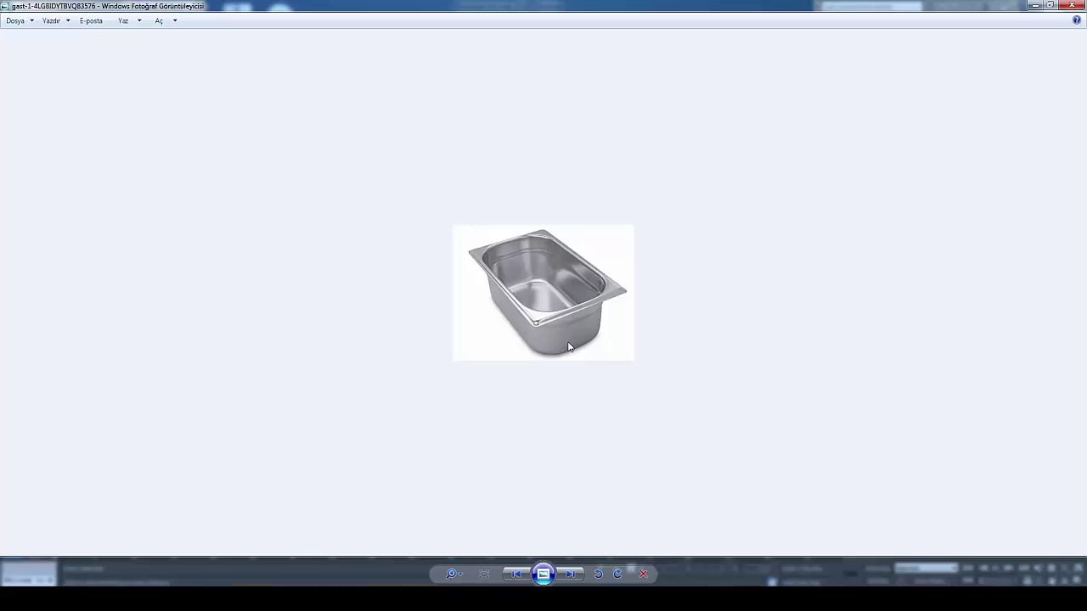
- Zoom the steel gastronorm pan photo out and back in to study its rim and bowl
{"action": "scroll", "coordinate": [558, 320], "scroll_direction": "up", "scroll_amount": 1}
{"action": "scroll", "coordinate": [558, 319], "scroll_direction": "up", "scroll_amount": 1}
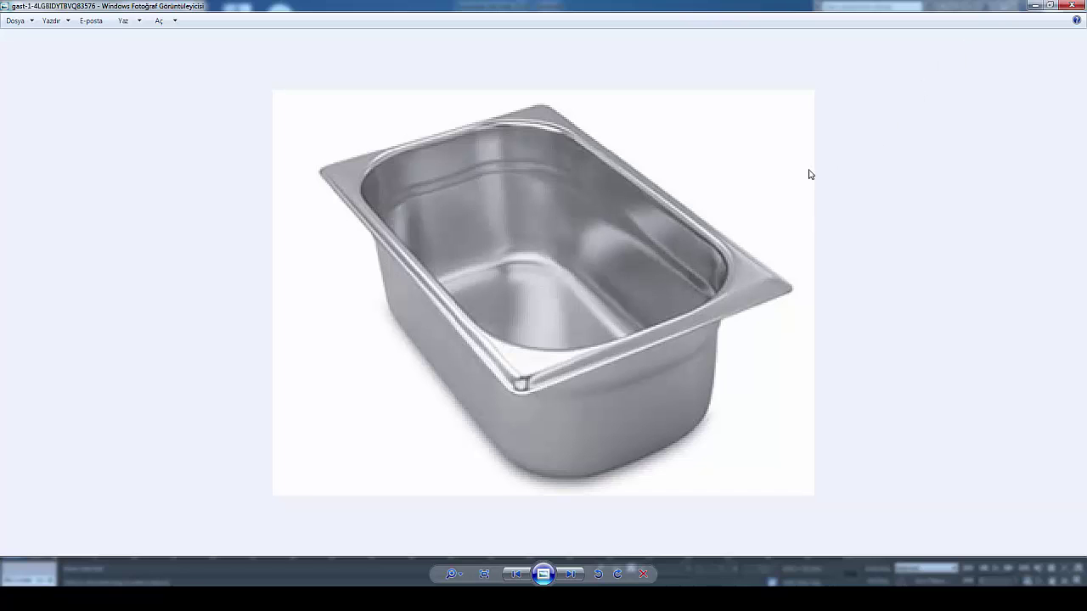
{"action": "scroll", "coordinate": [761, 188], "scroll_direction": "down", "scroll_amount": 2}
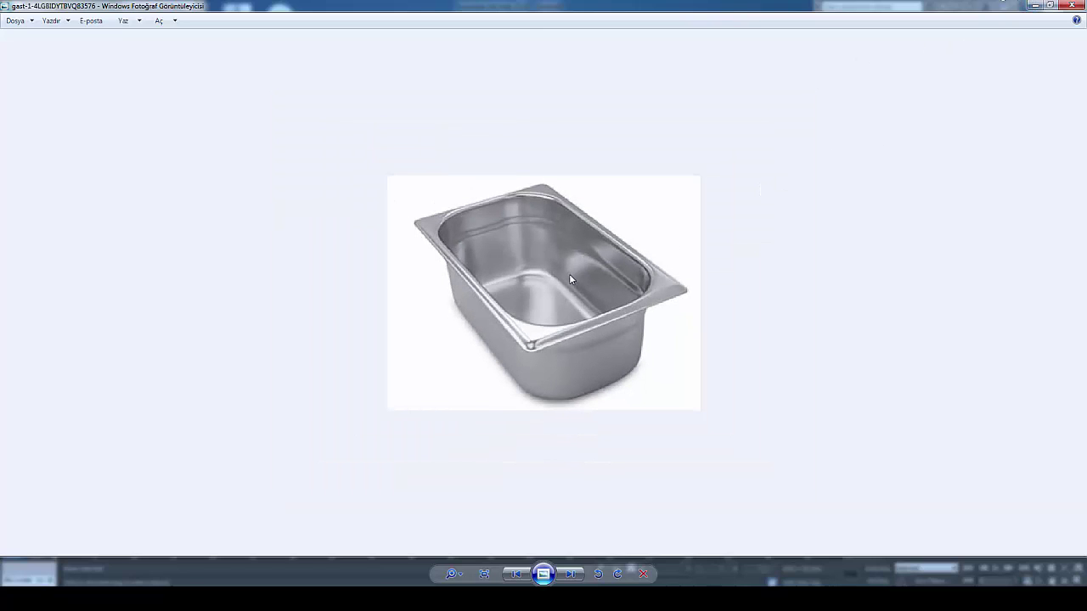
{"action": "scroll", "coordinate": [524, 365], "scroll_direction": "up", "scroll_amount": 1}
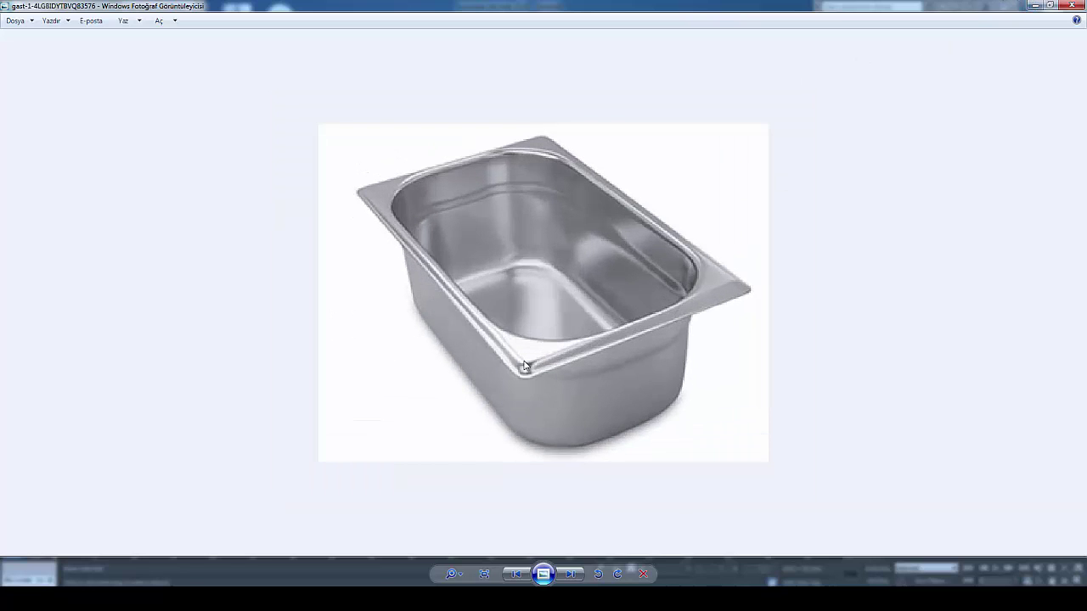
{"action": "scroll", "coordinate": [524, 366], "scroll_direction": "up", "scroll_amount": 1}
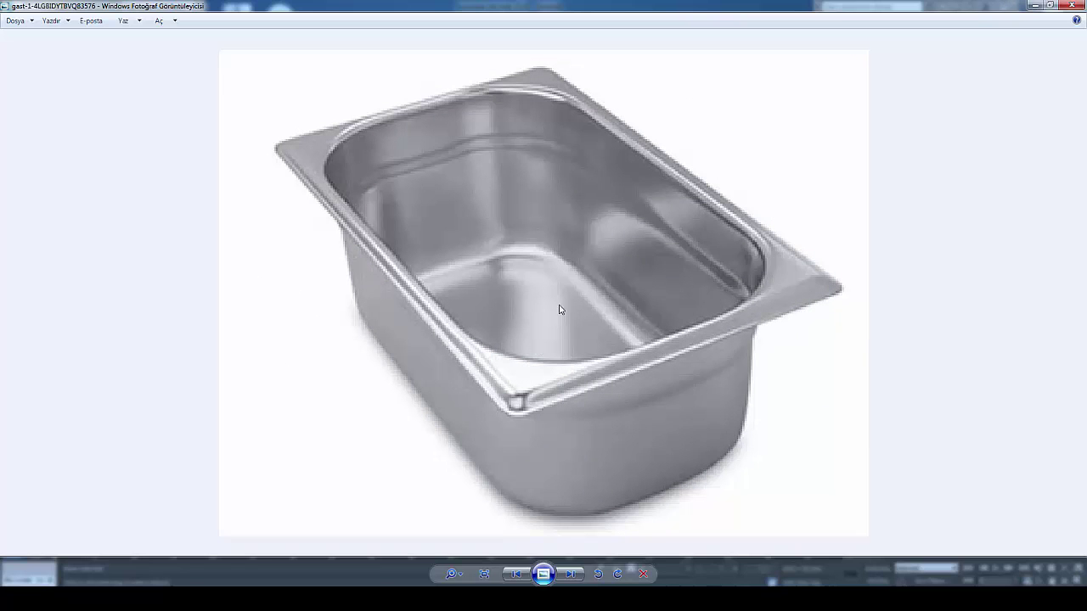
{"action": "left_click", "coordinate": [1032, 6]}
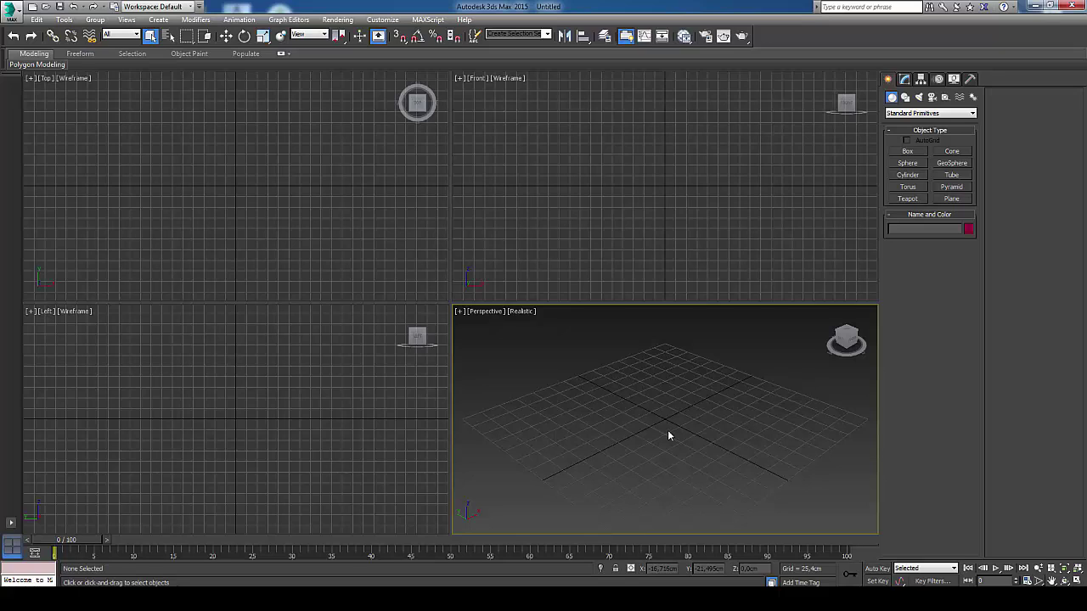
{"action": "left_click", "coordinate": [1064, 581]}
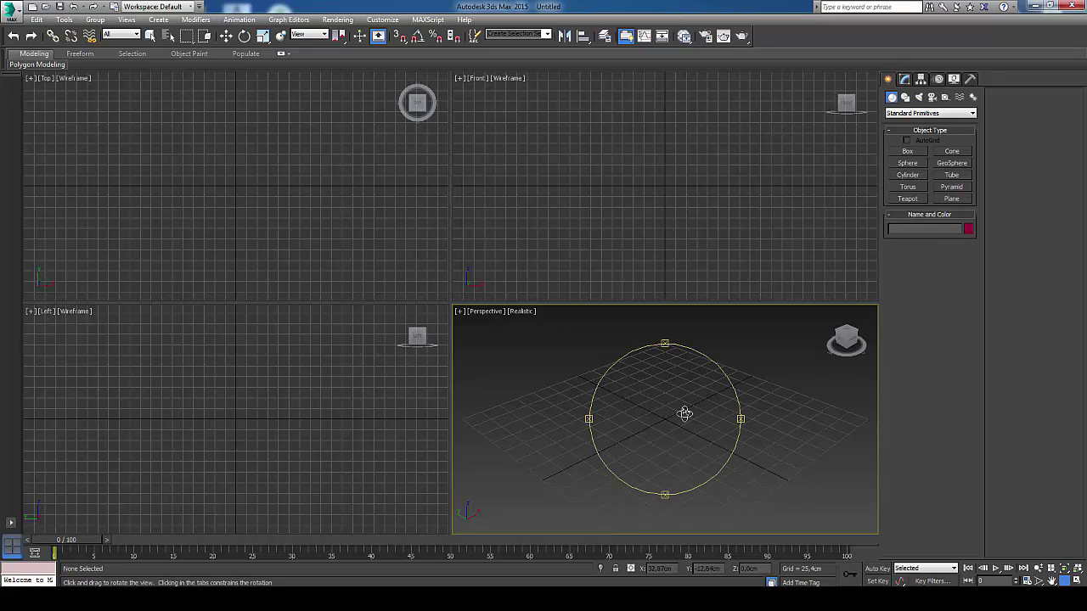
{"action": "left_click_drag", "start_coordinate": [684, 415], "coordinate": [640, 411]}
{"action": "right_click", "coordinate": [640, 411]}
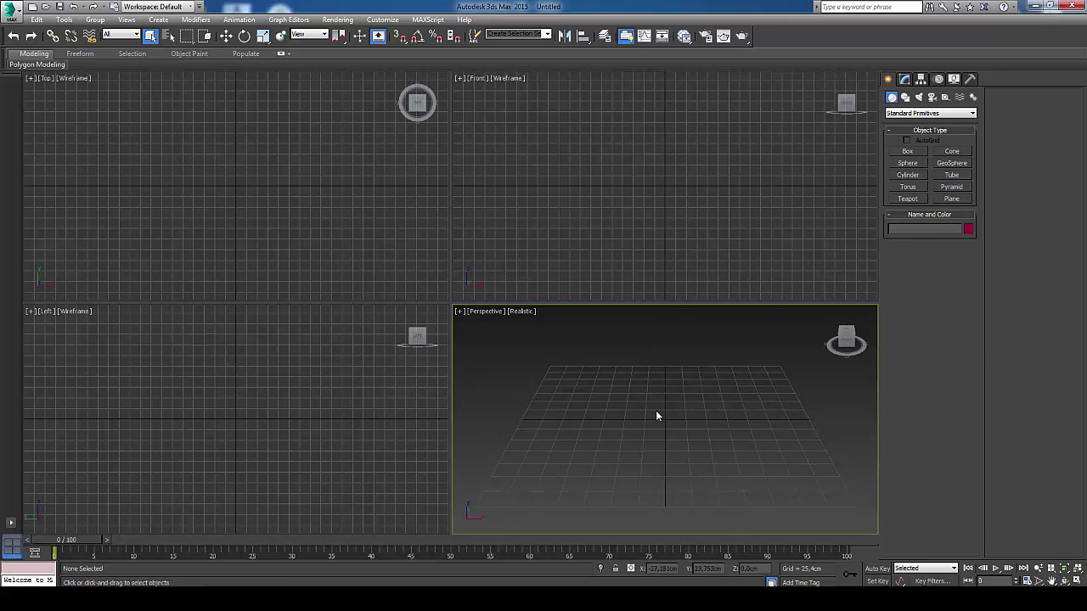
{"action": "middle_click_drag", "start_coordinate": [660, 409], "coordinate": [660, 422]}
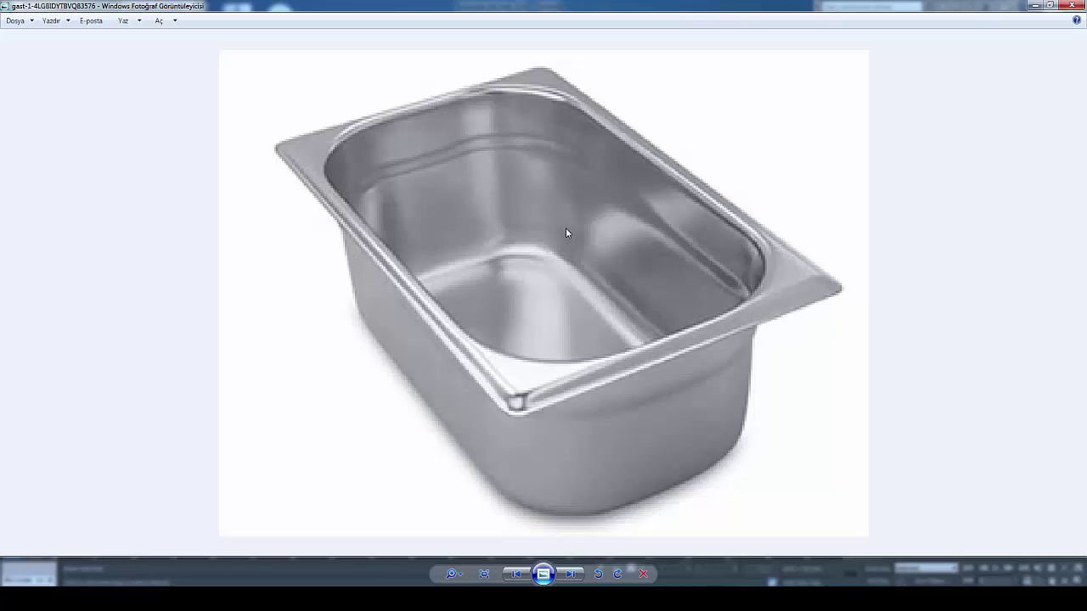
- Draw a rectangular plane in the Top viewport and frame it in Perspective
{"action": "left_click", "coordinate": [1034, 6]}
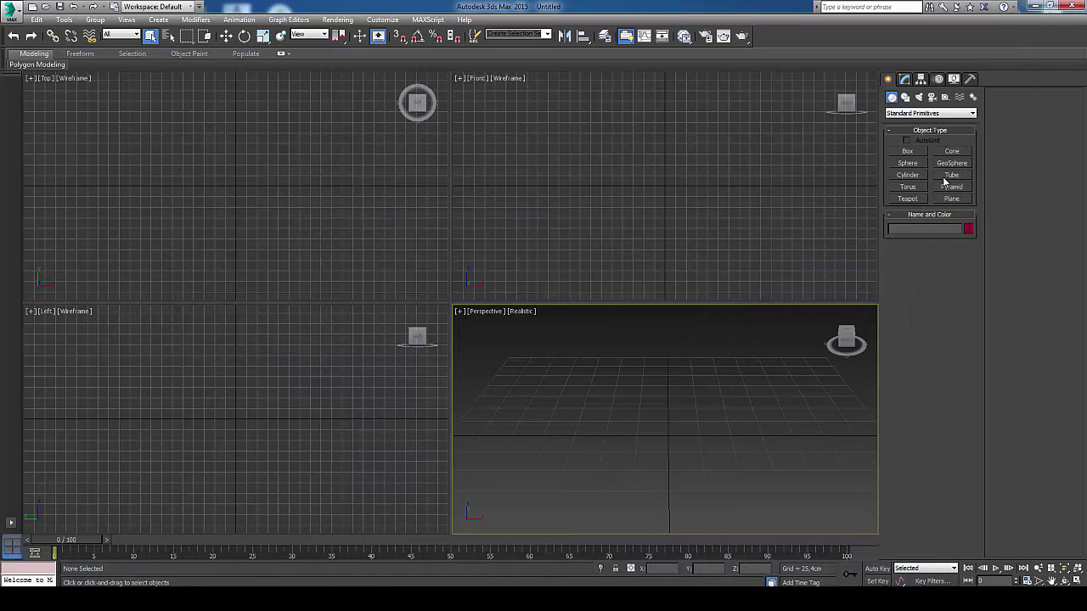
{"action": "left_click", "coordinate": [952, 199]}
{"action": "left_click", "coordinate": [205, 136]}
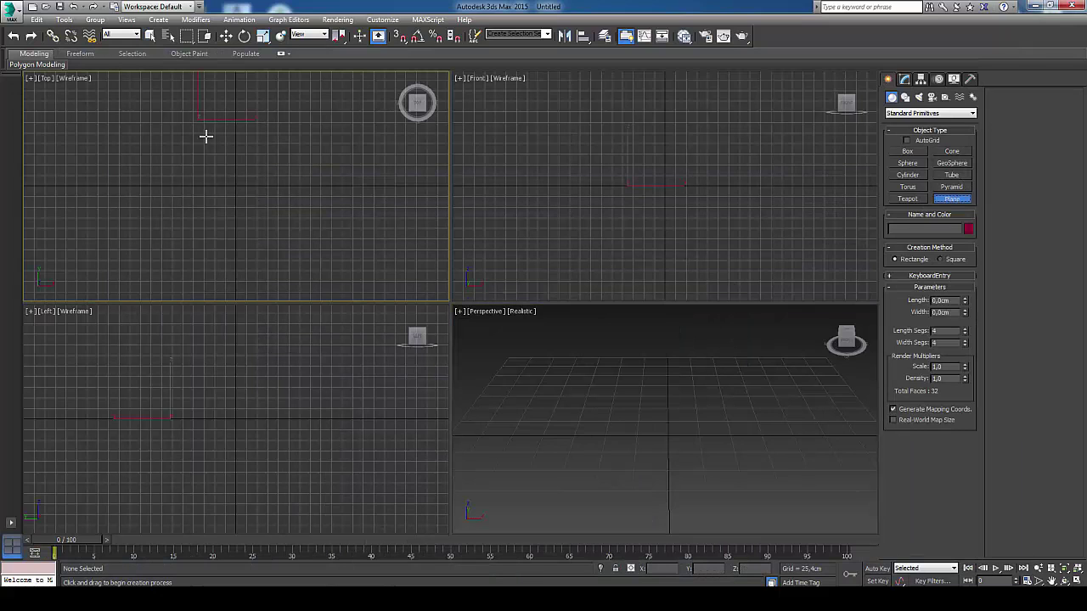
{"action": "left_click_drag", "start_coordinate": [198, 120], "coordinate": [266, 237]}
{"action": "left_click", "coordinate": [756, 403]}
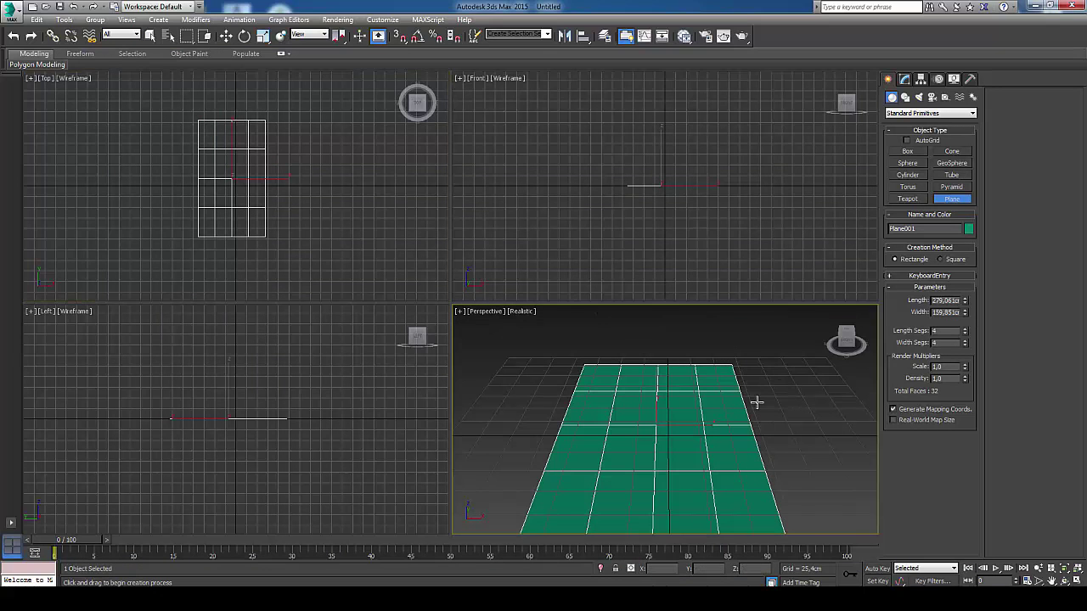
{"action": "middle_click_drag", "start_coordinate": [756, 403], "coordinate": [739, 371]}
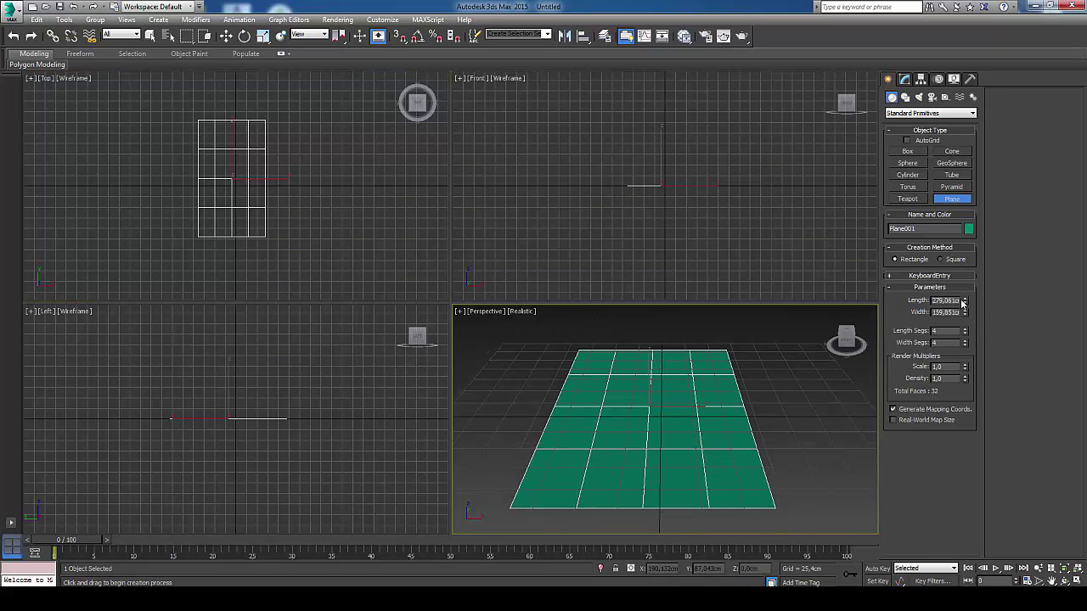
- Set the plane to Length 26,5 cm, Width 16,2 cm and 1 length segment
{"action": "double_click", "coordinate": [945, 300]}
{"action": "type", "text": "26,5"}
{"action": "key", "text": "Tab"}
{"action": "type", "text": "1"}
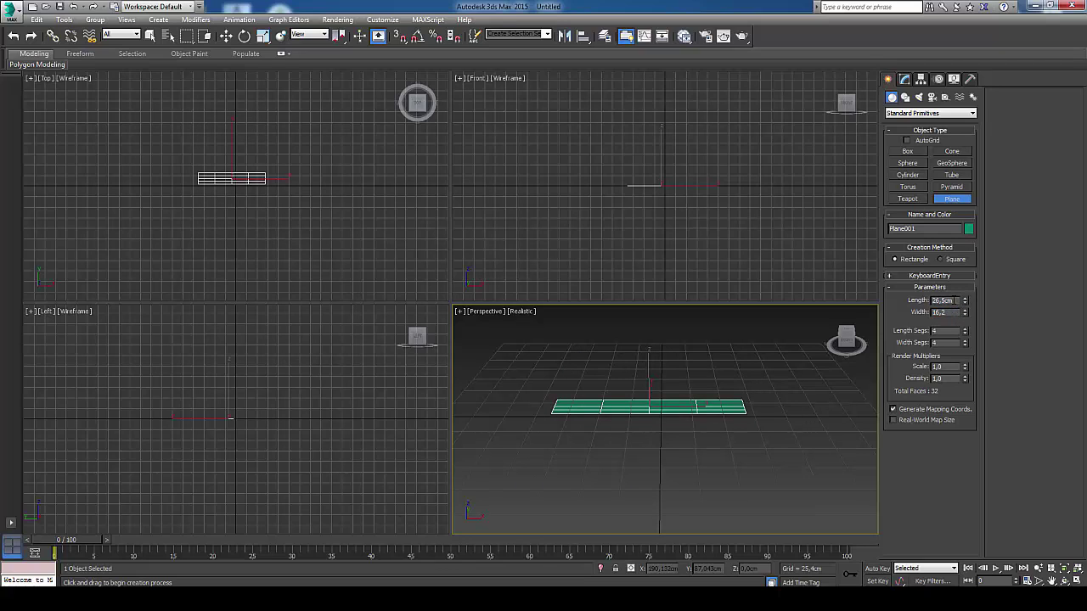
{"action": "key", "text": "Return"}
{"action": "scroll", "coordinate": [696, 472], "scroll_direction": "up", "scroll_amount": 2}
{"action": "scroll", "coordinate": [697, 464], "scroll_direction": "up", "scroll_amount": 3}
{"action": "scroll", "coordinate": [697, 464], "scroll_direction": "up", "scroll_amount": 1}
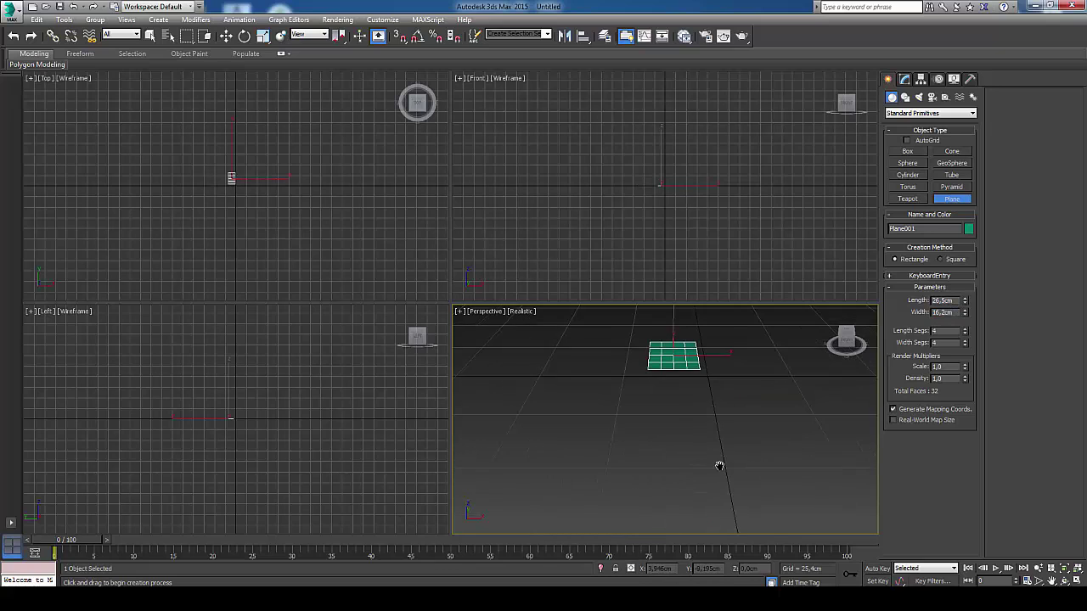
{"action": "middle_click_drag", "start_coordinate": [719, 461], "coordinate": [754, 456]}
{"action": "left_click_drag", "start_coordinate": [966, 332], "coordinate": [965, 373]}
- Finish the plane, maximize the Perspective view and orbit to look down on it
{"action": "right_click", "coordinate": [776, 498]}
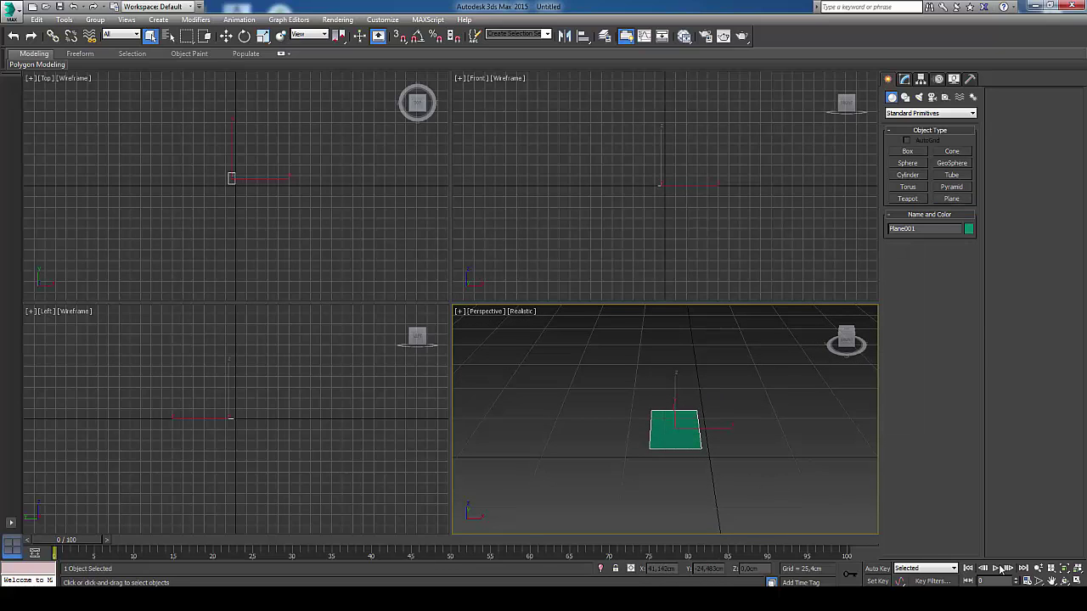
{"action": "left_click", "coordinate": [1079, 581]}
{"action": "left_click", "coordinate": [1065, 580]}
{"action": "left_click_drag", "start_coordinate": [419, 264], "coordinate": [390, 255]}
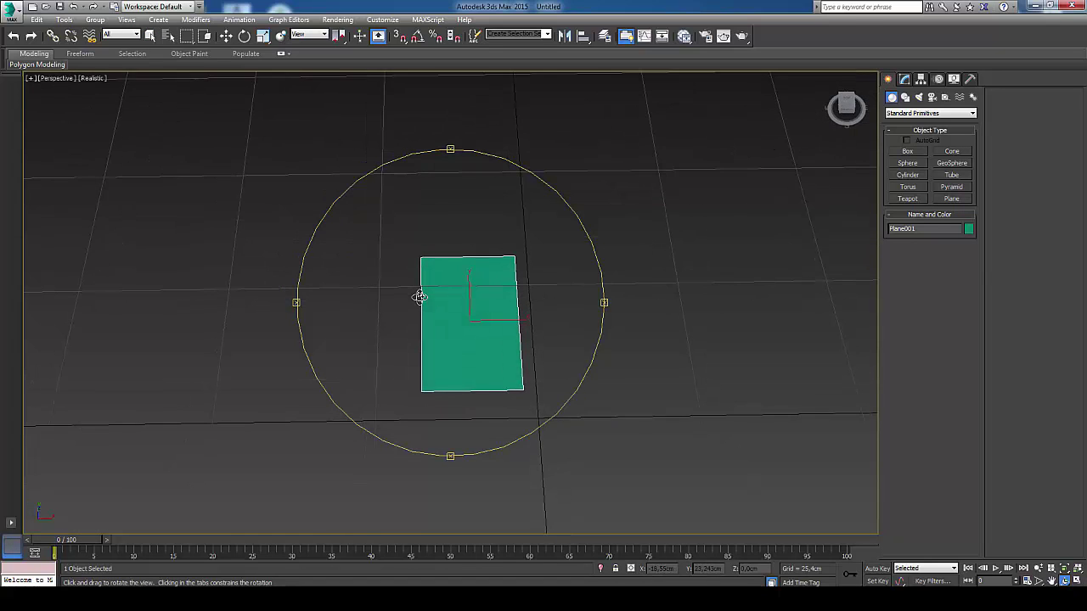
{"action": "right_click", "coordinate": [393, 259]}
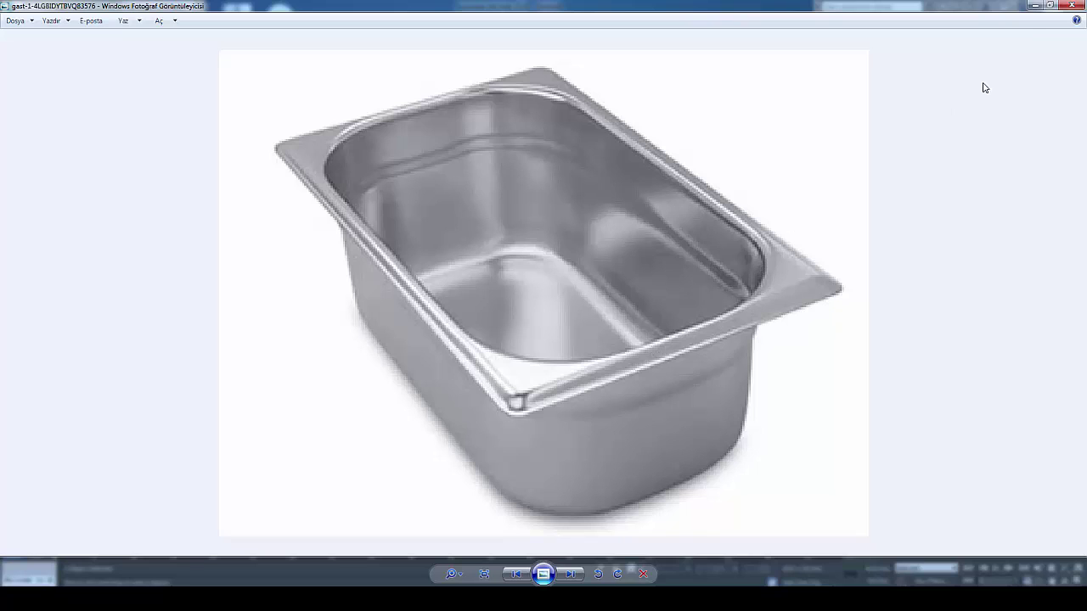
{"action": "scroll", "coordinate": [538, 264], "scroll_direction": "up", "scroll_amount": 1}
{"action": "scroll", "coordinate": [538, 264], "scroll_direction": "down", "scroll_amount": 1}
- Shift-drag the plane to the right as an independent Copy, then reselect the original plane
{"action": "left_click", "coordinate": [1035, 5]}
{"action": "right_click", "coordinate": [507, 316]}
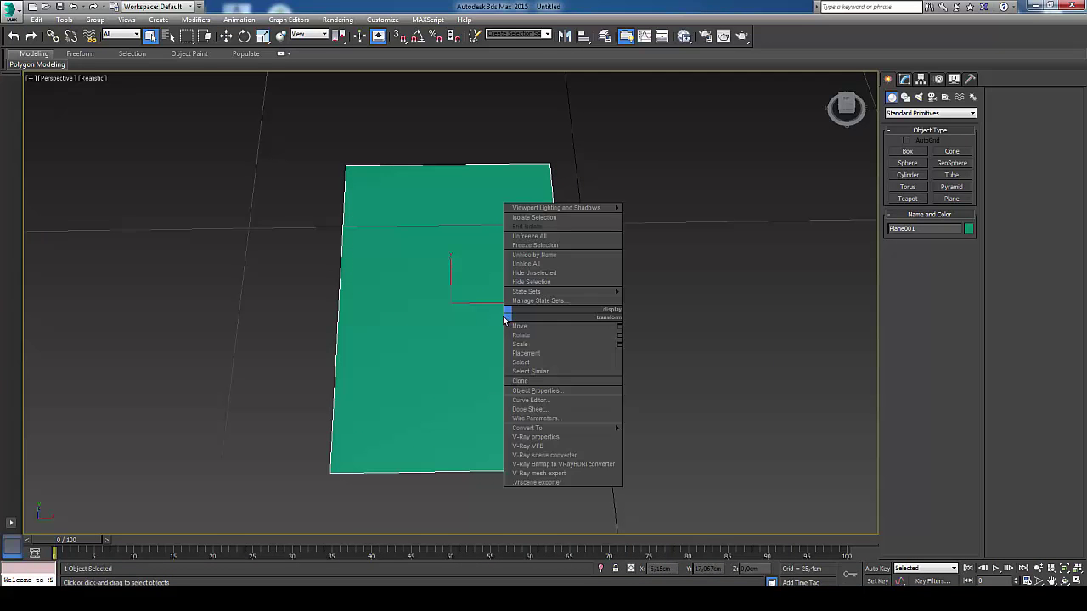
{"action": "middle_click_drag", "start_coordinate": [417, 314], "coordinate": [385, 314]}
{"action": "left_click", "coordinate": [225, 35]}
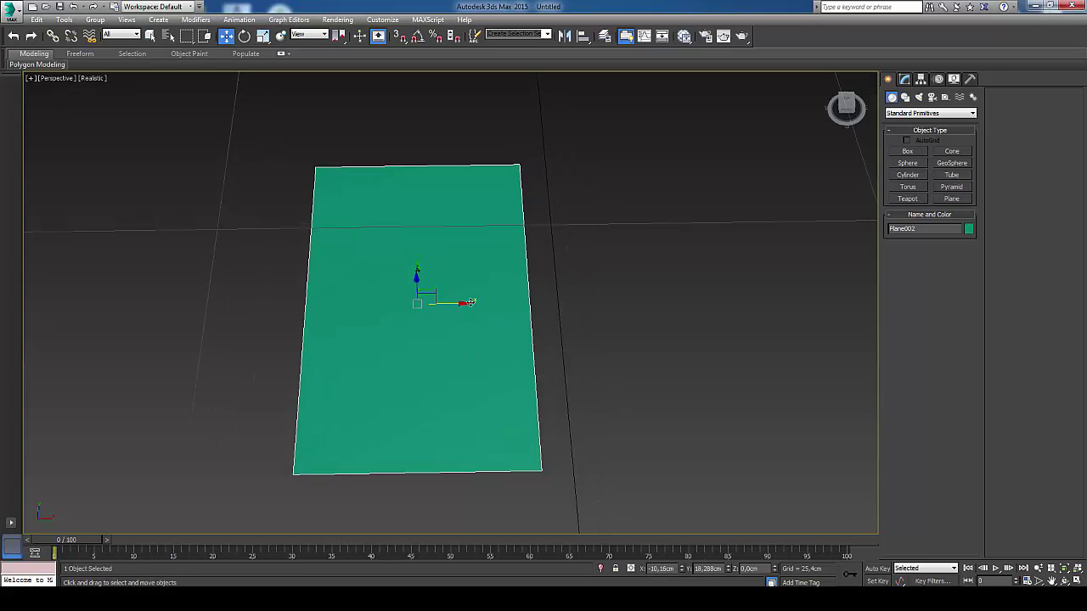
{"action": "left_click_drag", "start_coordinate": [471, 303], "coordinate": [722, 300], "text": "shift"}
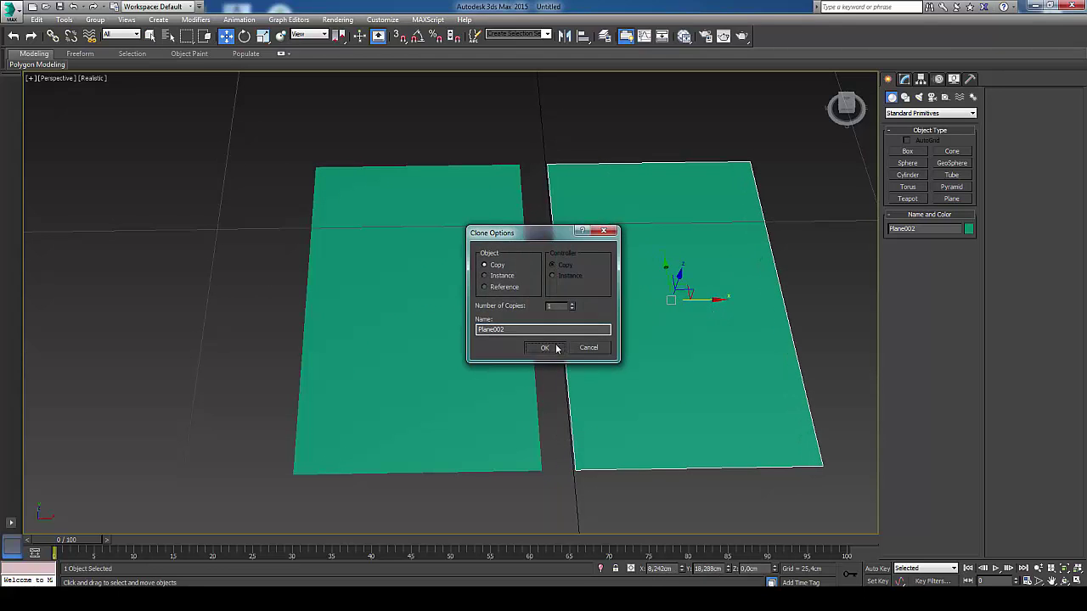
{"action": "left_click", "coordinate": [545, 348]}
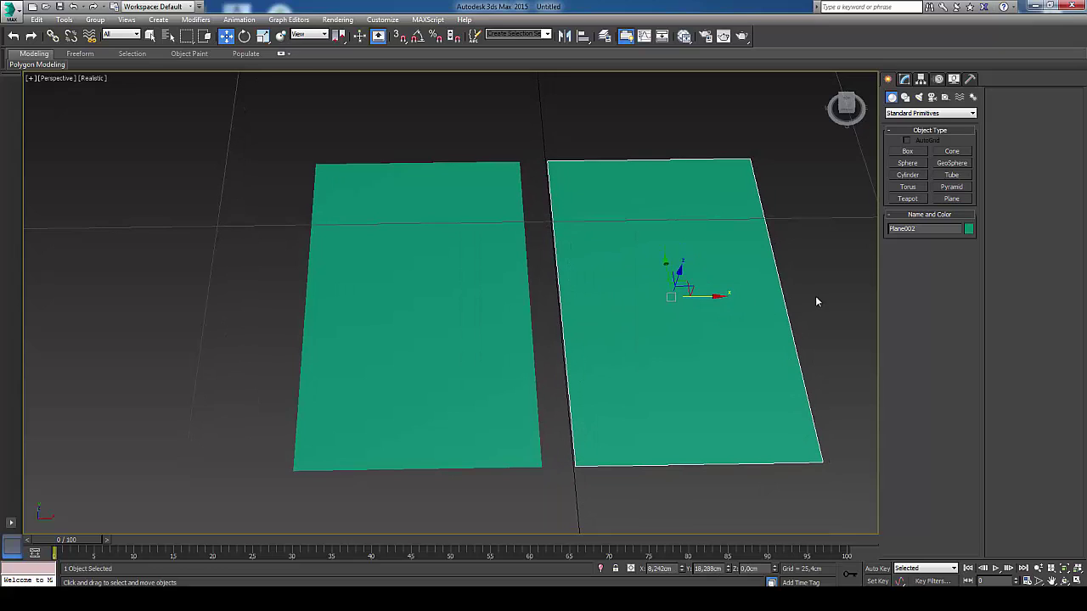
{"action": "left_click_drag", "start_coordinate": [837, 293], "coordinate": [828, 350]}
{"action": "left_click", "coordinate": [423, 335]}
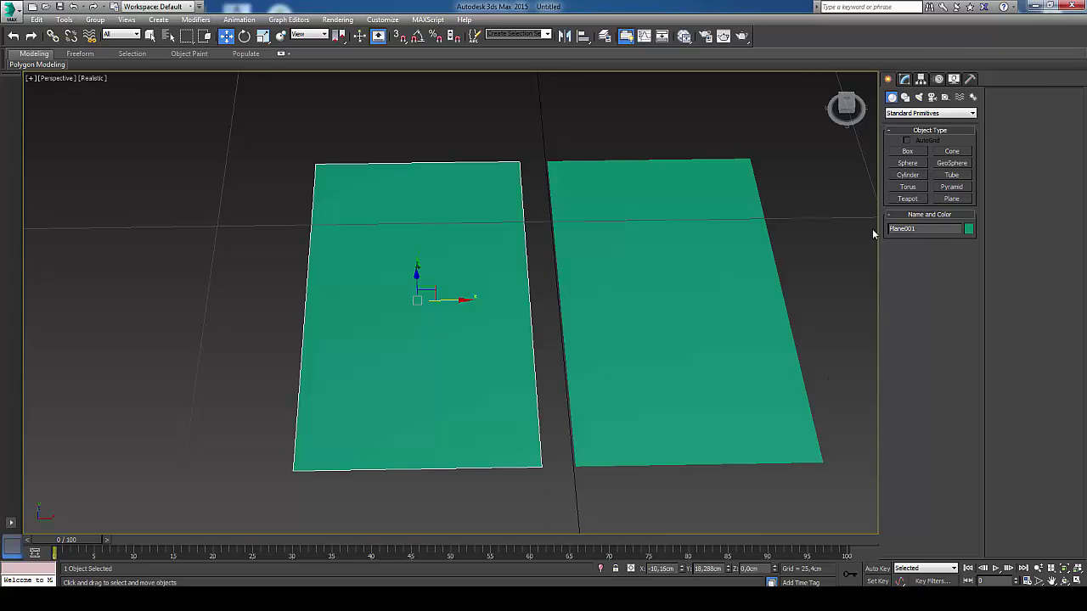
- Add an Edit Poly modifier to the left plane and select its face in Polygon mode
{"action": "left_click", "coordinate": [905, 78]}
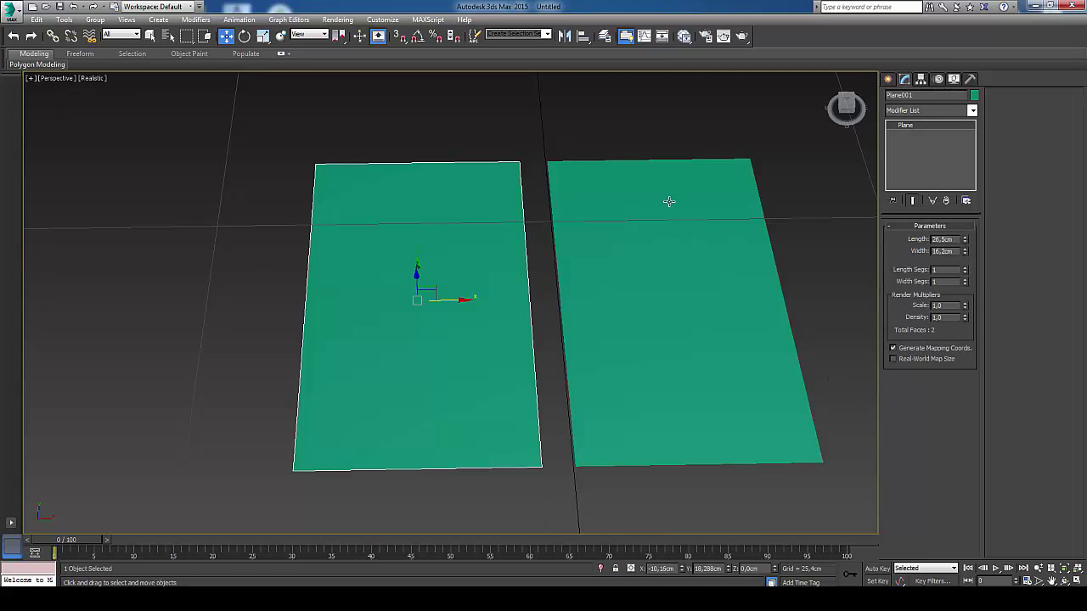
{"action": "left_click", "coordinate": [974, 110]}
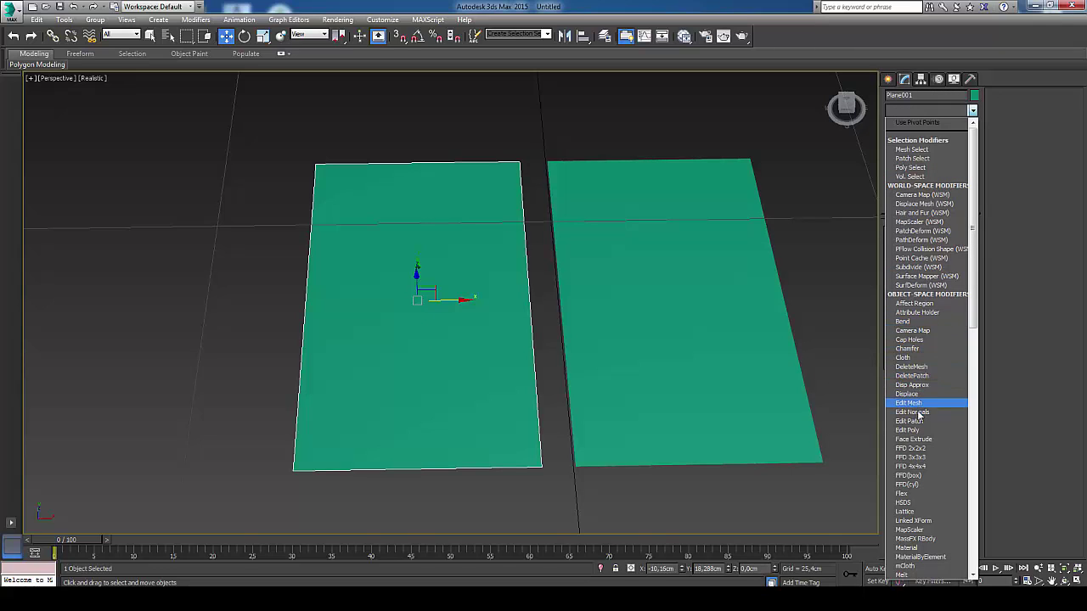
{"action": "left_click", "coordinate": [914, 430]}
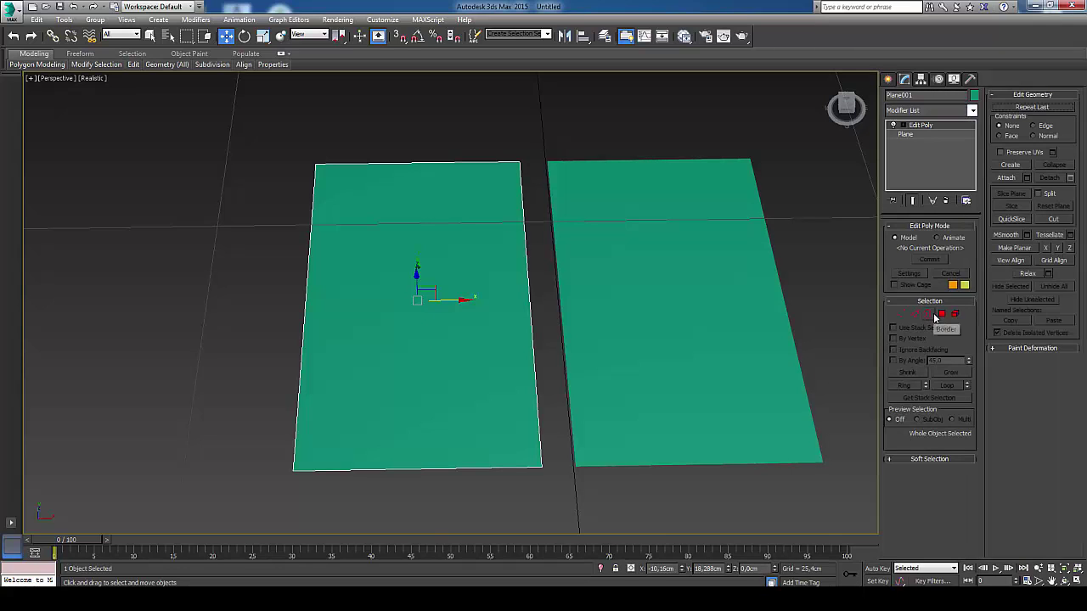
{"action": "left_click", "coordinate": [942, 314]}
{"action": "left_click", "coordinate": [389, 262]}
- Inset the plane's face by 0.5 to form a thin rim, then switch to the reference photo
{"action": "middle_click_drag", "start_coordinate": [389, 262], "coordinate": [406, 278]}
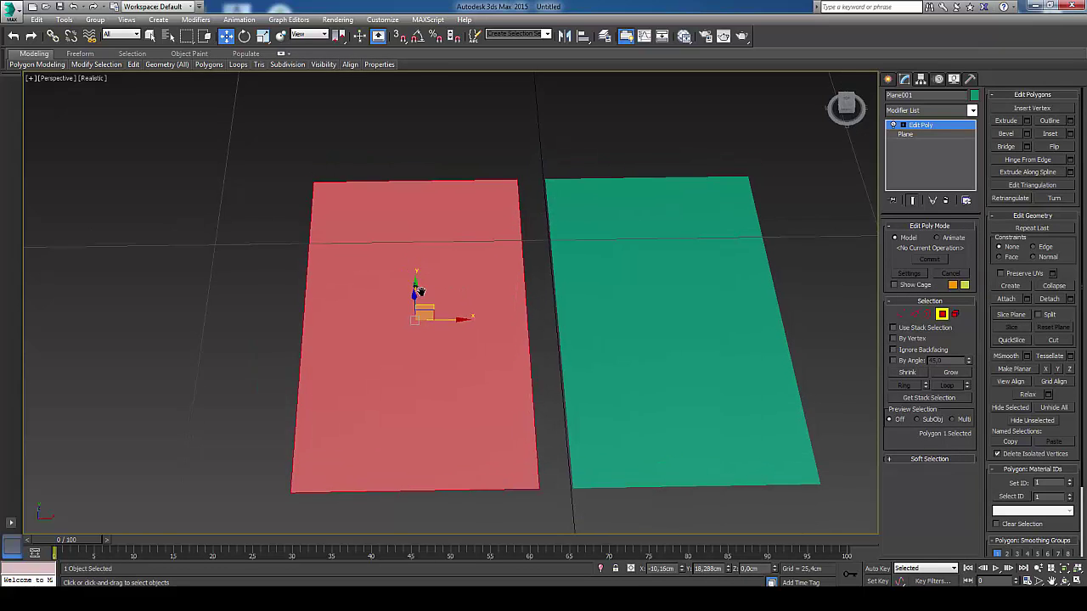
{"action": "scroll", "coordinate": [432, 291], "scroll_direction": "up", "scroll_amount": 4}
{"action": "scroll", "coordinate": [432, 291], "scroll_direction": "down", "scroll_amount": 3}
{"action": "scroll", "coordinate": [433, 291], "scroll_direction": "down", "scroll_amount": 1}
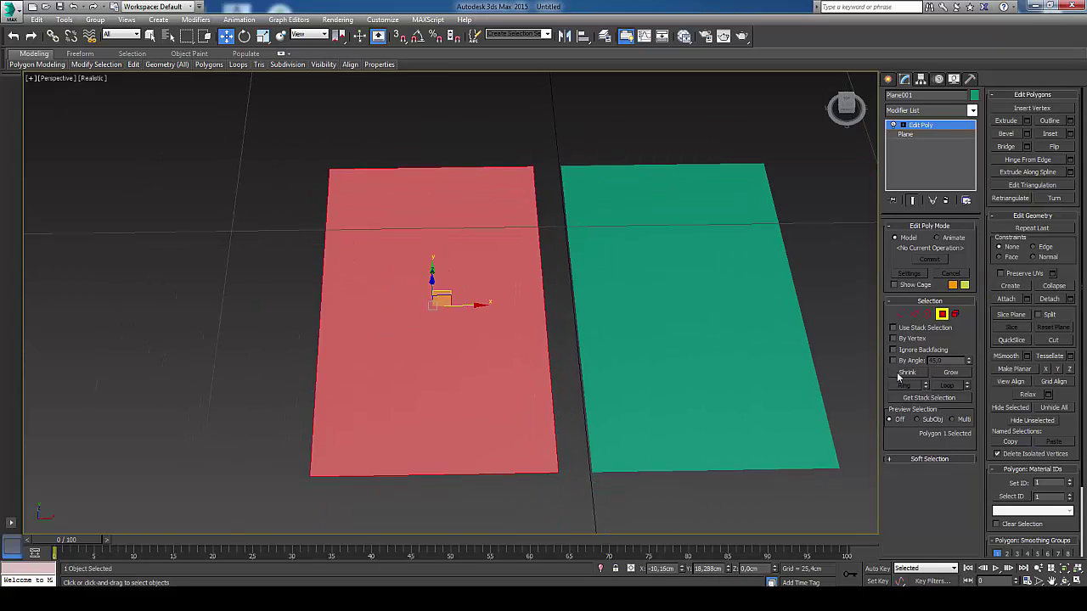
{"action": "left_click", "coordinate": [1070, 134]}
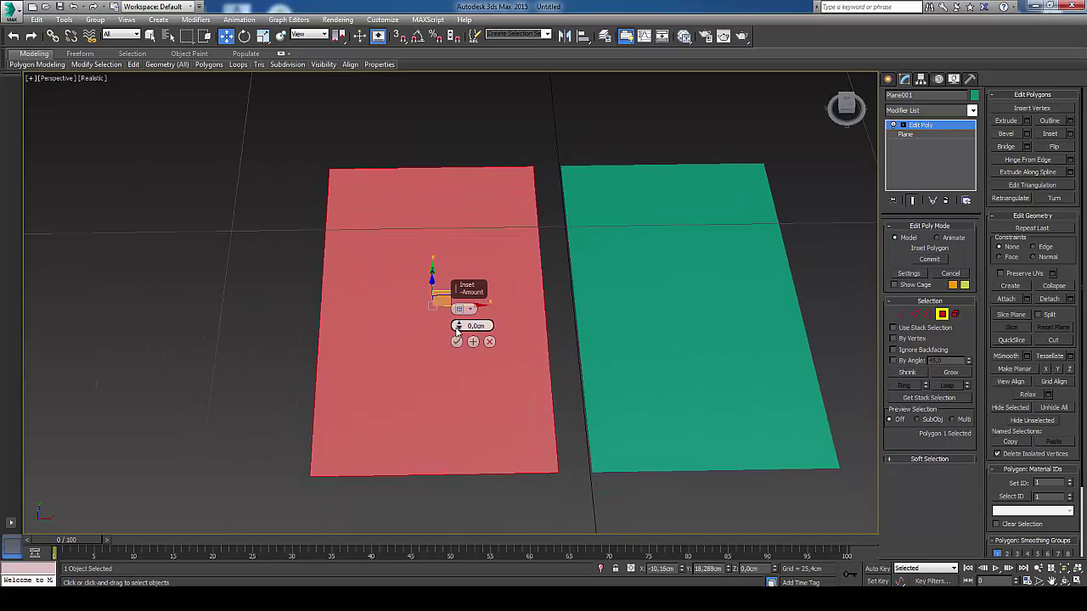
{"action": "left_click_drag", "start_coordinate": [458, 332], "coordinate": [458, 332]}
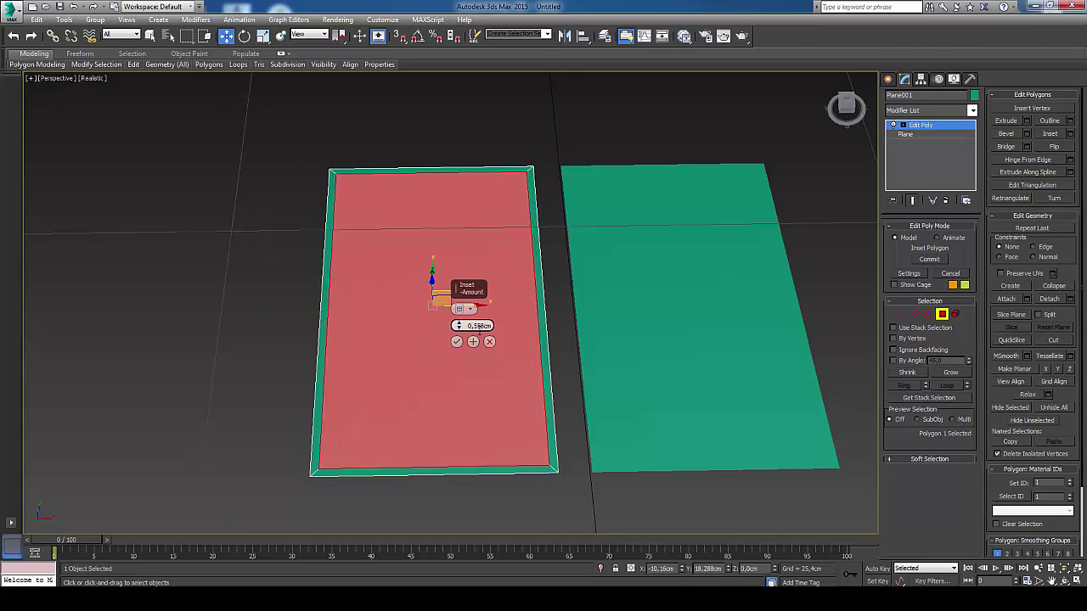
{"action": "type", "text": "0.5"}
{"action": "left_click", "coordinate": [456, 341]}
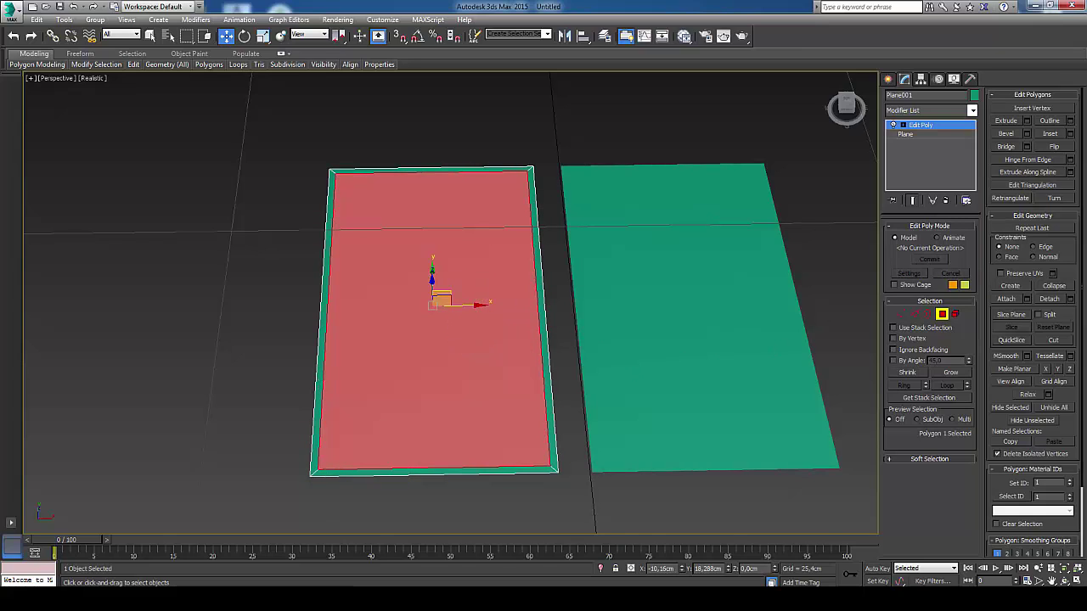
{"action": "key", "text": "alt+Tab"}
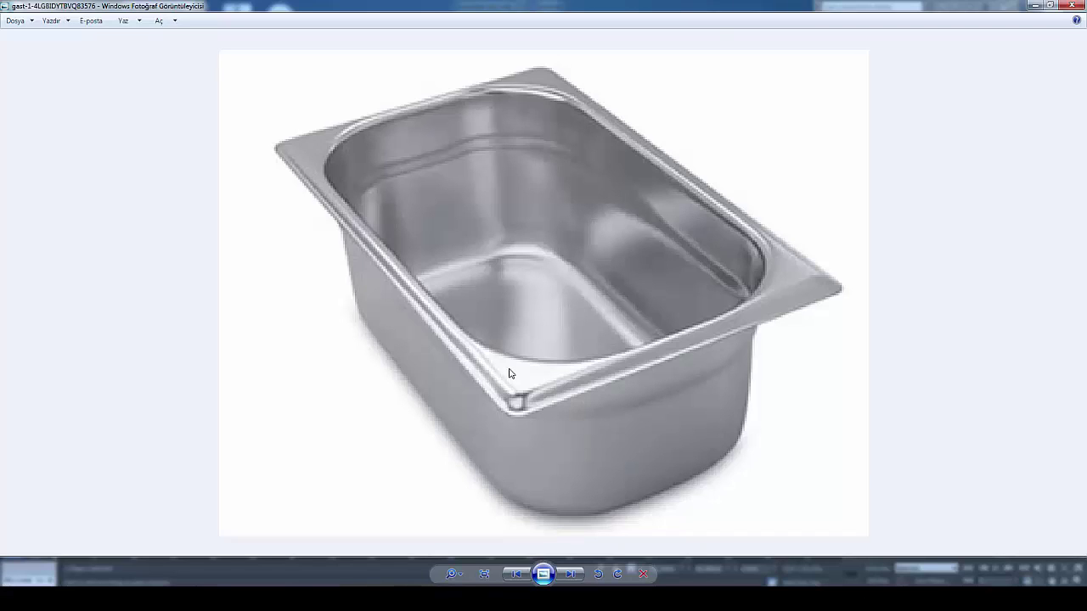
- Extrude the inner face upward by 0,5 cm
{"action": "left_click", "coordinate": [1036, 5]}
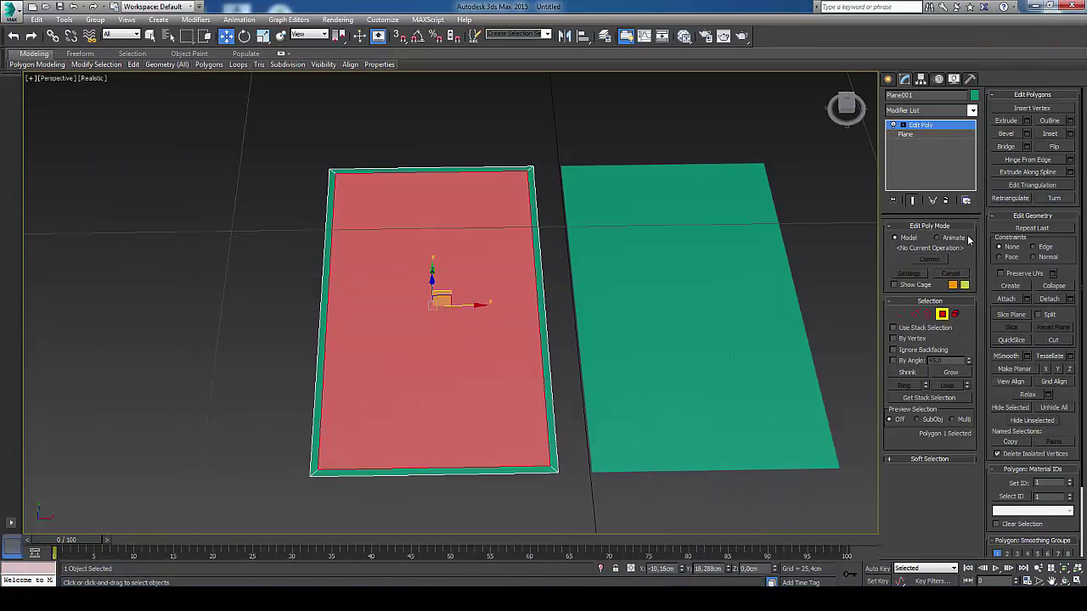
{"action": "left_click", "coordinate": [1027, 120]}
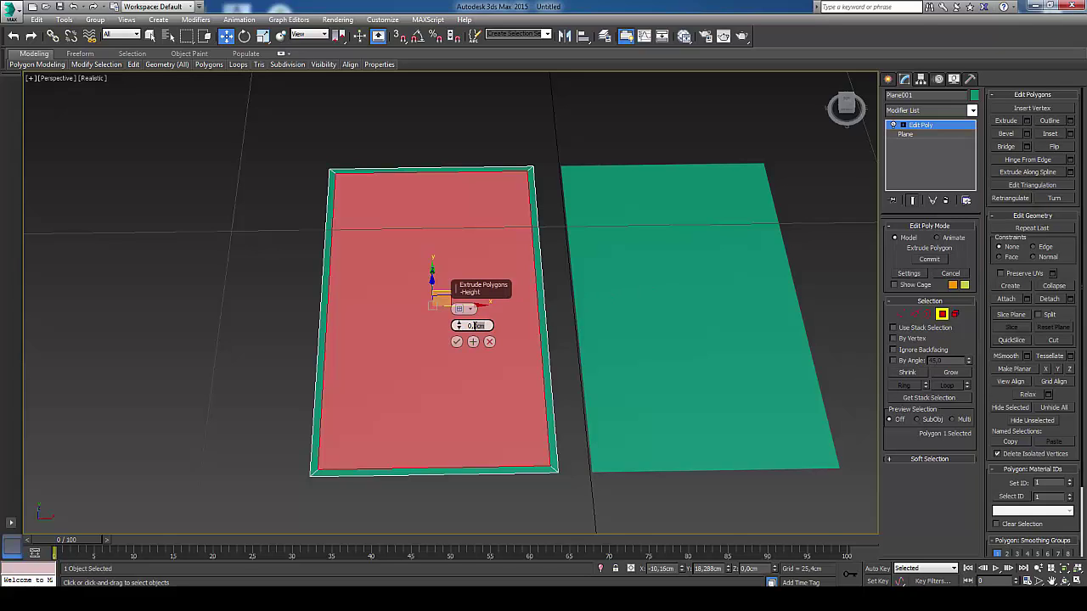
{"action": "type", "text": "1"}
{"action": "key", "text": "Return"}
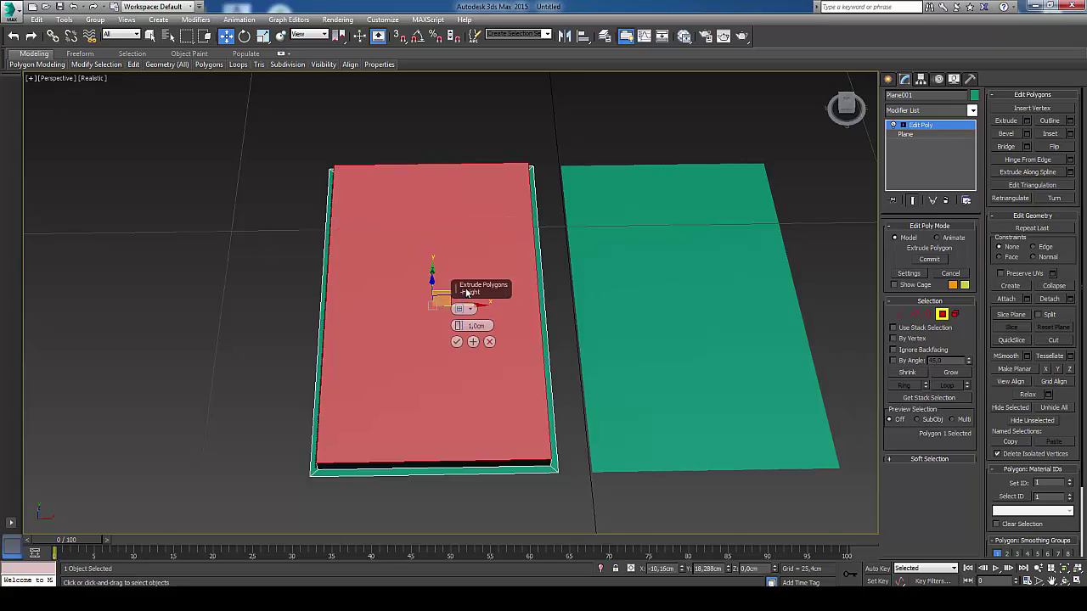
{"action": "left_click", "coordinate": [1065, 583]}
{"action": "left_click_drag", "start_coordinate": [563, 335], "coordinate": [534, 301]}
{"action": "key", "text": "w"}
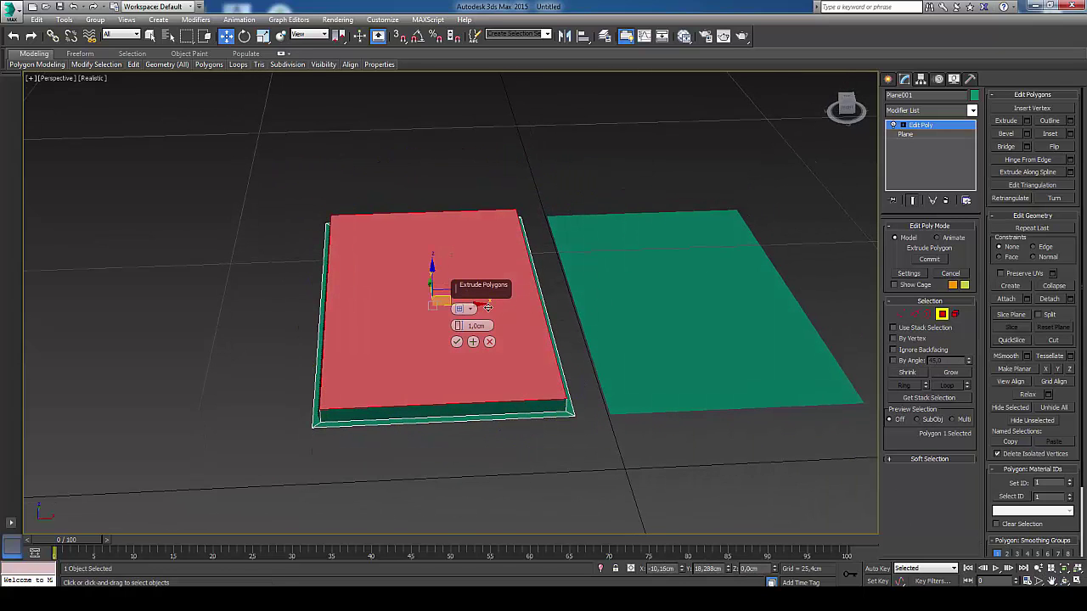
{"action": "type", "text": "0,5"}
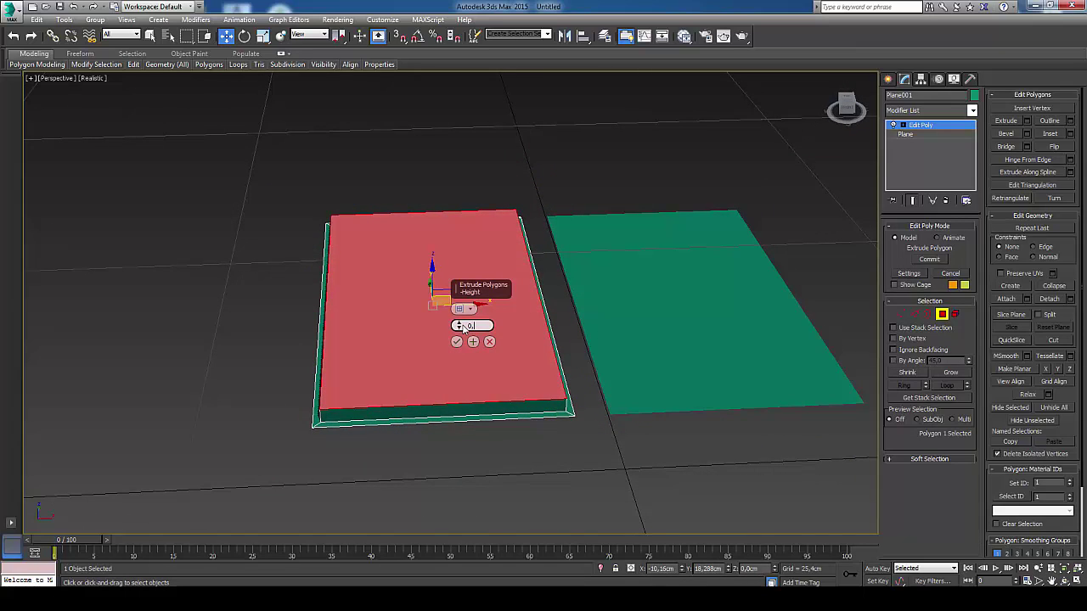
{"action": "key", "text": "Return"}
{"action": "left_click", "coordinate": [460, 342]}
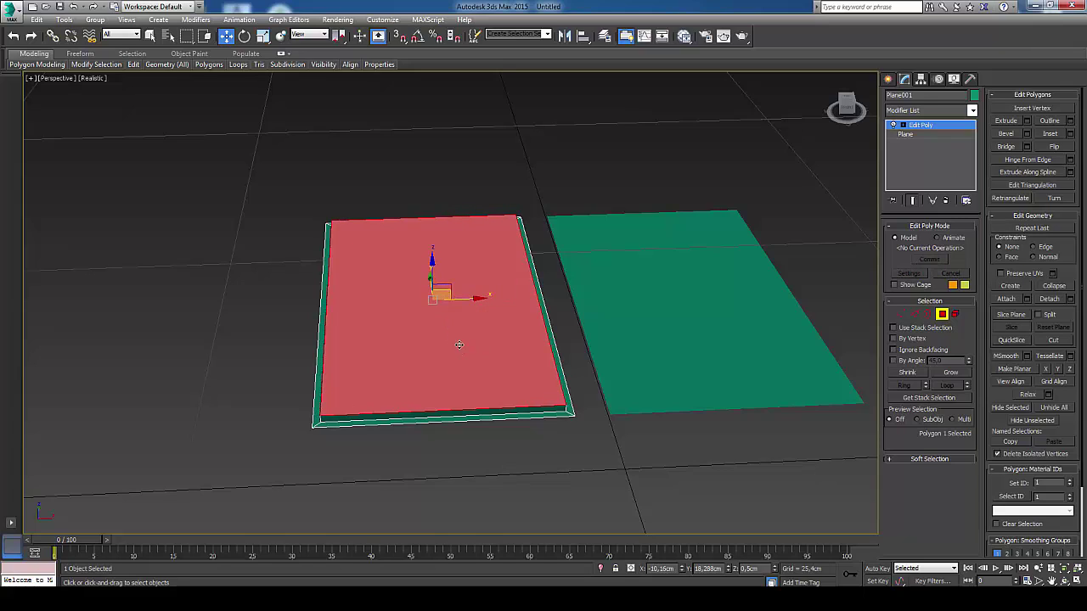
- Inset the raised face 0,5 cm and extrude it deep downward into a box
{"action": "left_click", "coordinate": [1069, 133]}
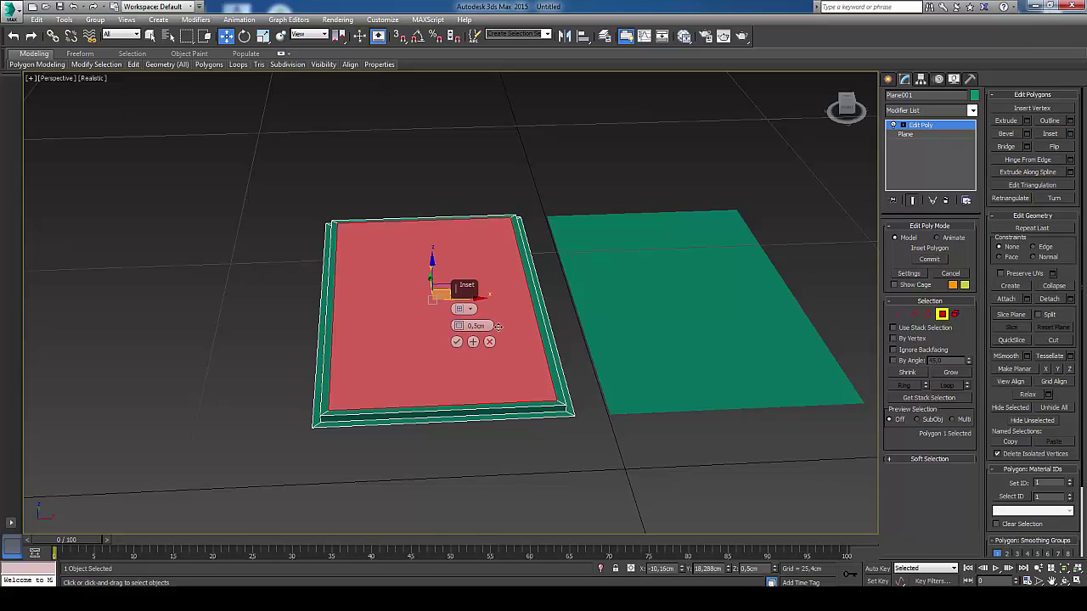
{"action": "left_click", "coordinate": [457, 342]}
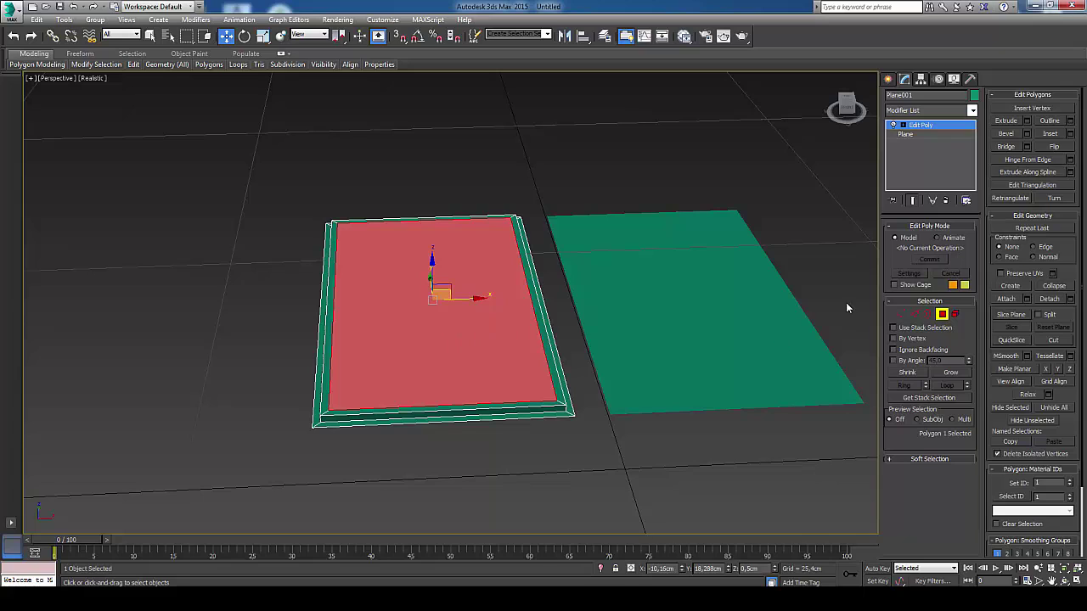
{"action": "left_click", "coordinate": [1026, 121]}
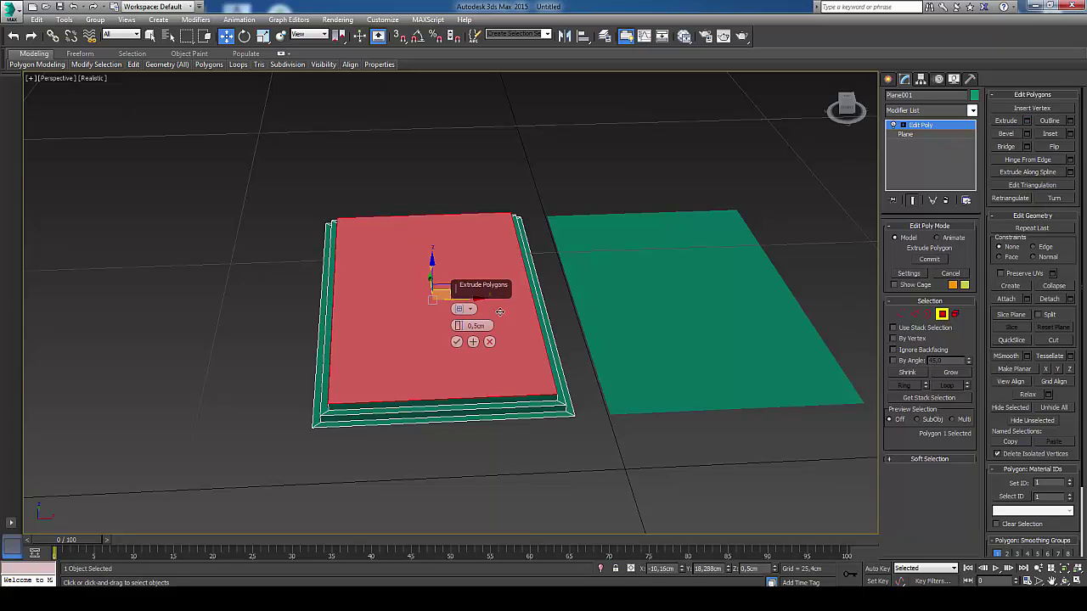
{"action": "left_click_drag", "start_coordinate": [457, 325], "coordinate": [457, 357]}
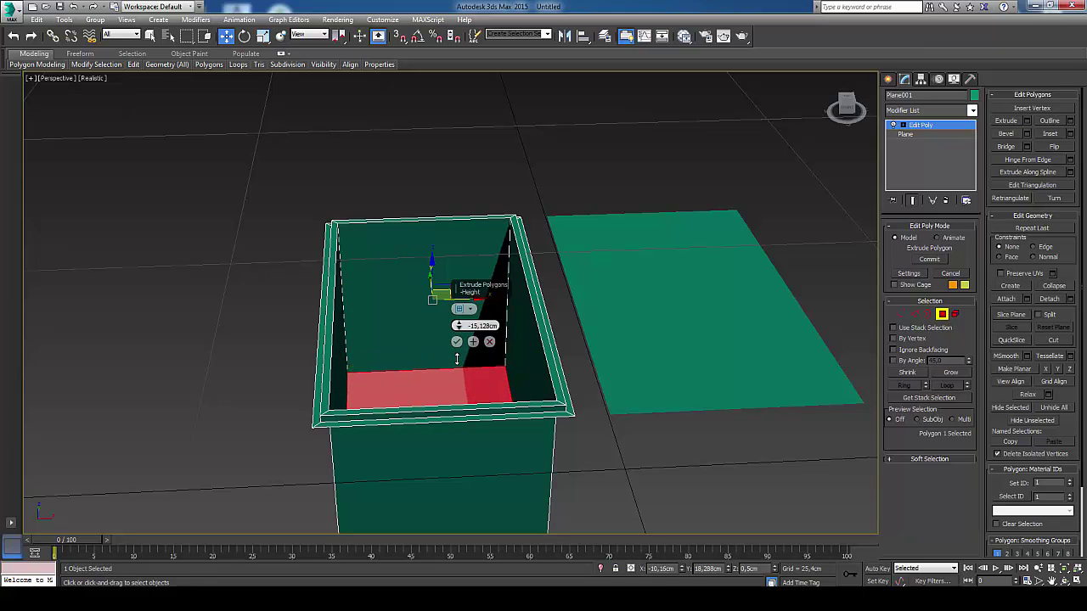
{"action": "left_click", "coordinate": [457, 341]}
- Leave Polygon mode and orbit for a head-on view into the box opening
{"action": "middle_click_drag", "start_coordinate": [456, 340], "coordinate": [563, 282], "text": "alt"}
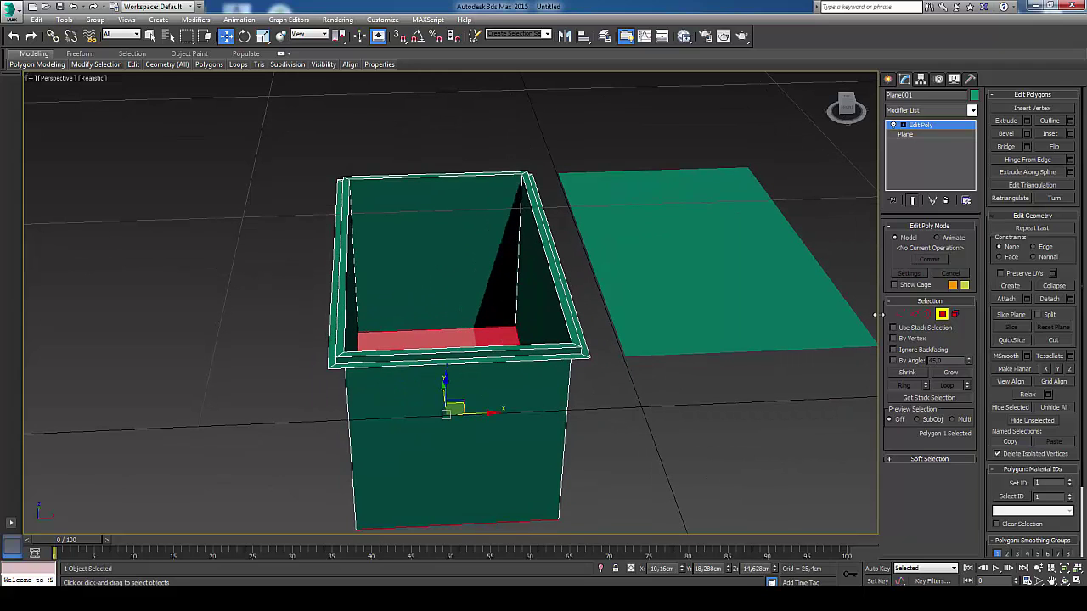
{"action": "left_click", "coordinate": [942, 314]}
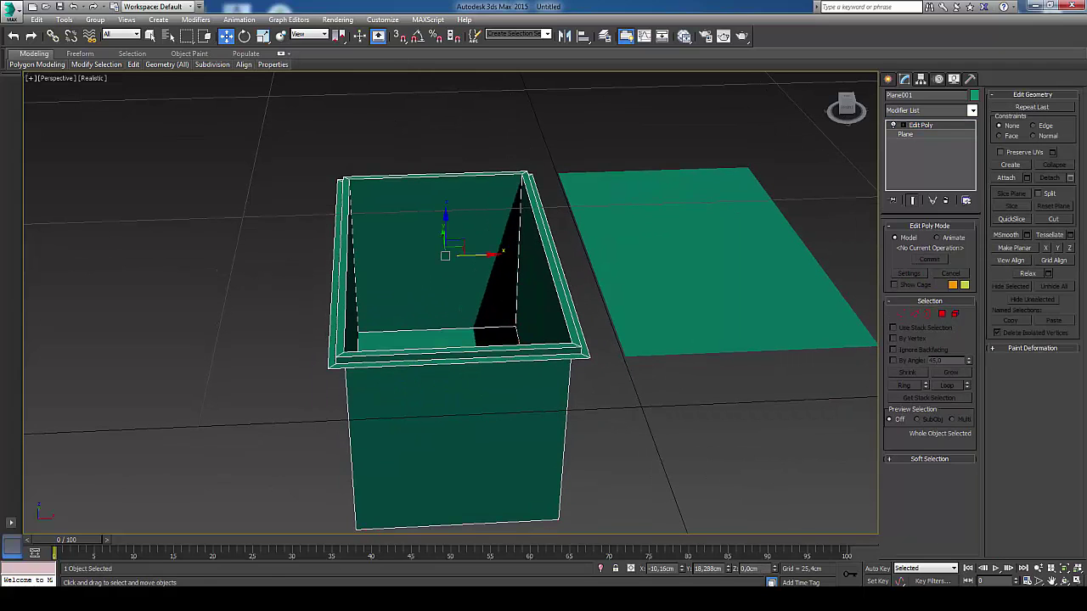
{"action": "left_click", "coordinate": [1064, 581]}
{"action": "left_click_drag", "start_coordinate": [485, 255], "coordinate": [485, 345]}
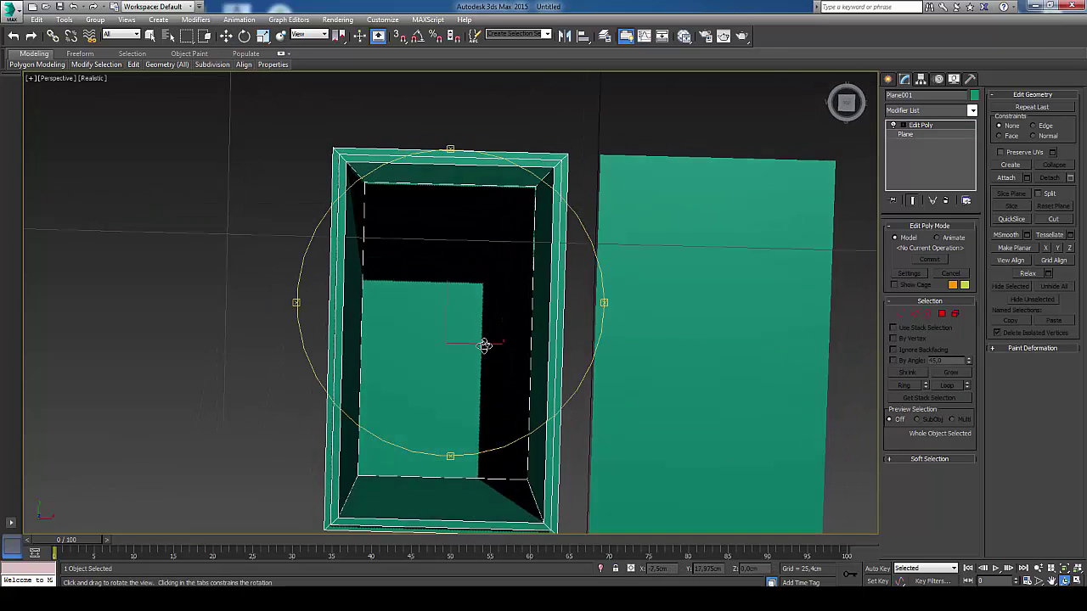
{"action": "key", "text": "w"}
{"action": "scroll", "coordinate": [536, 226], "scroll_direction": "up", "scroll_amount": 5}
{"action": "middle_click_drag", "start_coordinate": [536, 187], "coordinate": [505, 301]}
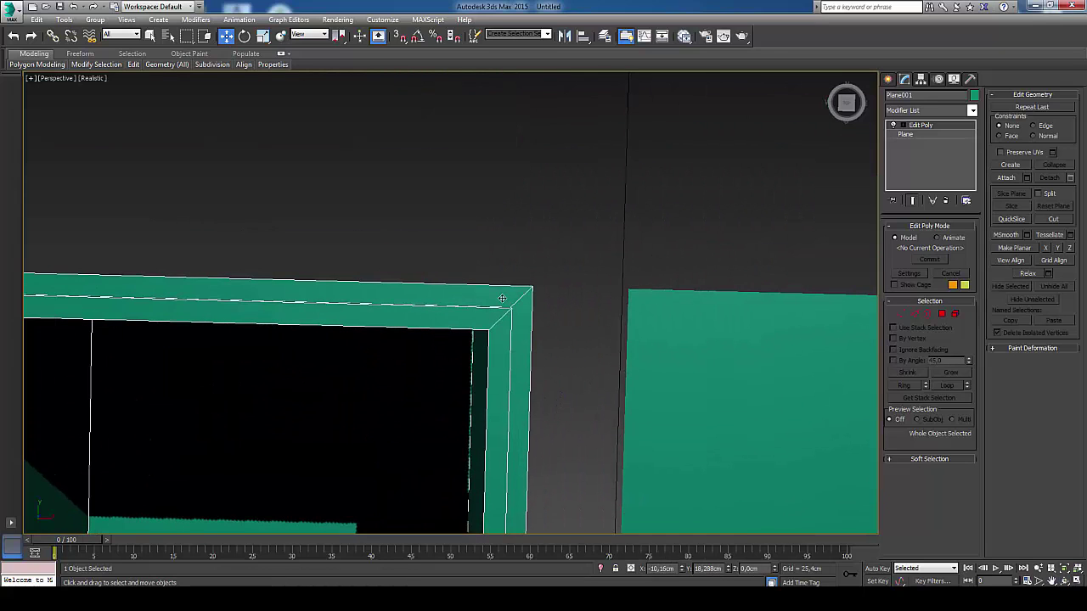
{"action": "scroll", "coordinate": [419, 349], "scroll_direction": "down", "scroll_amount": 3}
{"action": "mouse_move", "coordinate": [419, 350]}
{"action": "middle_mouse_down"}
{"action": "mouse_move", "coordinate": [562, 279]}
{"action": "mouse_move", "coordinate": [505, 244]}
{"action": "middle_mouse_up"}
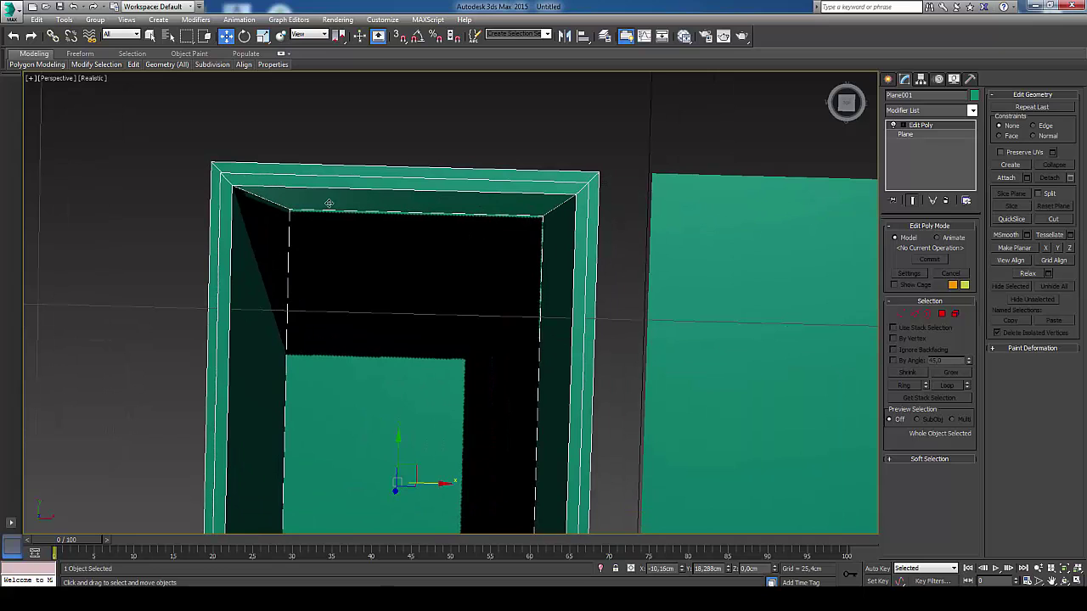
{"action": "scroll", "coordinate": [619, 212], "scroll_direction": "down", "scroll_amount": 2}
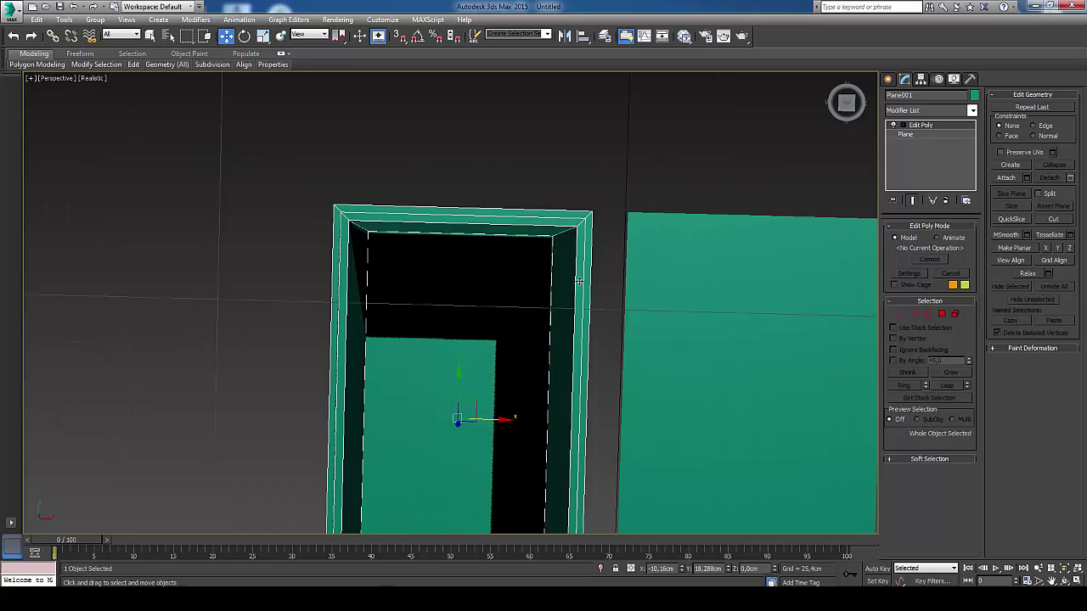
{"action": "middle_click_drag", "start_coordinate": [618, 212], "coordinate": [565, 213], "text": "alt"}
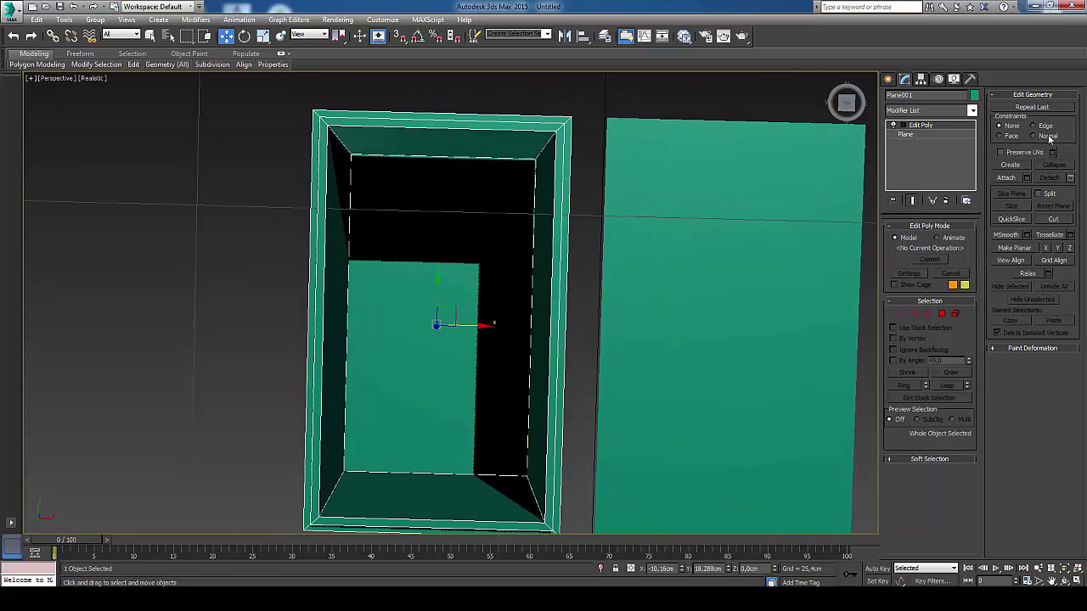
{"action": "left_click", "coordinate": [972, 111]}
- Add TurboSmooth to the tray with Iterations set to 3
{"action": "left_click_drag", "start_coordinate": [976, 153], "coordinate": [978, 417]}
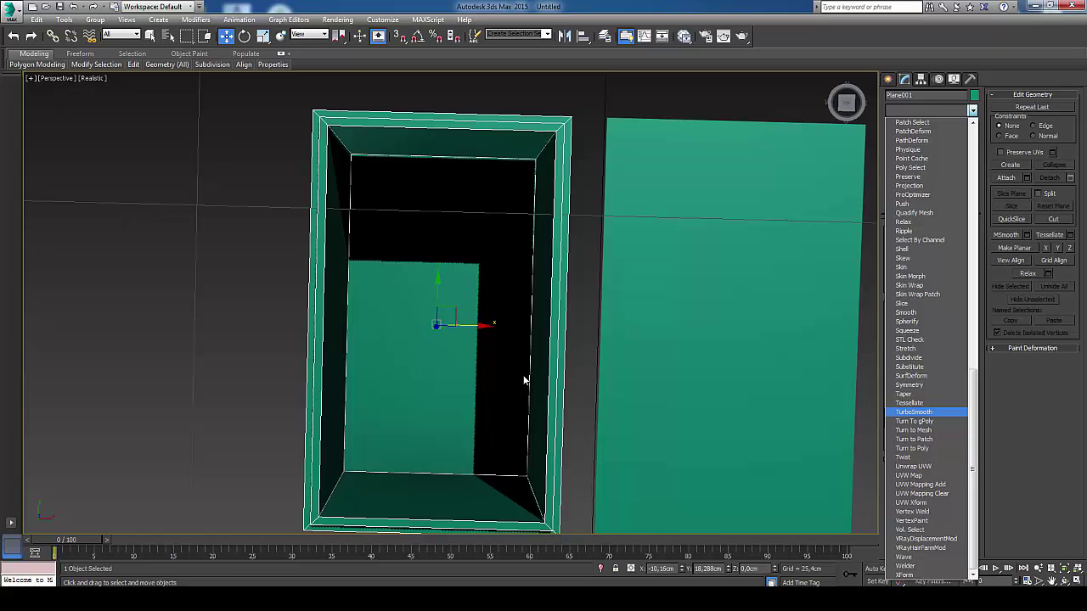
{"action": "left_click", "coordinate": [911, 413]}
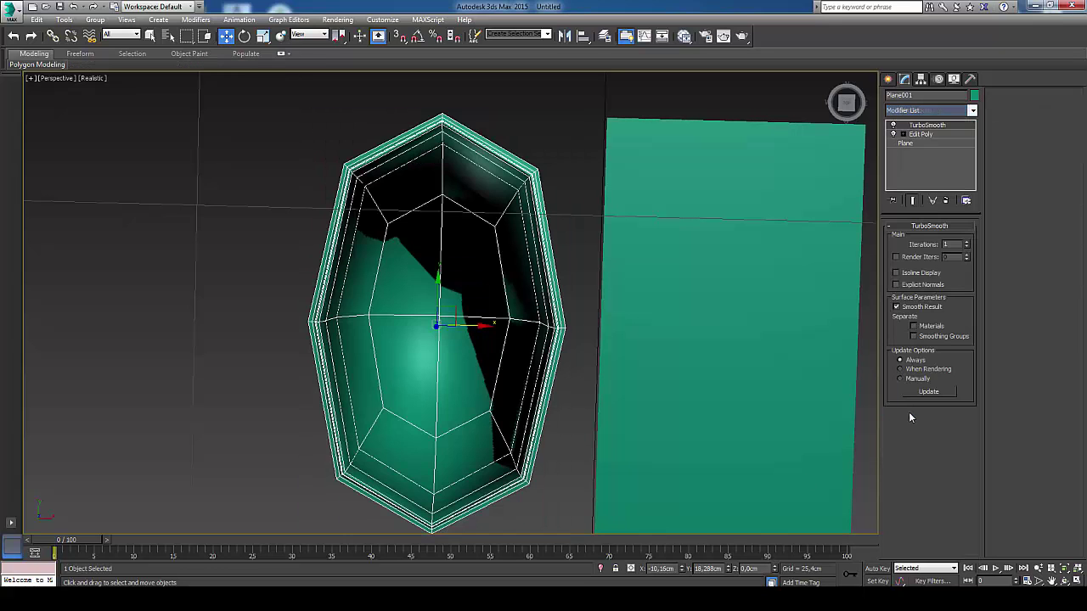
{"action": "left_click", "coordinate": [968, 242]}
{"action": "left_click", "coordinate": [968, 242]}
{"action": "middle_click_drag", "start_coordinate": [643, 310], "coordinate": [620, 297]}
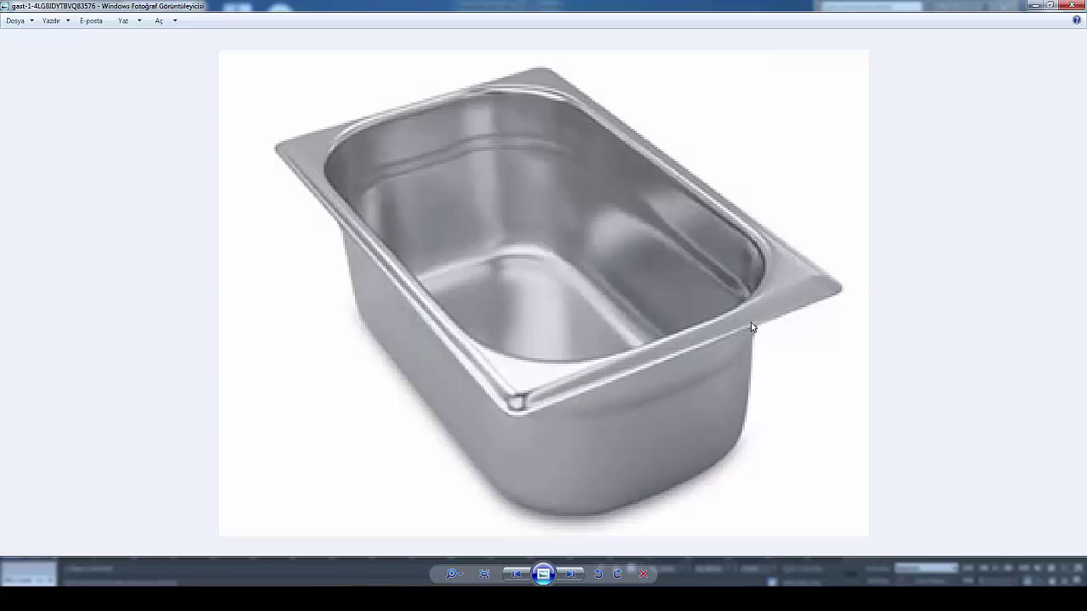
- Toggle the smoothing off and on to compare, then select the flat plane beside the bowl
{"action": "left_click", "coordinate": [1034, 5]}
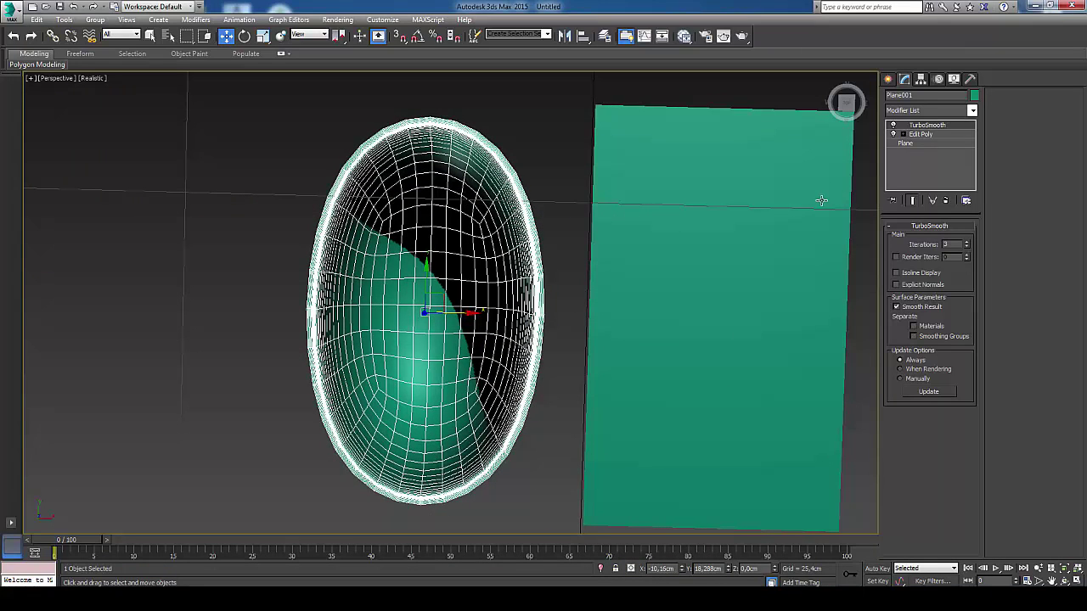
{"action": "left_click", "coordinate": [893, 125]}
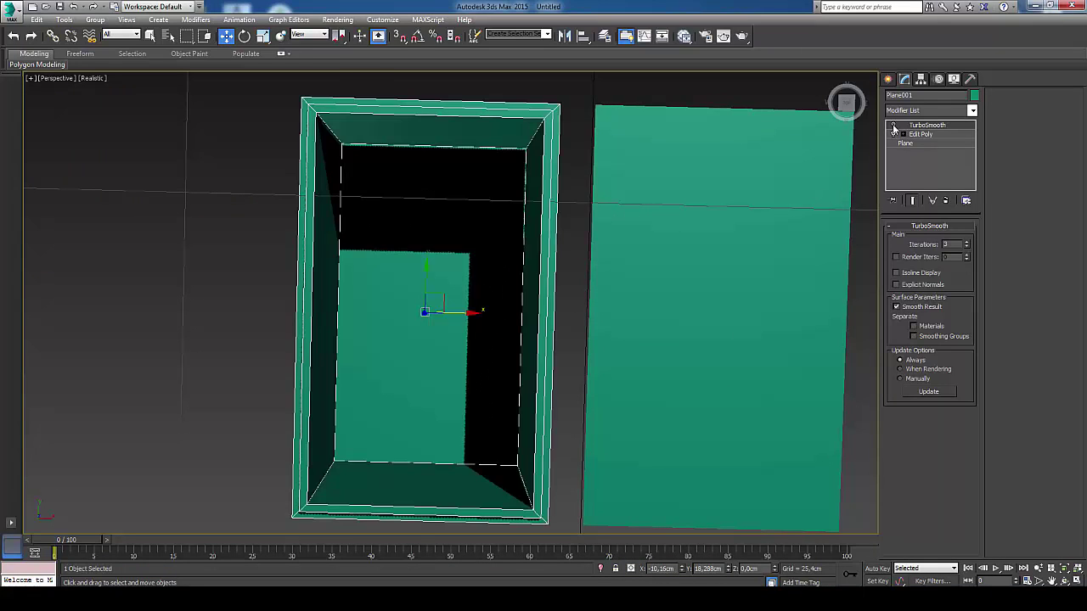
{"action": "left_click", "coordinate": [892, 125]}
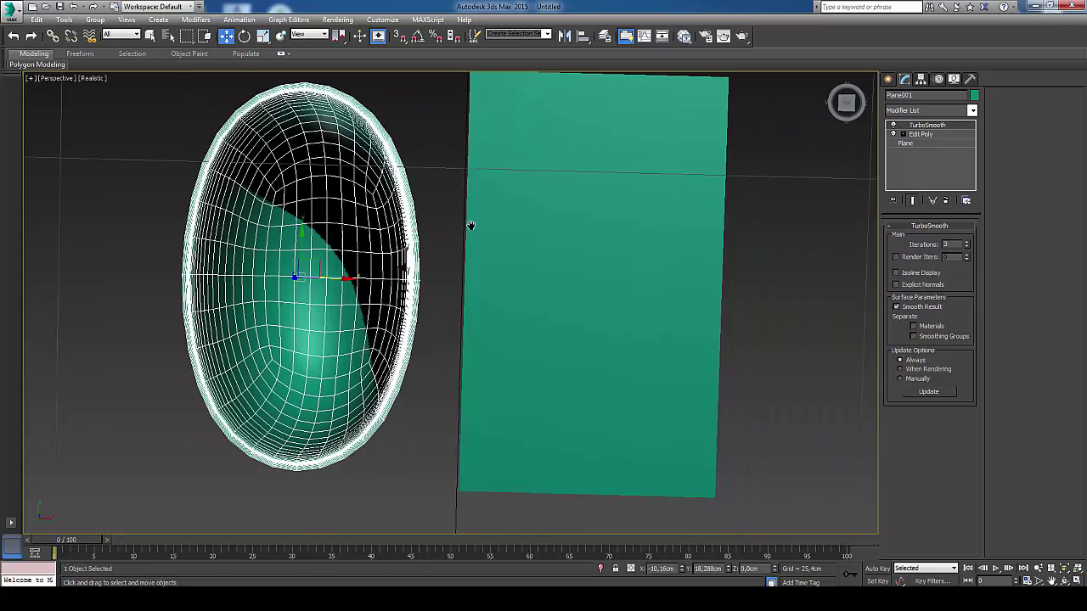
{"action": "middle_click_drag", "start_coordinate": [669, 266], "coordinate": [469, 225]}
{"action": "left_click", "coordinate": [603, 328]}
{"action": "middle_click_drag", "start_coordinate": [569, 324], "coordinate": [556, 336]}
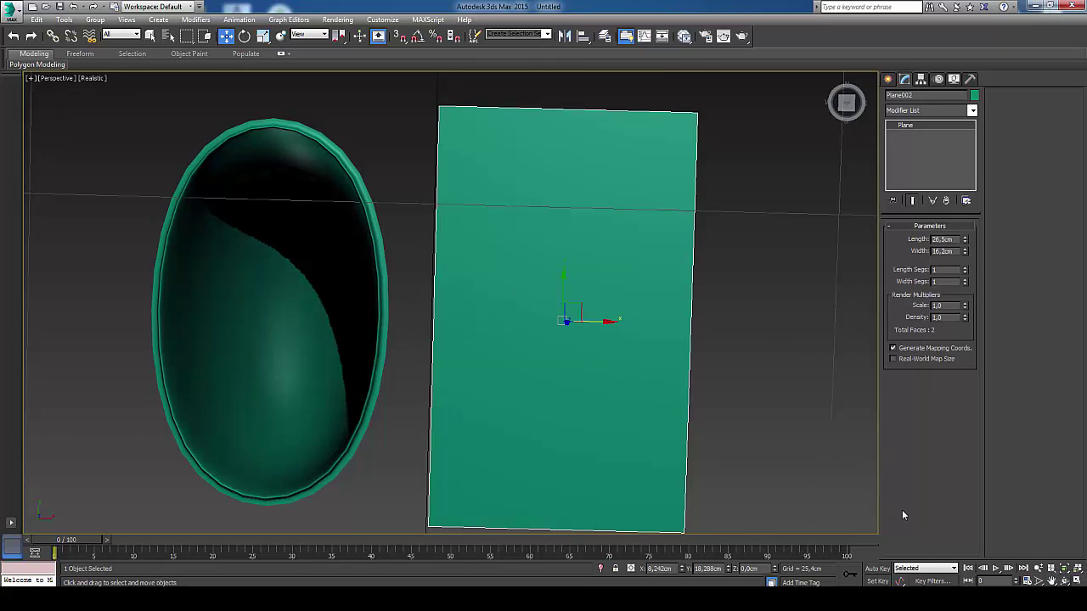
- Apply Edit Poly from the Modifier List to Plane002, the flat copy next to the bowl
{"action": "left_click", "coordinate": [1065, 581]}
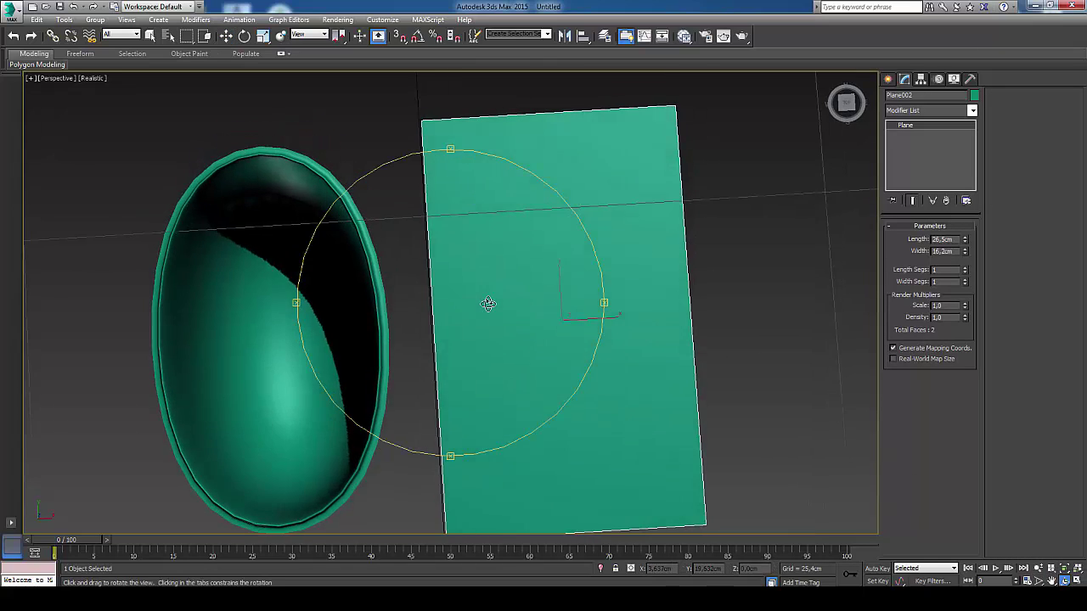
{"action": "left_click_drag", "start_coordinate": [482, 308], "coordinate": [484, 281]}
{"action": "key", "text": "w"}
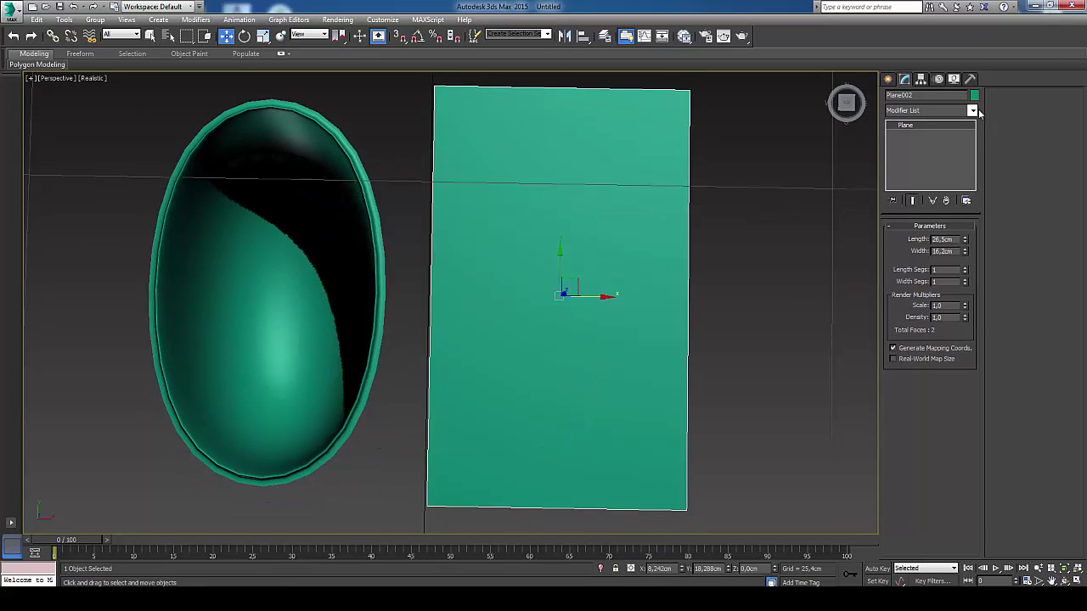
{"action": "left_click", "coordinate": [977, 111]}
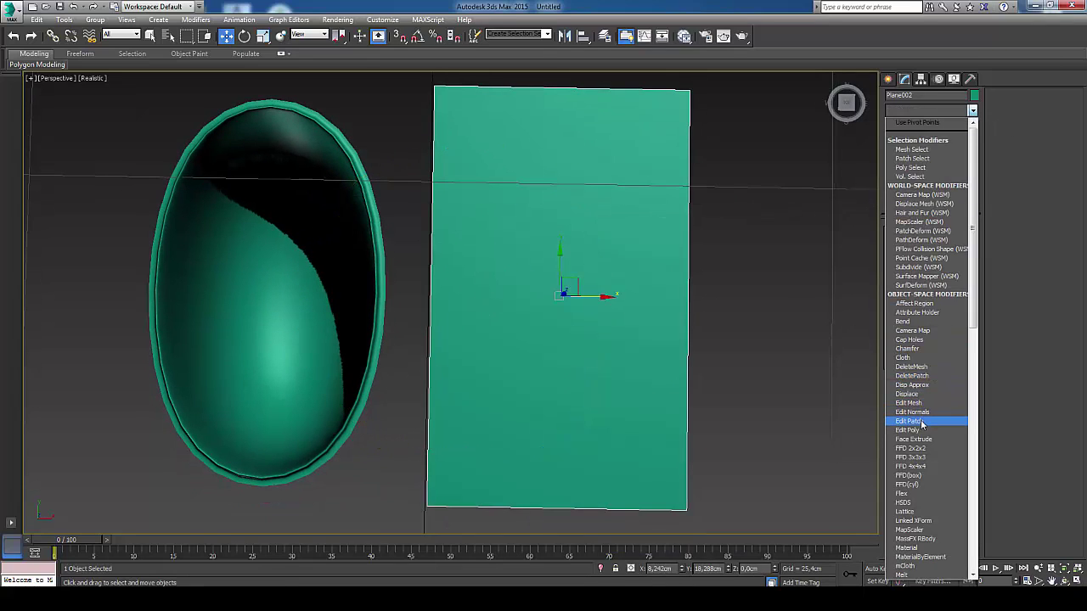
{"action": "left_click", "coordinate": [702, 302]}
{"action": "right_click", "coordinate": [603, 302]}
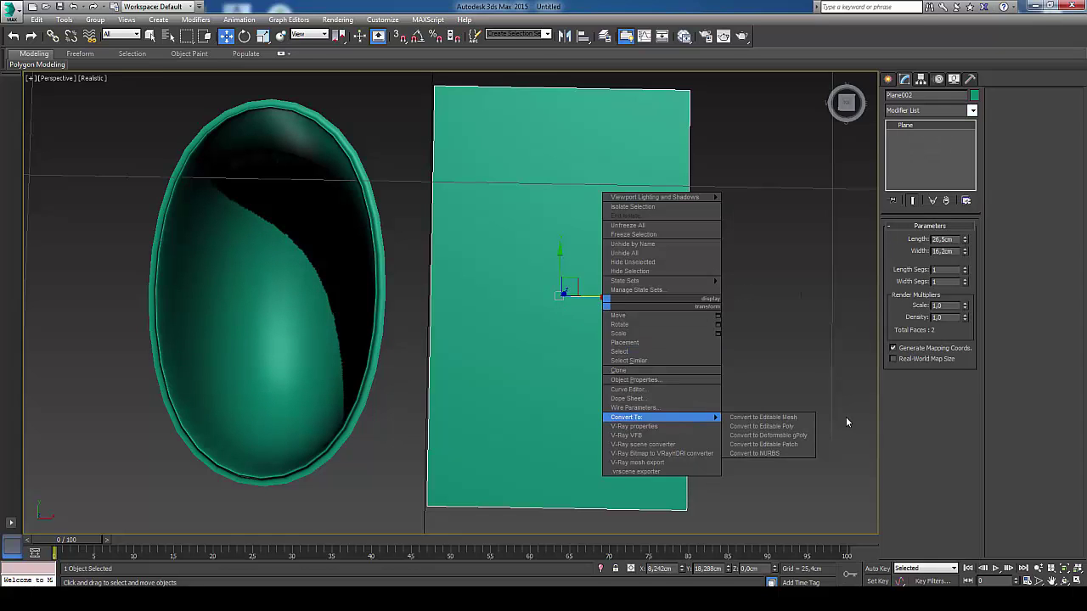
{"action": "left_click", "coordinate": [973, 111]}
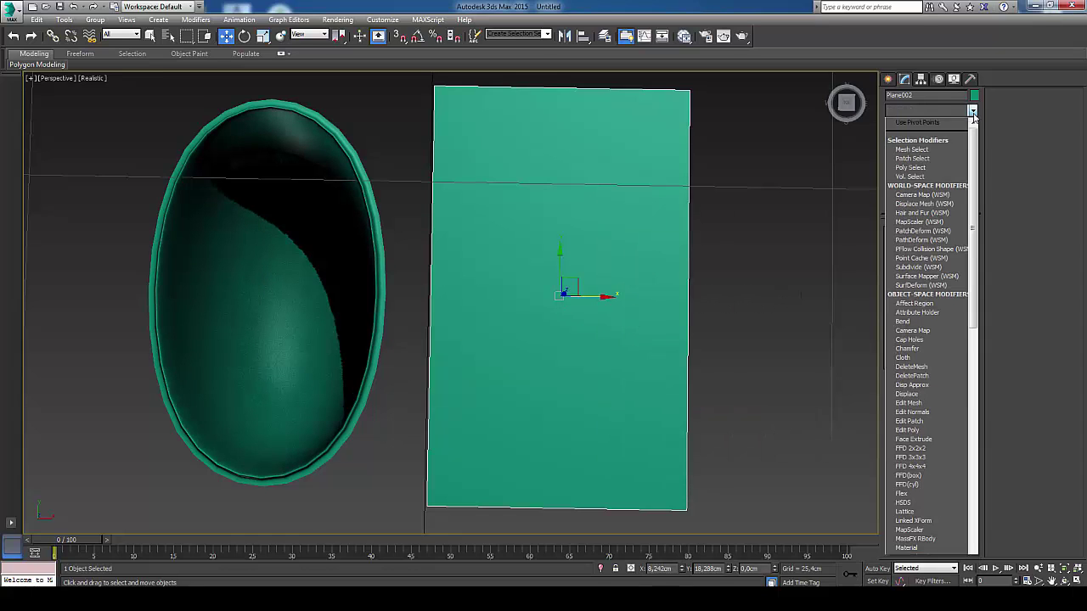
{"action": "left_click_drag", "start_coordinate": [974, 142], "coordinate": [975, 223]}
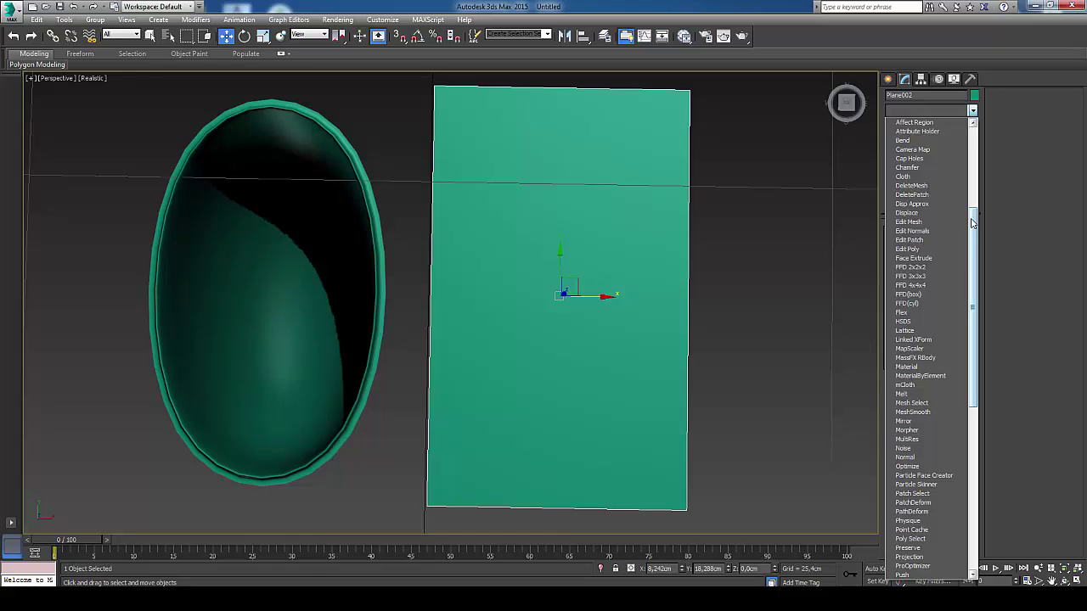
{"action": "left_click_drag", "start_coordinate": [973, 223], "coordinate": [976, 220]}
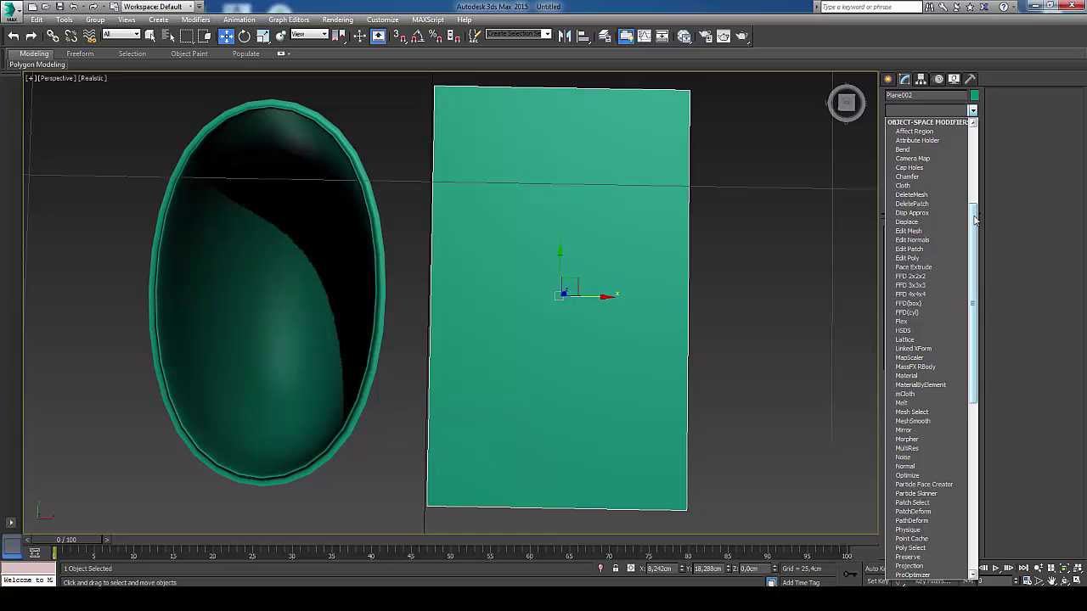
{"action": "left_click", "coordinate": [936, 256]}
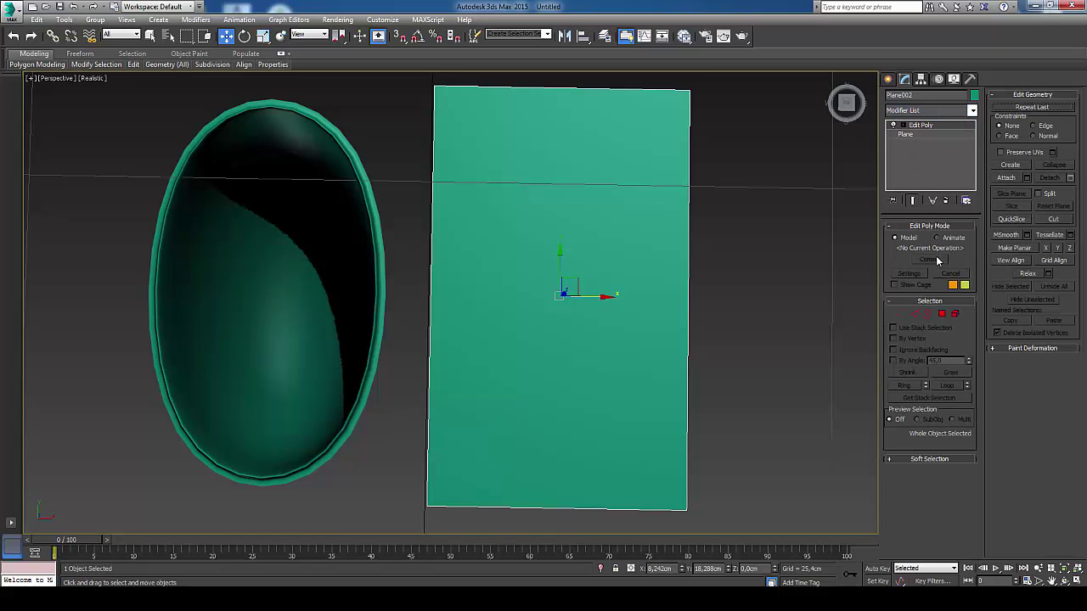
{"action": "middle_click_drag", "start_coordinate": [764, 246], "coordinate": [723, 258]}
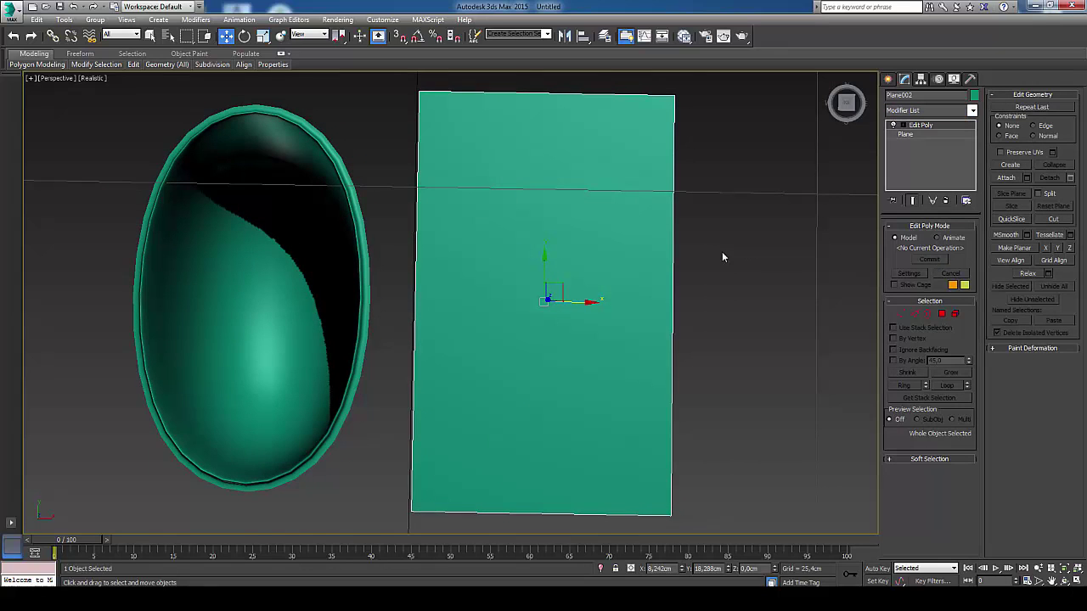
{"action": "right_click", "coordinate": [509, 203]}
{"action": "mouse_move", "coordinate": [530, 316]}
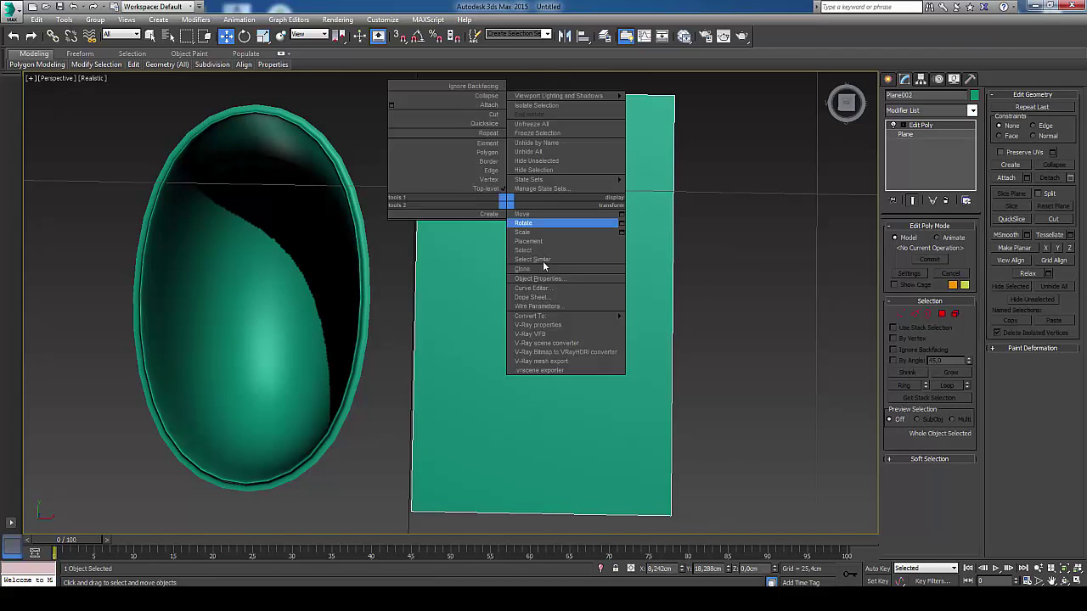
{"action": "left_click", "coordinate": [815, 153]}
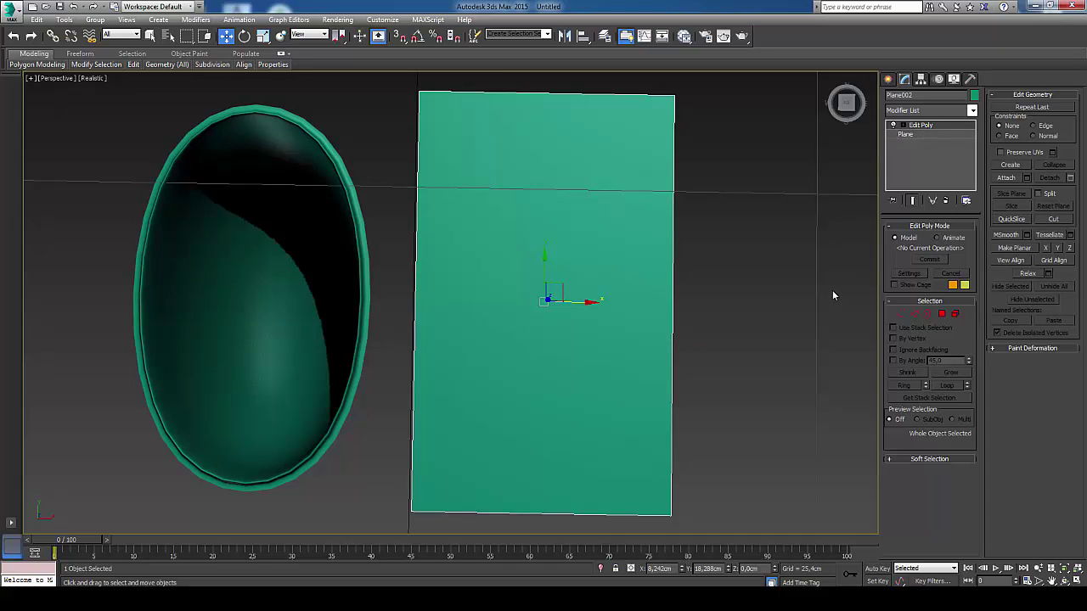
- Connect the plane's left and right border edges with 2 segments pinched about 95
{"action": "left_click", "coordinate": [915, 314]}
{"action": "middle_click_drag", "start_coordinate": [650, 322], "coordinate": [653, 324]}
{"action": "left_click_drag", "start_coordinate": [382, 361], "coordinate": [365, 359]}
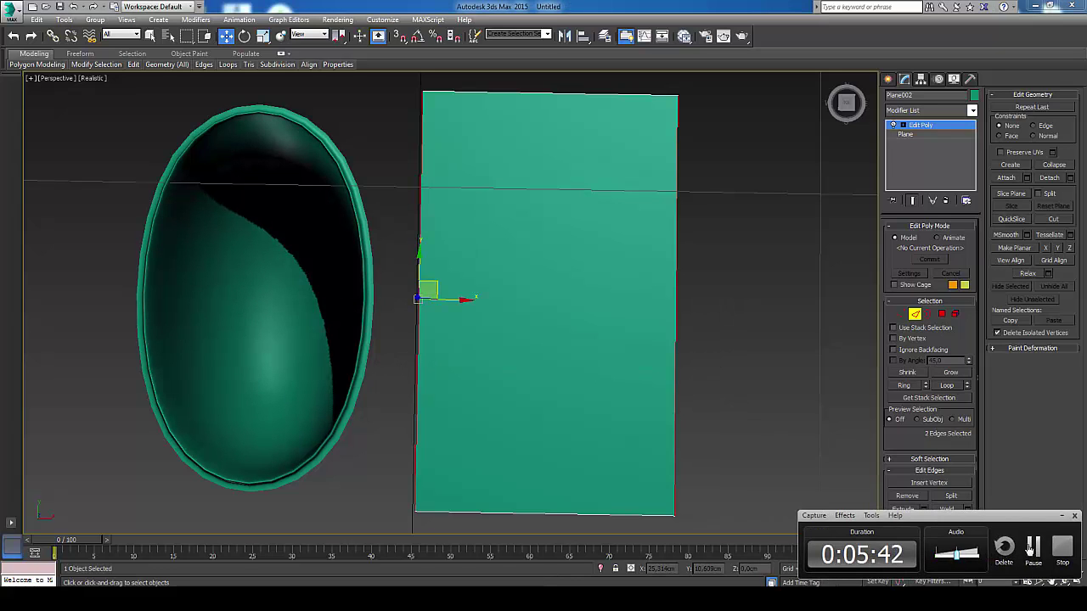
{"action": "left_click", "coordinate": [1031, 548]}
{"action": "middle_click_drag", "start_coordinate": [612, 409], "coordinate": [594, 407], "text": "alt"}
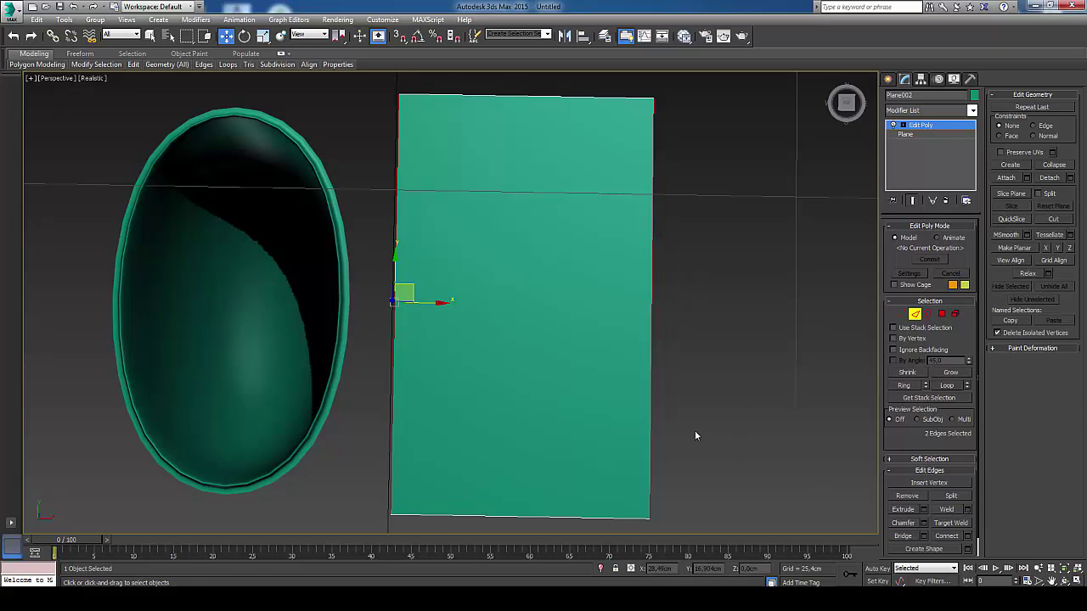
{"action": "scroll", "coordinate": [965, 521], "scroll_direction": "down", "scroll_amount": 1}
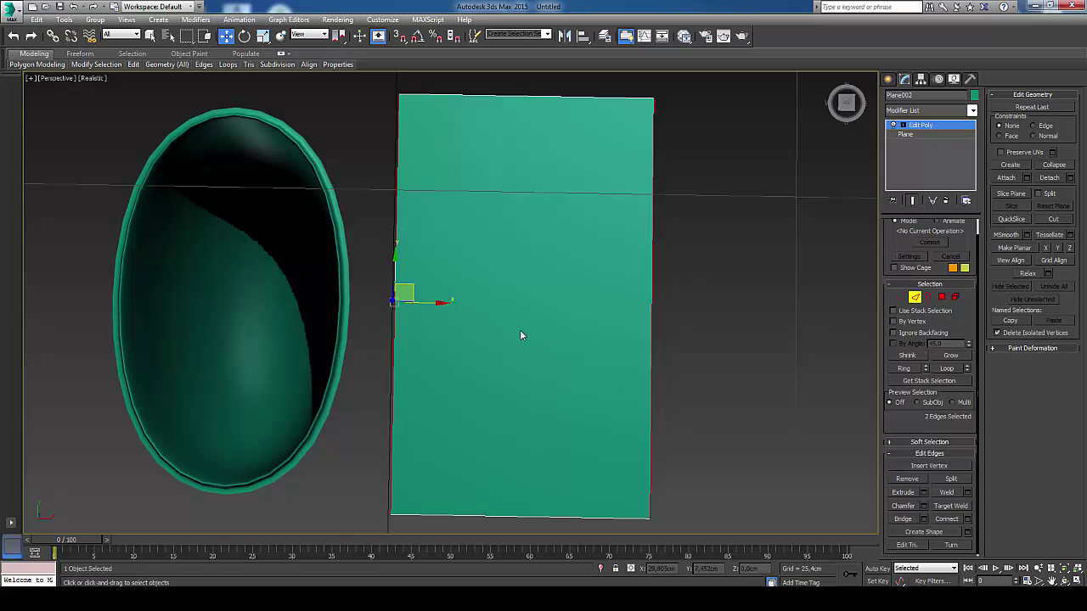
{"action": "left_click", "coordinate": [967, 519]}
{"action": "left_click", "coordinate": [964, 519]}
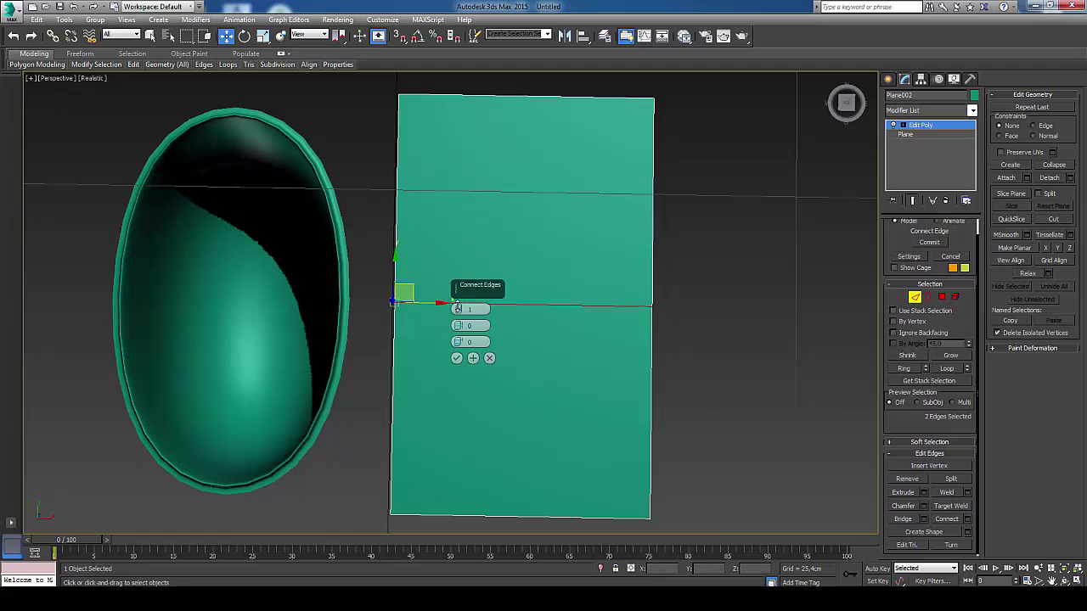
{"action": "left_click", "coordinate": [458, 307]}
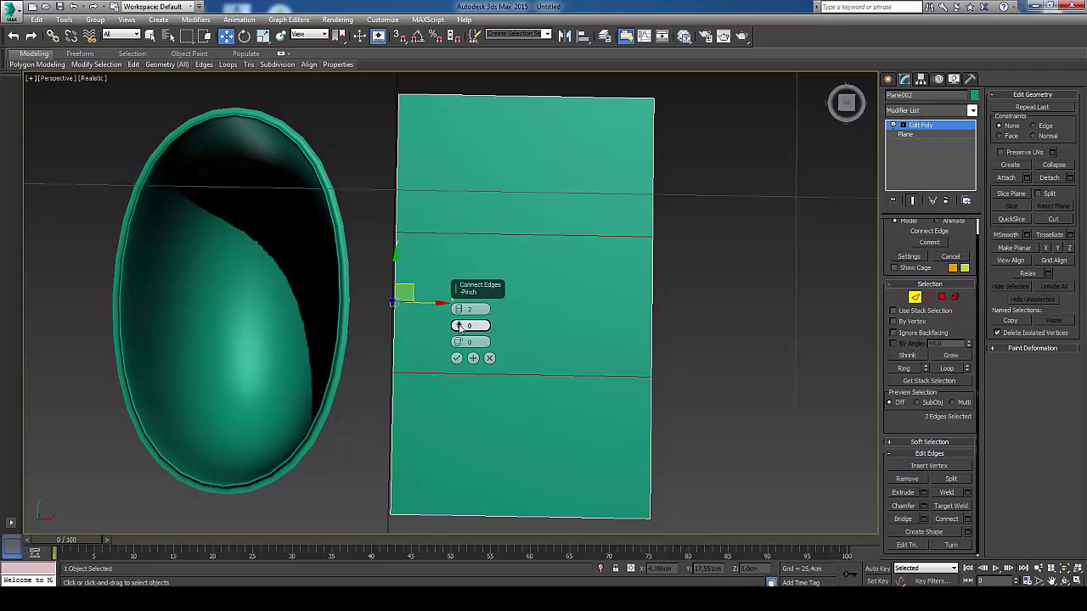
{"action": "left_click_drag", "start_coordinate": [459, 325], "coordinate": [478, 112]}
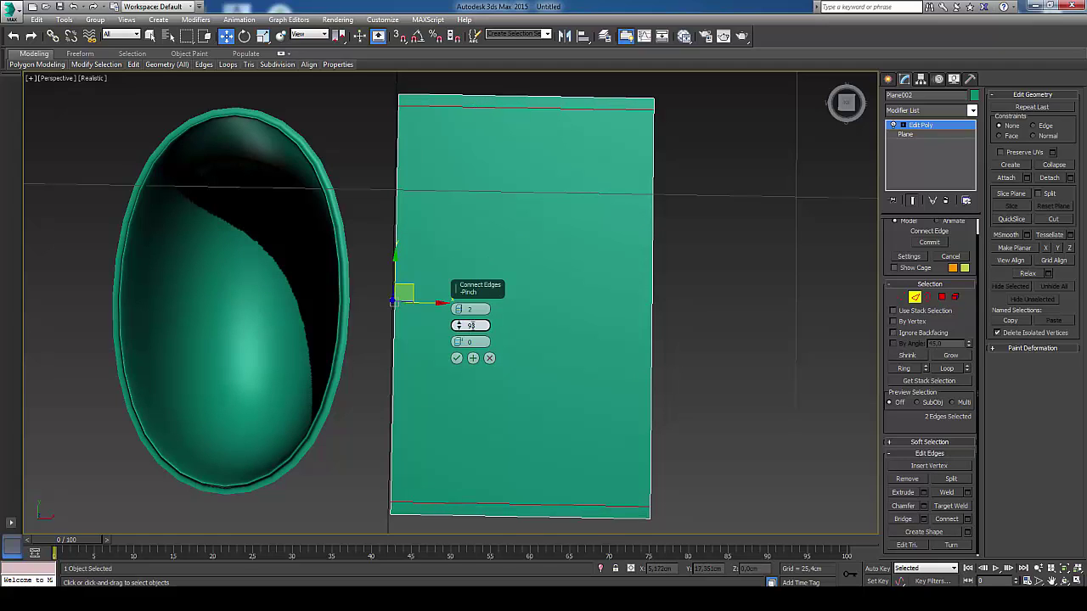
{"action": "left_click_drag", "start_coordinate": [460, 328], "coordinate": [459, 326]}
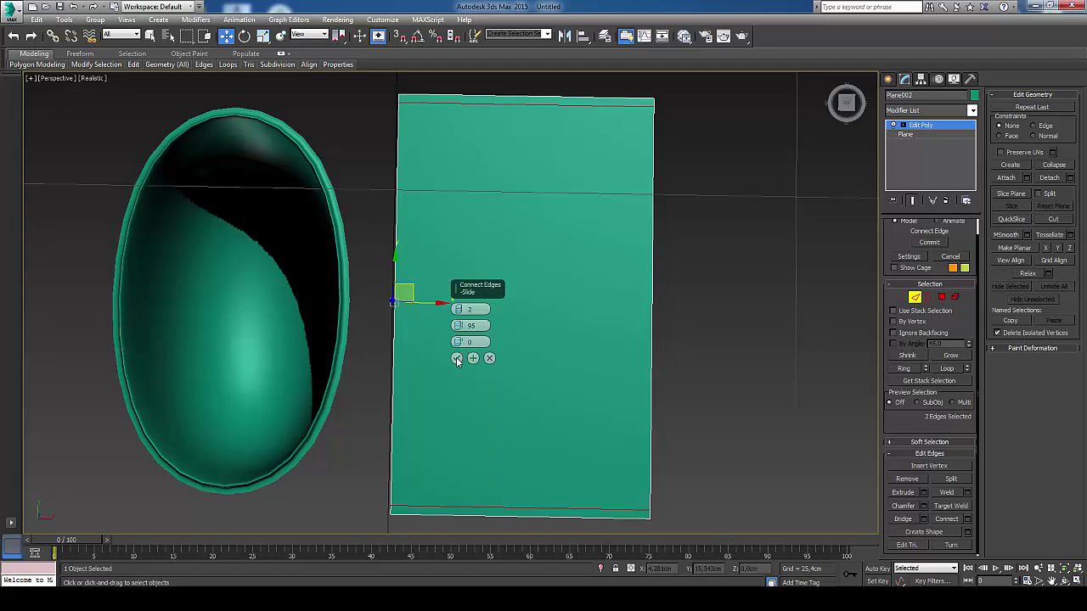
{"action": "left_click", "coordinate": [456, 358]}
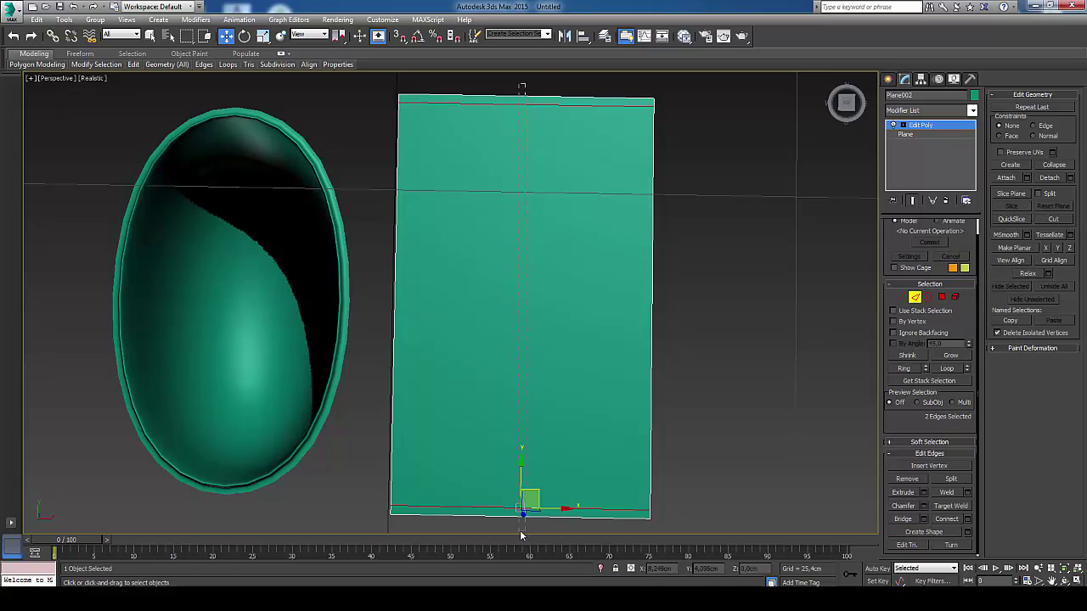
- Add the top and bottom border edges and connect them with pinch 91
{"action": "left_click", "coordinate": [521, 98], "text": "ctrl"}
{"action": "left_click", "coordinate": [969, 523]}
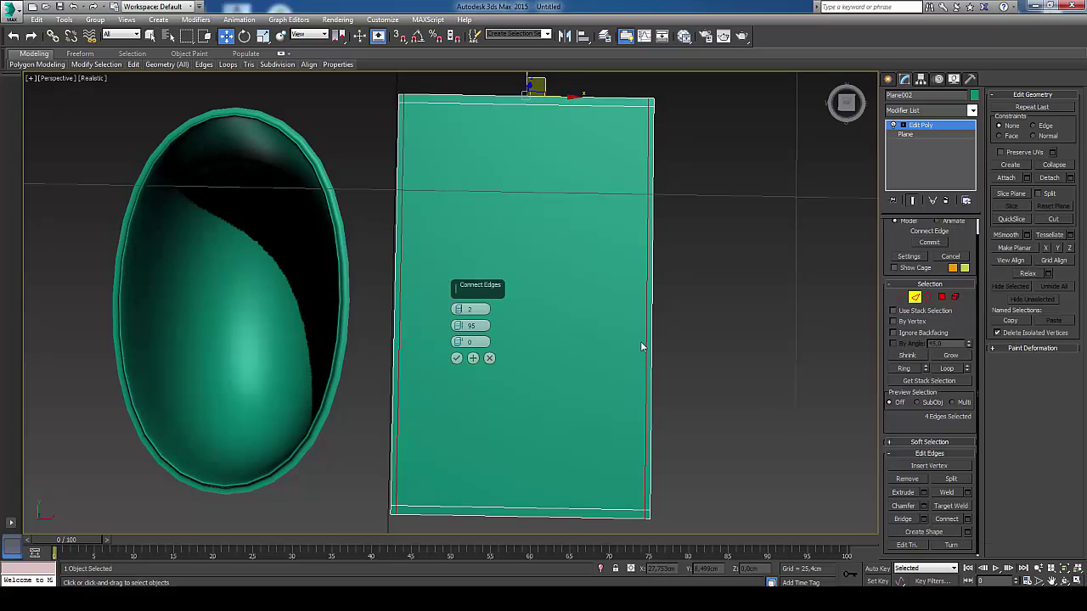
{"action": "left_click_drag", "start_coordinate": [460, 326], "coordinate": [462, 329]}
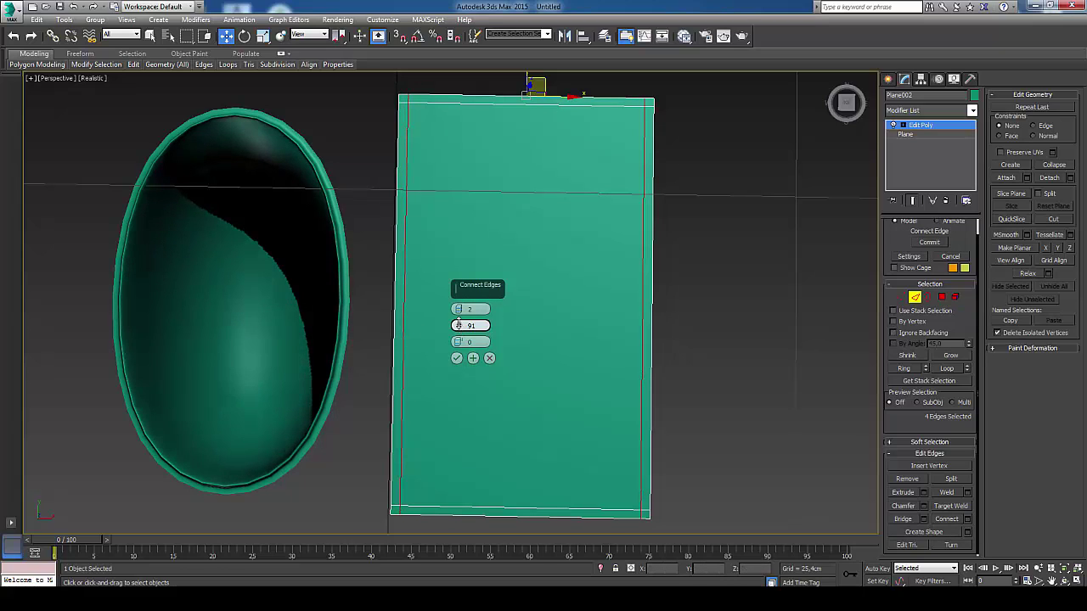
{"action": "left_click", "coordinate": [456, 357]}
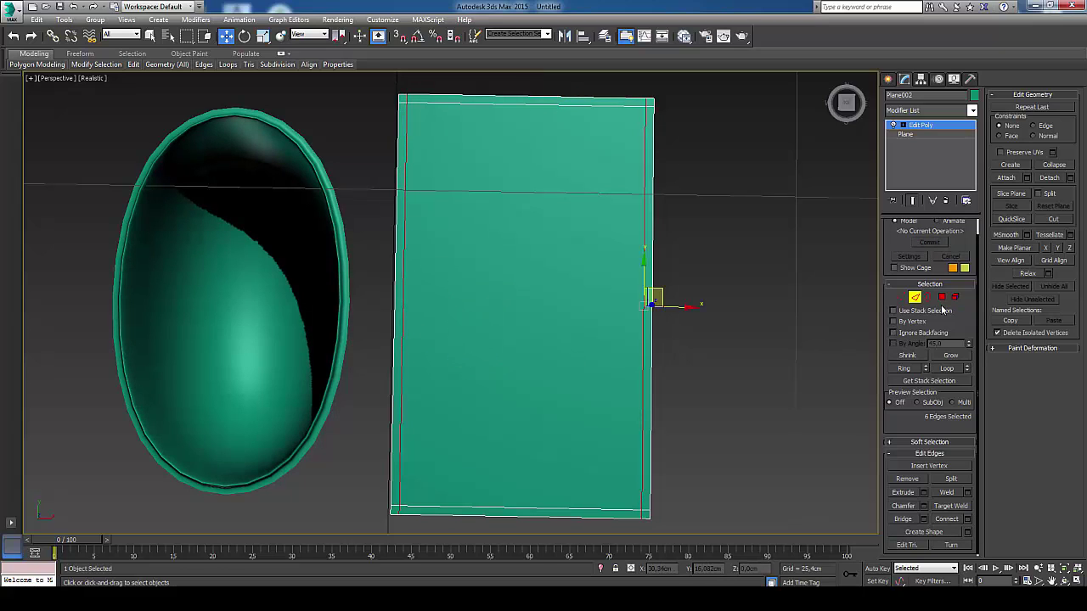
- Select the plane's face, then toggle its Edit Poly modifier off and on to compare
{"action": "left_click", "coordinate": [941, 296]}
{"action": "left_click", "coordinate": [554, 344]}
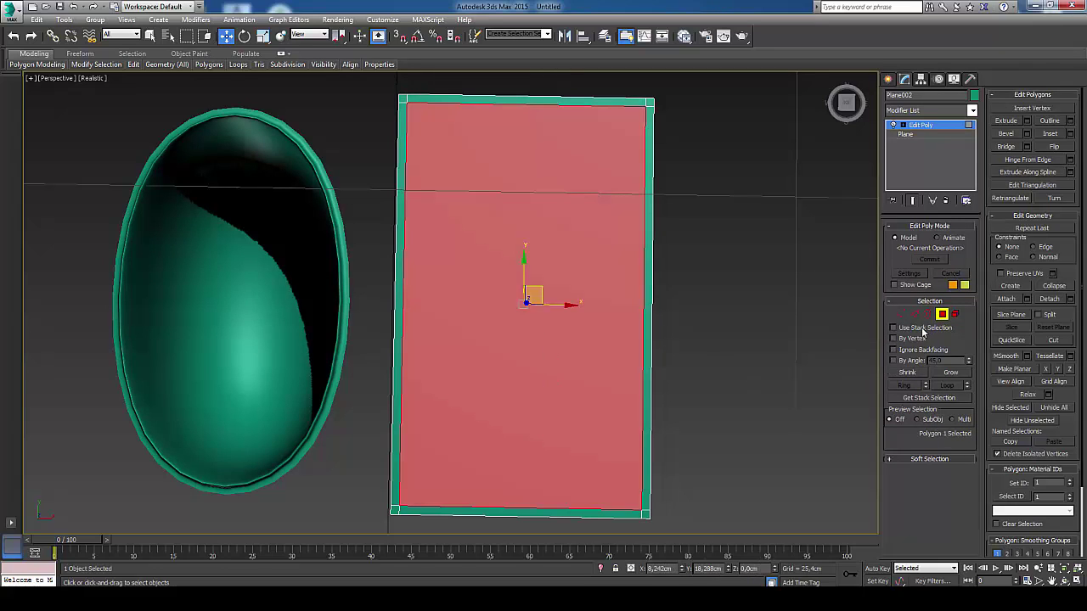
{"action": "left_click", "coordinate": [942, 315]}
{"action": "left_click", "coordinate": [893, 126]}
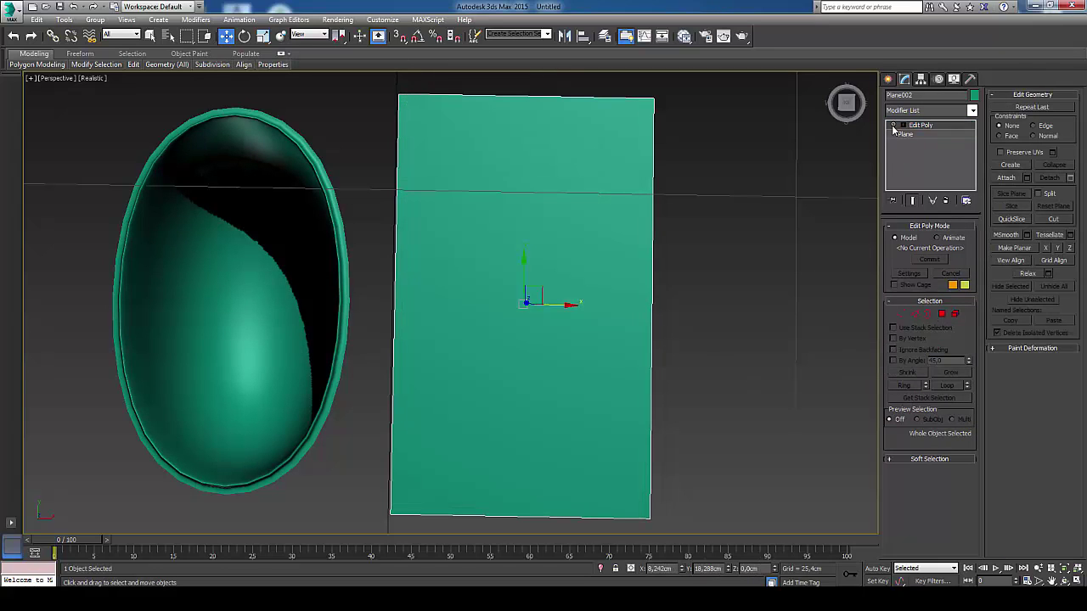
{"action": "left_click", "coordinate": [893, 126]}
- Disable the bowl's TurboSmooth, show Edged Faces (F4), select both objects and open the Slate Material Editor
{"action": "left_click", "coordinate": [269, 224]}
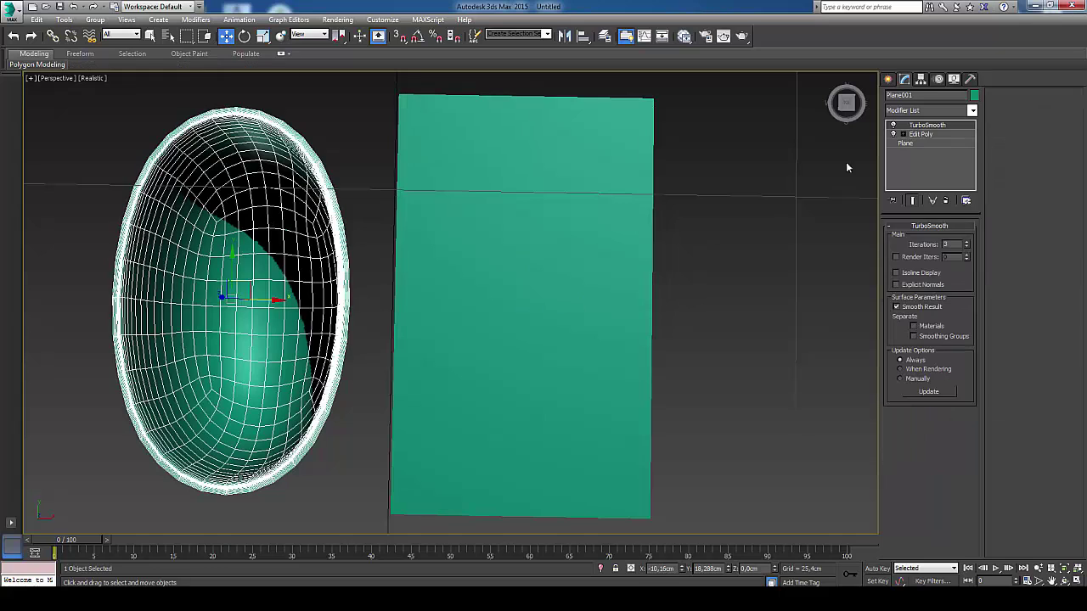
{"action": "left_click", "coordinate": [892, 125]}
{"action": "middle_click_drag", "start_coordinate": [372, 121], "coordinate": [378, 173]}
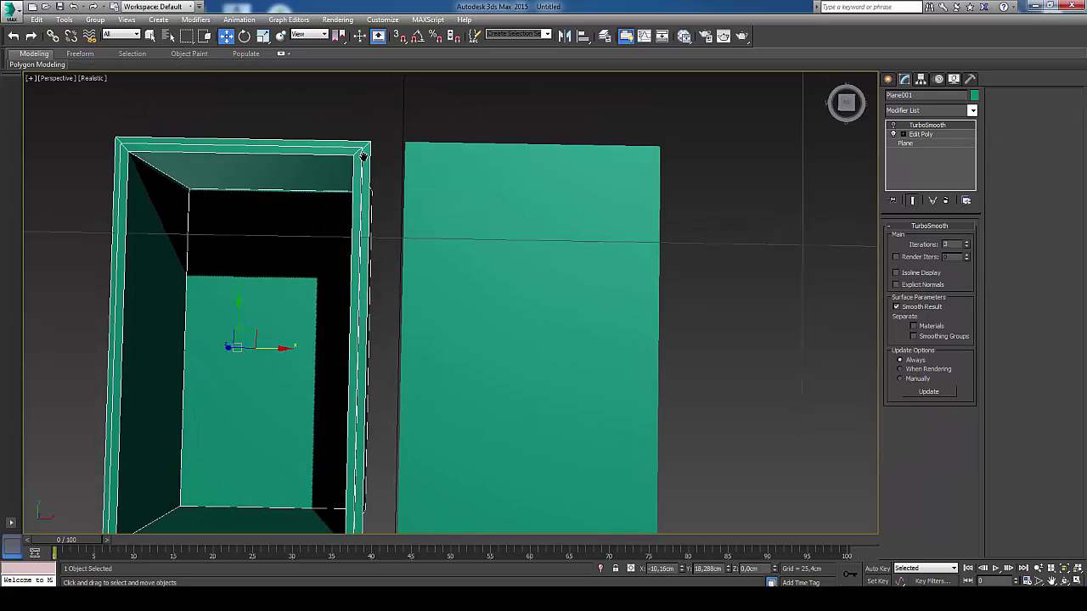
{"action": "left_click", "coordinate": [505, 177]}
{"action": "key", "text": "F4"}
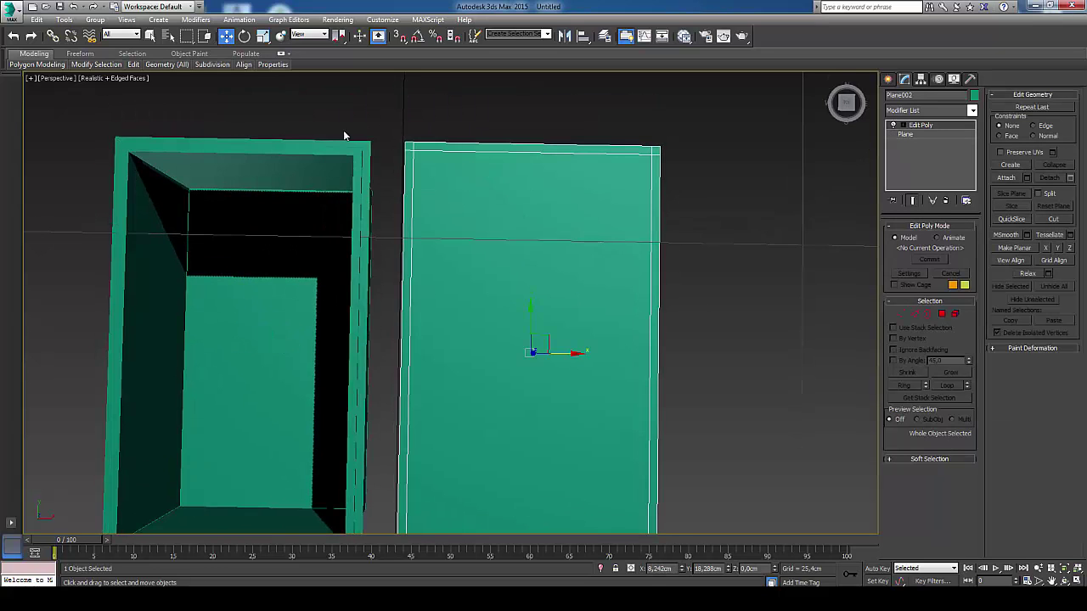
{"action": "middle_click_drag", "start_coordinate": [345, 133], "coordinate": [352, 175]}
{"action": "left_click", "coordinate": [384, 182]}
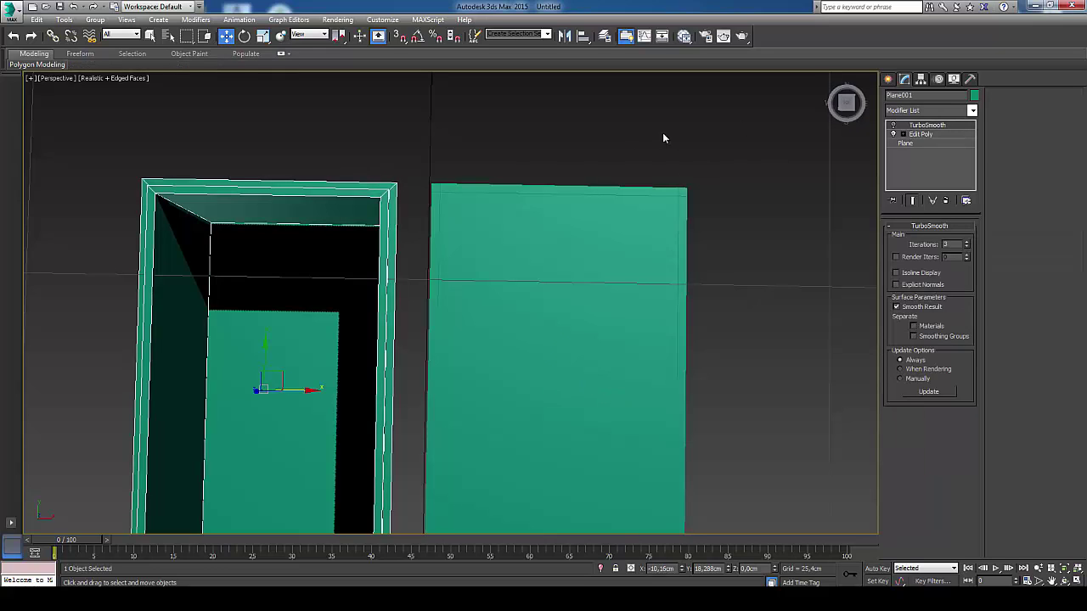
{"action": "key", "text": "ctrl+a"}
{"action": "left_click", "coordinate": [684, 36]}
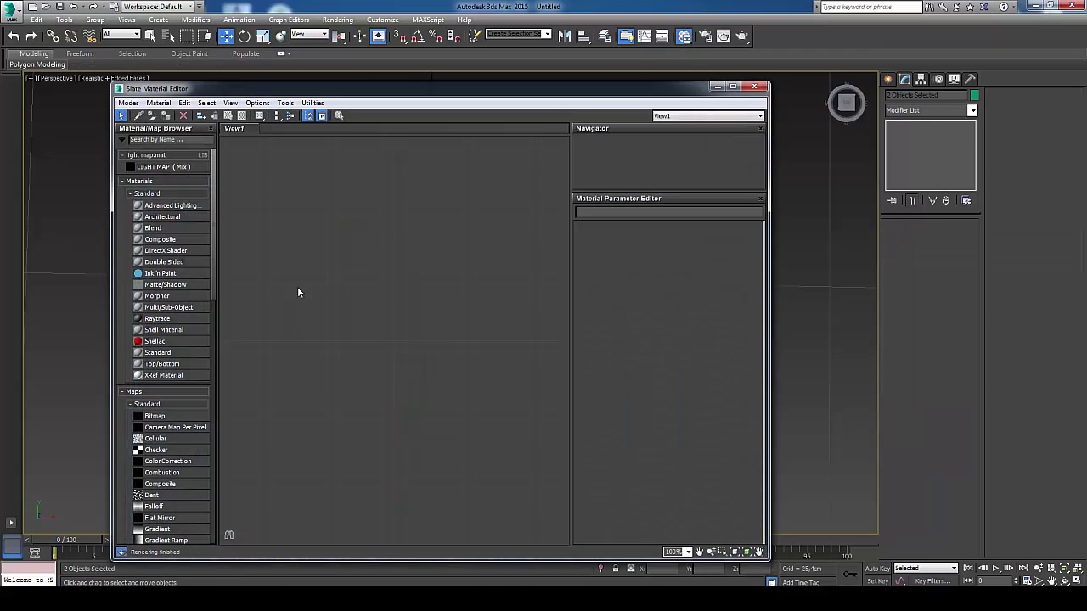
- Assign a new Standard material (Material #25) to the bowl and plane and set their object colour to black
{"action": "left_click_drag", "start_coordinate": [170, 355], "coordinate": [255, 266]}
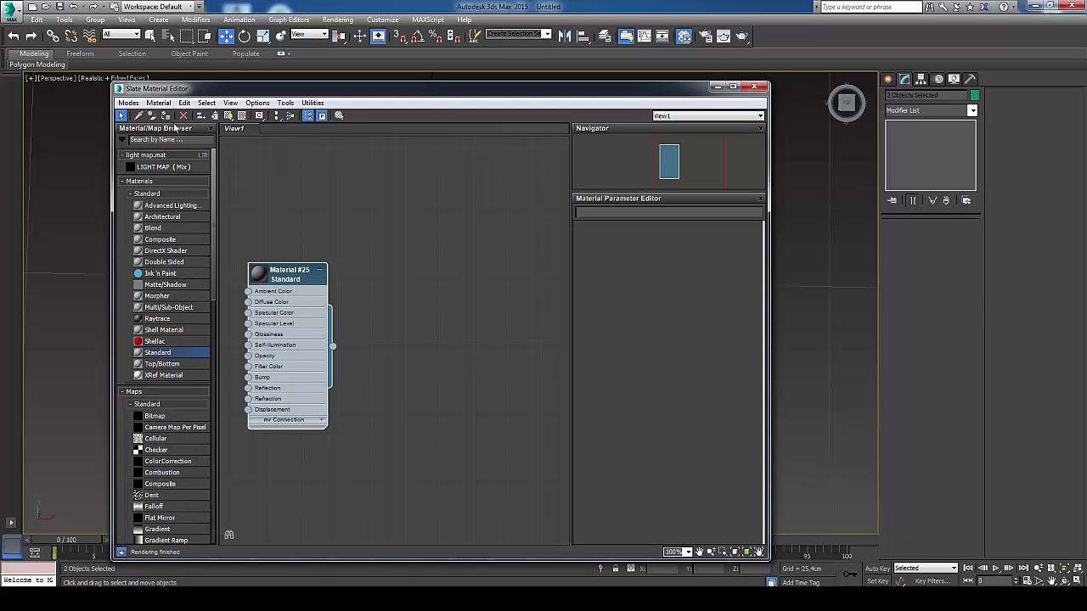
{"action": "left_click", "coordinate": [756, 88]}
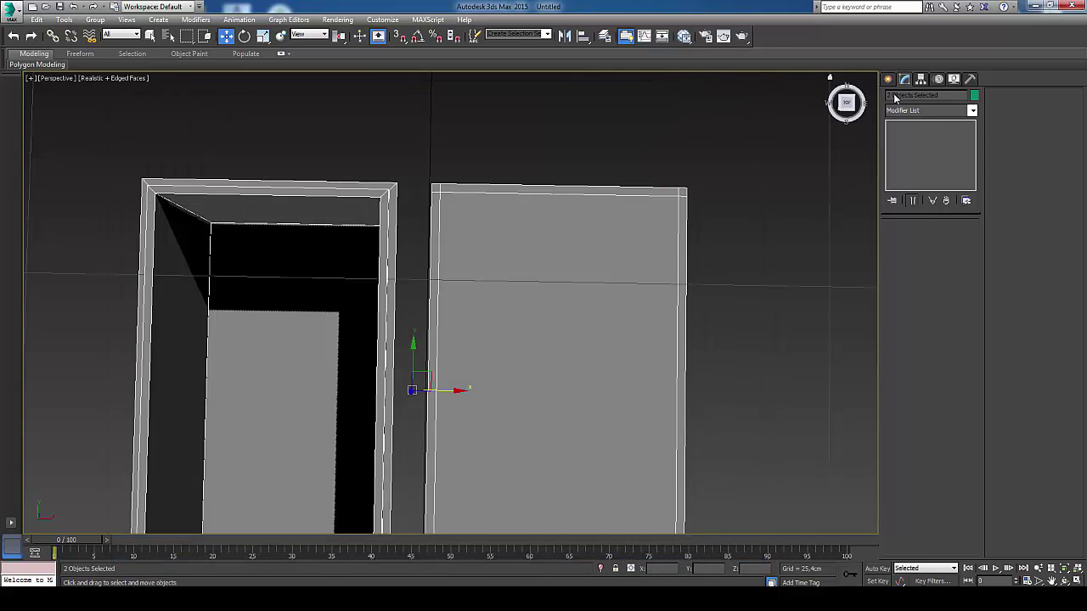
{"action": "left_click", "coordinate": [975, 97]}
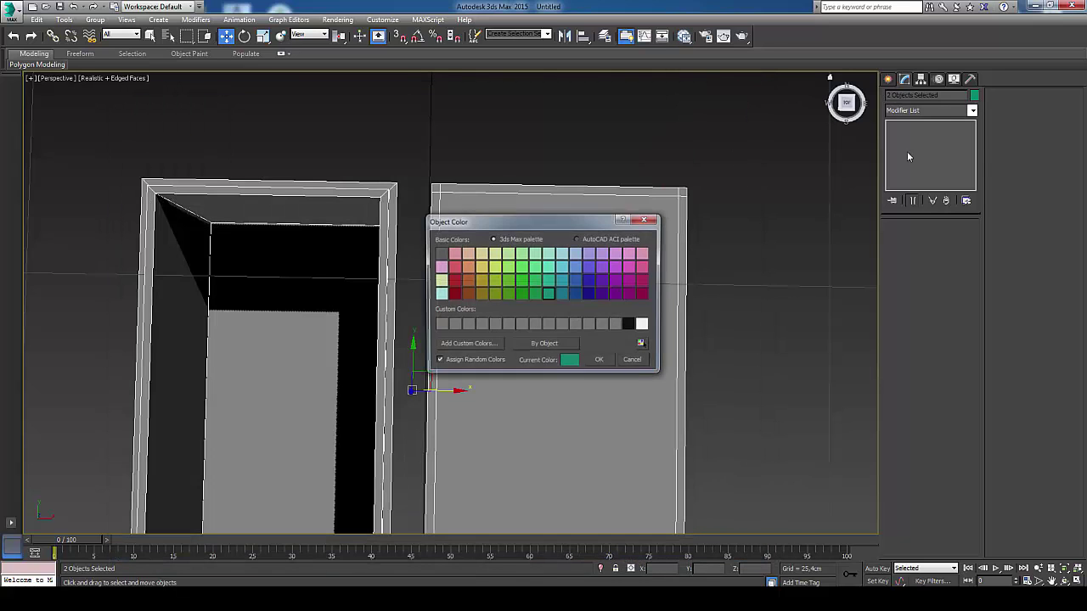
{"action": "left_click", "coordinate": [629, 324]}
{"action": "left_click", "coordinate": [601, 362]}
{"action": "left_click", "coordinate": [729, 347]}
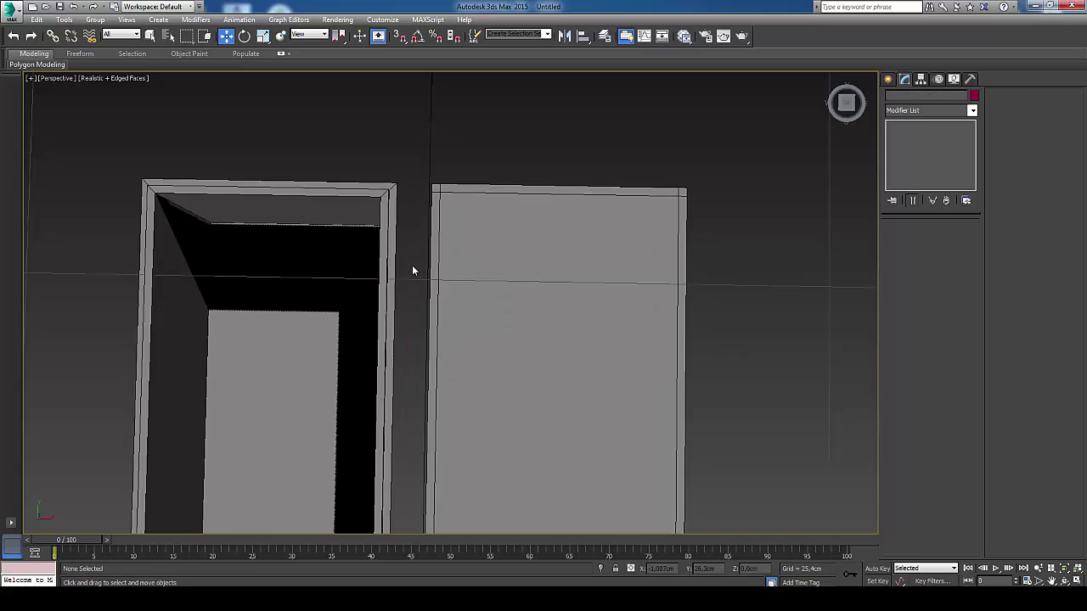
{"action": "scroll", "coordinate": [421, 278], "scroll_direction": "up", "scroll_amount": 3}
- Pan and zoom the Perspective view around the left and right frames' rim corners
{"action": "scroll", "coordinate": [472, 332], "scroll_direction": "up", "scroll_amount": 3}
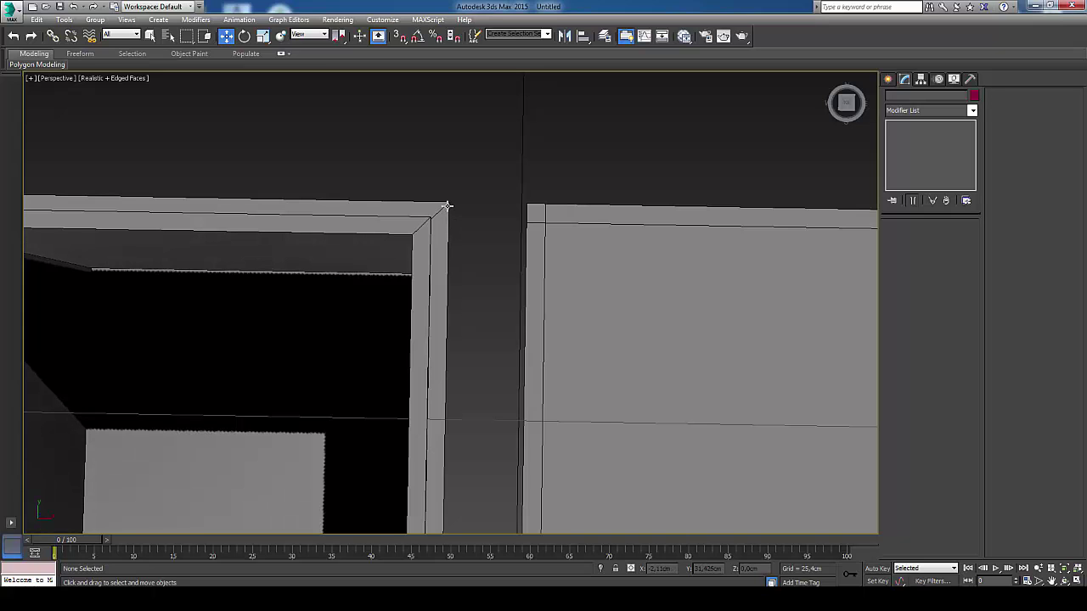
{"action": "mouse_move", "coordinate": [400, 235]}
{"action": "middle_mouse_down"}
{"action": "mouse_move", "coordinate": [637, 235]}
{"action": "mouse_move", "coordinate": [448, 248]}
{"action": "middle_mouse_up"}
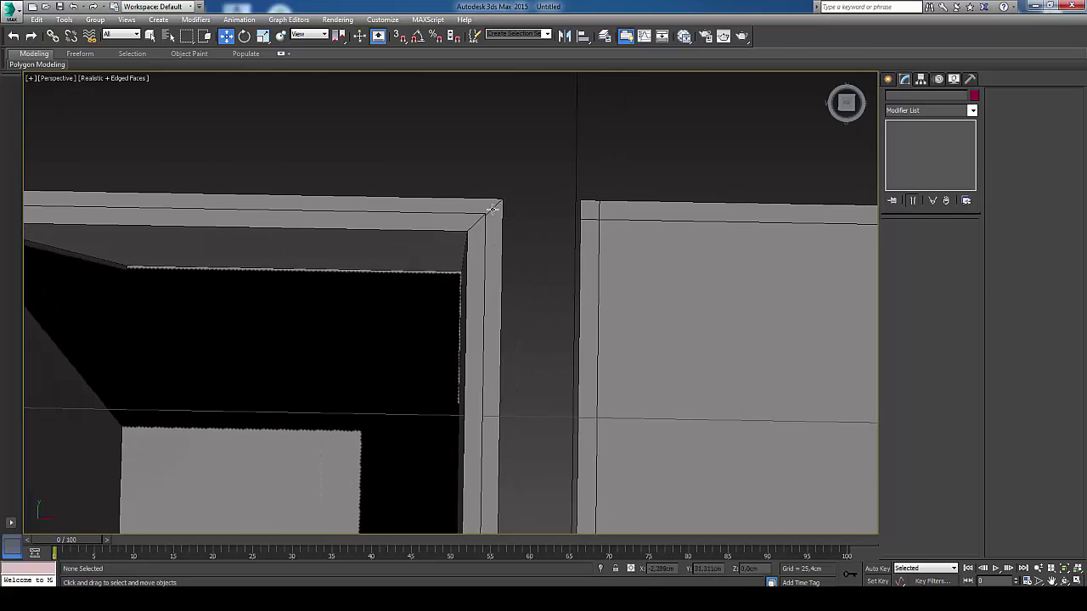
{"action": "middle_click_drag", "start_coordinate": [516, 242], "coordinate": [480, 237]}
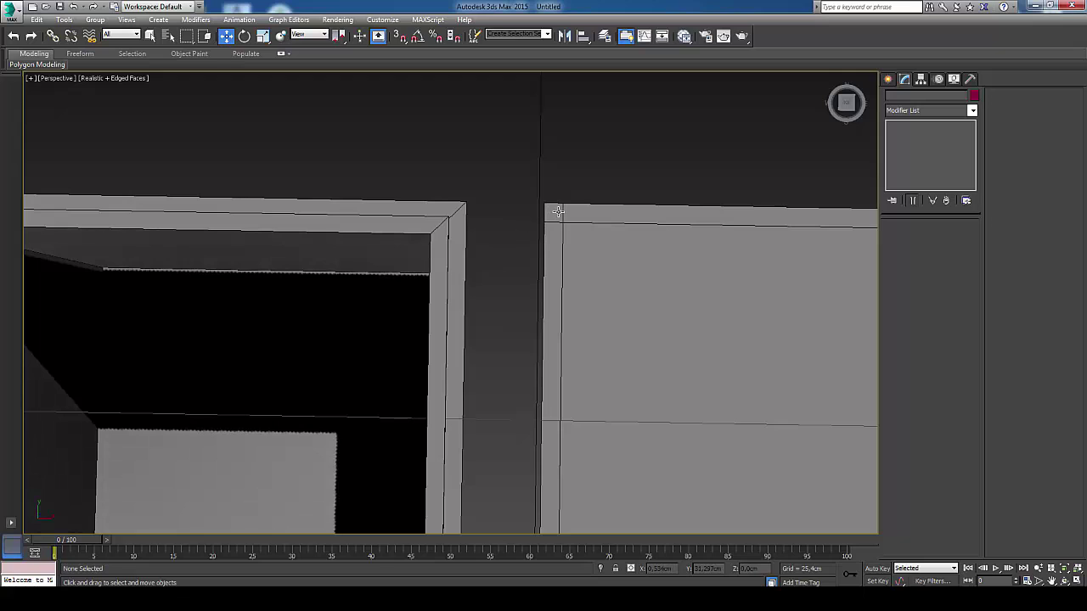
{"action": "middle_click_drag", "start_coordinate": [558, 211], "coordinate": [498, 212]}
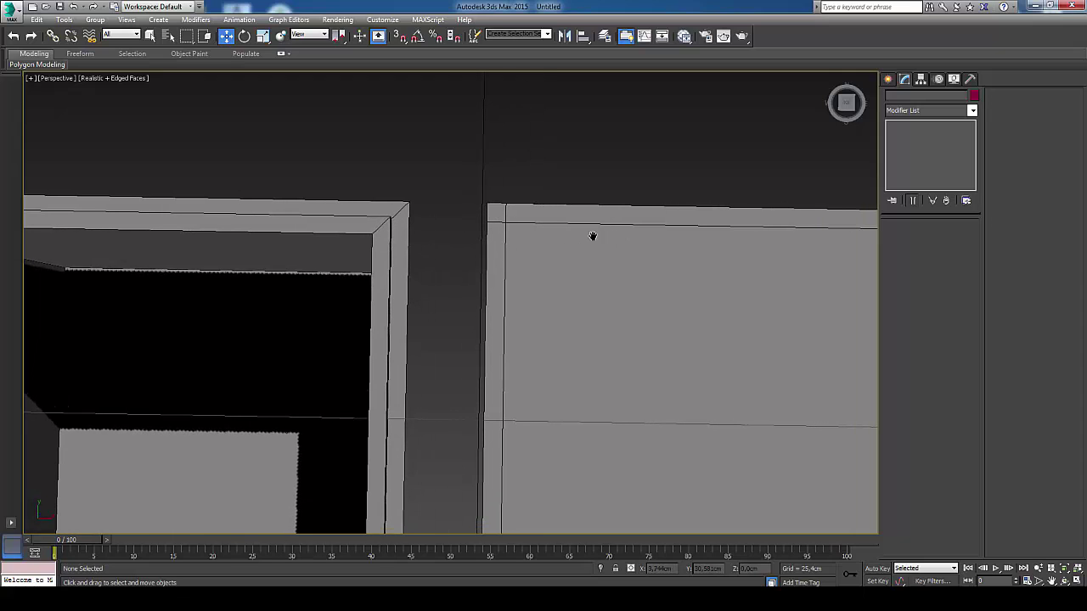
{"action": "middle_click_drag", "start_coordinate": [593, 236], "coordinate": [498, 223]}
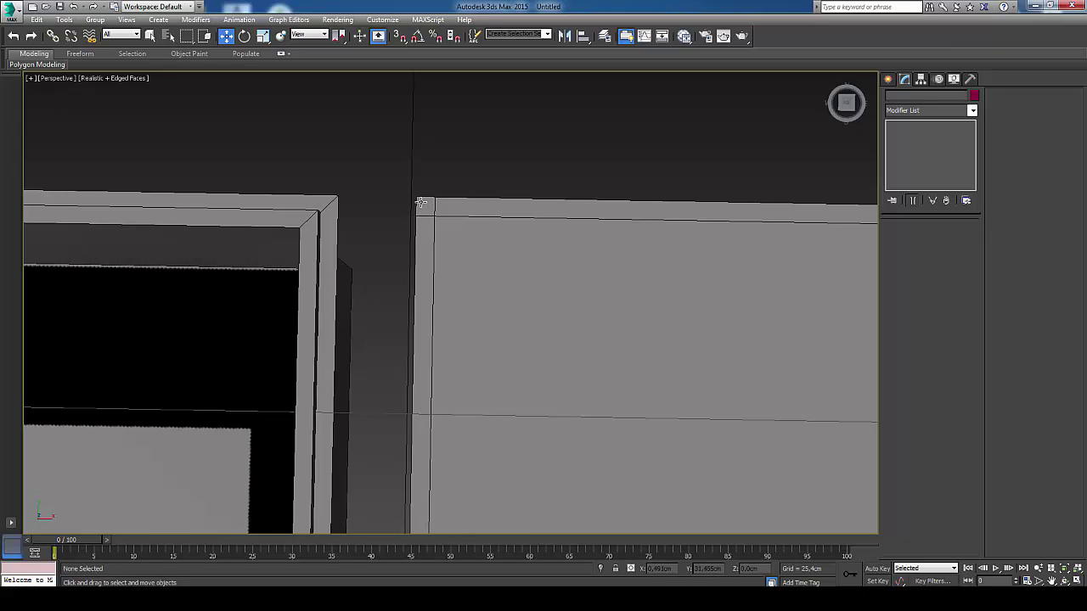
{"action": "middle_click_drag", "start_coordinate": [388, 273], "coordinate": [392, 243]}
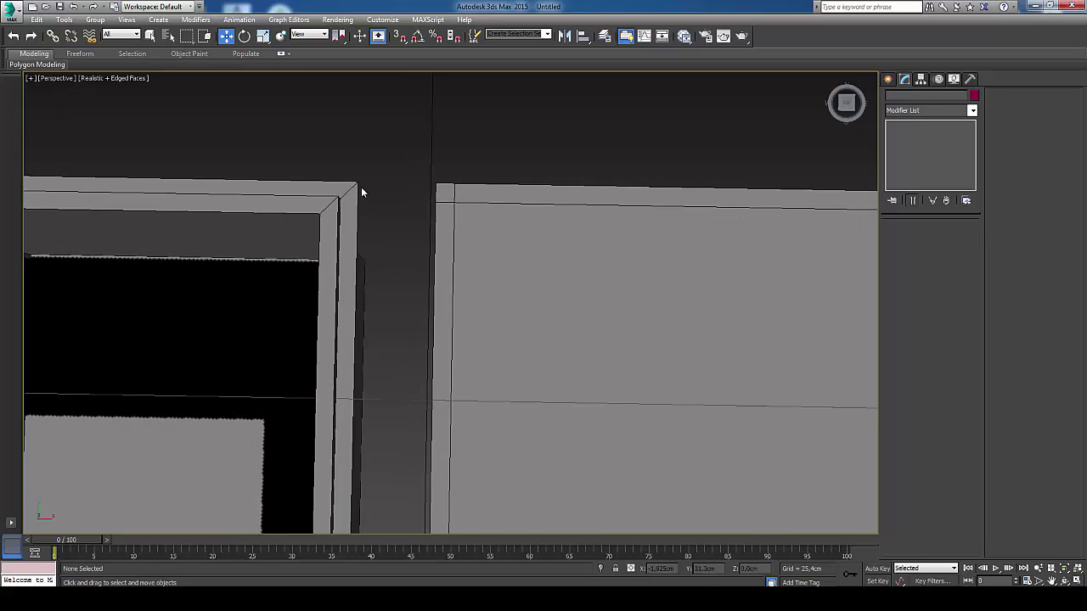
{"action": "scroll", "coordinate": [386, 273], "scroll_direction": "down", "scroll_amount": 3}
{"action": "middle_click_drag", "start_coordinate": [376, 297], "coordinate": [347, 226]}
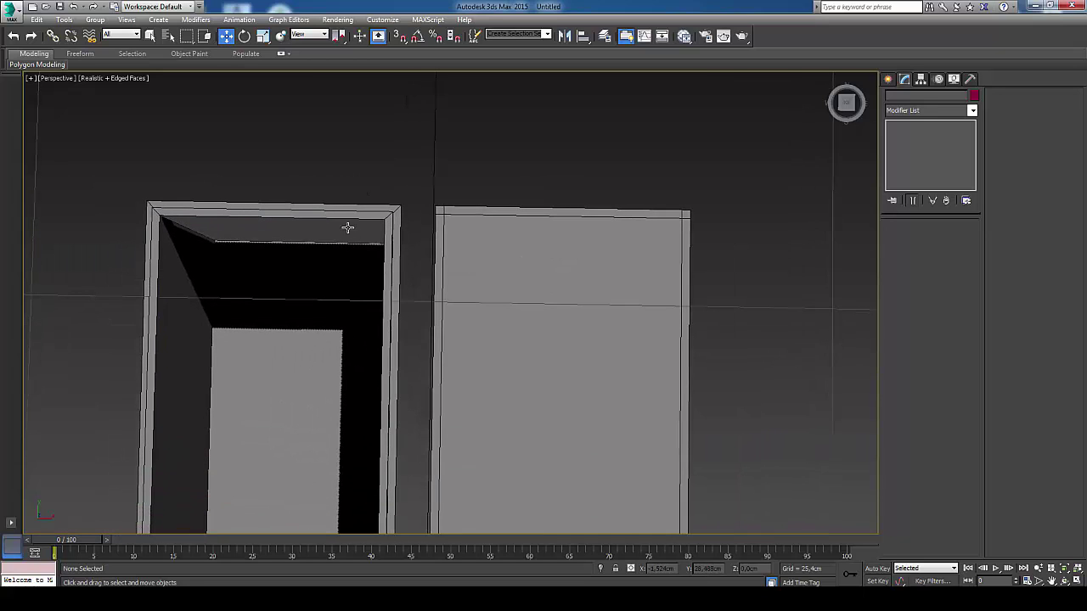
{"action": "middle_click_drag", "start_coordinate": [356, 396], "coordinate": [374, 296]}
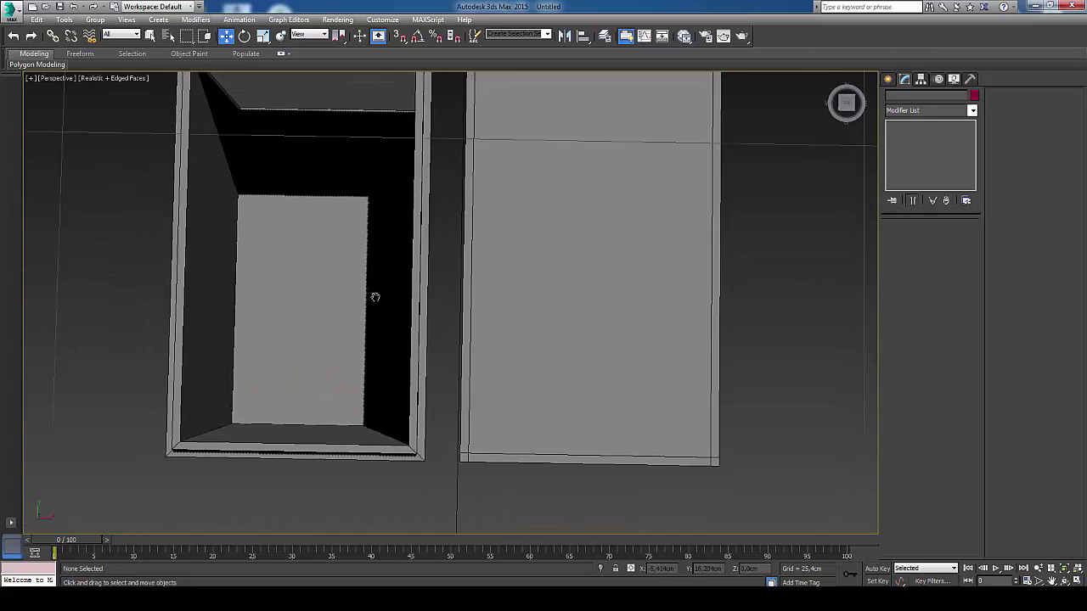
{"action": "middle_click_drag", "start_coordinate": [442, 348], "coordinate": [442, 431]}
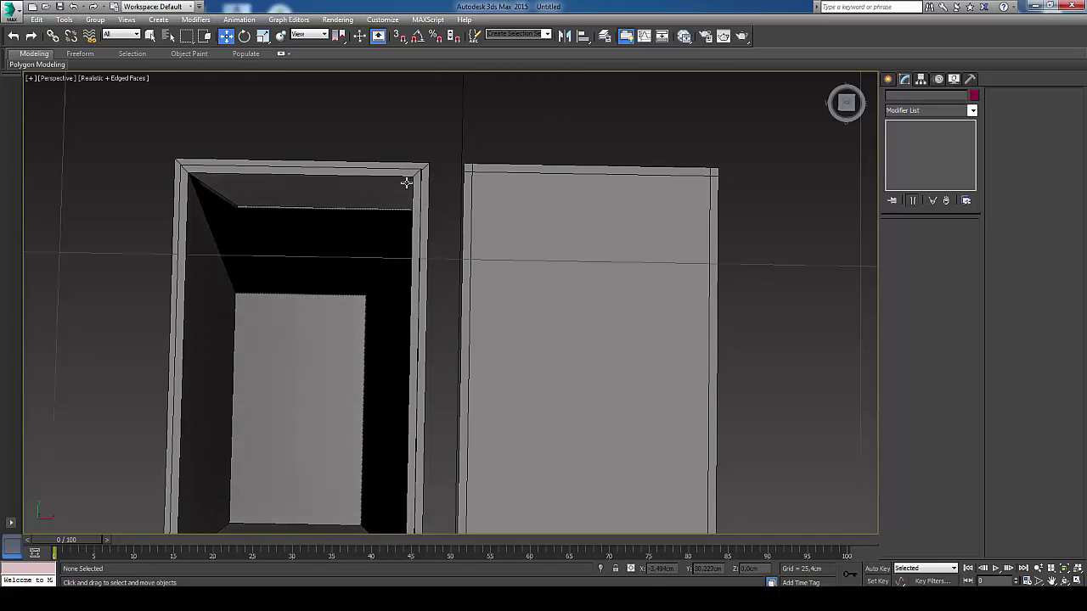
{"action": "middle_click_drag", "start_coordinate": [431, 246], "coordinate": [456, 287]}
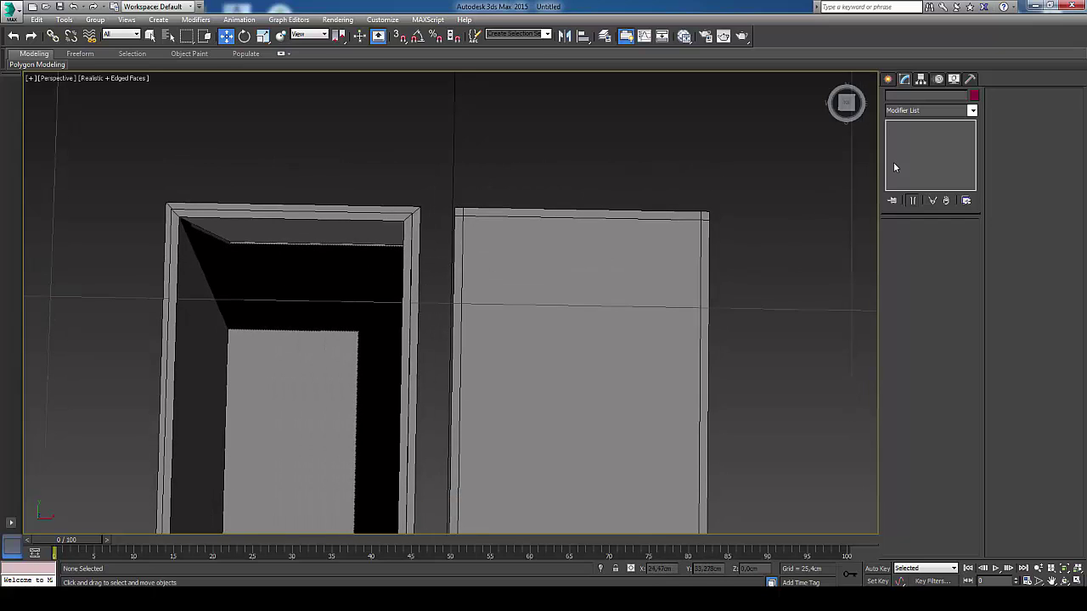
- Re-enable the left frame's TurboSmooth at 3 iterations, then select Plane002
{"action": "left_click", "coordinate": [370, 219]}
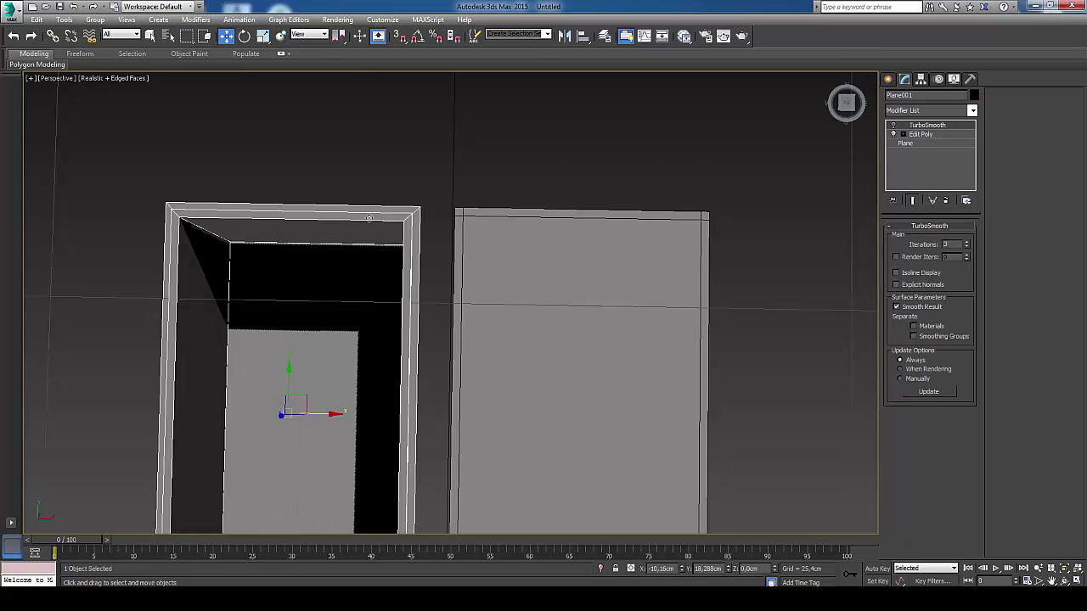
{"action": "left_click", "coordinate": [893, 126]}
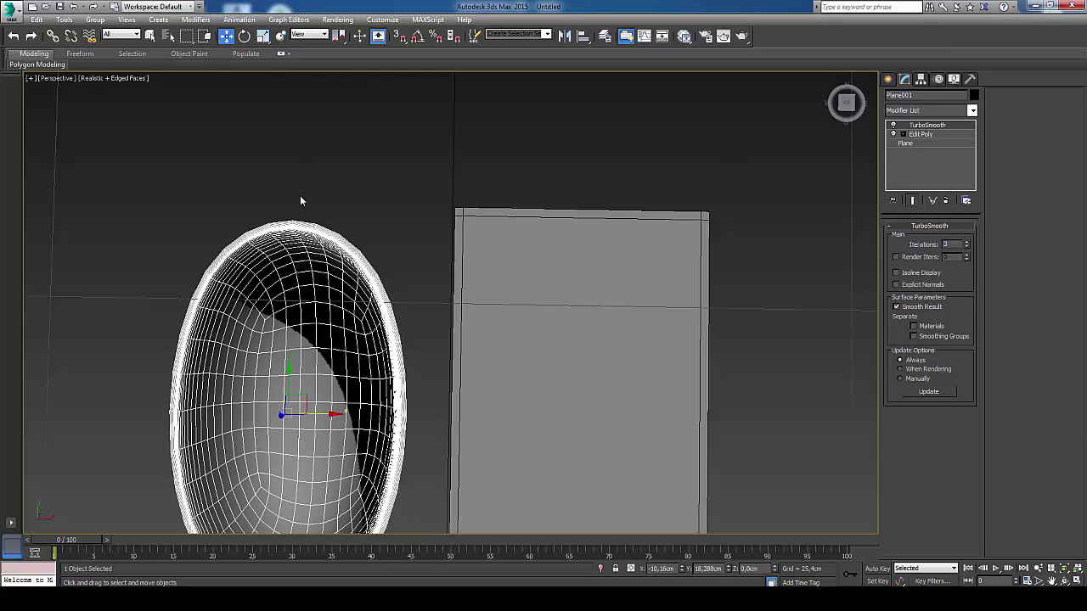
{"action": "left_click", "coordinate": [559, 268]}
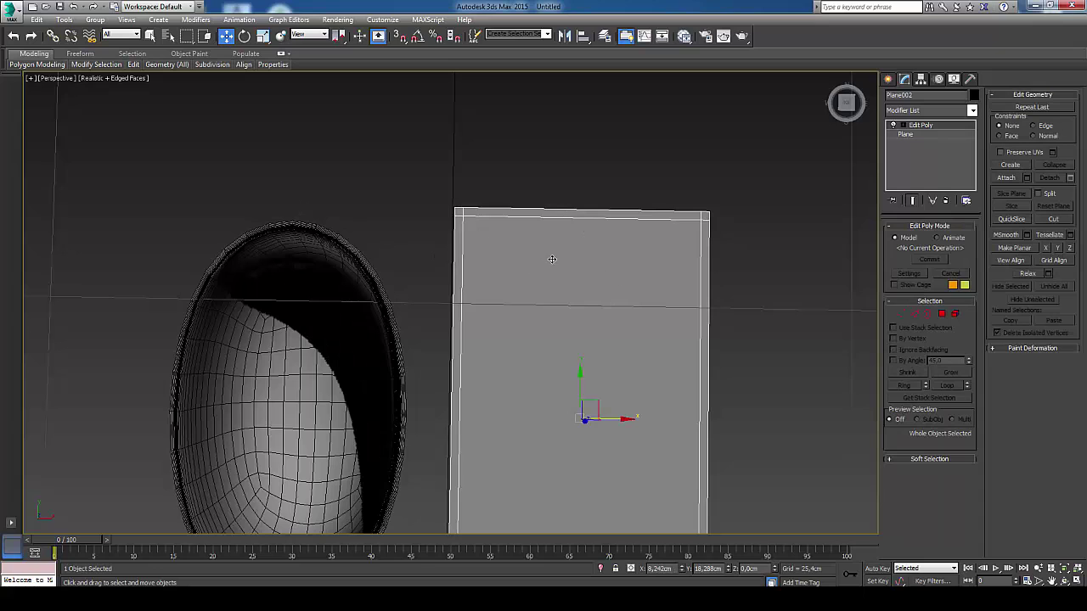
{"action": "middle_click_drag", "start_coordinate": [552, 259], "coordinate": [583, 262]}
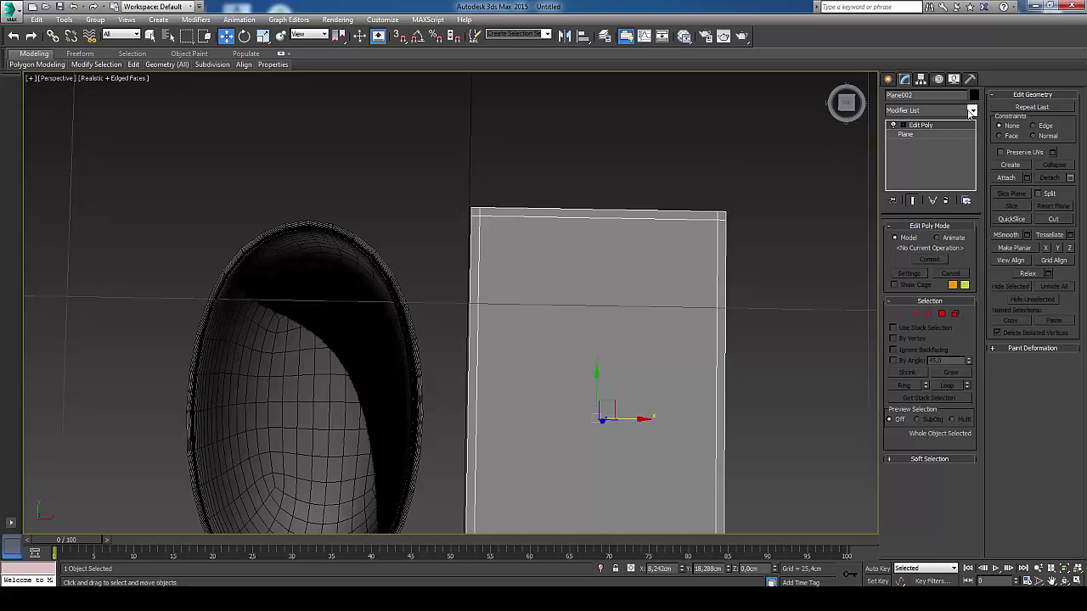
- Add a TurboSmooth modifier to Plane002 with 2 iterations and Isoline Display on
{"action": "left_click", "coordinate": [972, 112]}
{"action": "scroll", "coordinate": [934, 339], "scroll_direction": "down", "scroll_amount": 10}
{"action": "scroll", "coordinate": [943, 382], "scroll_direction": "down", "scroll_amount": 10}
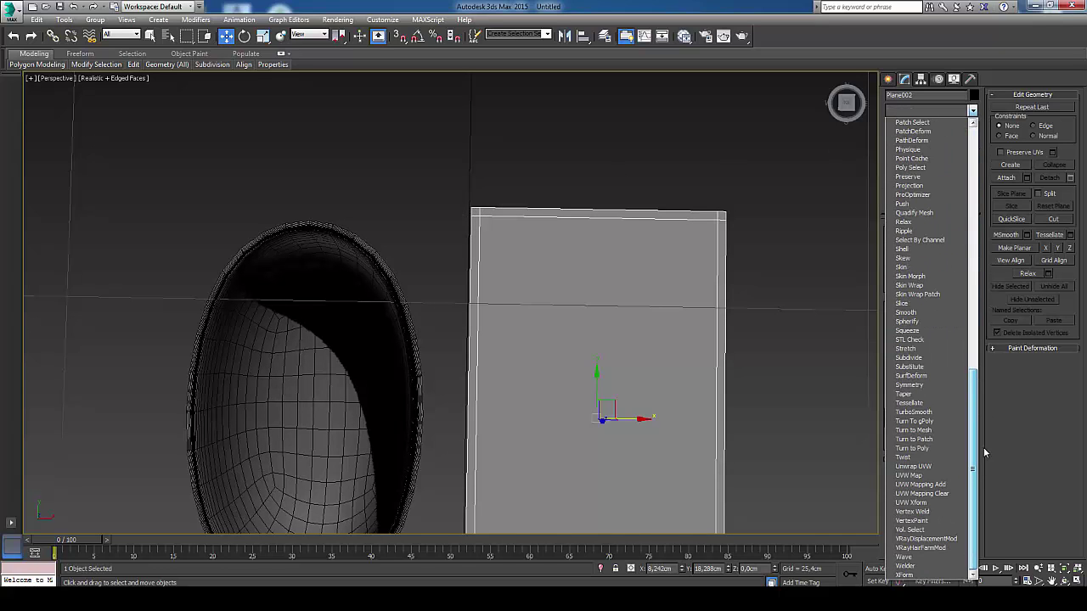
{"action": "left_click", "coordinate": [950, 412]}
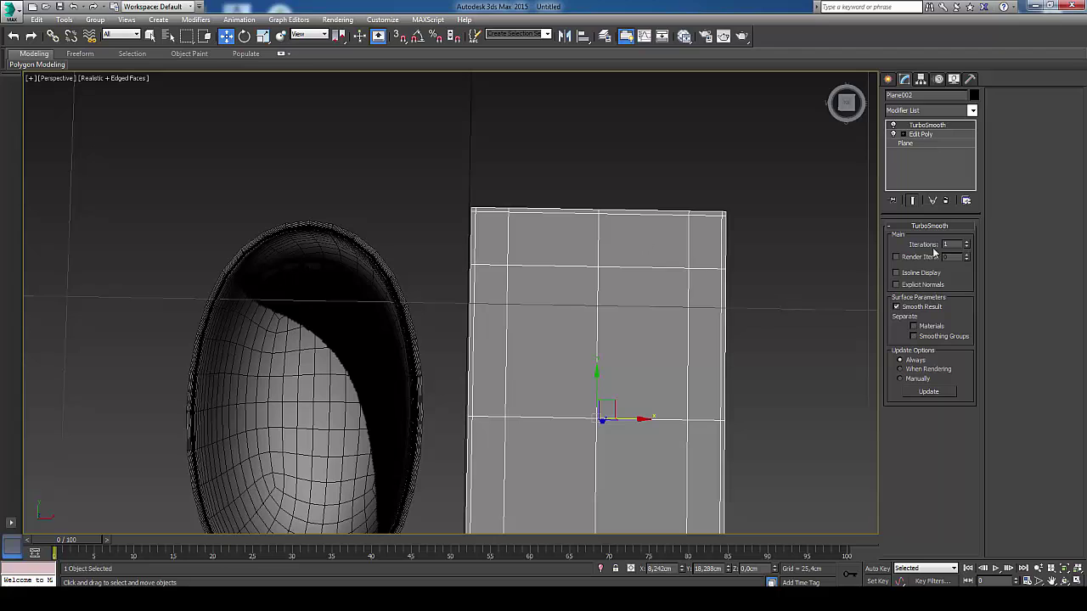
{"action": "left_click", "coordinate": [968, 242]}
{"action": "left_click", "coordinate": [899, 274]}
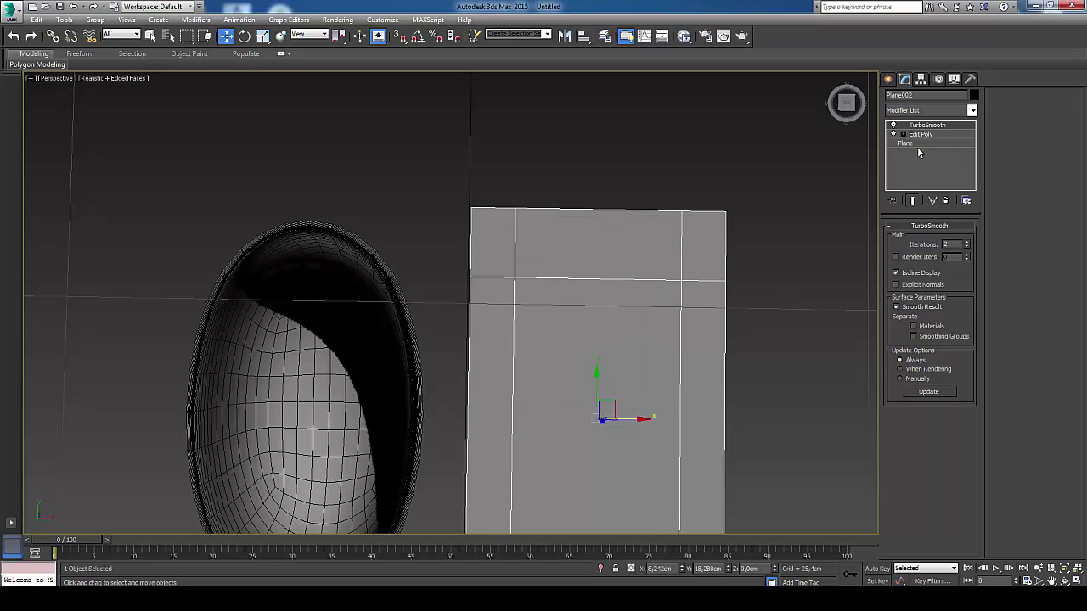
- Return to Plane002's Edit Poly with Show End Result off, in Polygon mode
{"action": "left_click", "coordinate": [926, 136]}
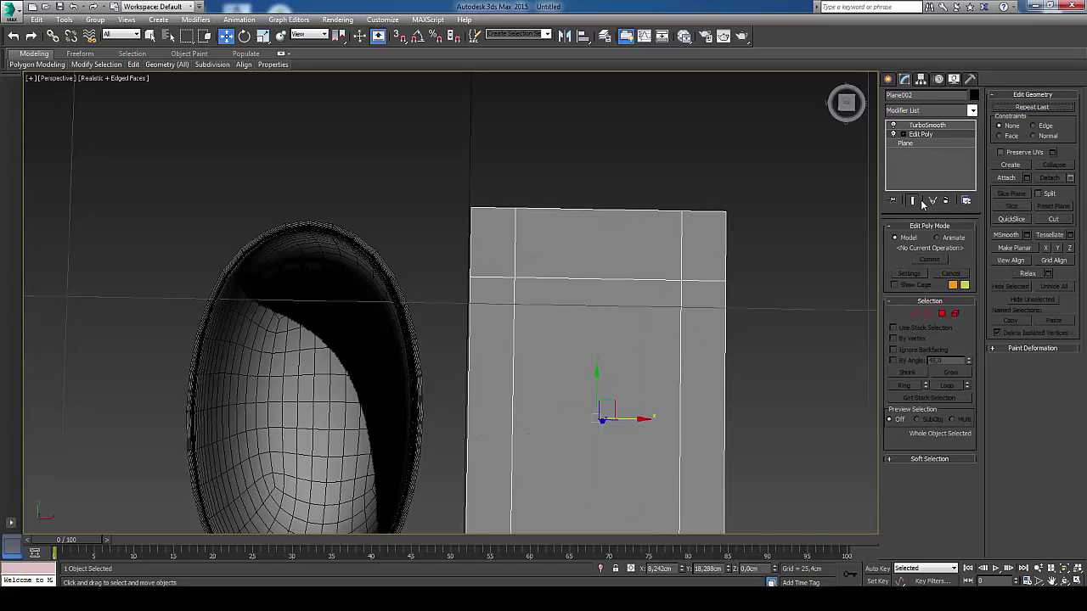
{"action": "left_click", "coordinate": [914, 201]}
{"action": "left_click", "coordinate": [942, 315]}
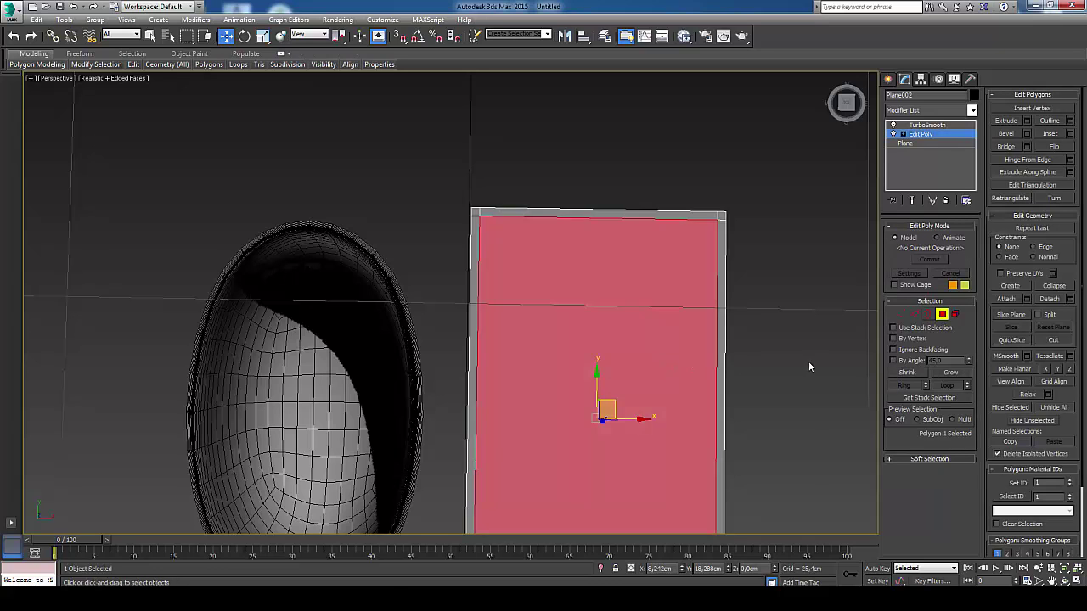
- Extrude the plane's face 0,5cm to give it thickness
{"action": "middle_click_drag", "start_coordinate": [809, 367], "coordinate": [807, 222]}
{"action": "left_click", "coordinate": [1028, 122]}
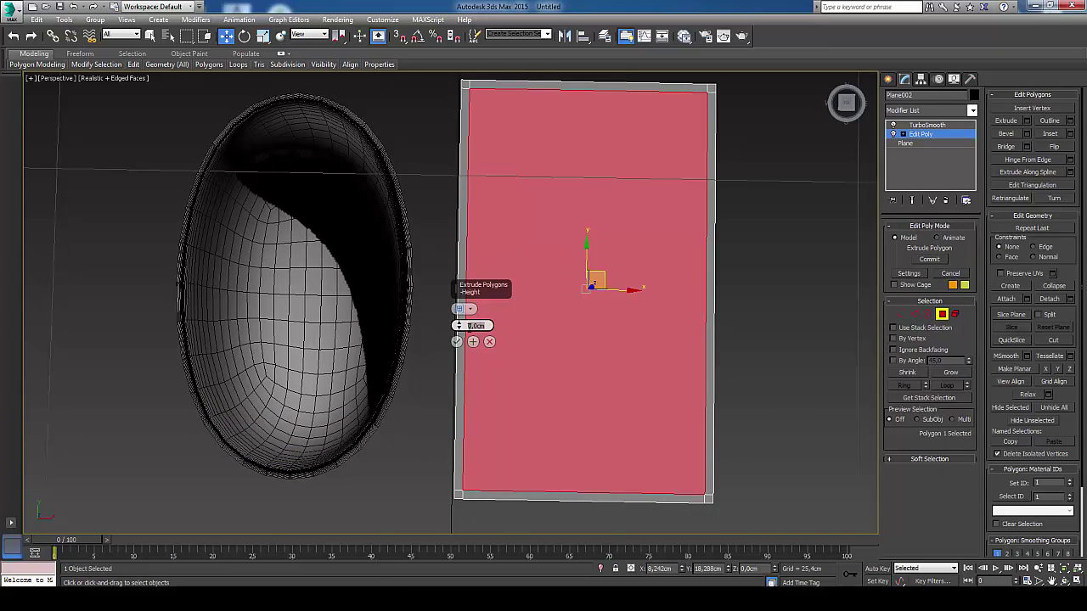
{"action": "type", "text": "0,5"}
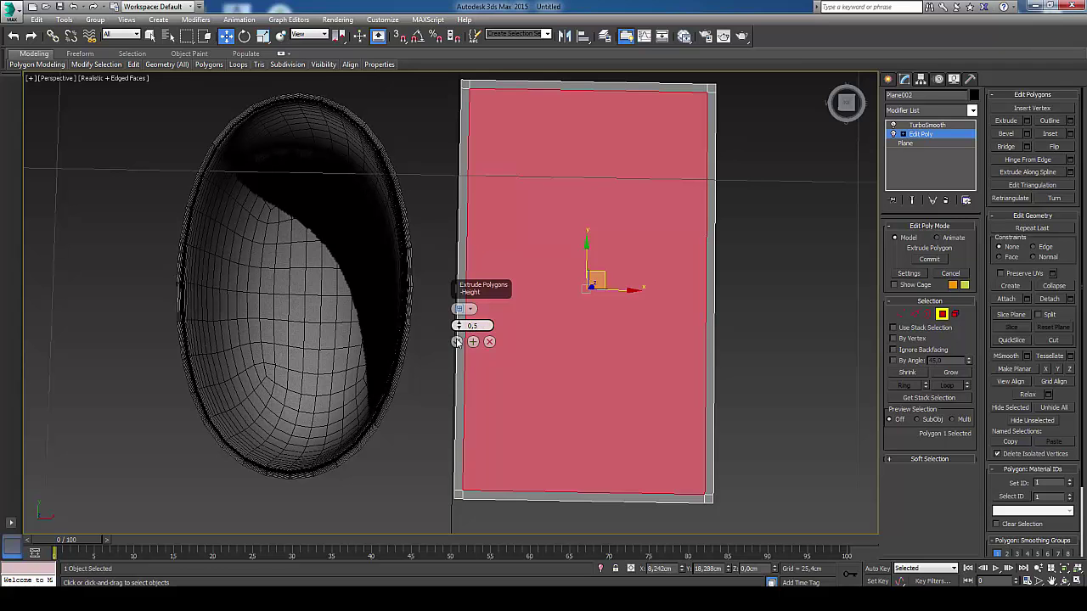
{"action": "key", "text": "Return"}
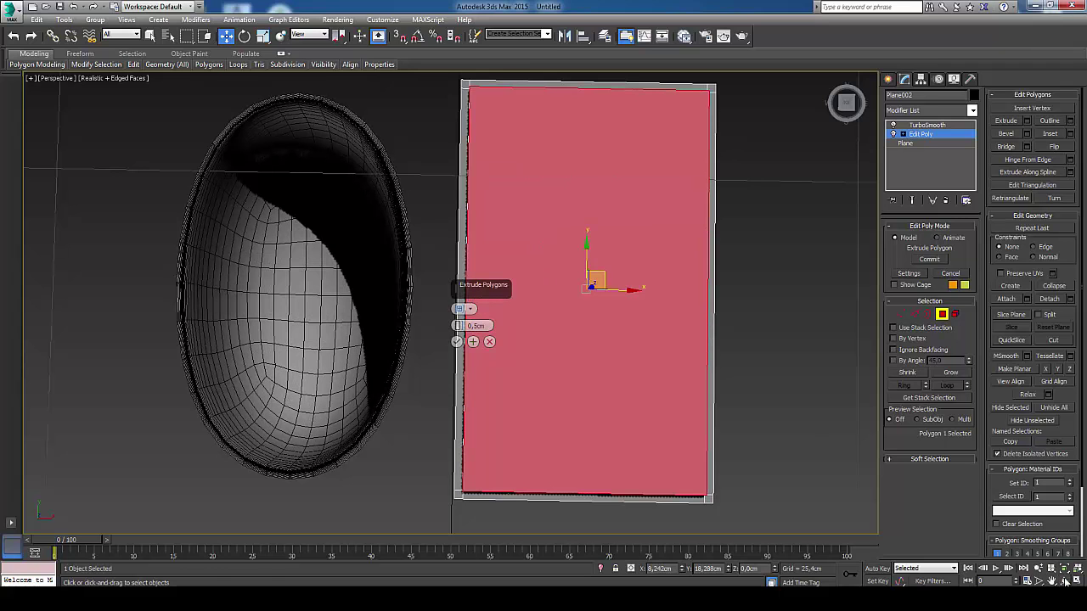
{"action": "left_click", "coordinate": [1059, 581]}
{"action": "left_click_drag", "start_coordinate": [570, 335], "coordinate": [570, 262]}
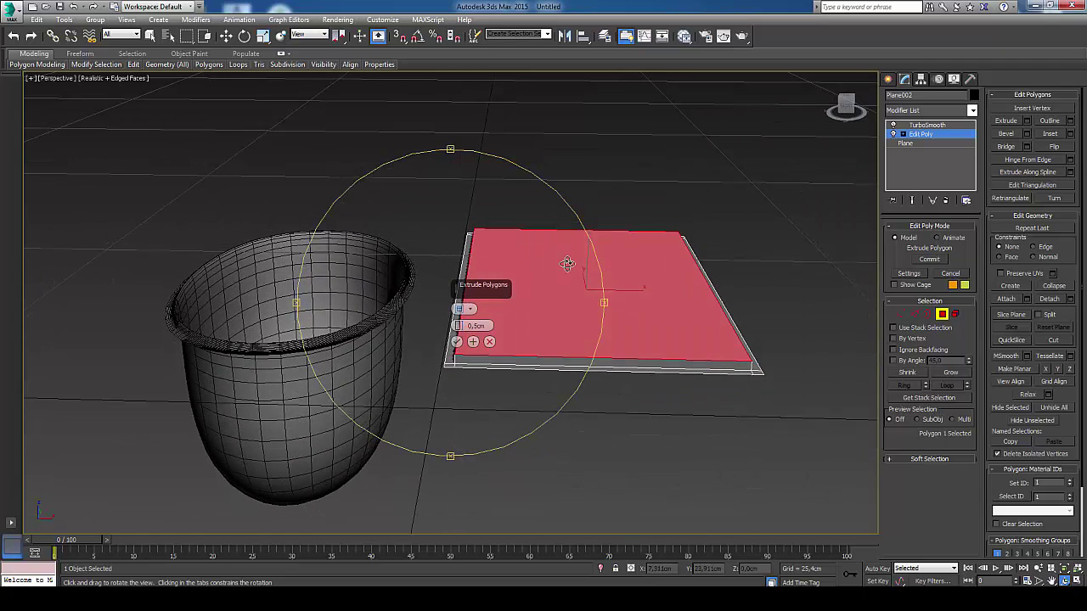
{"action": "right_click", "coordinate": [552, 281]}
{"action": "left_click", "coordinate": [457, 343]}
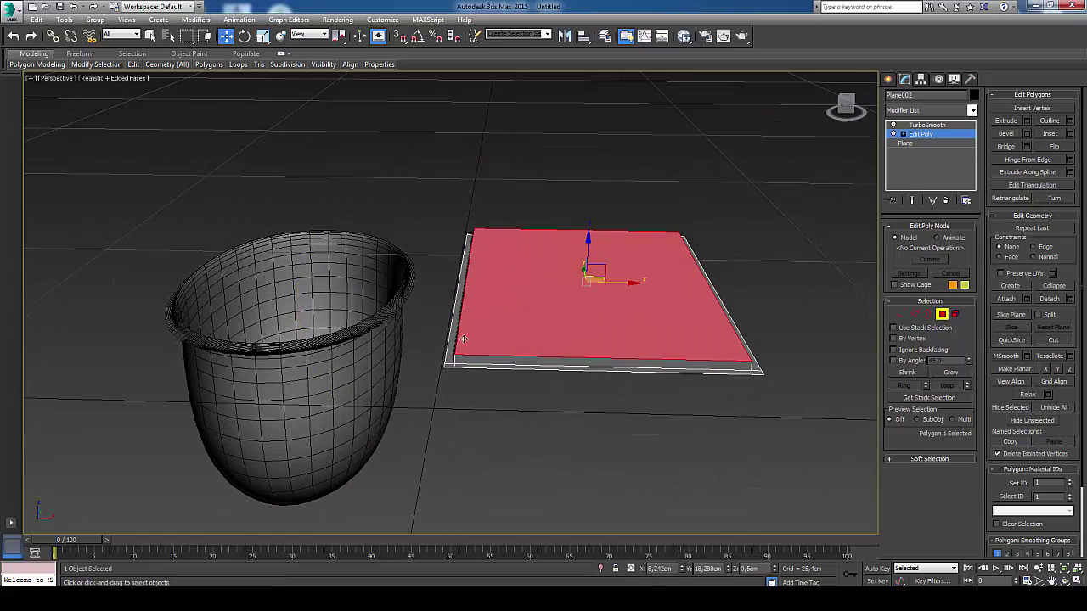
- In Edge mode, select the slab's six vertical edges
{"action": "left_click", "coordinate": [1065, 581]}
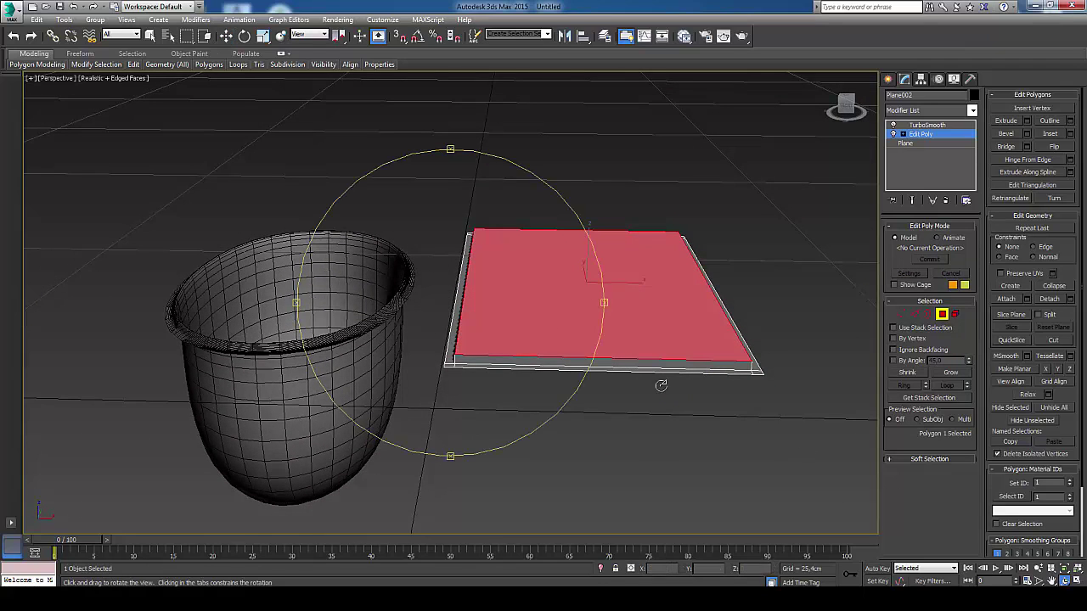
{"action": "left_click_drag", "start_coordinate": [657, 381], "coordinate": [510, 349]}
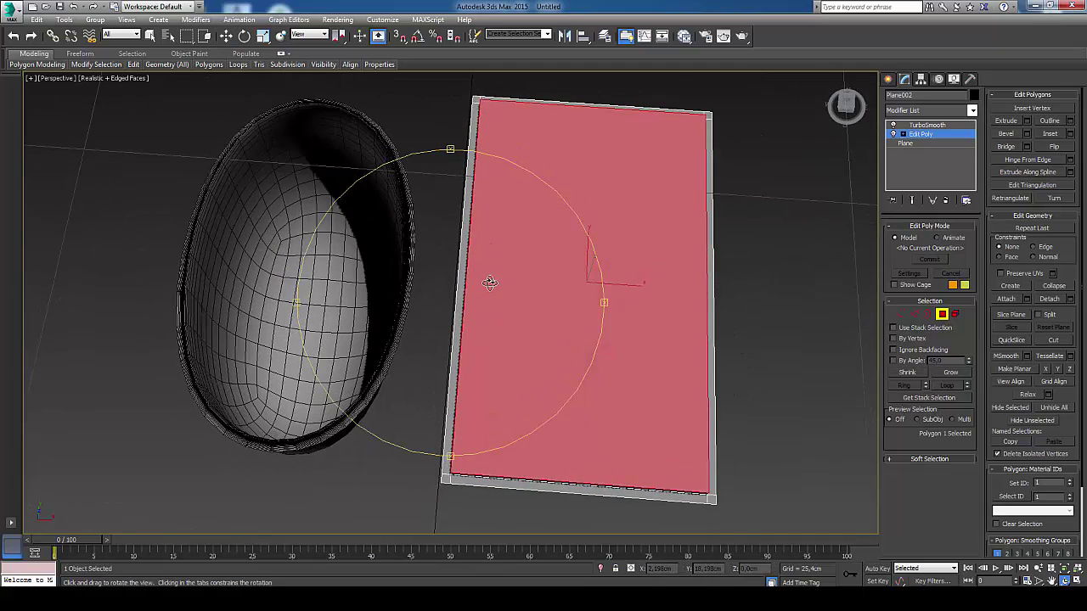
{"action": "left_click_drag", "start_coordinate": [480, 270], "coordinate": [492, 283]}
{"action": "right_click", "coordinate": [748, 284]}
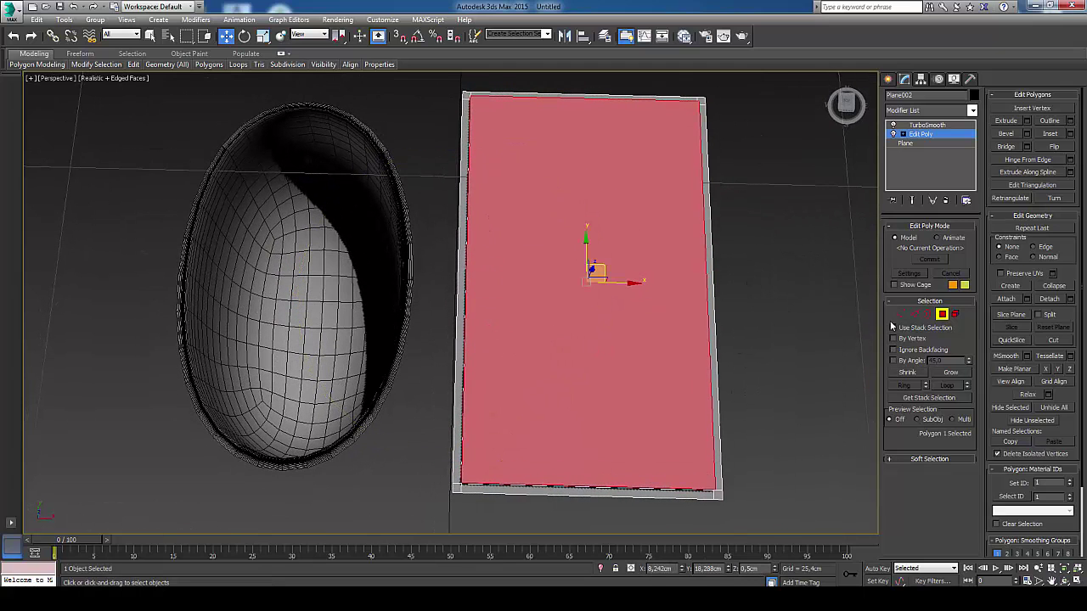
{"action": "left_click", "coordinate": [915, 314]}
{"action": "left_click_drag", "start_coordinate": [772, 292], "coordinate": [372, 329]}
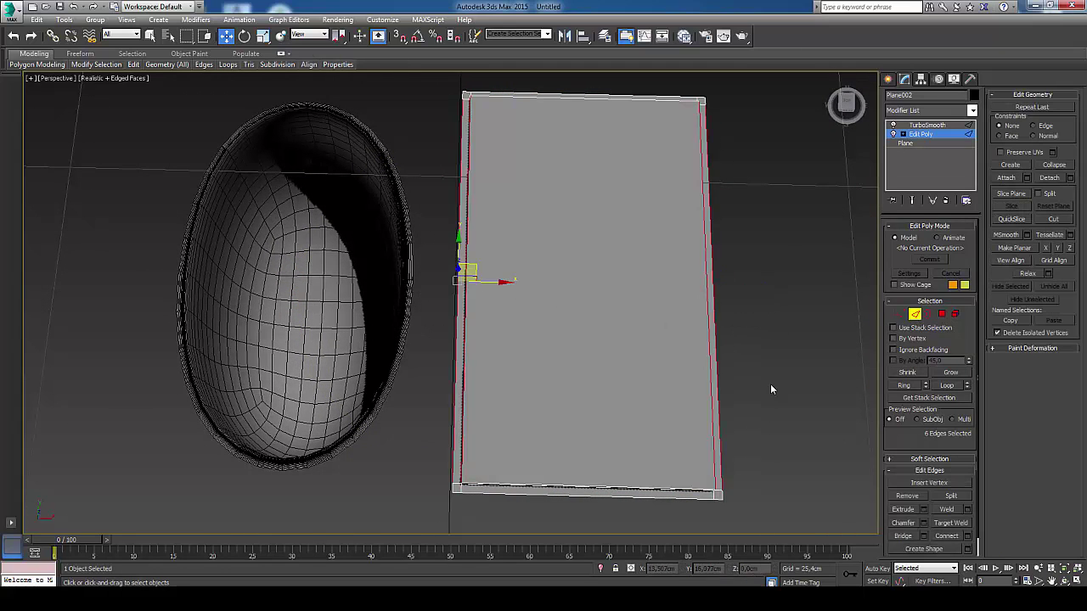
- Connect the selected vertical edges with new edge loops, pinched to about 94
{"action": "left_click", "coordinate": [967, 536]}
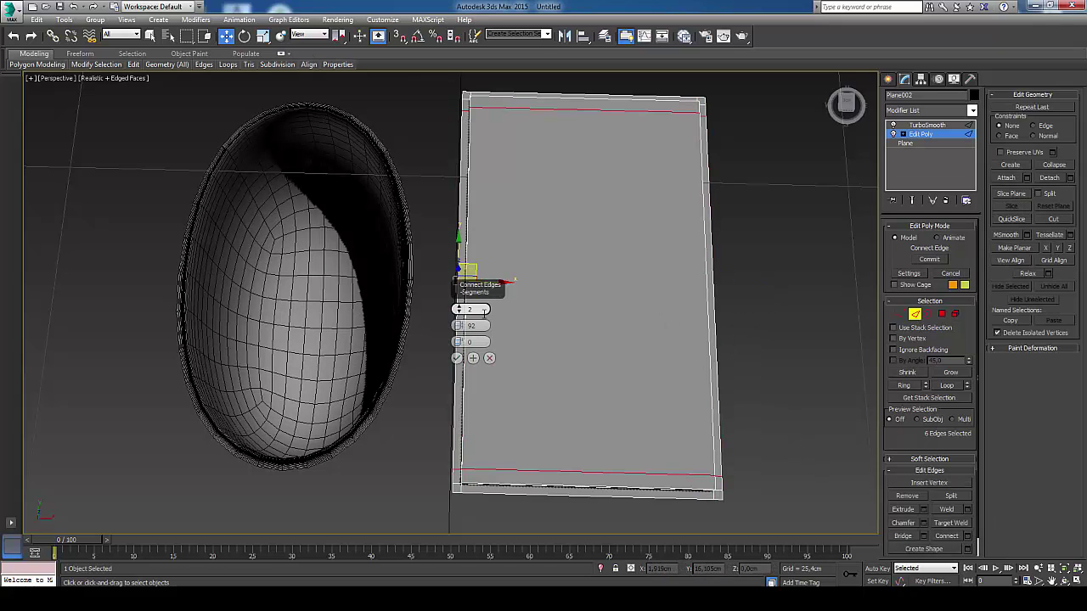
{"action": "left_click_drag", "start_coordinate": [456, 329], "coordinate": [460, 333]}
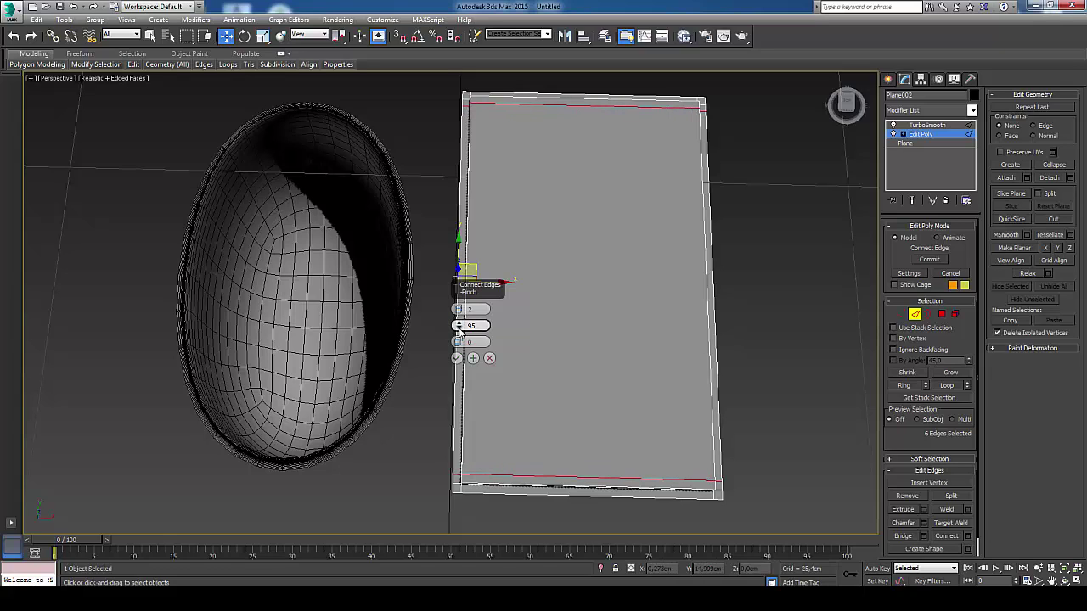
{"action": "left_click_drag", "start_coordinate": [460, 331], "coordinate": [462, 326]}
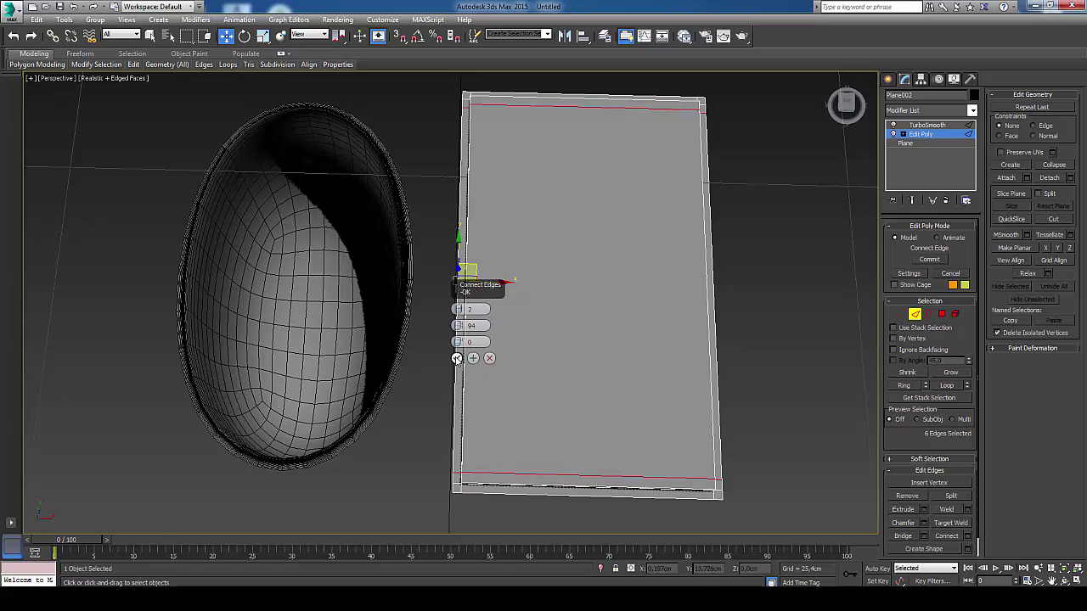
{"action": "left_click", "coordinate": [457, 358]}
- Deselect the middle edges and connect the rim edges with loops pinched close to the border
{"action": "scroll", "coordinate": [575, 210], "scroll_direction": "down", "scroll_amount": 3}
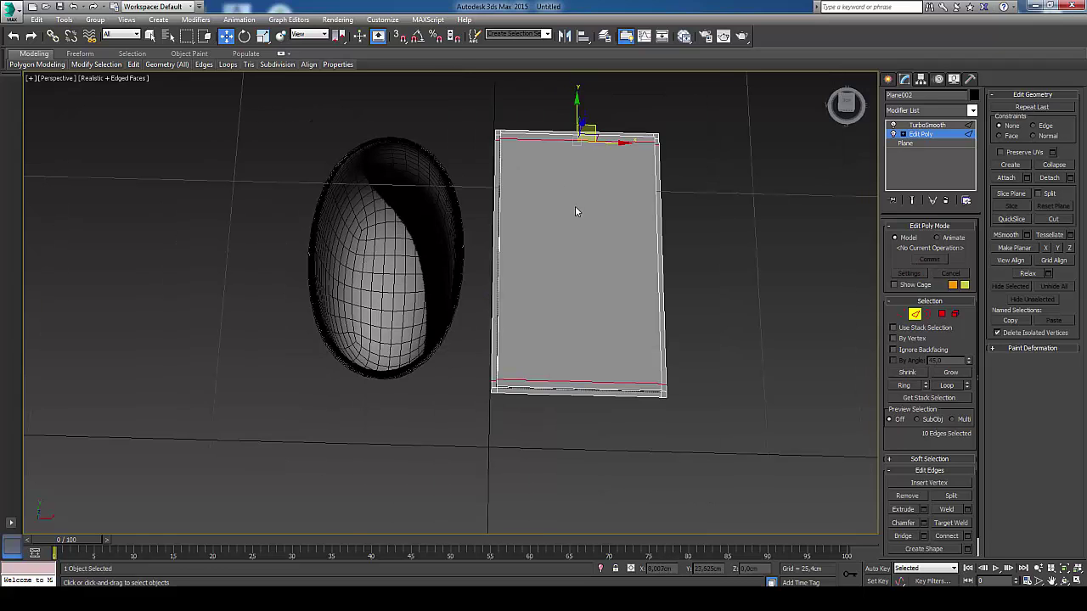
{"action": "left_click_drag", "start_coordinate": [559, 458], "coordinate": [560, 459], "text": "alt"}
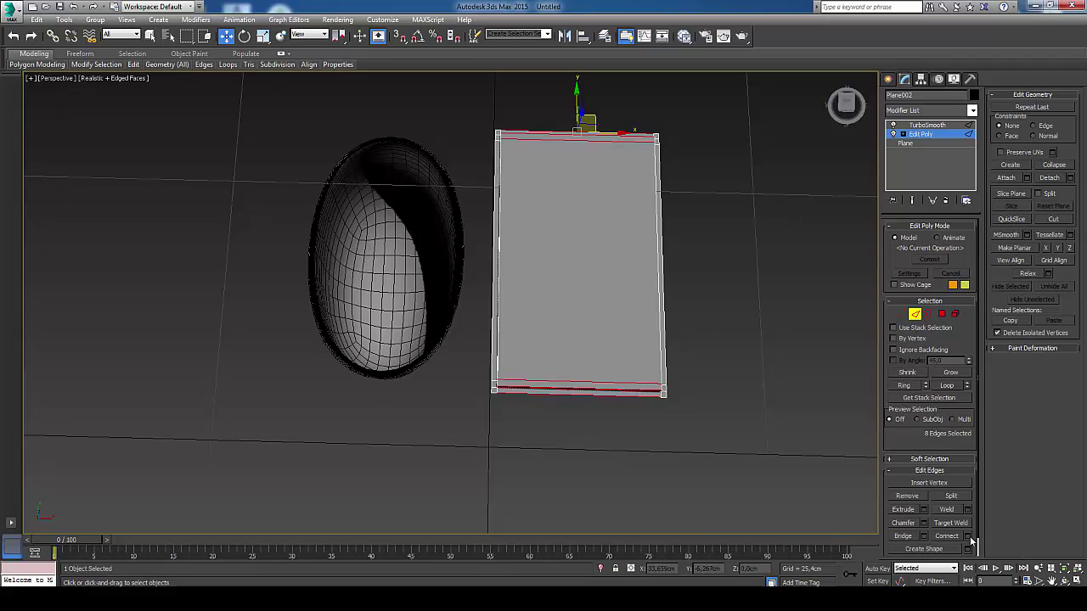
{"action": "left_click", "coordinate": [968, 536]}
{"action": "scroll", "coordinate": [523, 357], "scroll_direction": "up", "scroll_amount": 4}
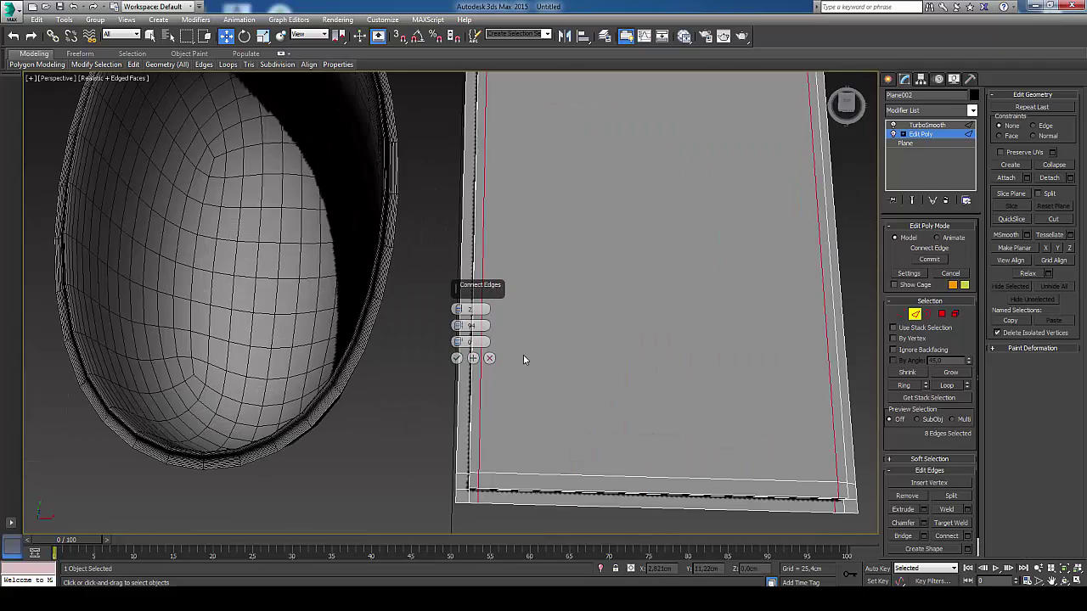
{"action": "left_click_drag", "start_coordinate": [459, 323], "coordinate": [460, 327]}
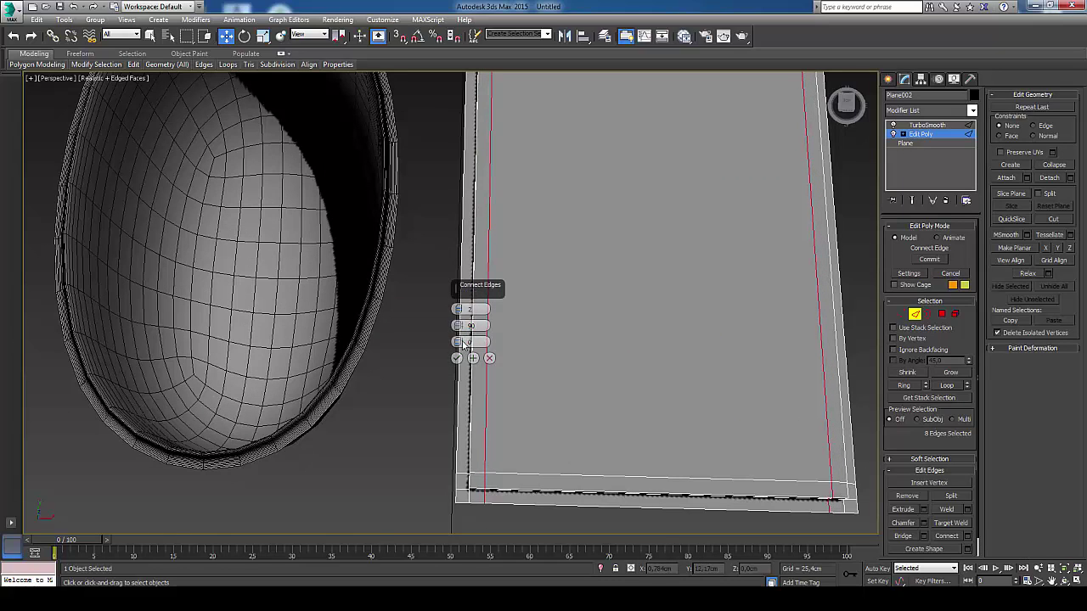
{"action": "left_click", "coordinate": [457, 357]}
- Select the tray's inner panel polygon and start an Extrude on it
{"action": "left_click", "coordinate": [942, 314]}
{"action": "left_click", "coordinate": [745, 325]}
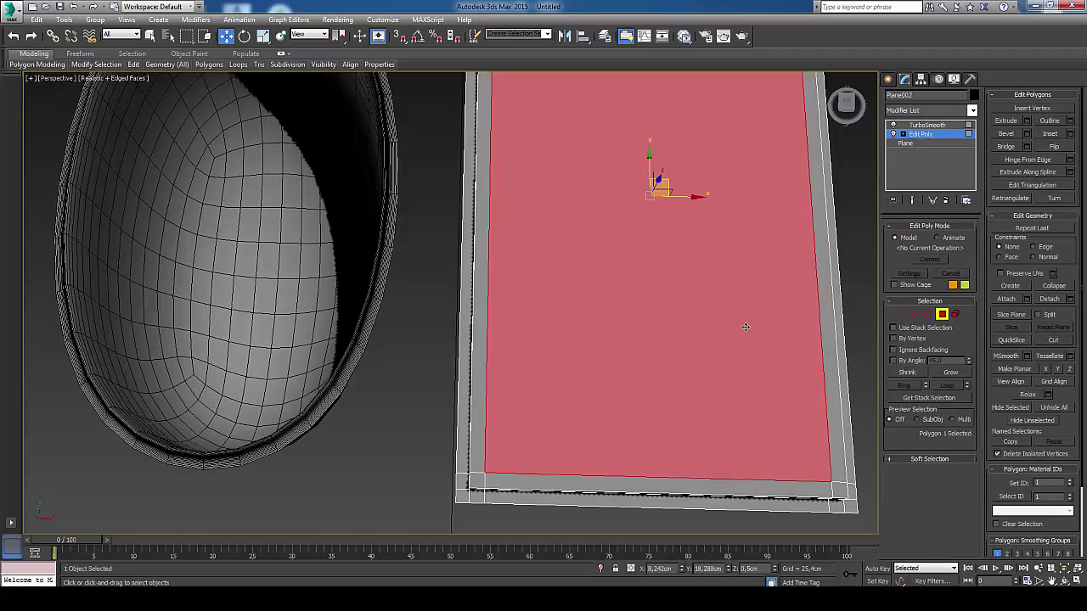
{"action": "mouse_move", "coordinate": [745, 326]}
{"action": "middle_mouse_down", "text": "alt"}
{"action": "mouse_move", "coordinate": [636, 359]}
{"action": "mouse_move", "coordinate": [792, 305]}
{"action": "middle_mouse_up", "text": "alt"}
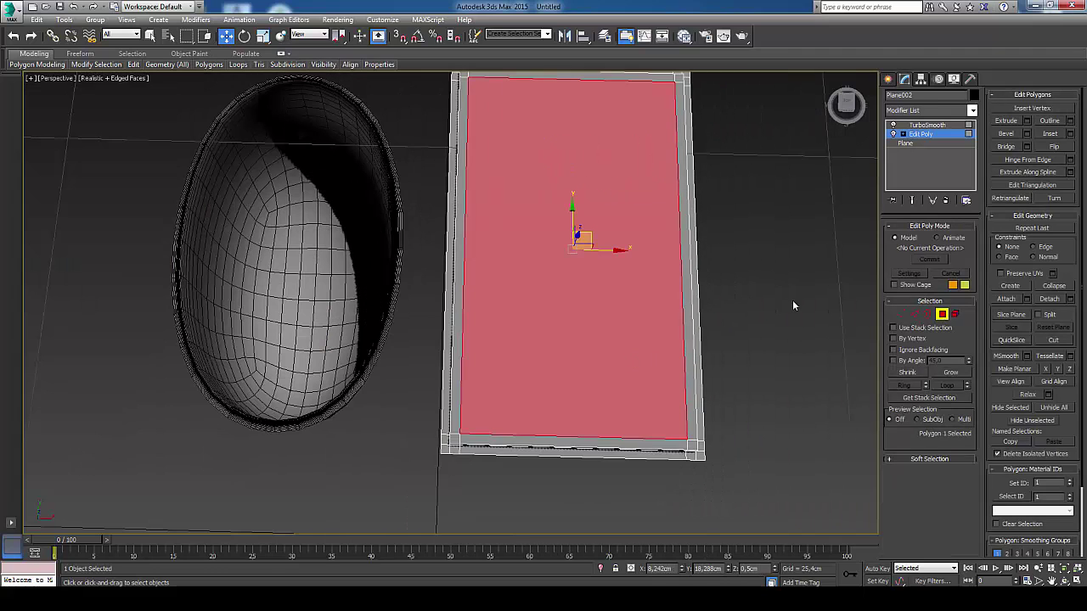
{"action": "left_click", "coordinate": [1027, 120]}
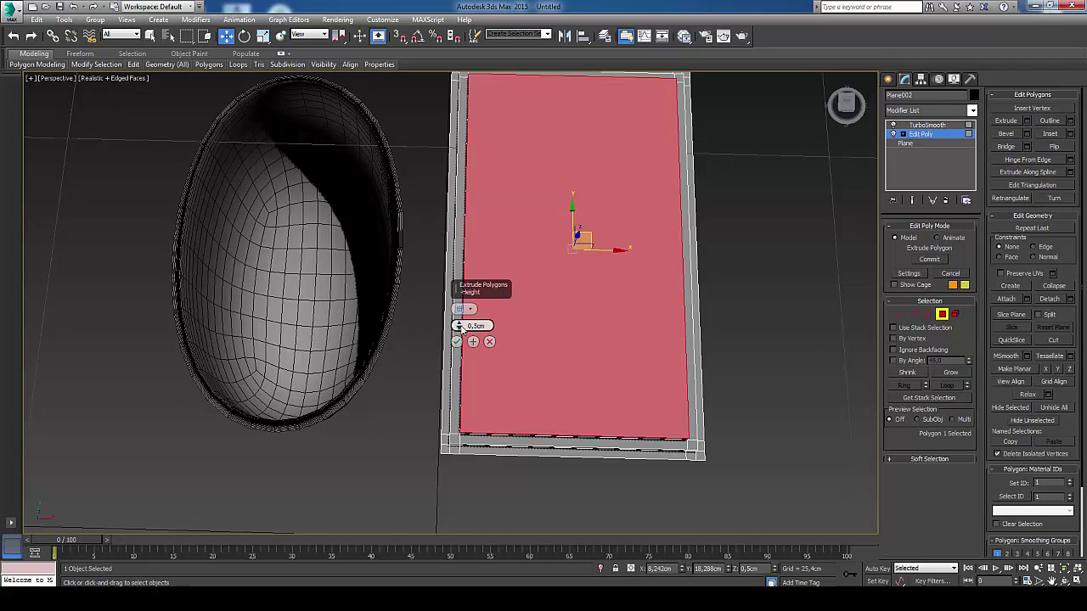
- Extrude the inner panel to a height of -15.128cm and commit it
{"action": "left_click_drag", "start_coordinate": [459, 326], "coordinate": [459, 358]}
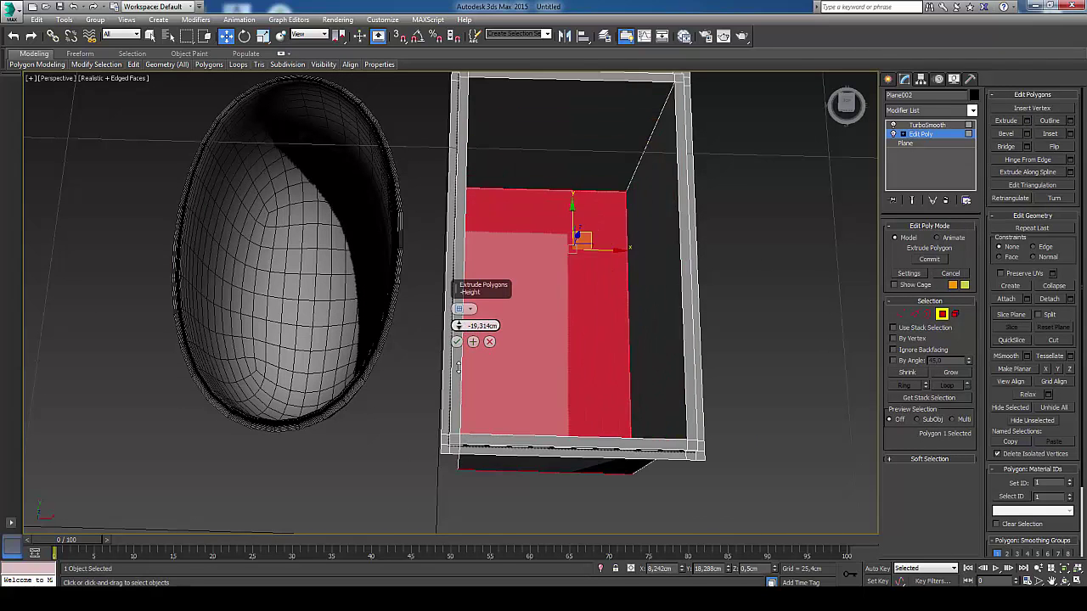
{"action": "left_click", "coordinate": [1065, 581]}
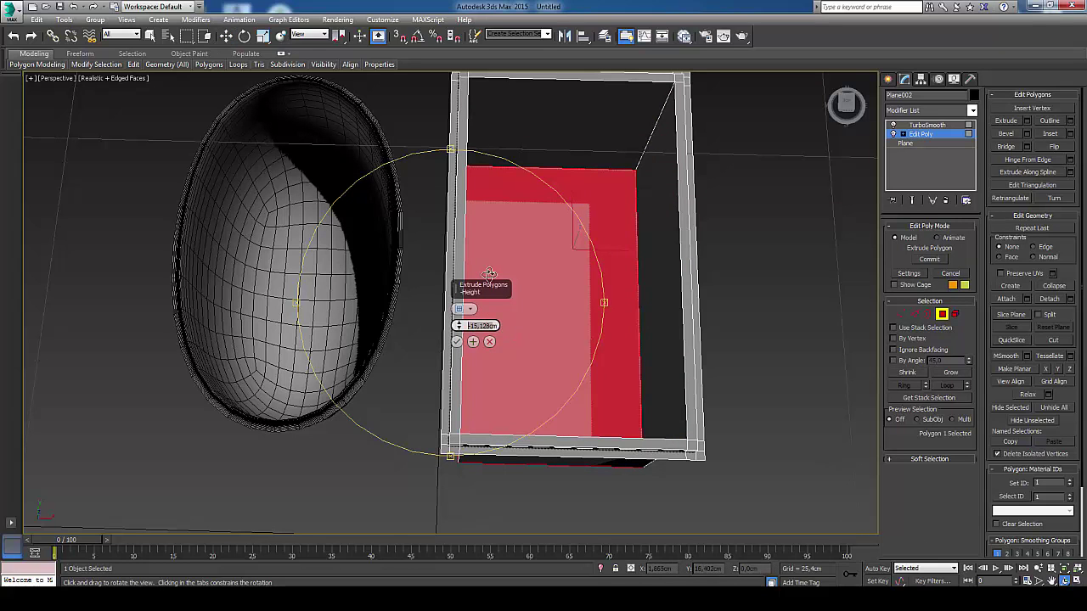
{"action": "mouse_move", "coordinate": [490, 274]}
{"action": "left_mouse_down"}
{"action": "mouse_move", "coordinate": [529, 318]}
{"action": "mouse_move", "coordinate": [511, 291]}
{"action": "left_mouse_up"}
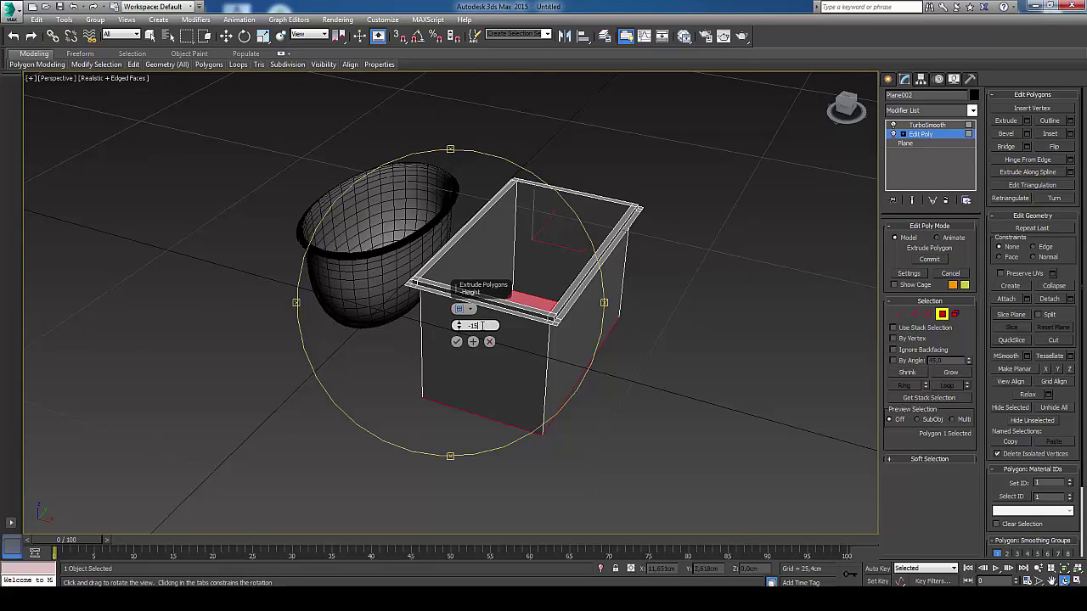
{"action": "left_click", "coordinate": [457, 341]}
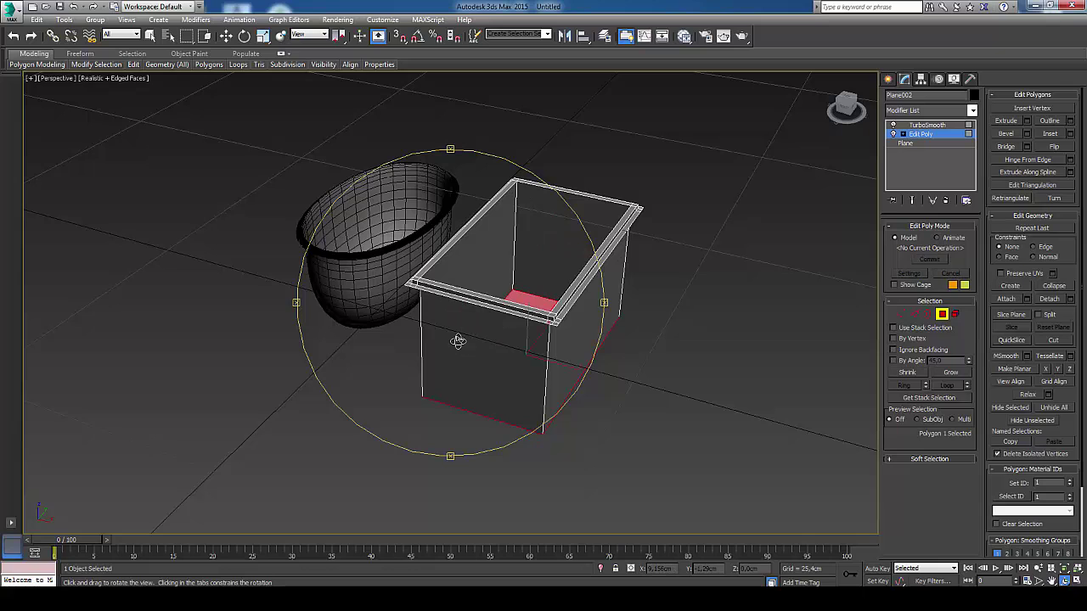
{"action": "left_click_drag", "start_coordinate": [445, 364], "coordinate": [466, 348]}
{"action": "right_click", "coordinate": [466, 348]}
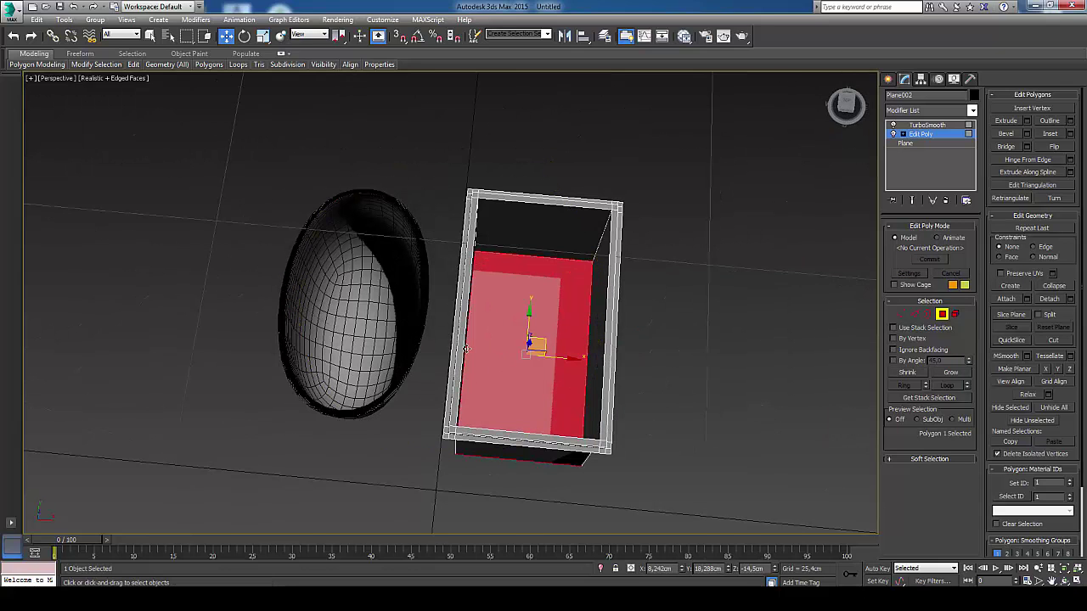
- Scale the pan's bottom face down with Select and Scale
{"action": "left_click", "coordinate": [262, 36]}
{"action": "left_click_drag", "start_coordinate": [533, 356], "coordinate": [537, 373]}
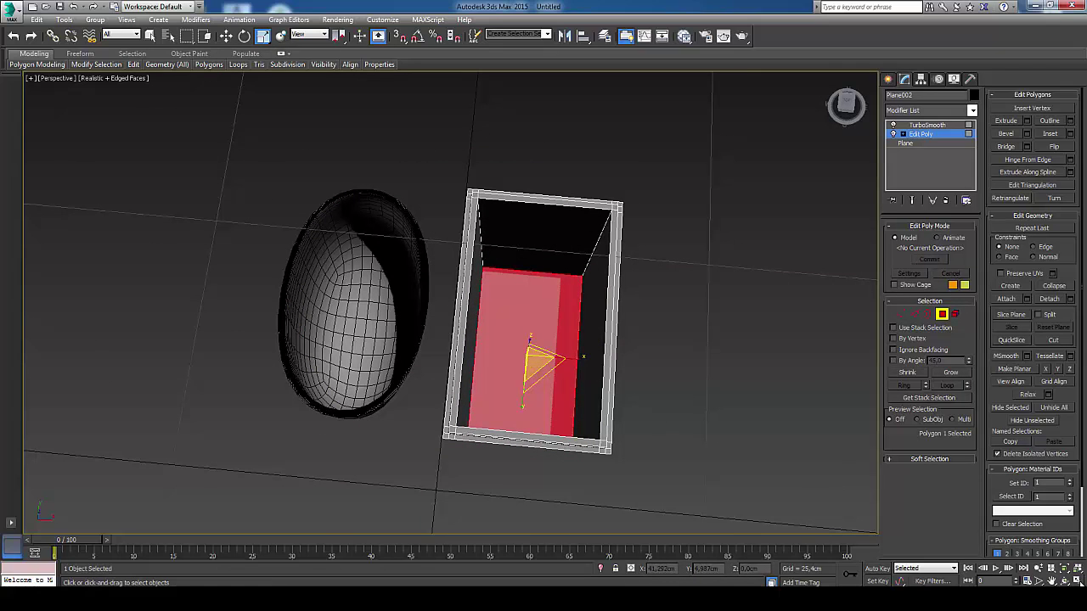
{"action": "key", "text": "e"}
{"action": "middle_click_drag", "start_coordinate": [523, 308], "coordinate": [526, 331], "text": "alt"}
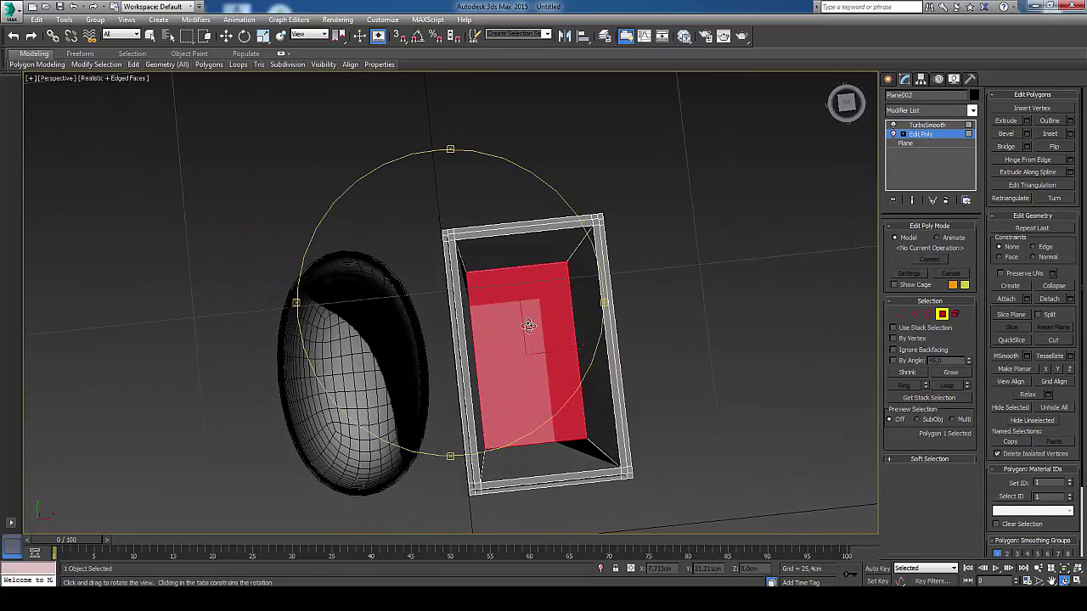
{"action": "scroll", "coordinate": [501, 314], "scroll_direction": "up", "scroll_amount": 1}
{"action": "scroll", "coordinate": [489, 302], "scroll_direction": "up", "scroll_amount": 2}
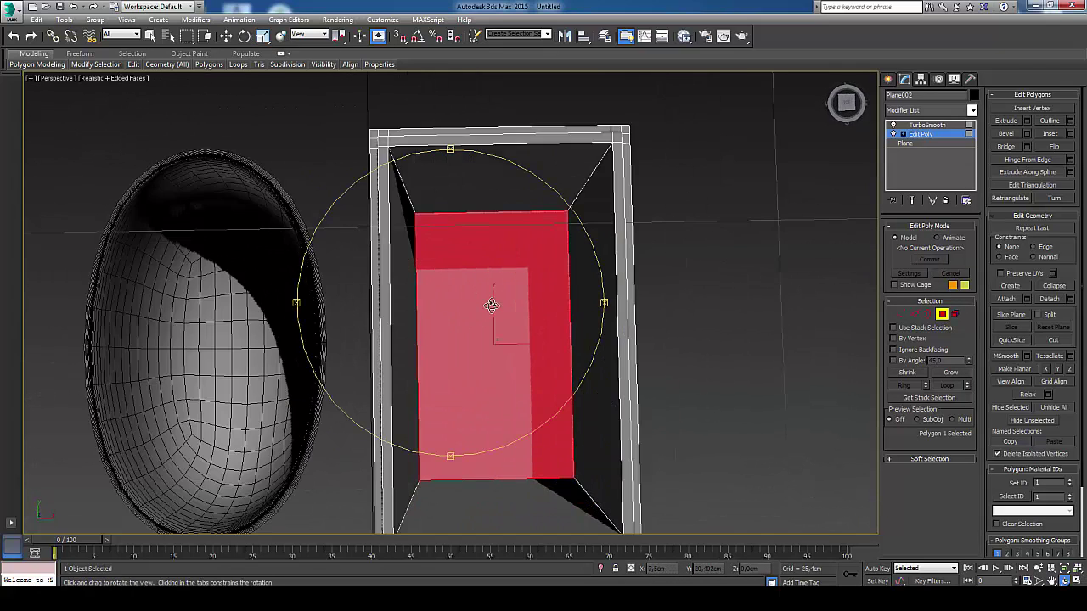
{"action": "scroll", "coordinate": [491, 299], "scroll_direction": "up", "scroll_amount": 1}
- Rescale the bottom face to 109% and exit Polygon sub-object mode
{"action": "key", "text": "r"}
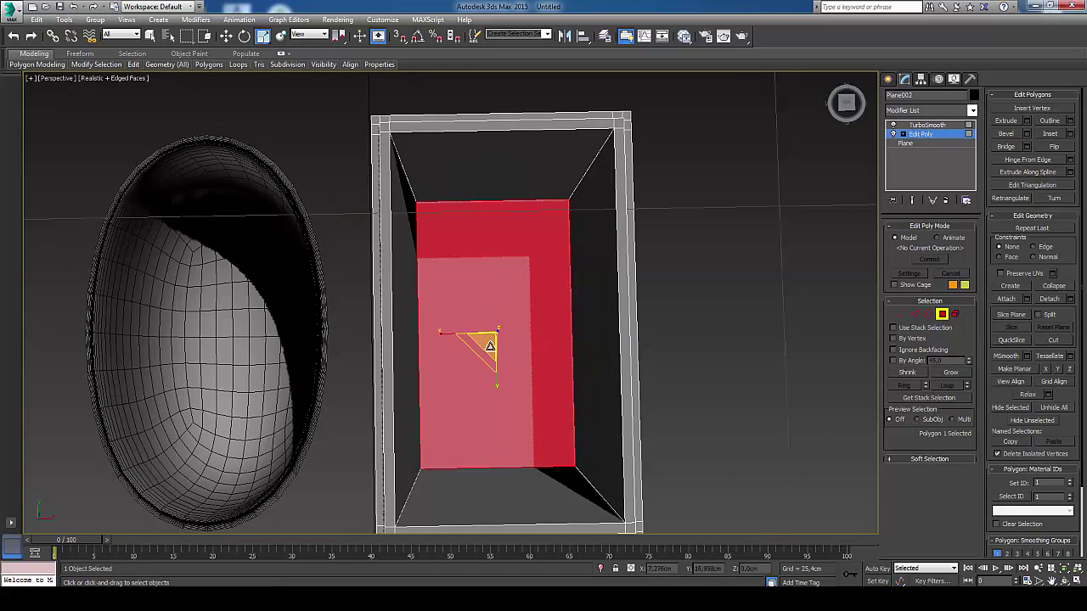
{"action": "left_click_drag", "start_coordinate": [488, 349], "coordinate": [494, 334]}
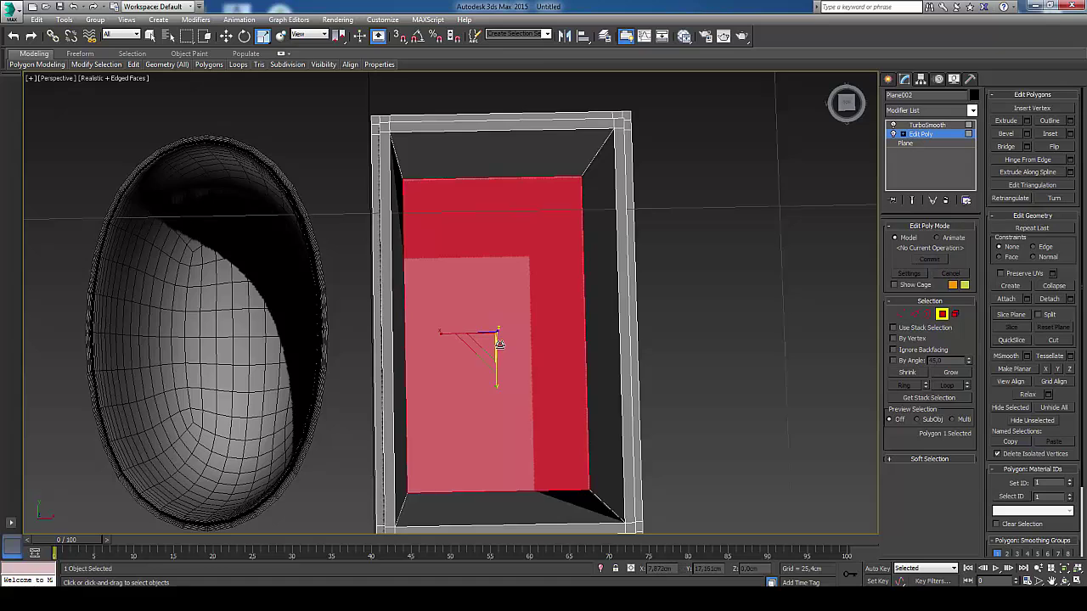
{"action": "scroll", "coordinate": [705, 425], "scroll_direction": "down", "scroll_amount": 2}
{"action": "scroll", "coordinate": [705, 424], "scroll_direction": "down", "scroll_amount": 1}
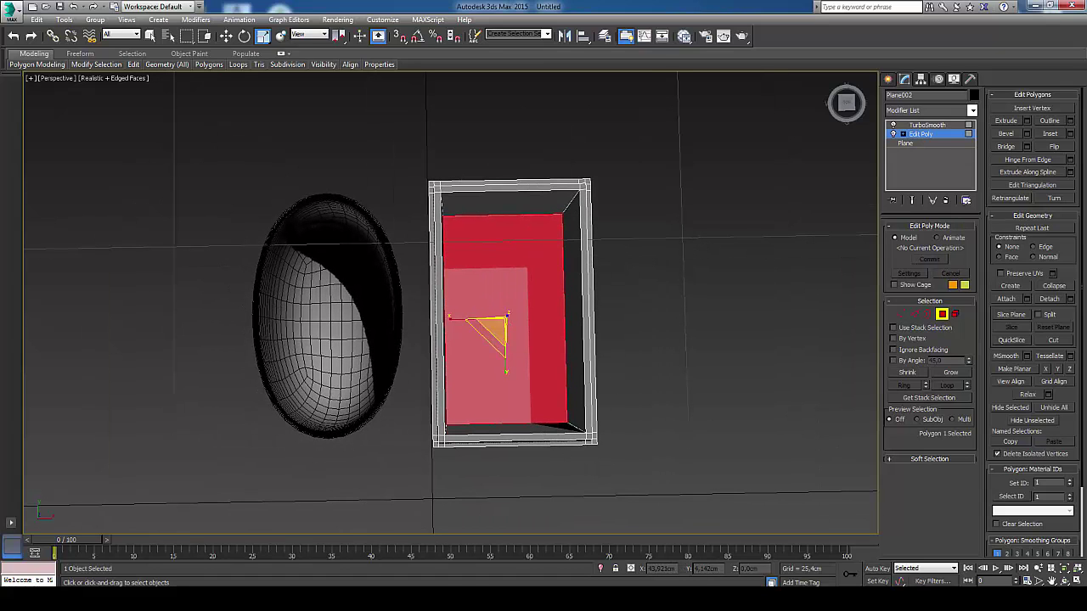
{"action": "left_click", "coordinate": [1065, 582]}
{"action": "left_click_drag", "start_coordinate": [448, 302], "coordinate": [432, 278]}
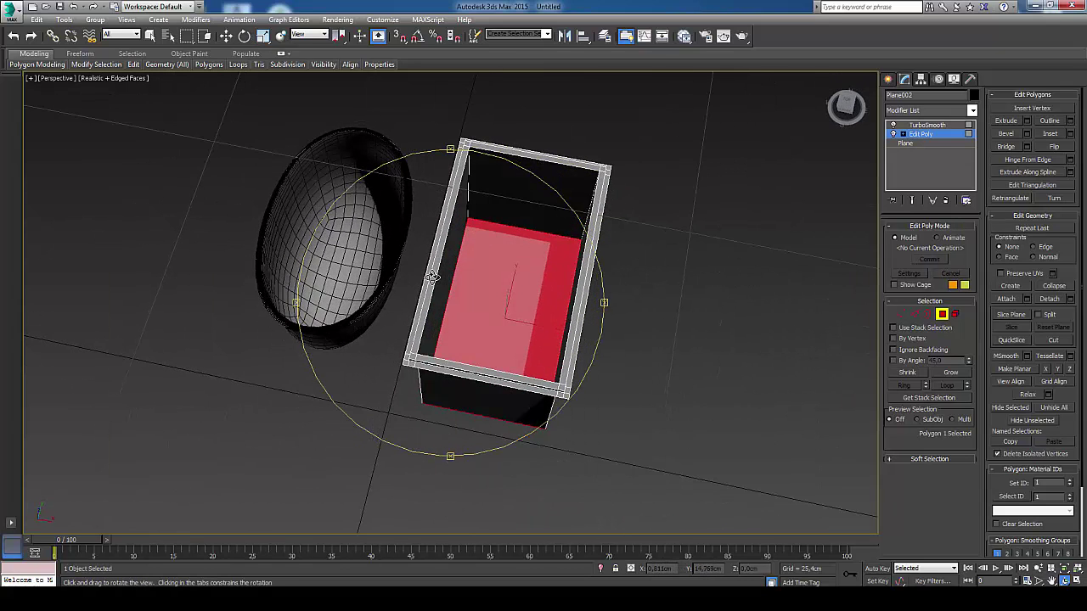
{"action": "right_click", "coordinate": [432, 278]}
{"action": "left_click", "coordinate": [942, 314]}
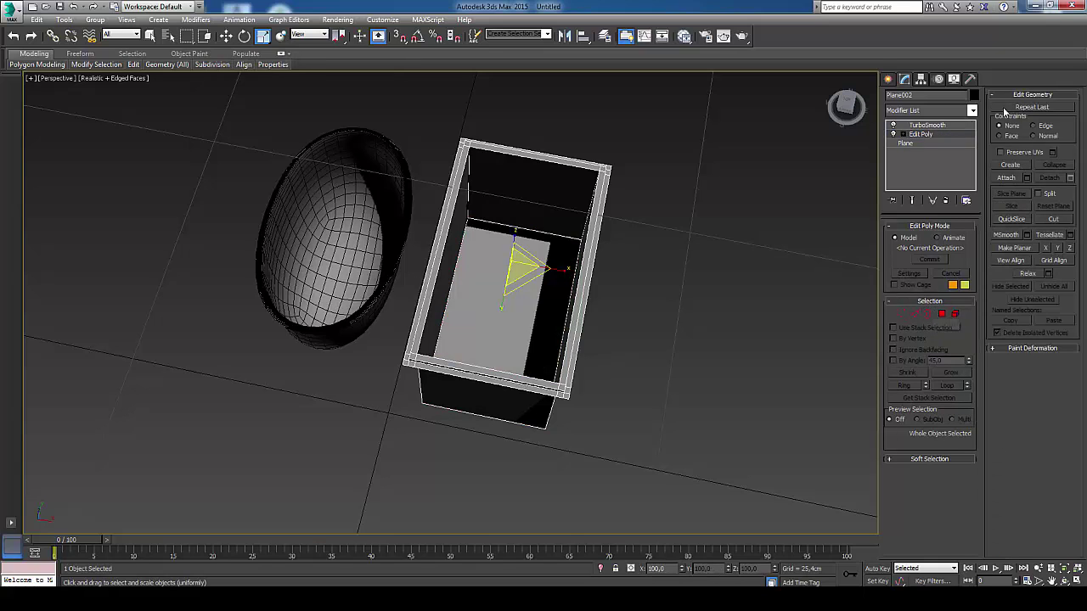
- Display the pan's TurboSmooth result, zoom in on its rounded walls, and check the steel-tray reference photo
{"action": "left_click", "coordinate": [928, 125]}
{"action": "mouse_move", "coordinate": [781, 215]}
{"action": "middle_mouse_down", "text": "alt"}
{"action": "mouse_move", "coordinate": [767, 252]}
{"action": "mouse_move", "coordinate": [620, 164]}
{"action": "middle_mouse_up", "text": "alt"}
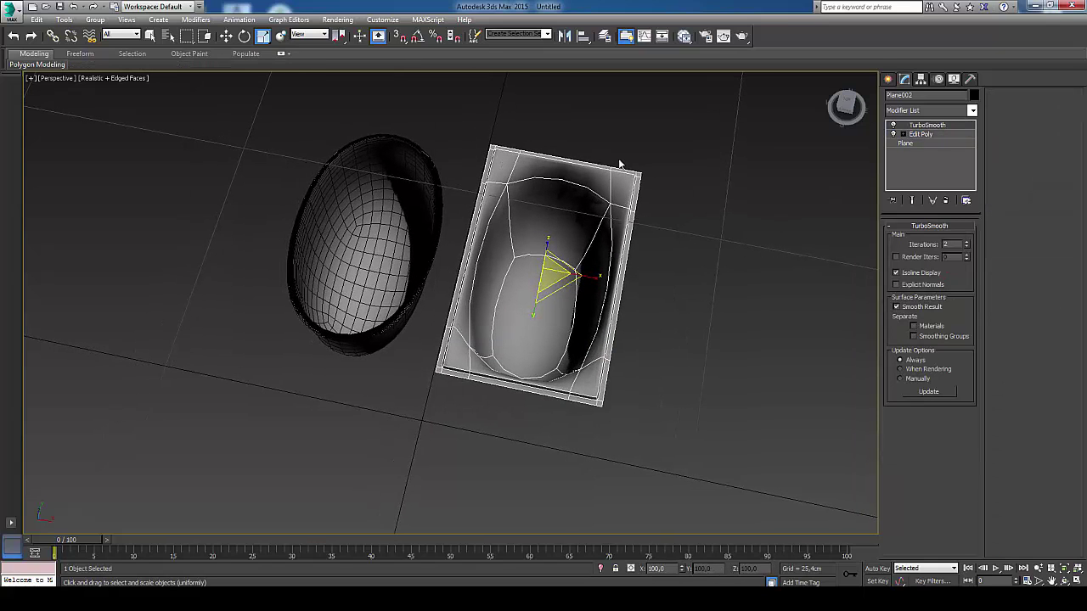
{"action": "scroll", "coordinate": [150, 253], "scroll_direction": "up", "scroll_amount": 2}
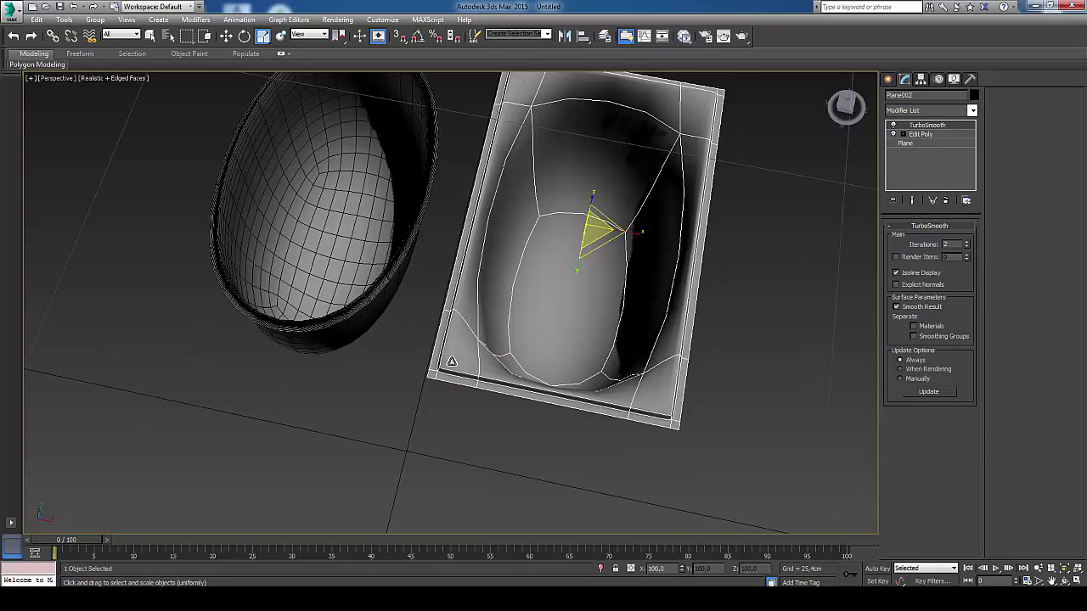
{"action": "scroll", "coordinate": [151, 254], "scroll_direction": "up", "scroll_amount": 3}
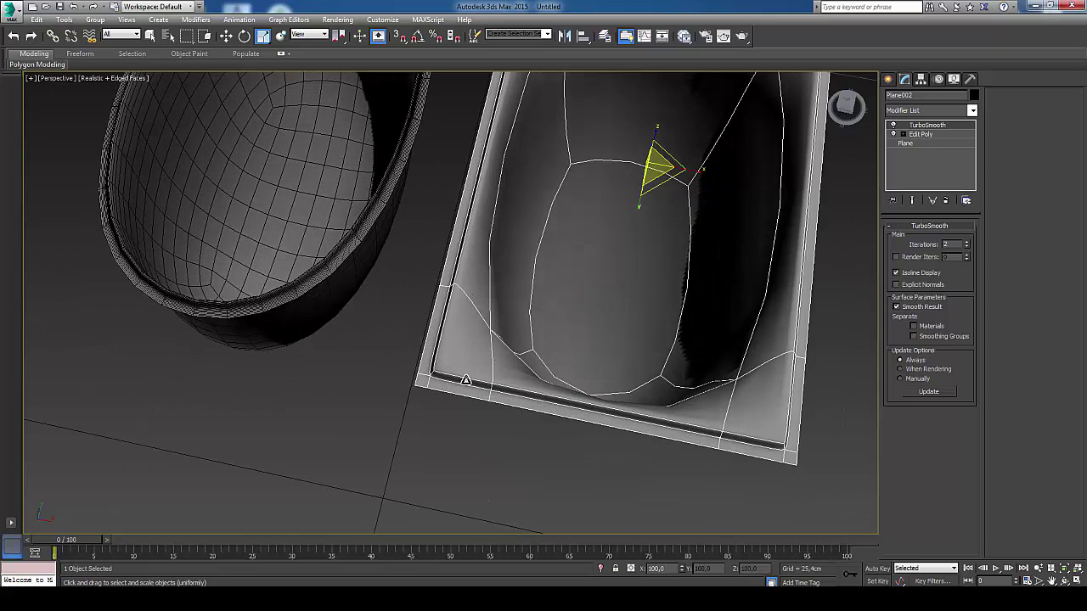
{"action": "scroll", "coordinate": [411, 391], "scroll_direction": "up", "scroll_amount": 2}
{"action": "scroll", "coordinate": [411, 391], "scroll_direction": "up", "scroll_amount": 1}
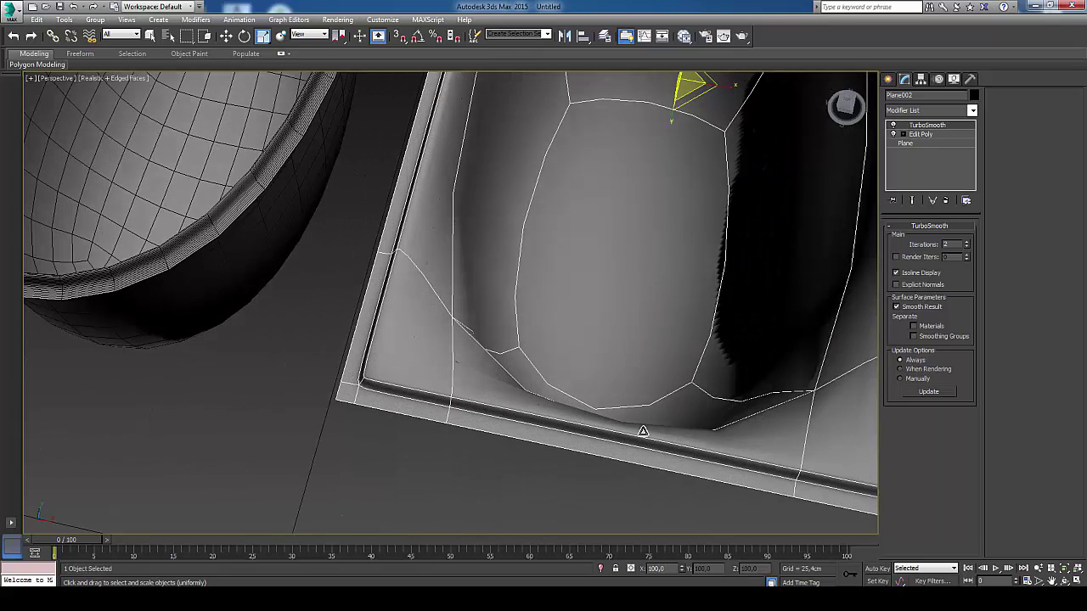
{"action": "scroll", "coordinate": [488, 418], "scroll_direction": "down", "scroll_amount": 2}
{"action": "scroll", "coordinate": [489, 418], "scroll_direction": "down", "scroll_amount": 1}
{"action": "scroll", "coordinate": [520, 425], "scroll_direction": "down", "scroll_amount": 1}
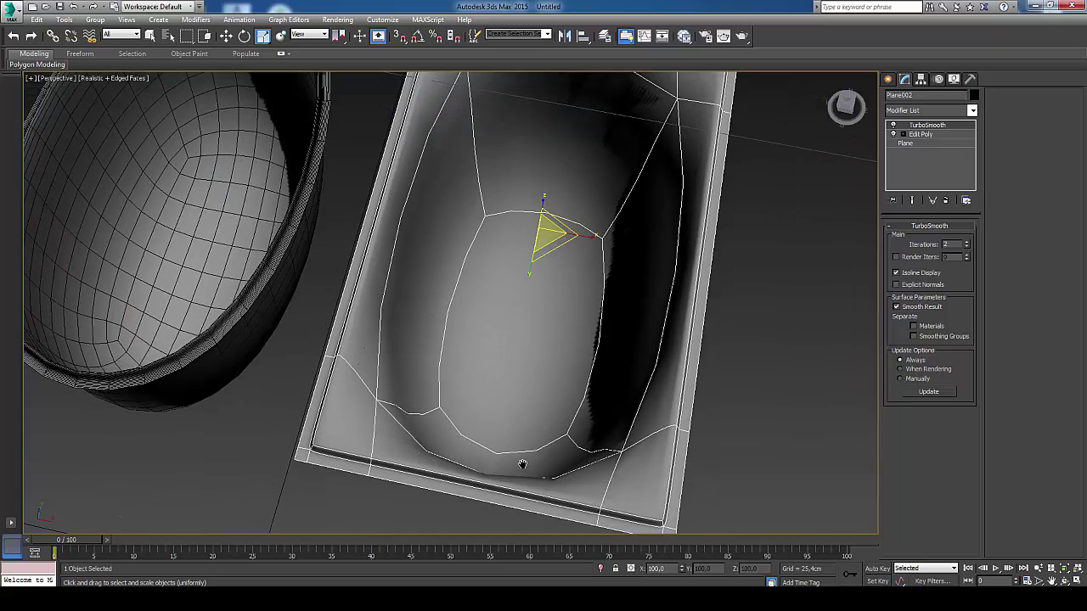
{"action": "scroll", "coordinate": [546, 352], "scroll_direction": "down", "scroll_amount": 1}
{"action": "middle_click_drag", "start_coordinate": [546, 352], "coordinate": [544, 400]}
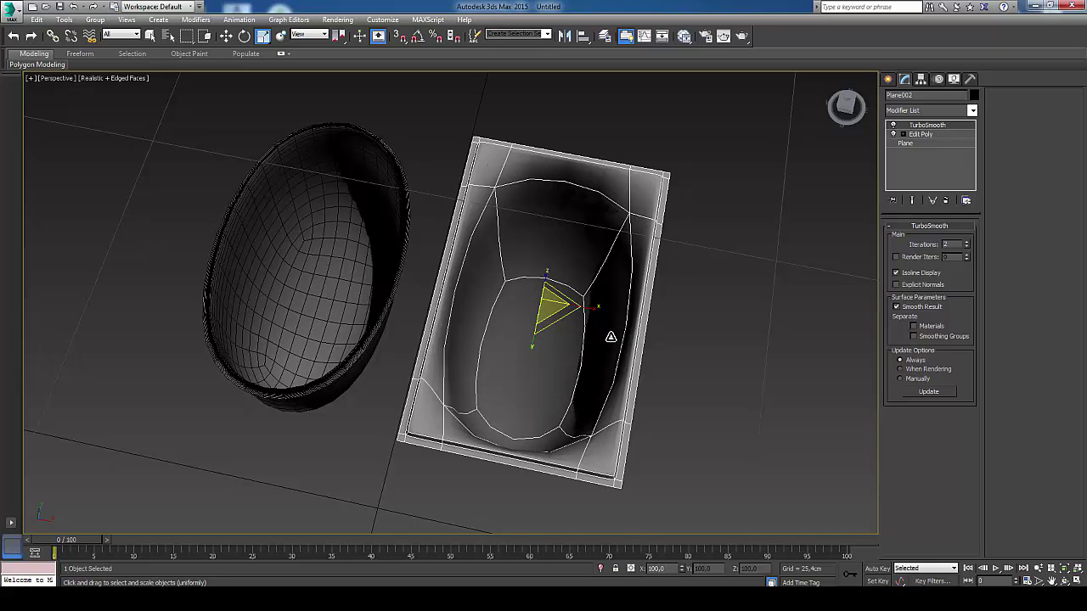
{"action": "key", "text": "alt+Tab"}
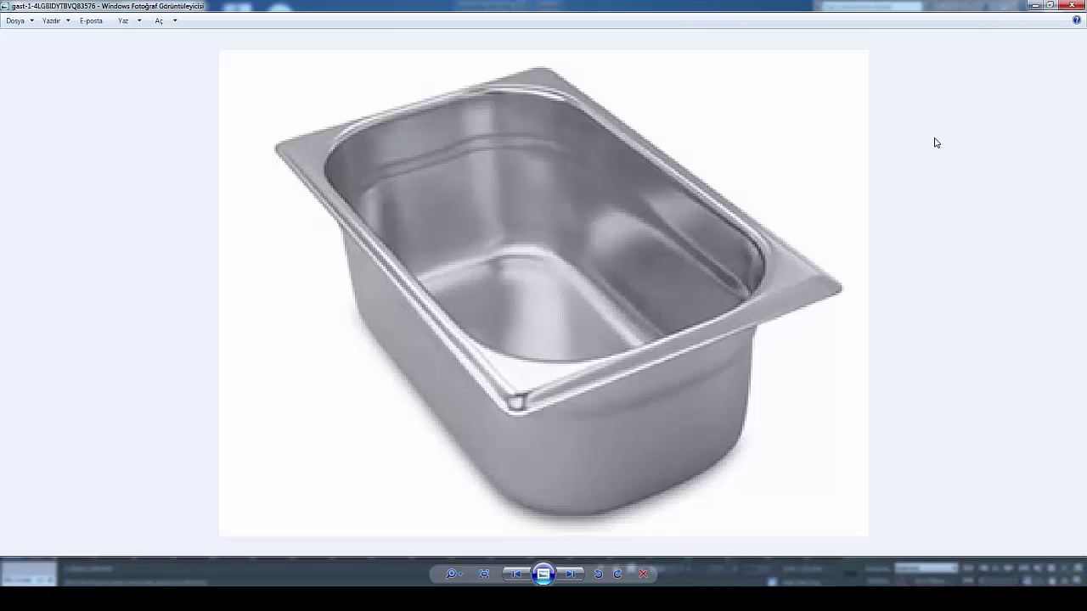
{"action": "left_click", "coordinate": [1035, 7]}
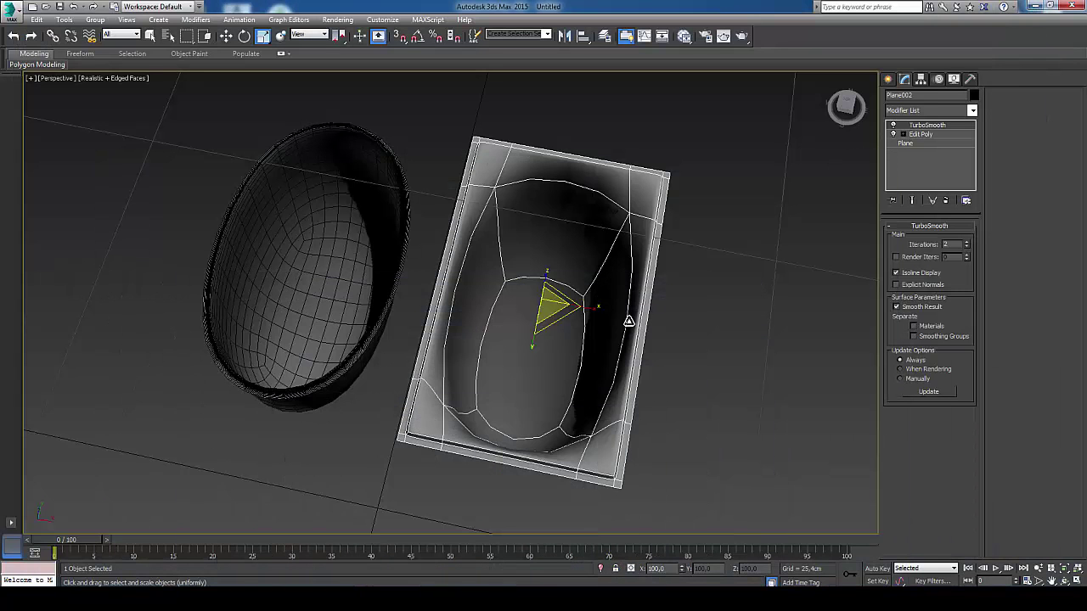
{"action": "left_click", "coordinate": [893, 125]}
{"action": "left_click", "coordinate": [917, 134]}
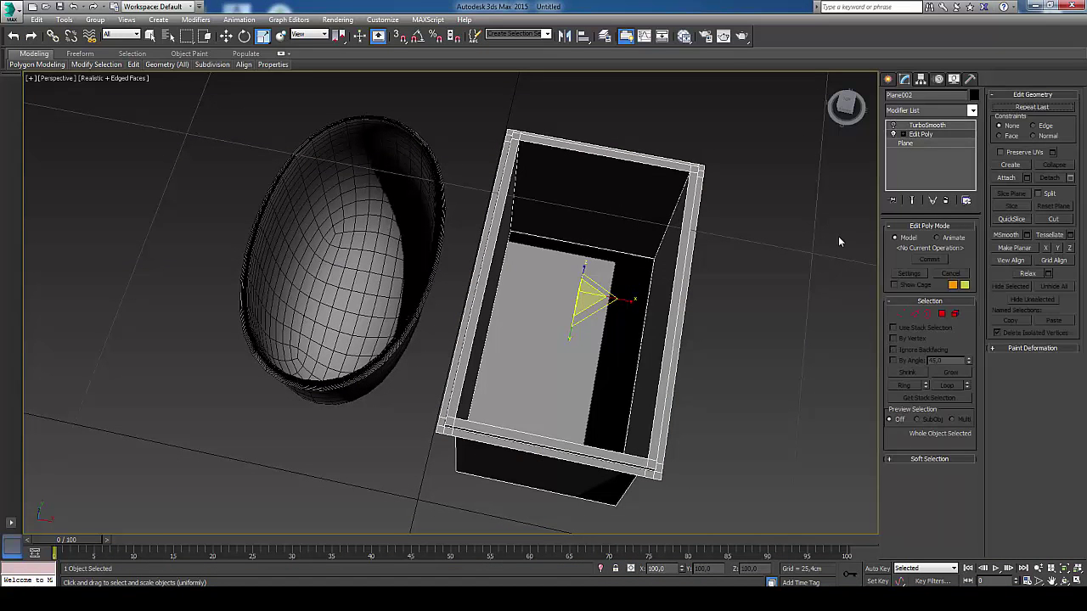
{"action": "middle_click_drag", "start_coordinate": [584, 299], "coordinate": [556, 282], "text": "alt"}
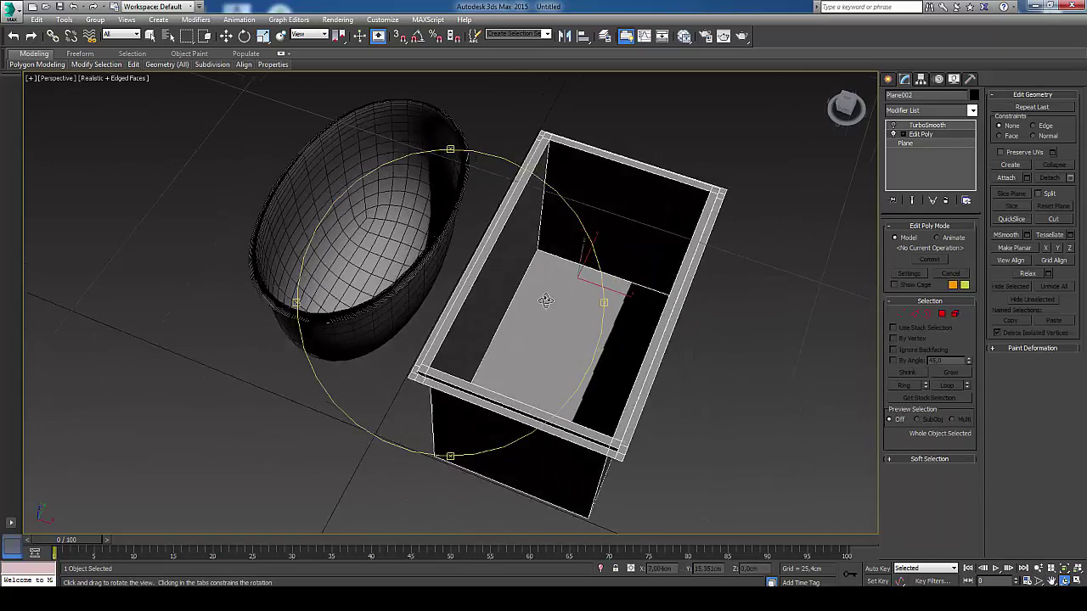
{"action": "key", "text": "r"}
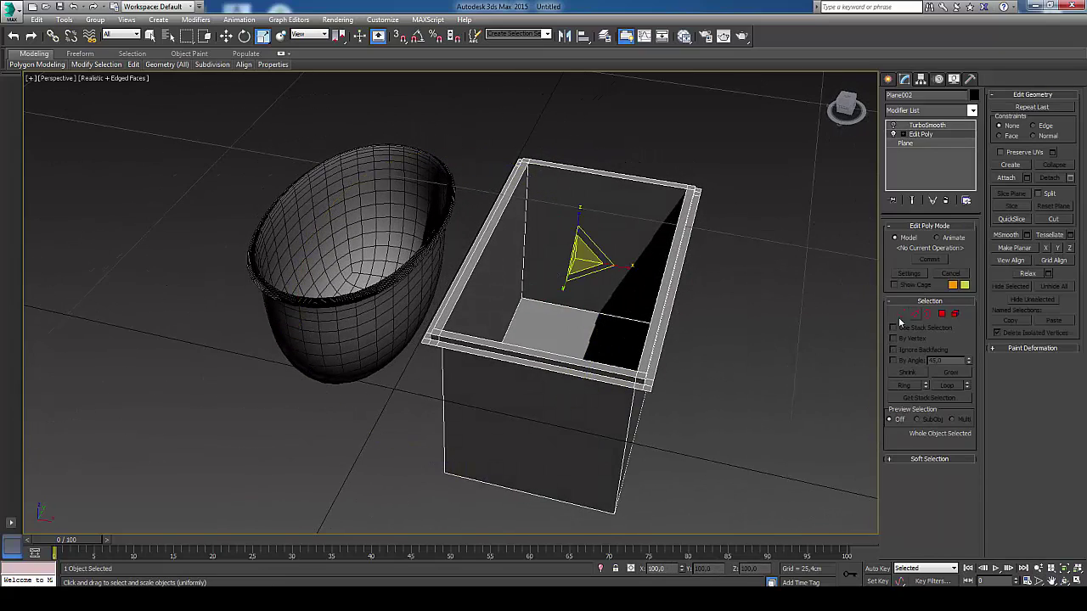
{"action": "key", "text": "alt+Tab"}
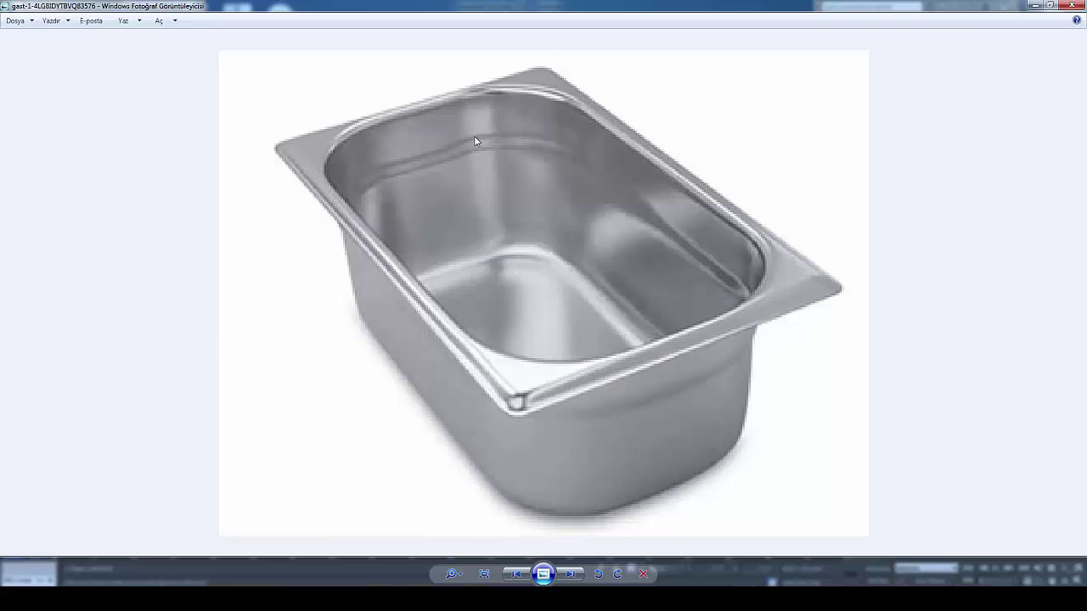
{"action": "left_click", "coordinate": [1035, 5]}
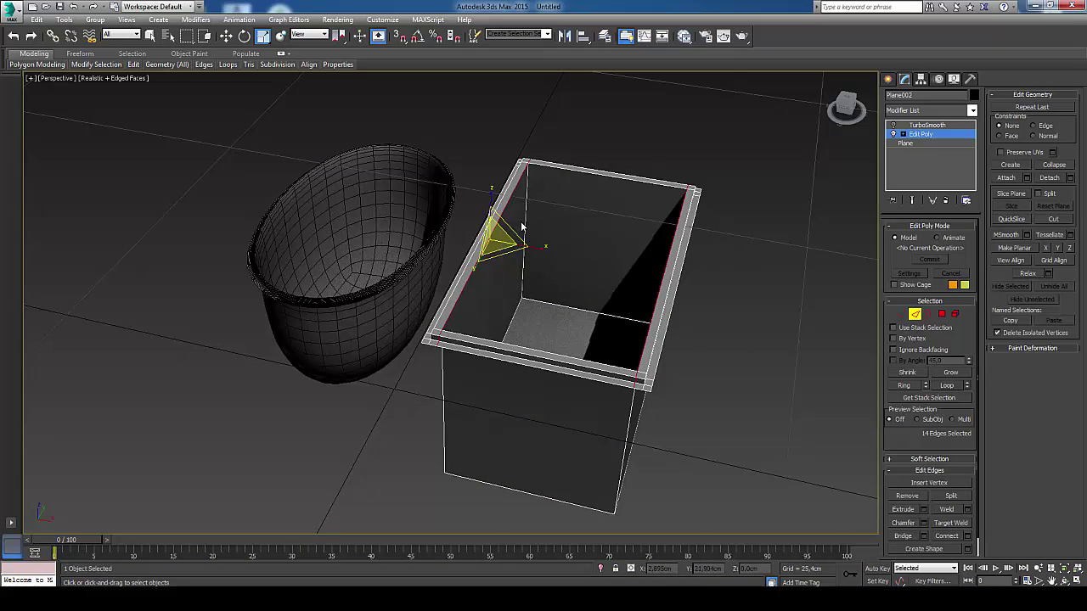
- Select a wall edge and extend it to the ring of four vertical edges
{"action": "left_click", "coordinate": [521, 226]}
{"action": "scroll", "coordinate": [915, 436], "scroll_direction": "down", "scroll_amount": 1}
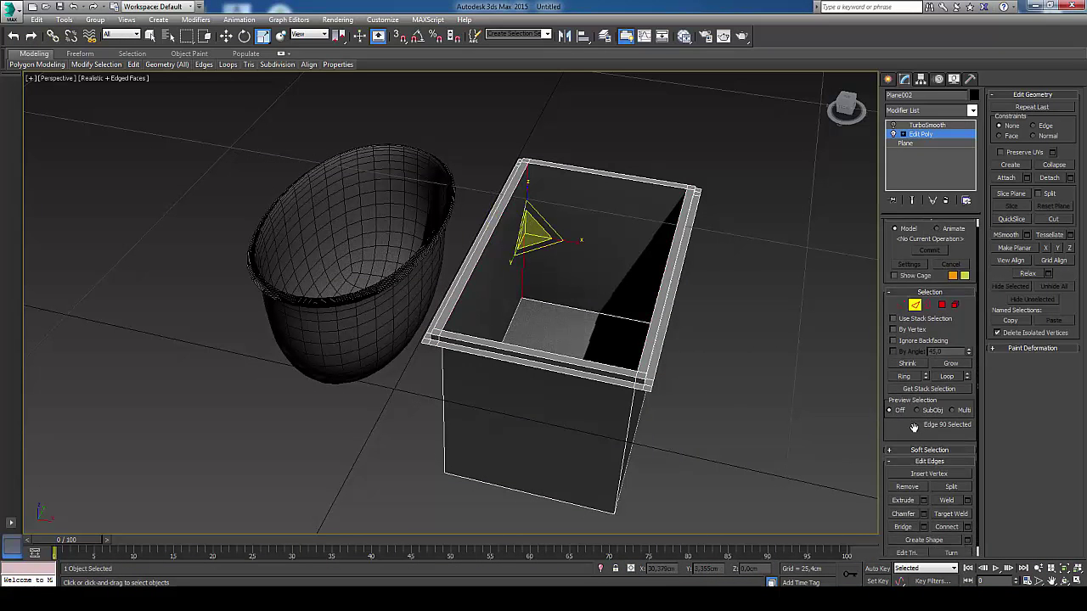
{"action": "left_click", "coordinate": [904, 368]}
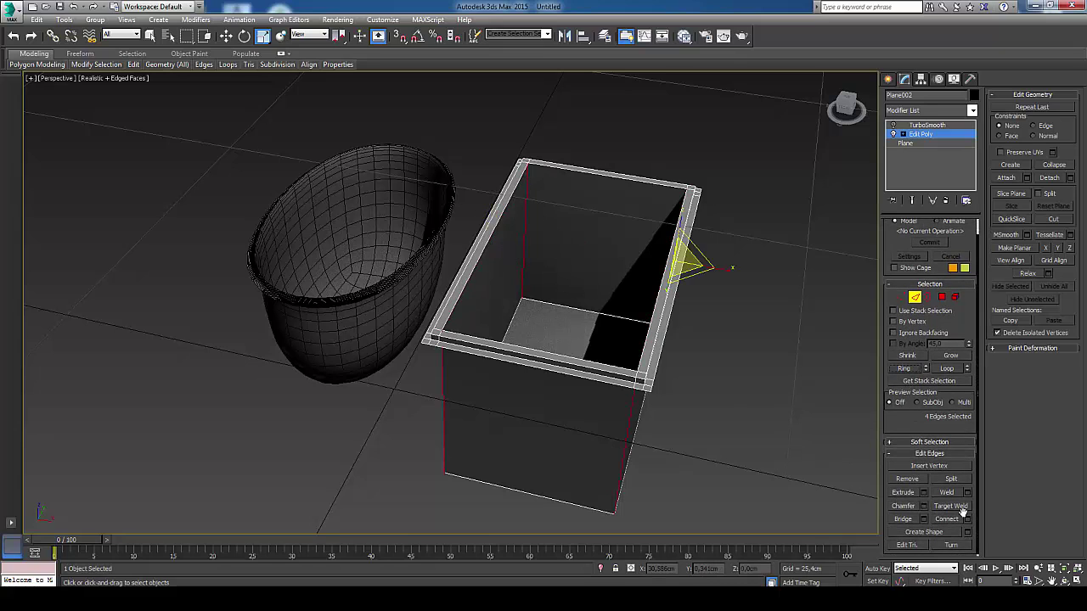
- Connect the ring with 1 segment, Slide -62, placing the loop just below the rim
{"action": "left_click", "coordinate": [967, 519]}
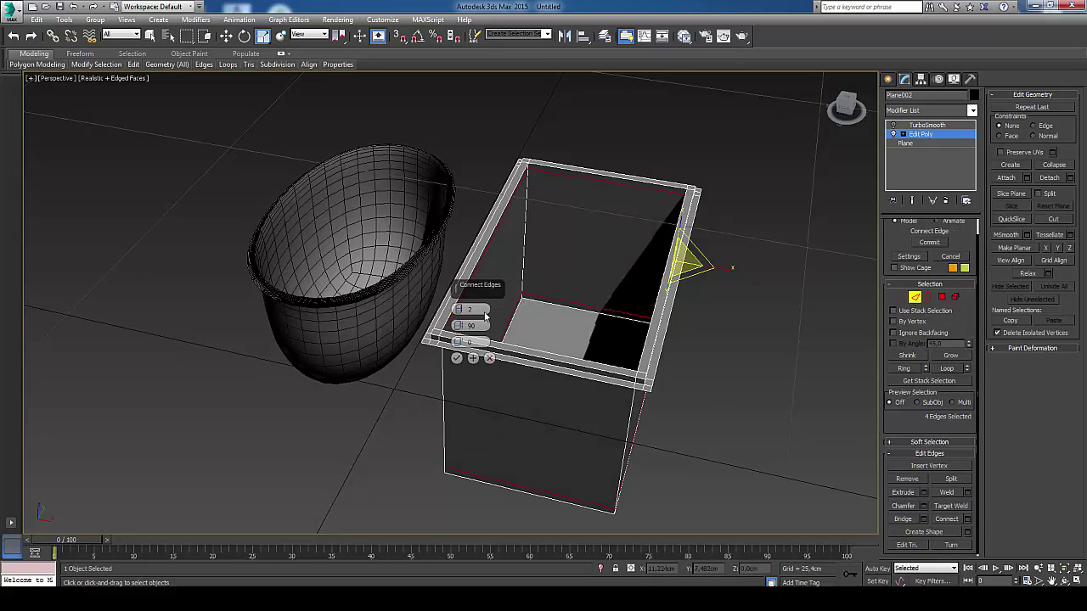
{"action": "left_click", "coordinate": [460, 312]}
{"action": "left_click_drag", "start_coordinate": [459, 326], "coordinate": [464, 379]}
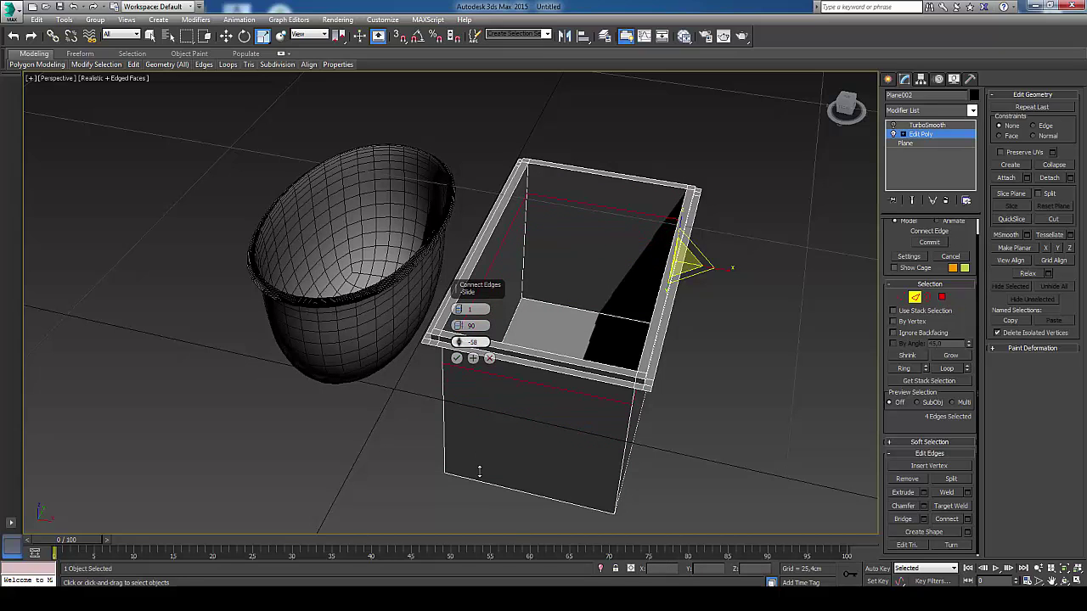
{"action": "left_click_drag", "start_coordinate": [477, 457], "coordinate": [480, 480]}
{"action": "left_click", "coordinate": [1060, 581]}
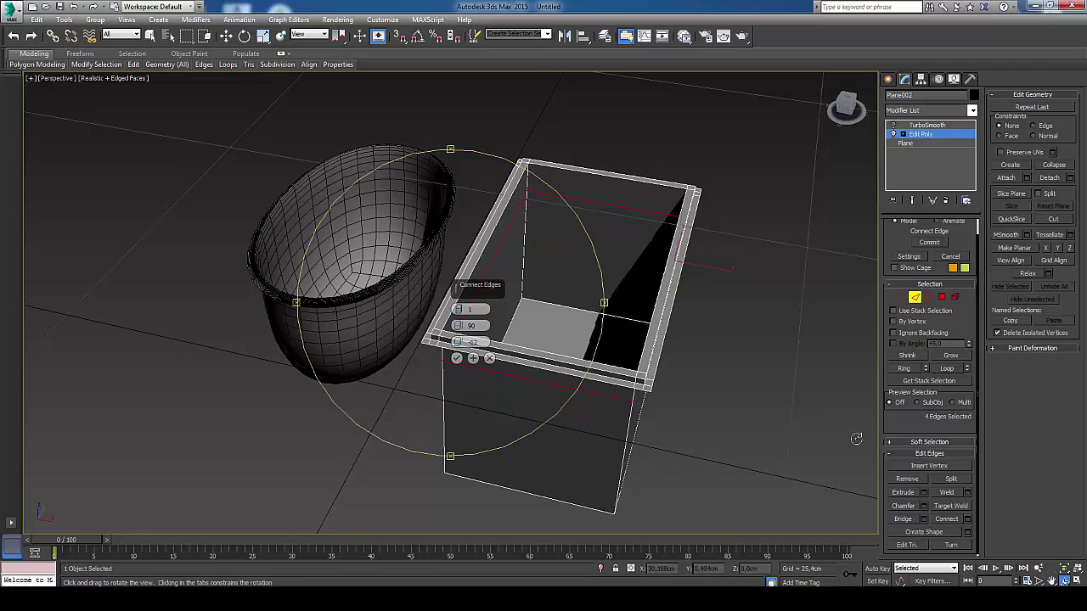
{"action": "left_click_drag", "start_coordinate": [579, 291], "coordinate": [599, 276]}
{"action": "scroll", "coordinate": [600, 276], "scroll_direction": "up", "scroll_amount": 3}
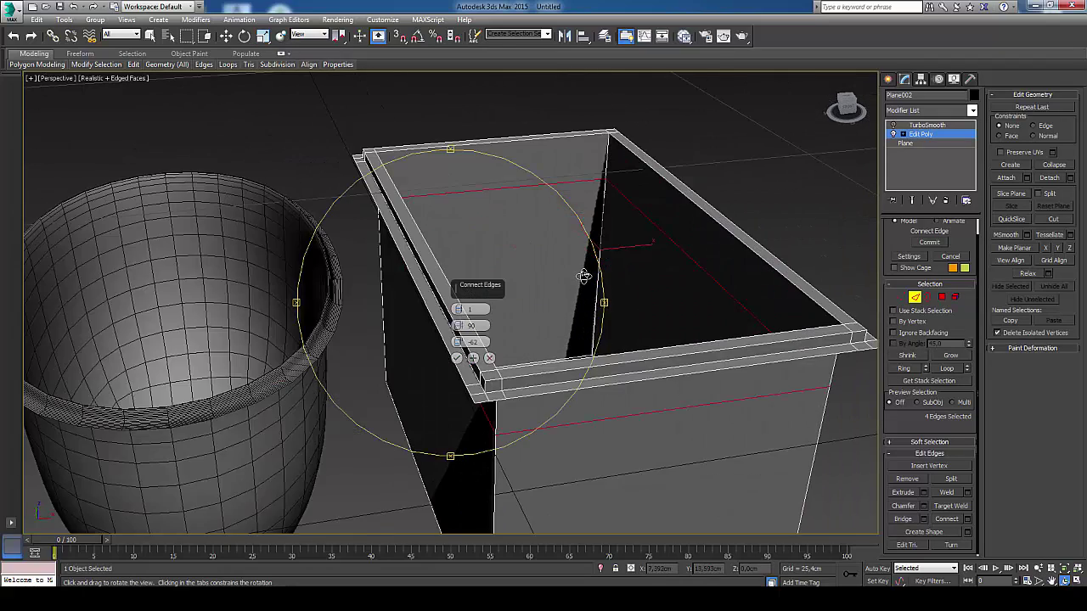
{"action": "scroll", "coordinate": [595, 276], "scroll_direction": "up", "scroll_amount": 2}
{"action": "right_click", "coordinate": [586, 280]}
{"action": "left_click", "coordinate": [457, 359]}
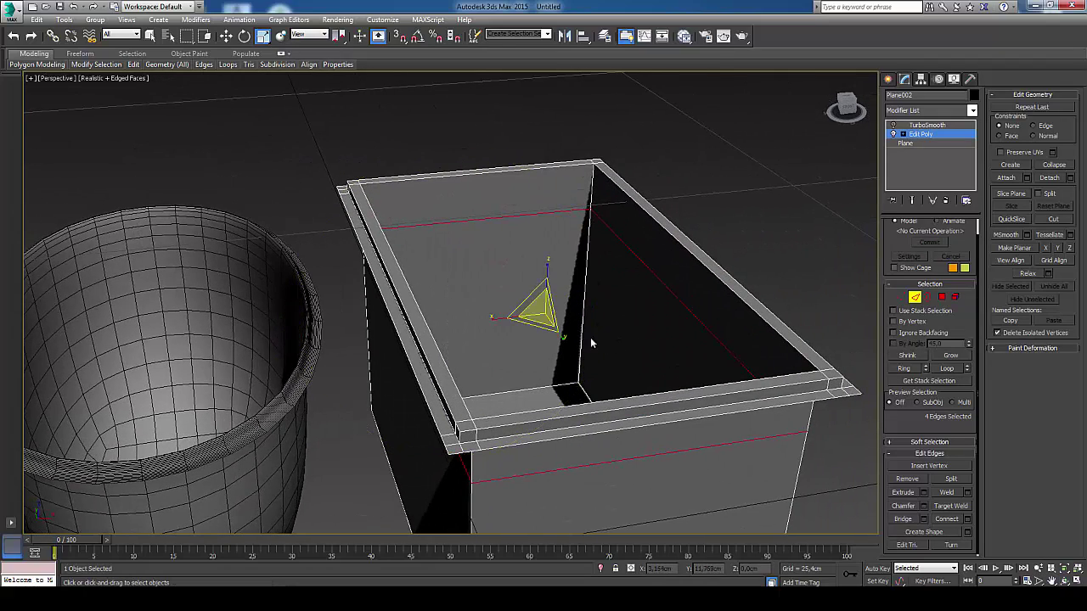
{"action": "left_click", "coordinate": [925, 506]}
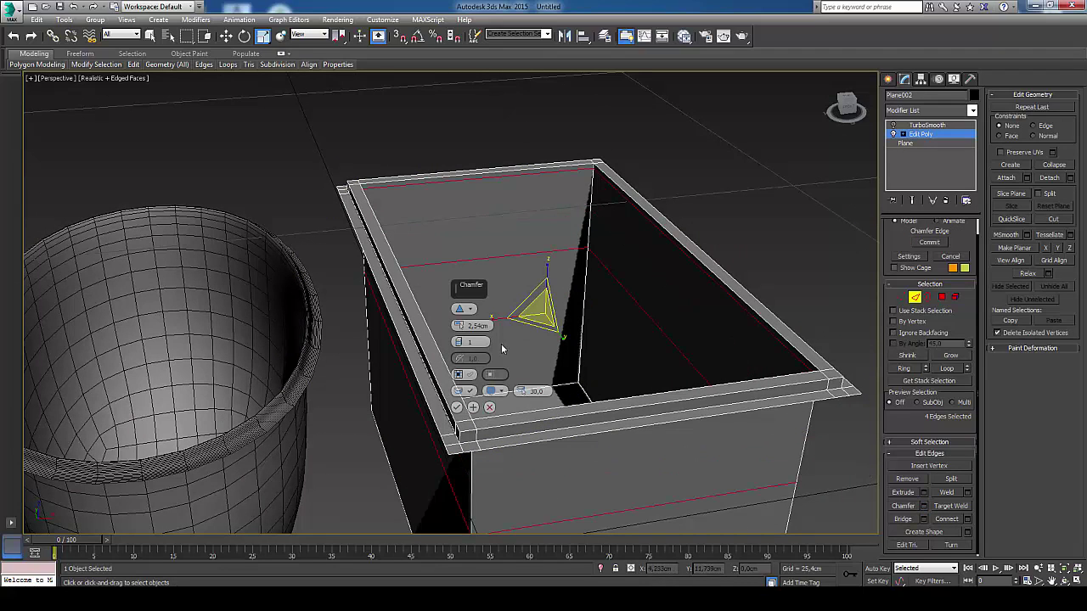
- Discard the trial chamfer on the rim edge loop and switch to Polygon sub-object level
{"action": "left_click_drag", "start_coordinate": [458, 326], "coordinate": [458, 323]}
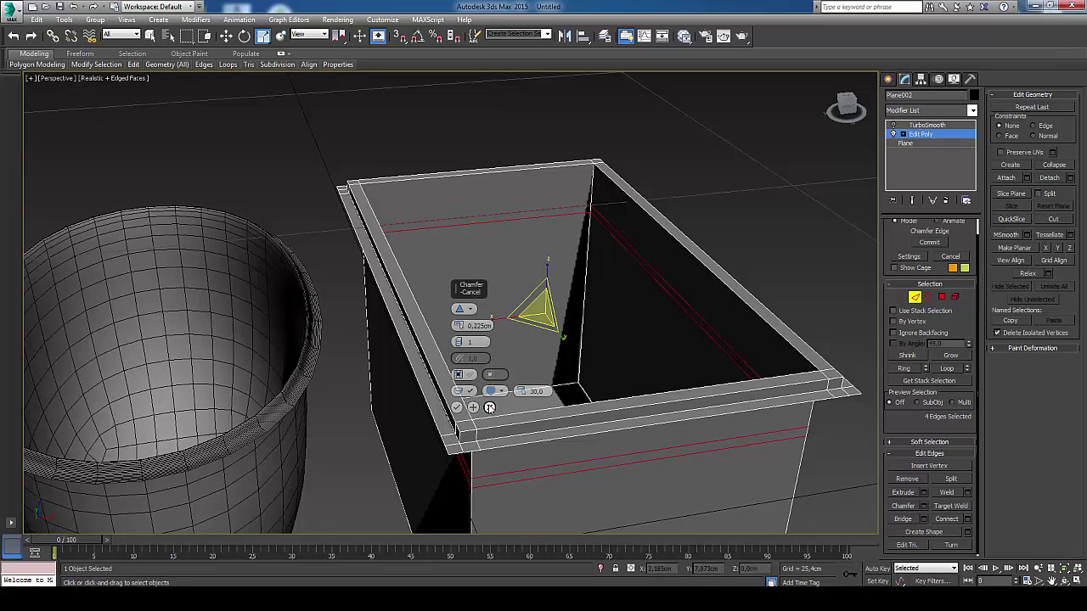
{"action": "left_click", "coordinate": [489, 407]}
{"action": "left_click", "coordinate": [942, 297]}
- Show four viewports and marquee-select the five lower wall and floor polygons in Front view
{"action": "scroll", "coordinate": [712, 273], "scroll_direction": "down", "scroll_amount": 3}
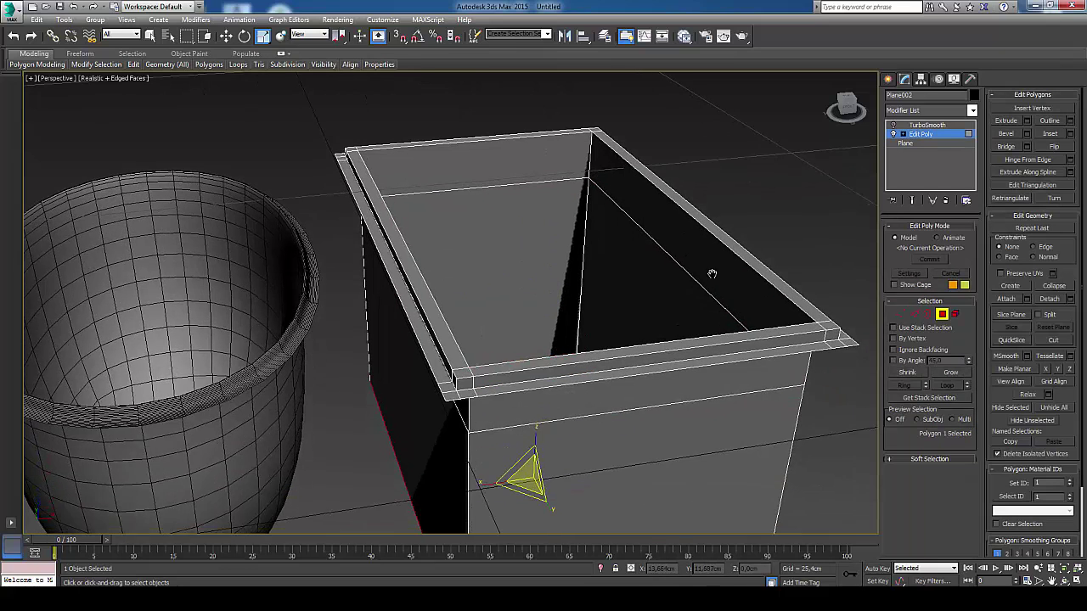
{"action": "scroll", "coordinate": [712, 273], "scroll_direction": "down", "scroll_amount": 2}
{"action": "key", "text": "alt+w"}
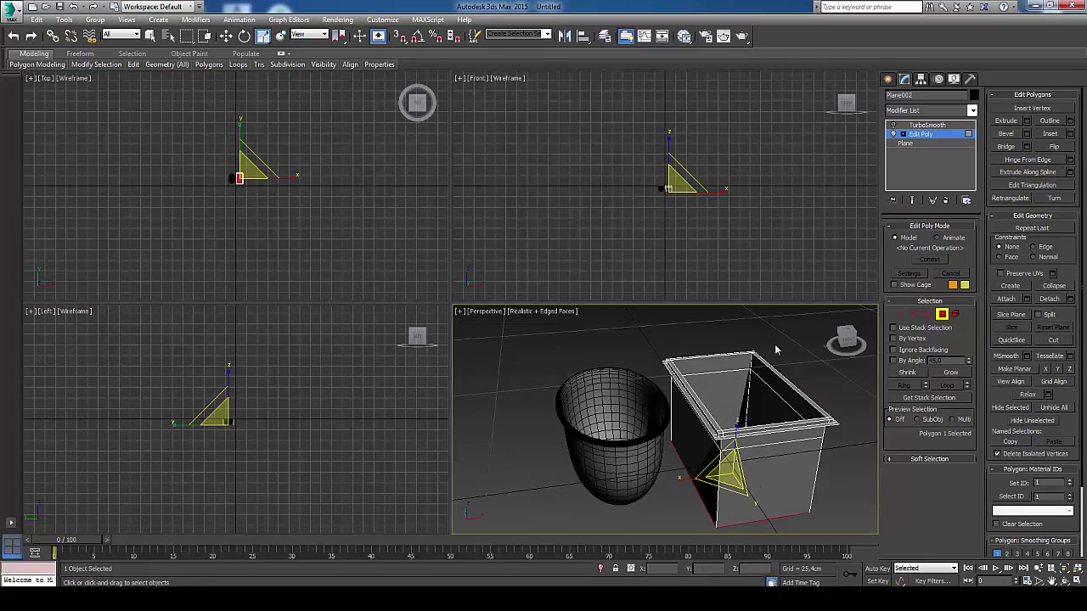
{"action": "middle_click_drag", "start_coordinate": [657, 239], "coordinate": [573, 239]}
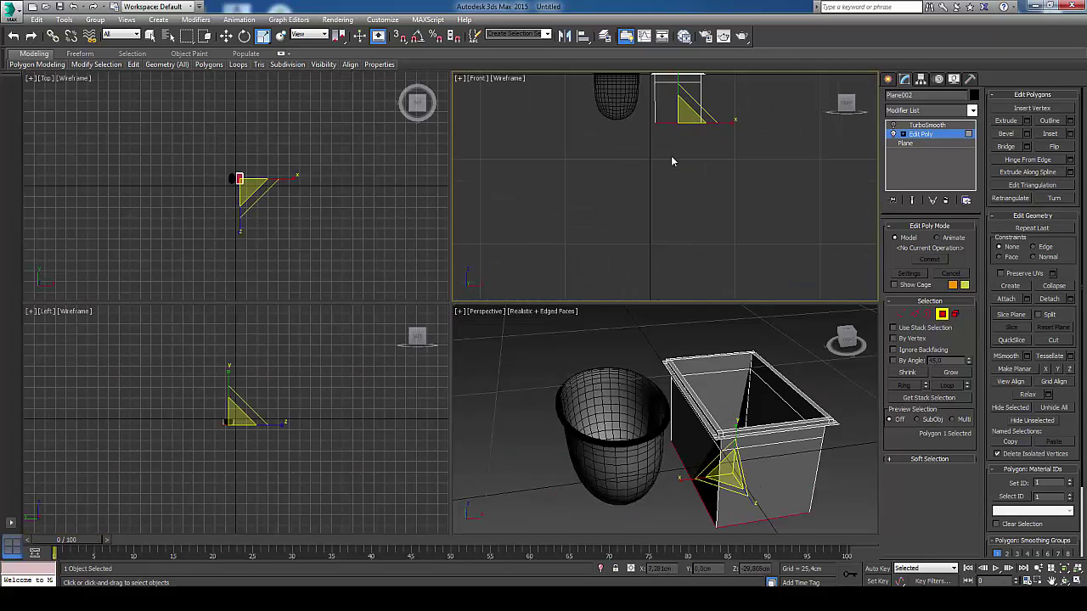
{"action": "left_click_drag", "start_coordinate": [703, 198], "coordinate": [686, 236]}
{"action": "right_click", "coordinate": [815, 366]}
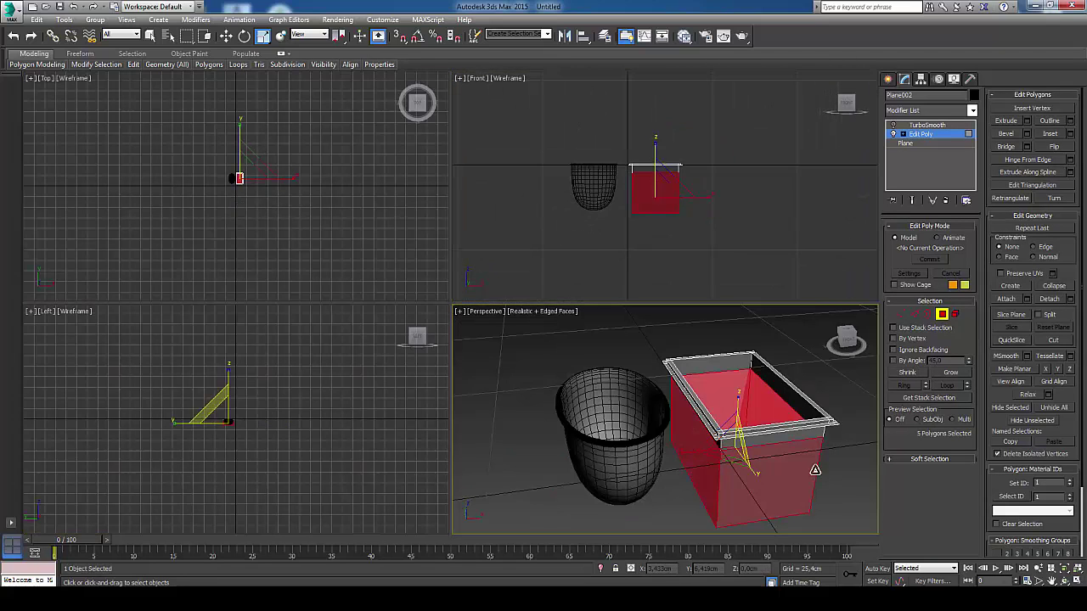
{"action": "left_click", "coordinate": [1077, 581]}
{"action": "left_click", "coordinate": [1052, 581]}
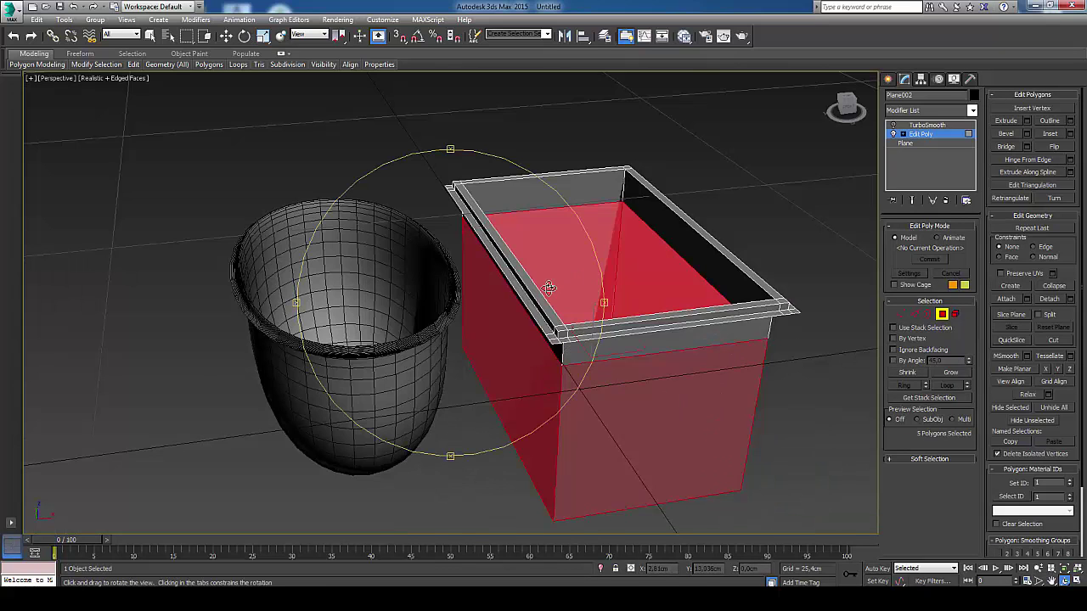
{"action": "left_click_drag", "start_coordinate": [549, 288], "coordinate": [545, 306]}
{"action": "right_click", "coordinate": [544, 306]}
- Extrude the selected faces 0,5cm along Local Normals
{"action": "left_click", "coordinate": [1028, 121]}
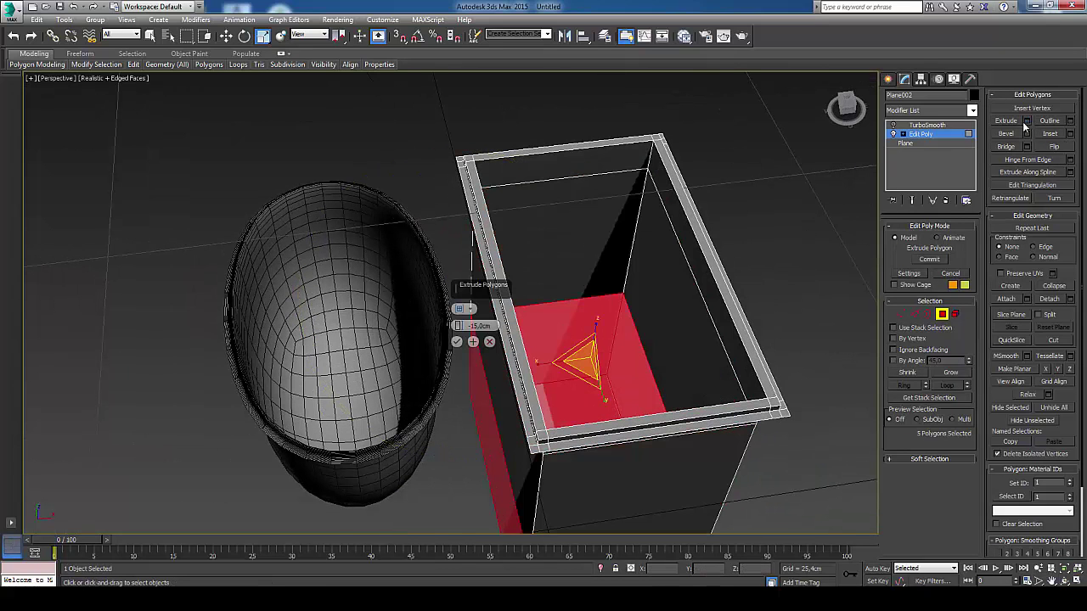
{"action": "left_click", "coordinate": [459, 310]}
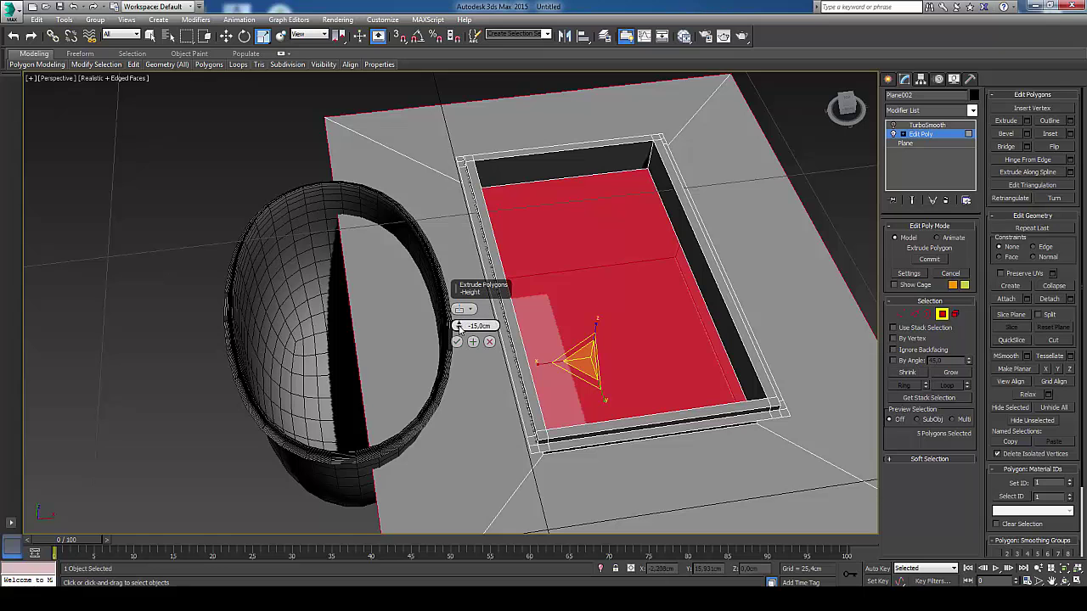
{"action": "left_click_drag", "start_coordinate": [459, 322], "coordinate": [463, 284]}
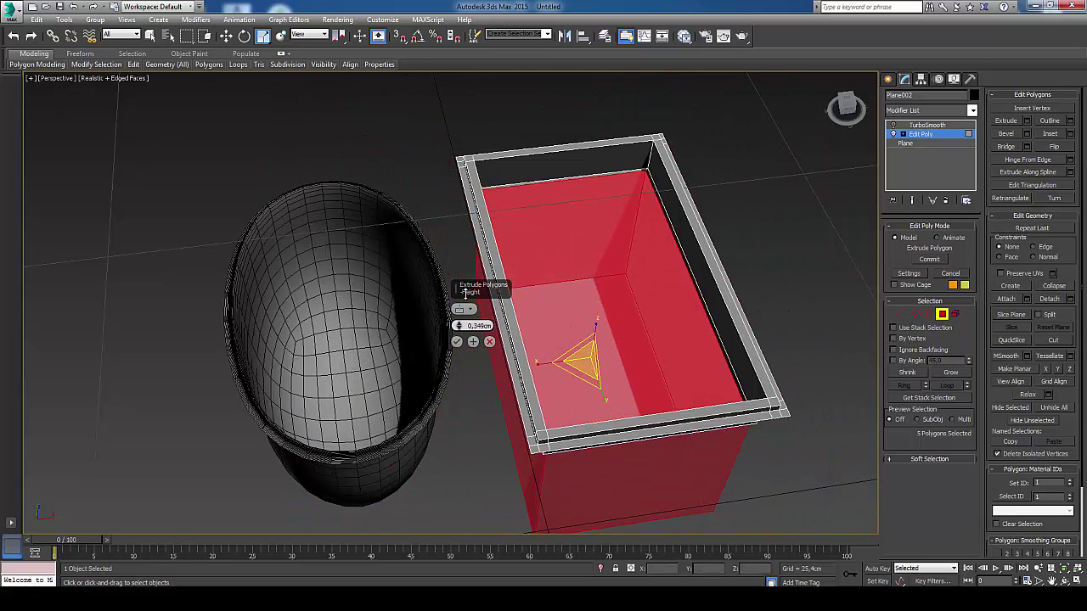
{"action": "scroll", "coordinate": [554, 193], "scroll_direction": "up", "scroll_amount": 3}
{"action": "mouse_move", "coordinate": [554, 193]}
{"action": "middle_mouse_down", "text": "alt"}
{"action": "mouse_move", "coordinate": [400, 250]}
{"action": "mouse_move", "coordinate": [439, 243]}
{"action": "mouse_move", "coordinate": [439, 266]}
{"action": "middle_mouse_up", "text": "alt"}
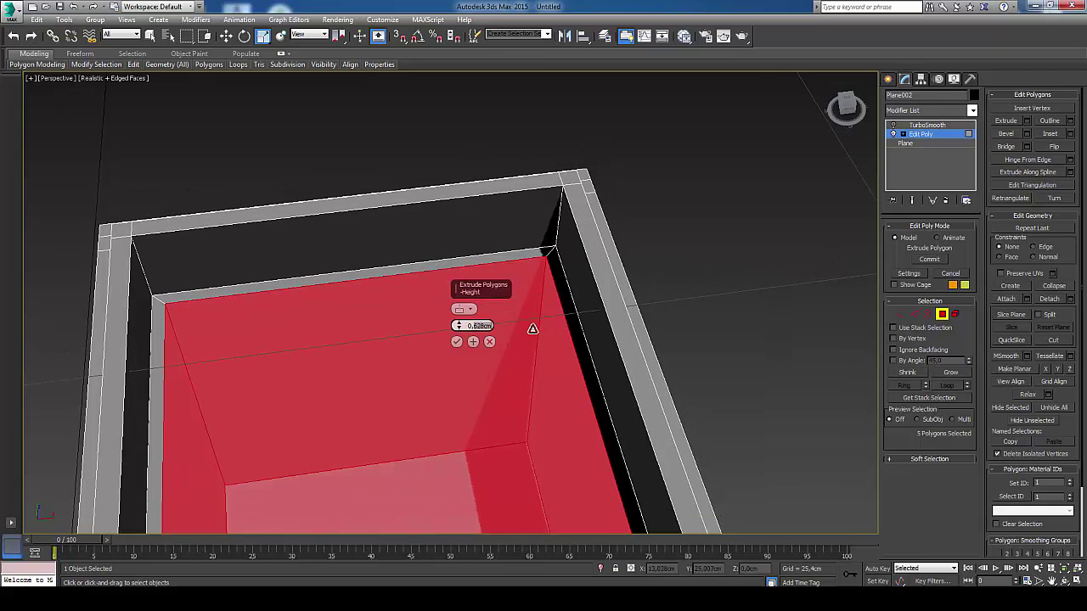
{"action": "type", "text": "0,5"}
{"action": "key", "text": "Return"}
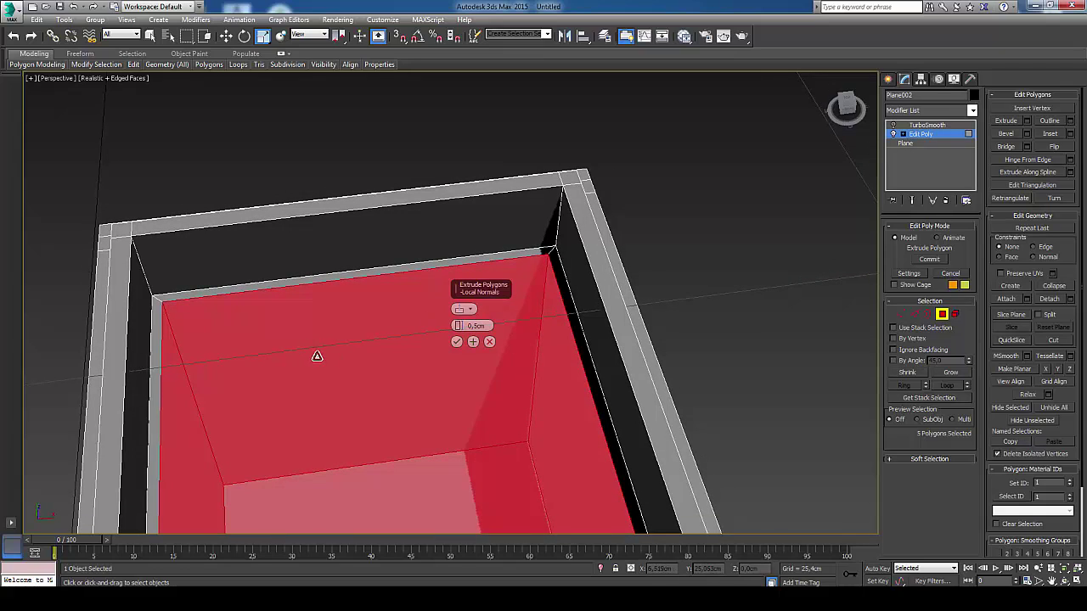
{"action": "middle_click_drag", "start_coordinate": [315, 357], "coordinate": [383, 296]}
{"action": "left_click", "coordinate": [456, 341]}
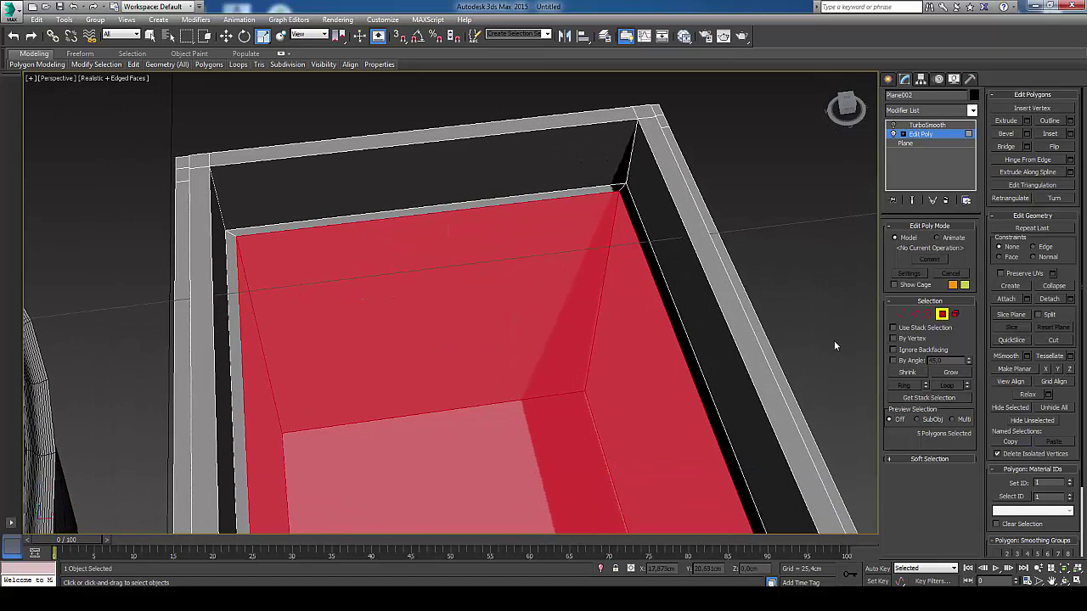
- In Edge mode, add the inner top rim edge and extend it to a full edge loop
{"action": "left_click", "coordinate": [920, 314]}
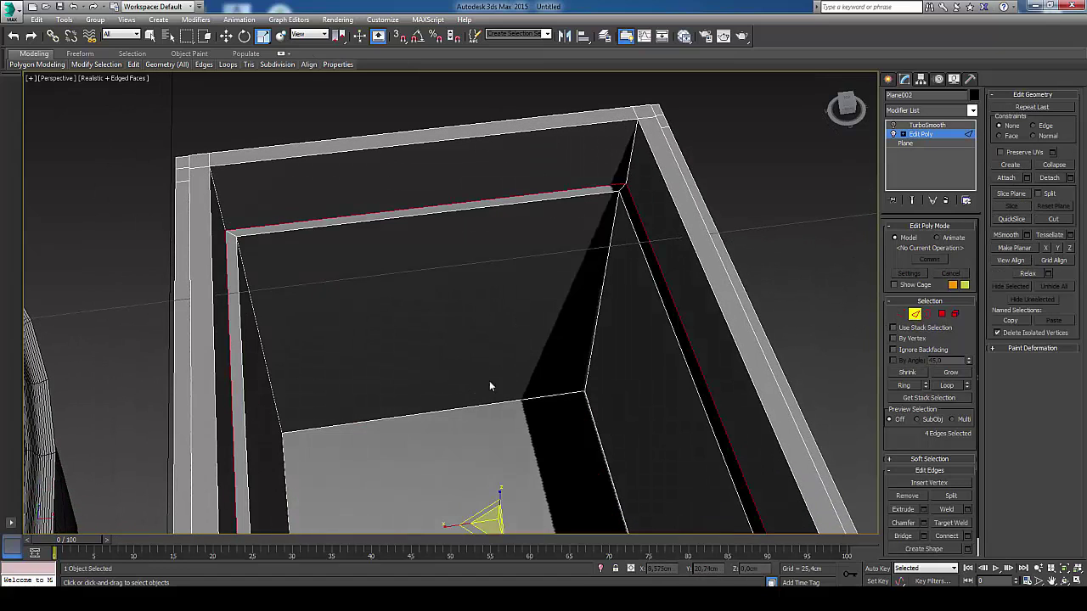
{"action": "left_click", "coordinate": [482, 206], "text": "ctrl"}
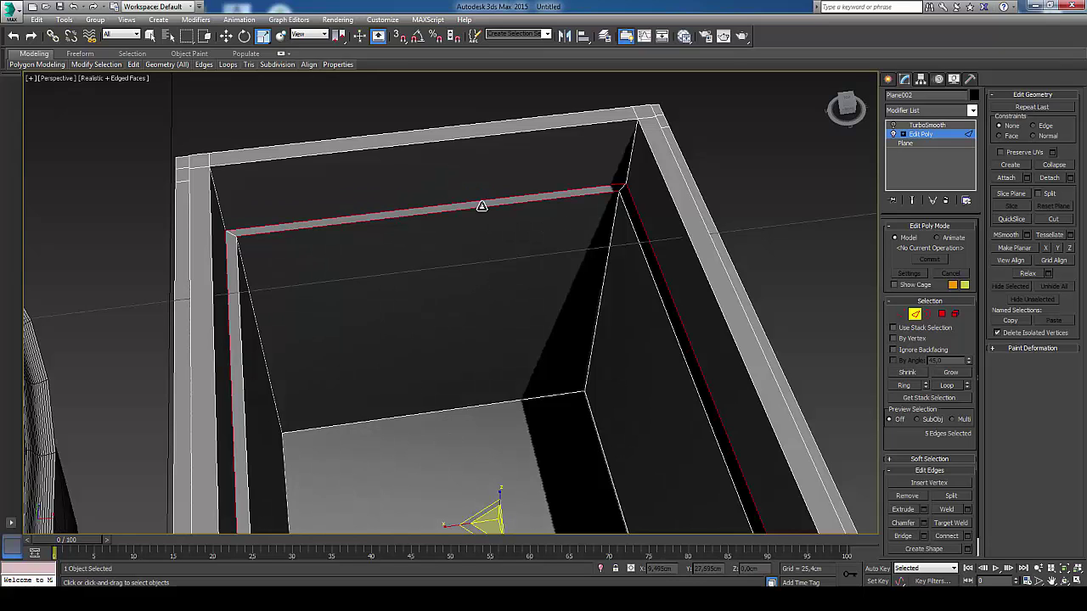
{"action": "left_click", "coordinate": [936, 388]}
{"action": "mouse_move", "coordinate": [616, 254]}
{"action": "middle_mouse_down", "text": "alt"}
{"action": "mouse_move", "coordinate": [572, 120]}
{"action": "mouse_move", "coordinate": [582, 311]}
{"action": "middle_mouse_up", "text": "alt"}
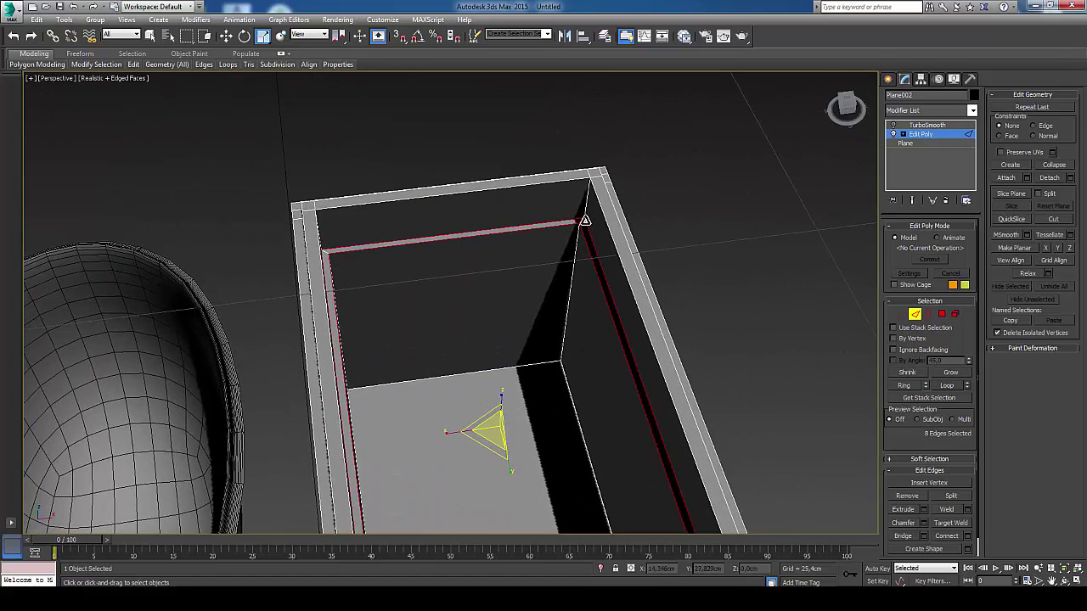
{"action": "scroll", "coordinate": [582, 218], "scroll_direction": "up", "scroll_amount": 5}
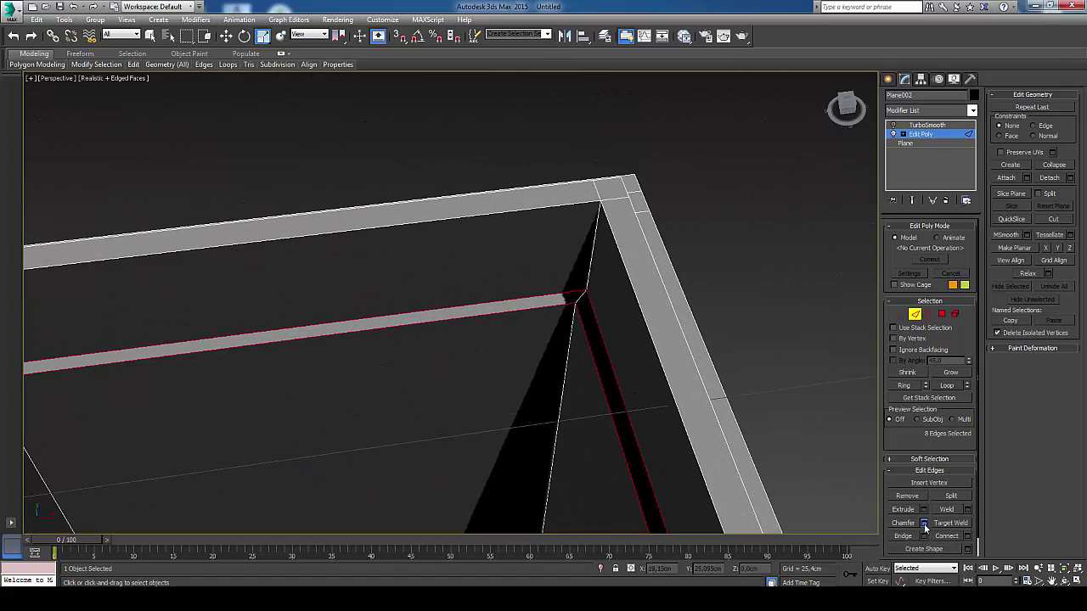
- Chamfer the rim edges narrowly with 2 segments, commit, and exit Edge mode
{"action": "left_click", "coordinate": [924, 523]}
{"action": "left_click_drag", "start_coordinate": [458, 329], "coordinate": [458, 321]}
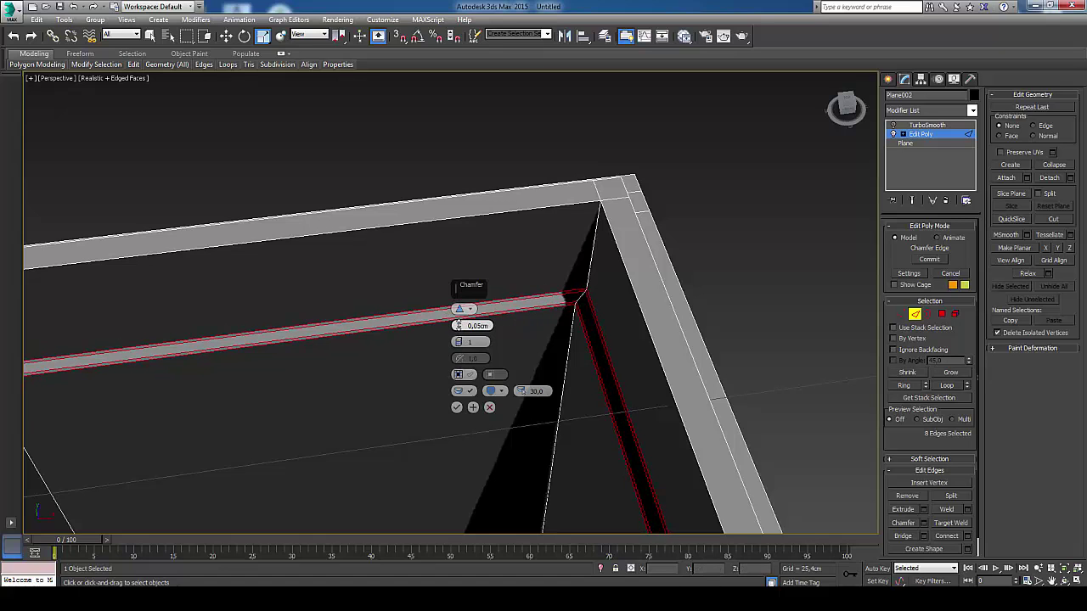
{"action": "scroll", "coordinate": [564, 281], "scroll_direction": "up", "scroll_amount": 2}
{"action": "scroll", "coordinate": [562, 253], "scroll_direction": "up", "scroll_amount": 2}
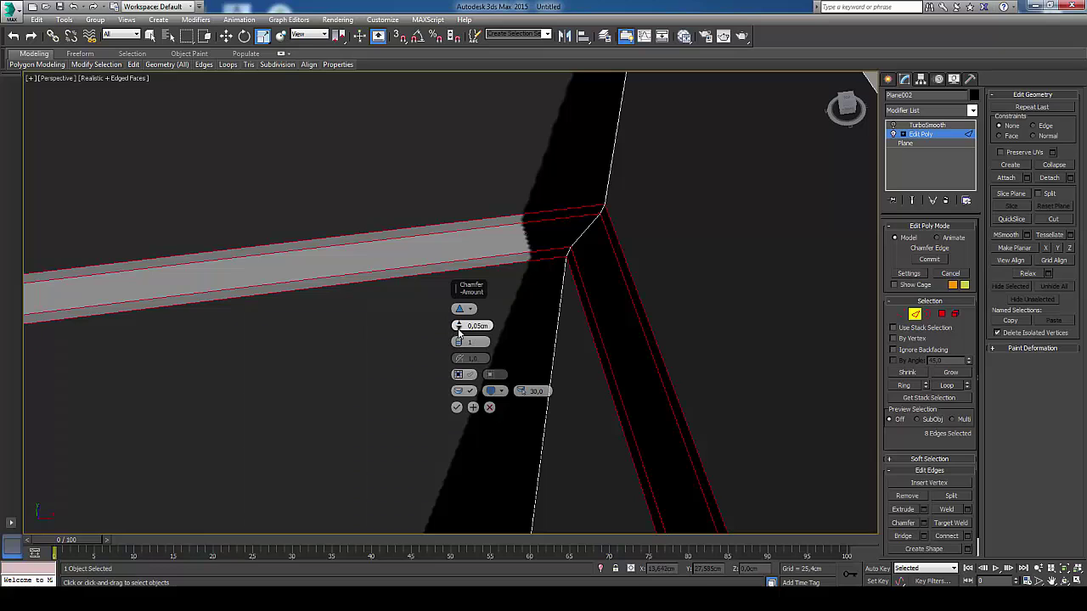
{"action": "left_click_drag", "start_coordinate": [457, 326], "coordinate": [459, 333]}
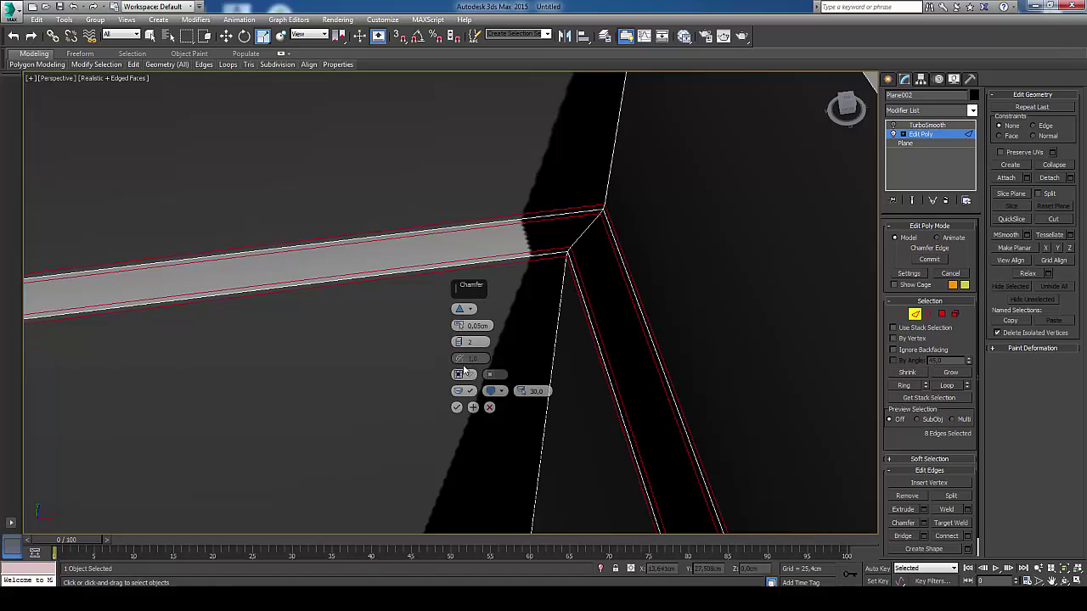
{"action": "left_click", "coordinate": [457, 408]}
{"action": "left_click", "coordinate": [916, 315]}
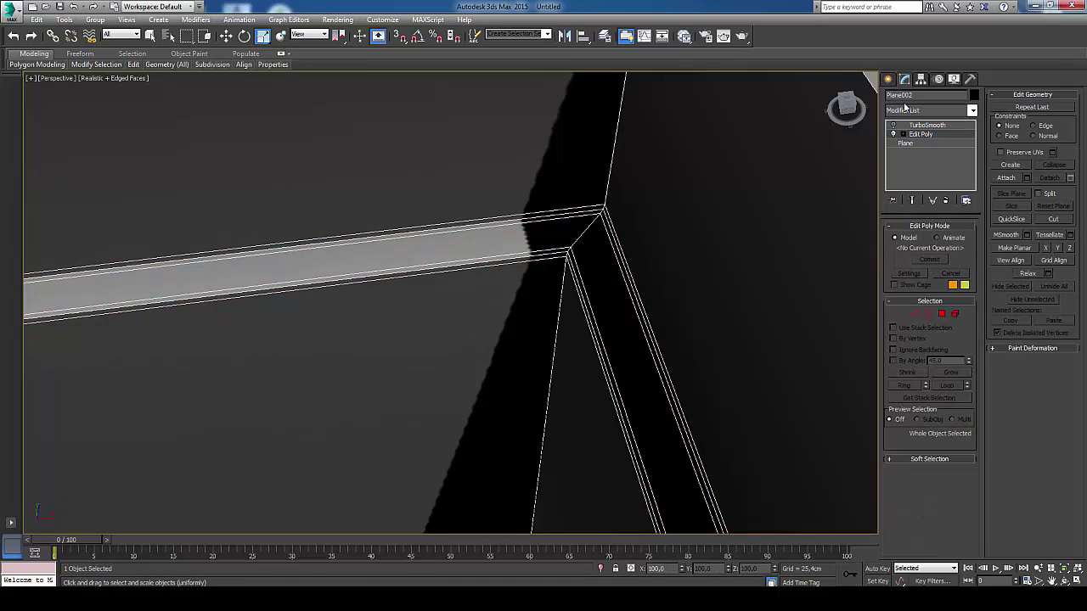
- Preview the TurboSmoothed pan with Edged Faces off (F4), then return to Plane002's Edit Poly level
{"action": "left_click", "coordinate": [924, 125]}
{"action": "scroll", "coordinate": [722, 243], "scroll_direction": "down", "scroll_amount": 3}
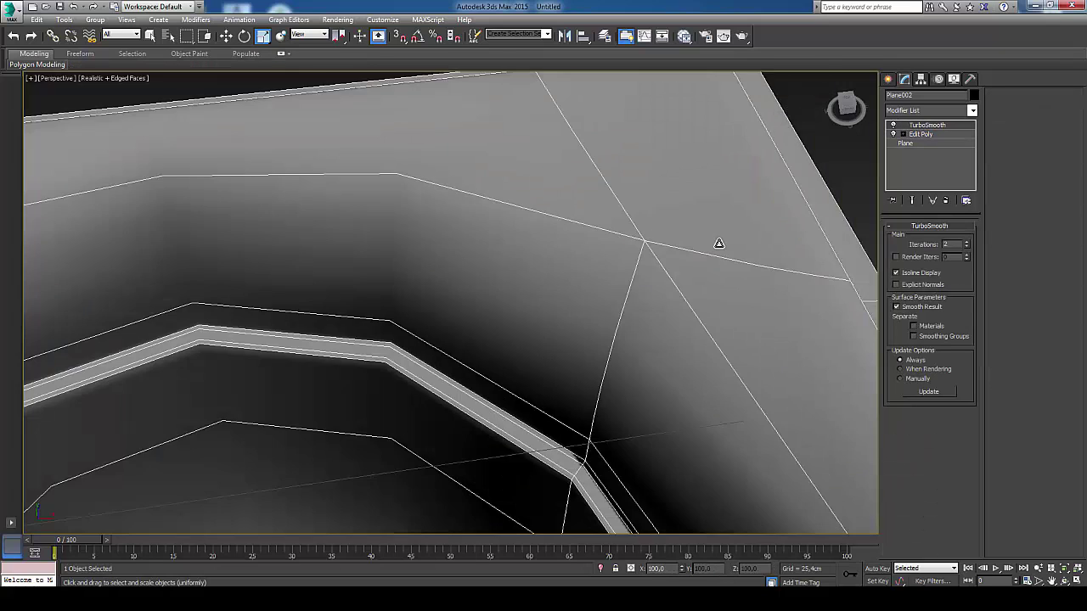
{"action": "scroll", "coordinate": [722, 243], "scroll_direction": "down", "scroll_amount": 3}
{"action": "scroll", "coordinate": [705, 229], "scroll_direction": "down", "scroll_amount": 2}
{"action": "left_click", "coordinate": [693, 222]}
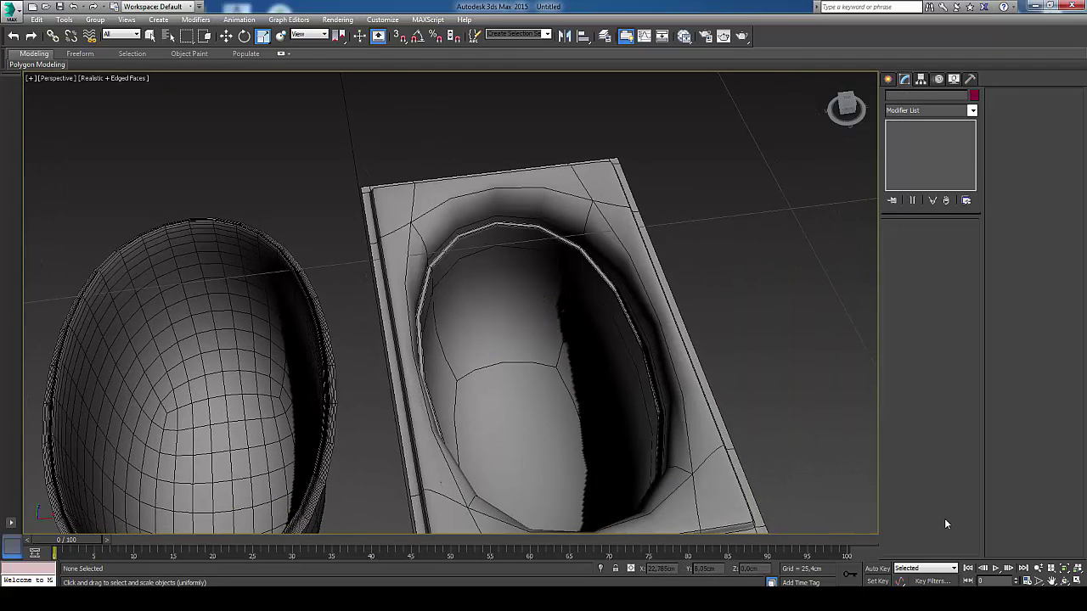
{"action": "key", "text": "F4"}
{"action": "left_click", "coordinate": [632, 388]}
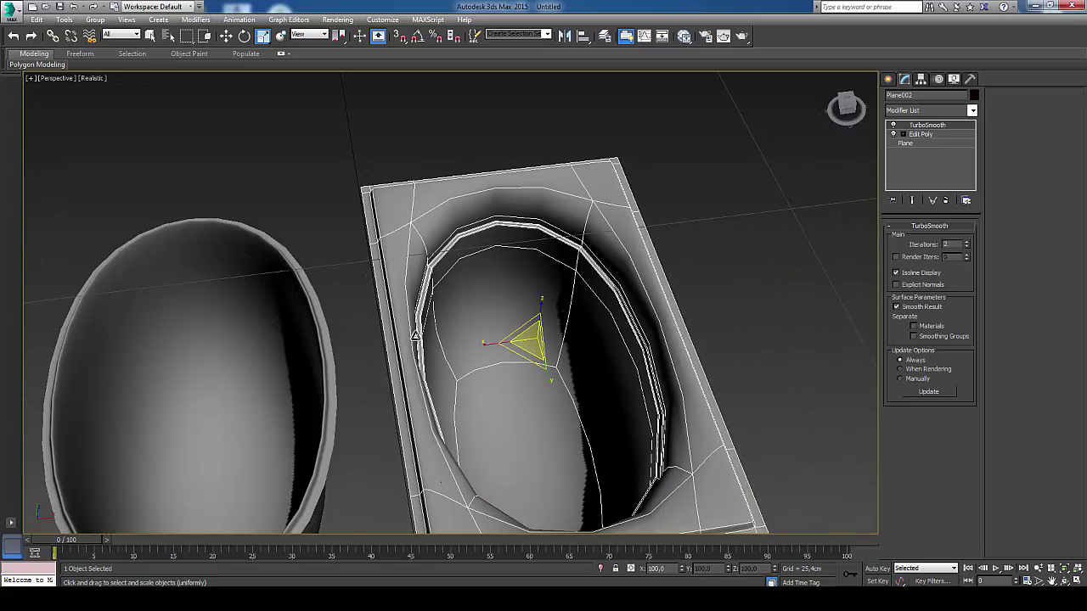
{"action": "left_click", "coordinate": [924, 135]}
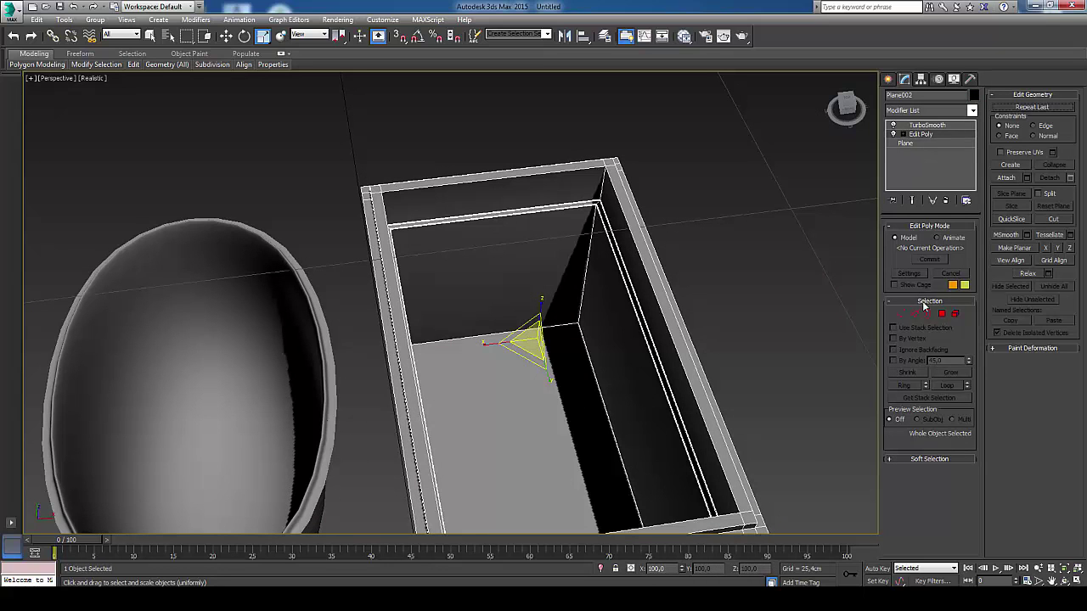
- Select the pan's floor polygon and convert it to its four border edges
{"action": "left_click", "coordinate": [945, 315]}
{"action": "left_click", "coordinate": [590, 416]}
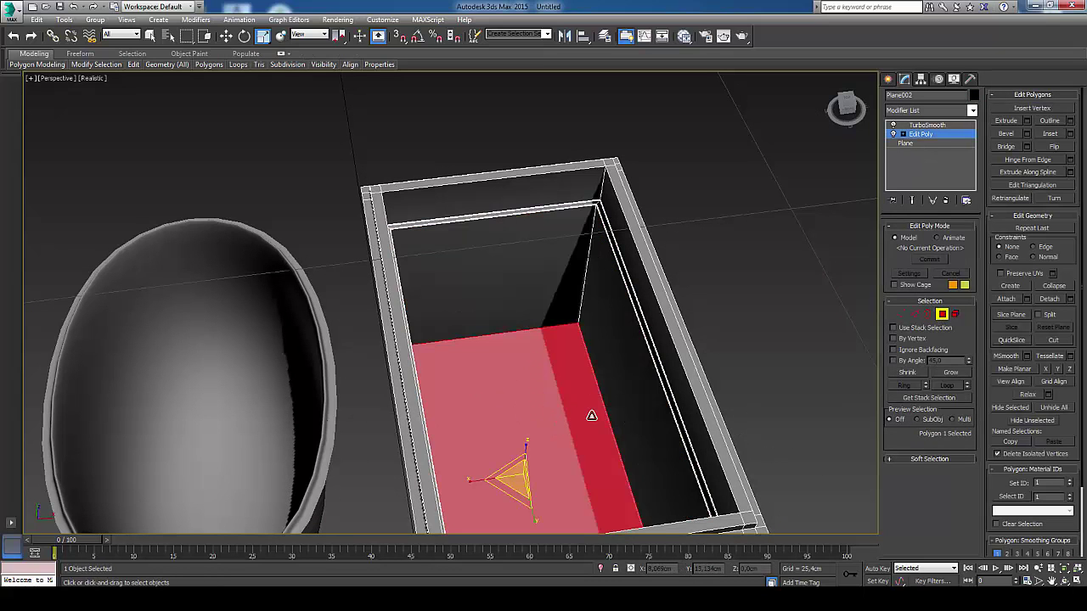
{"action": "left_click", "coordinate": [1064, 581]}
{"action": "mouse_move", "coordinate": [509, 400]}
{"action": "left_mouse_down"}
{"action": "mouse_move", "coordinate": [473, 345]}
{"action": "mouse_move", "coordinate": [485, 236]}
{"action": "mouse_move", "coordinate": [553, 278]}
{"action": "left_mouse_up"}
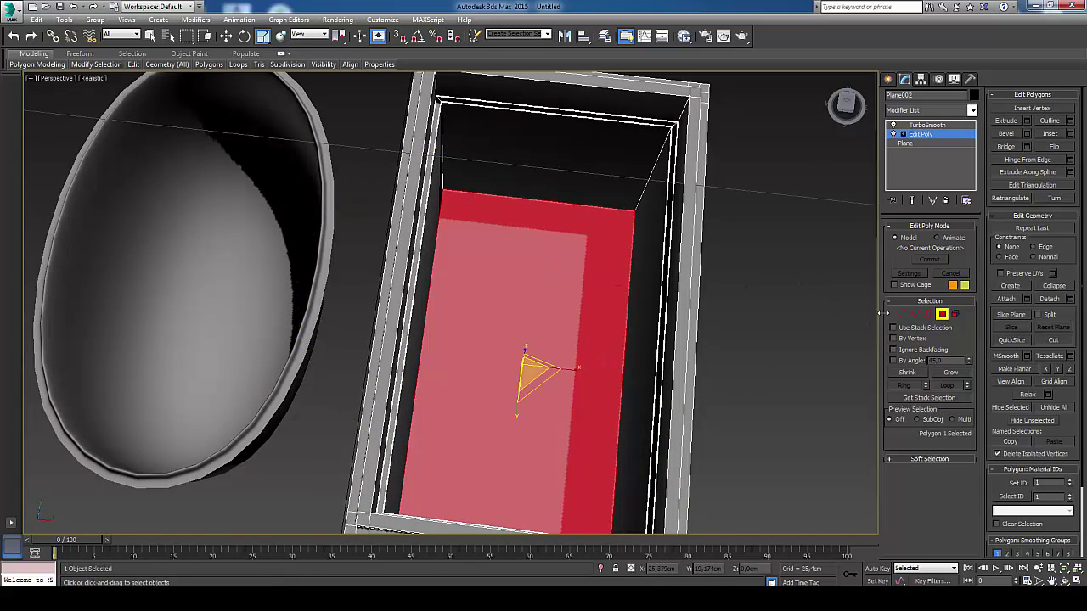
{"action": "left_click", "coordinate": [915, 315]}
{"action": "scroll", "coordinate": [736, 308], "scroll_direction": "up", "scroll_amount": 1}
{"action": "scroll", "coordinate": [660, 274], "scroll_direction": "up", "scroll_amount": 3}
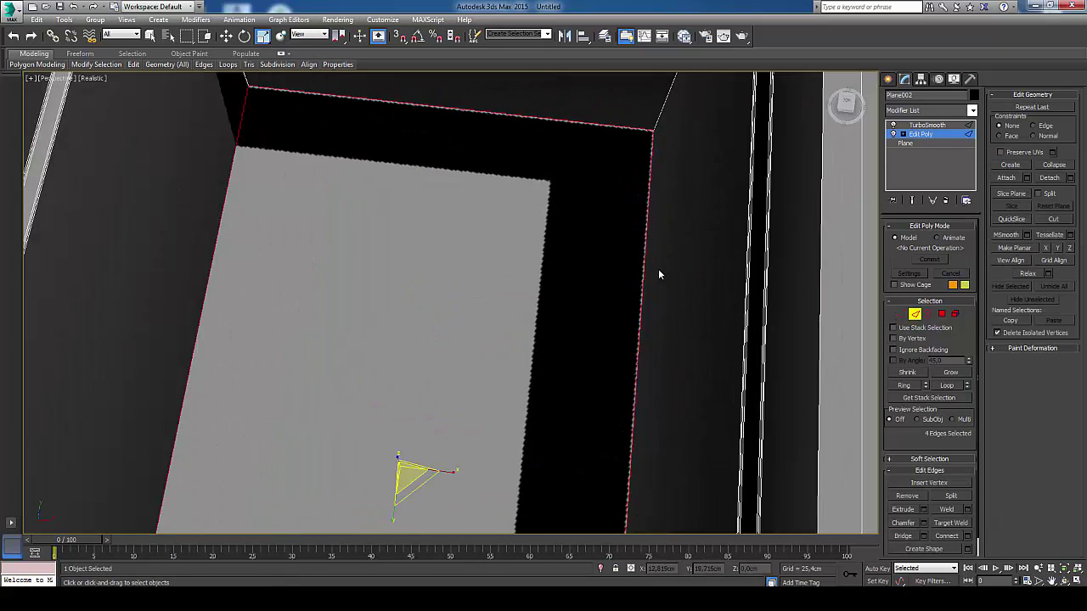
{"action": "scroll", "coordinate": [657, 270], "scroll_direction": "up", "scroll_amount": 2}
{"action": "middle_click_drag", "start_coordinate": [657, 270], "coordinate": [661, 354]}
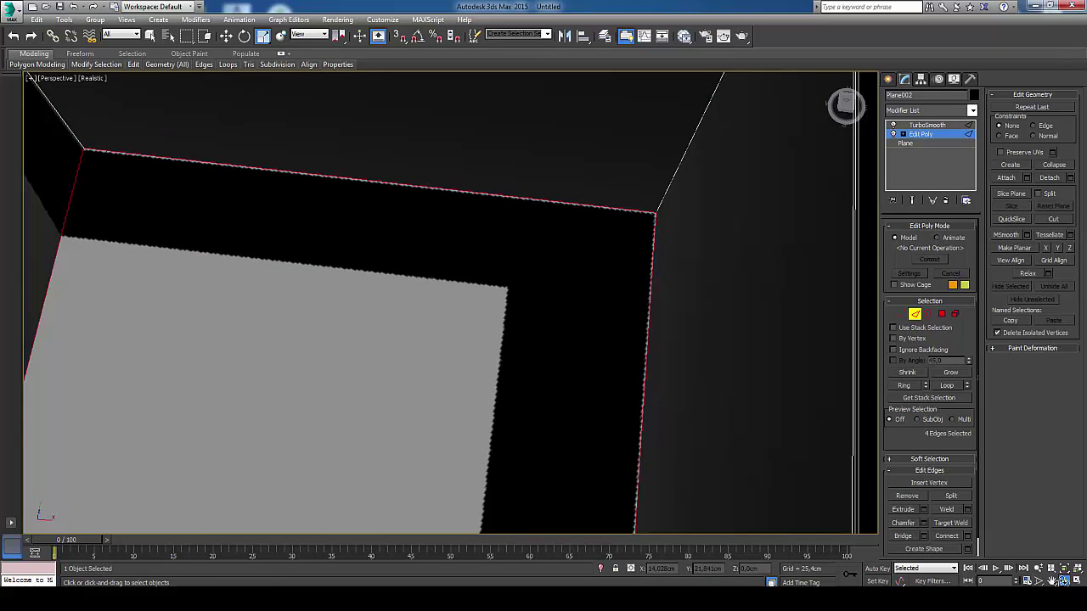
{"action": "mouse_move", "coordinate": [487, 247]}
{"action": "middle_mouse_down", "text": "alt"}
{"action": "mouse_move", "coordinate": [500, 226]}
{"action": "mouse_move", "coordinate": [563, 314]}
{"action": "mouse_move", "coordinate": [636, 304]}
{"action": "mouse_move", "coordinate": [836, 375]}
{"action": "middle_mouse_up", "text": "alt"}
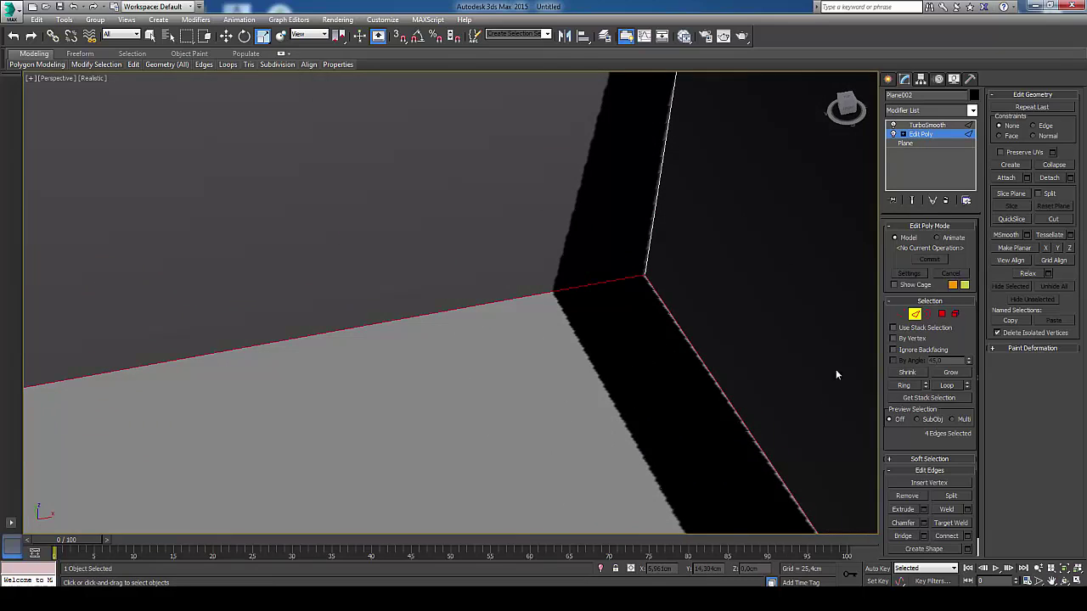
- Chamfer the four floor edges about 0,3cm with 1 segment, then show TurboSmooth again
{"action": "left_click", "coordinate": [925, 523]}
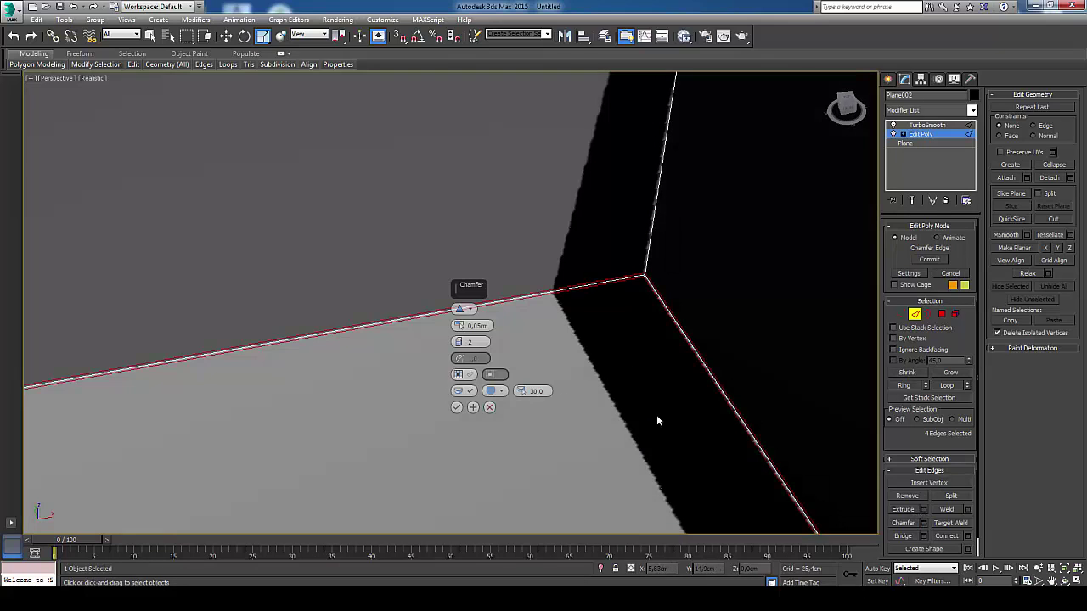
{"action": "left_click", "coordinate": [459, 345]}
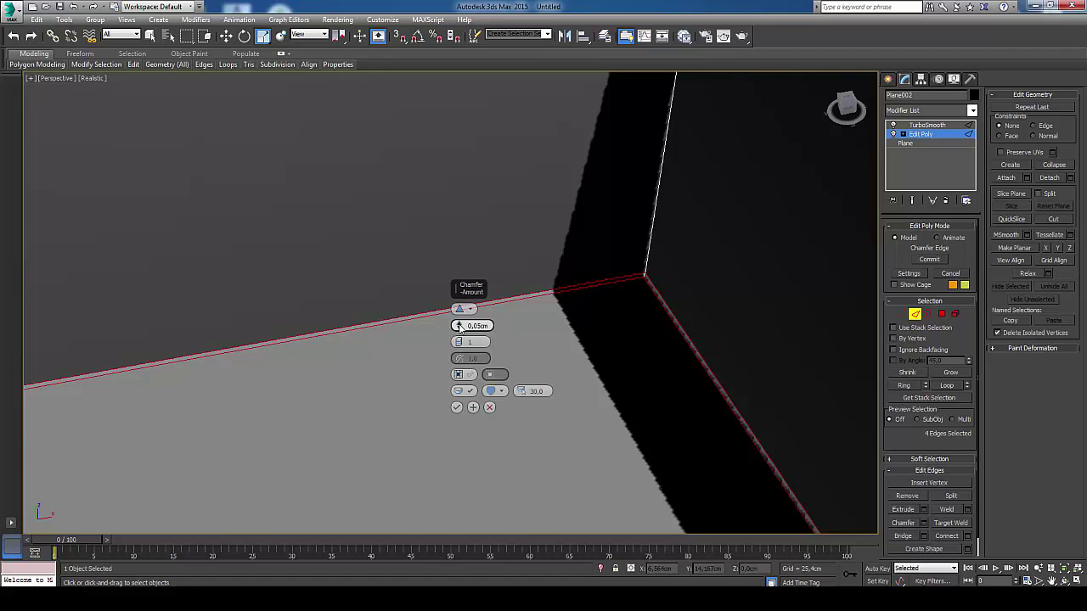
{"action": "scroll", "coordinate": [634, 367], "scroll_direction": "down", "scroll_amount": 2}
{"action": "scroll", "coordinate": [634, 368], "scroll_direction": "down", "scroll_amount": 2}
{"action": "scroll", "coordinate": [634, 368], "scroll_direction": "down", "scroll_amount": 2}
{"action": "scroll", "coordinate": [639, 367], "scroll_direction": "down", "scroll_amount": 3}
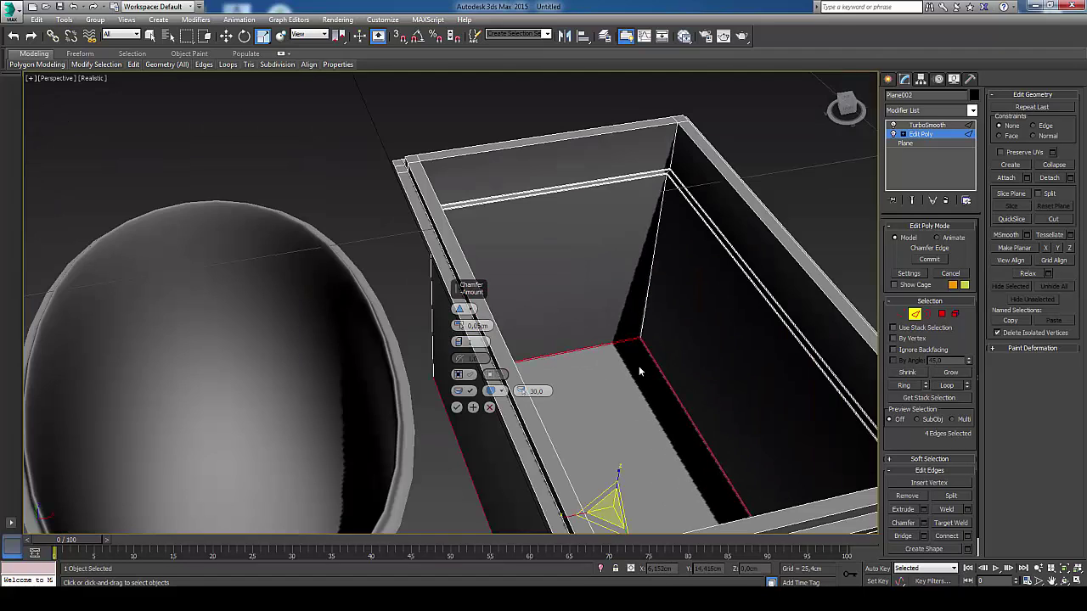
{"action": "middle_click_drag", "start_coordinate": [638, 366], "coordinate": [505, 340]}
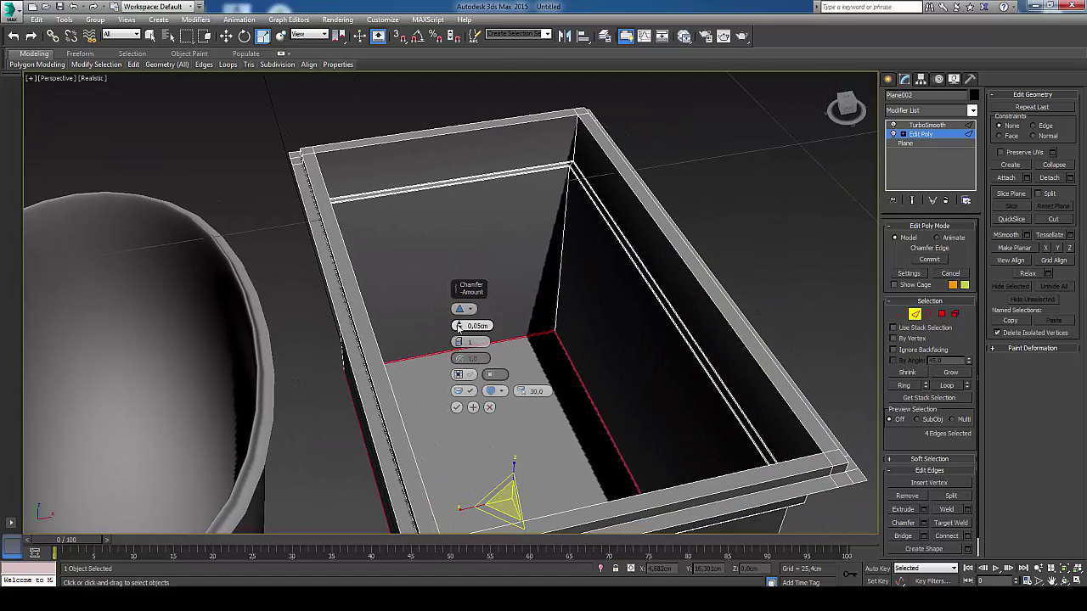
{"action": "left_click_drag", "start_coordinate": [458, 327], "coordinate": [460, 325]}
{"action": "type", "text": "0,2"}
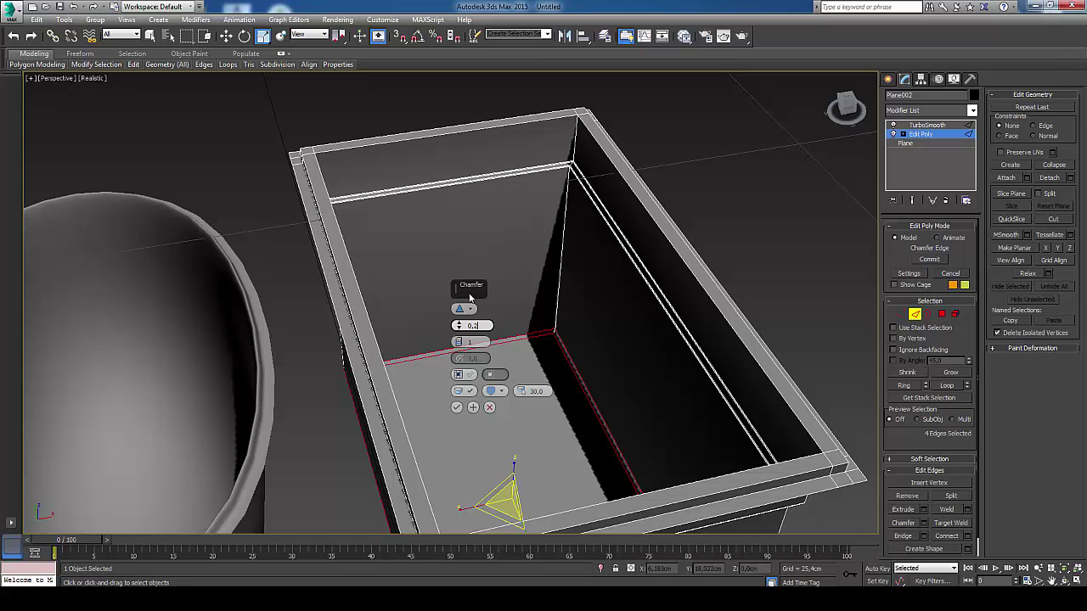
{"action": "left_click", "coordinate": [459, 407]}
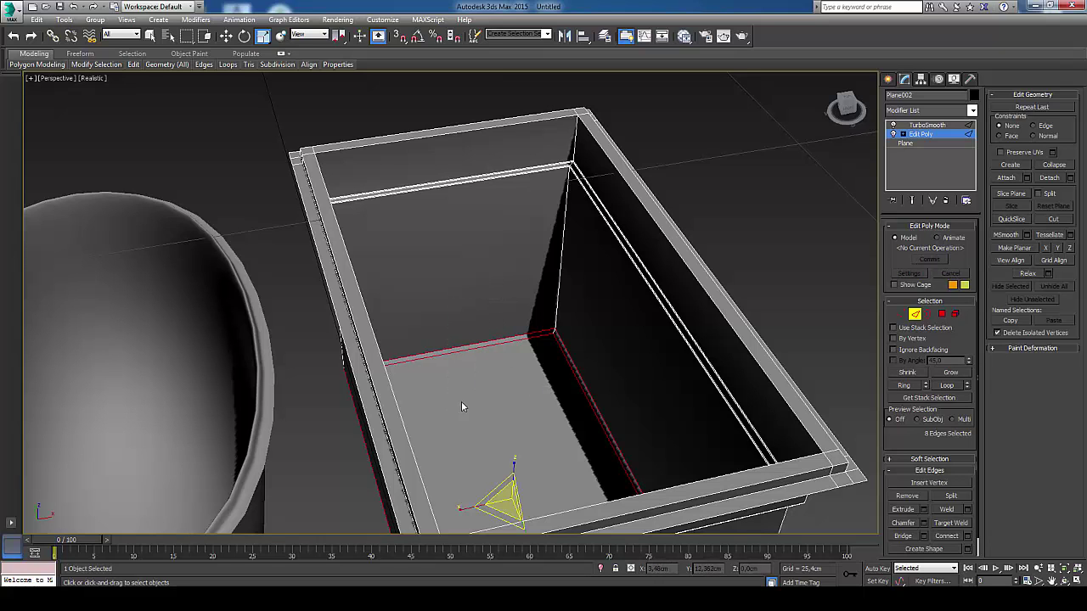
{"action": "left_click", "coordinate": [915, 314]}
{"action": "left_click", "coordinate": [928, 124]}
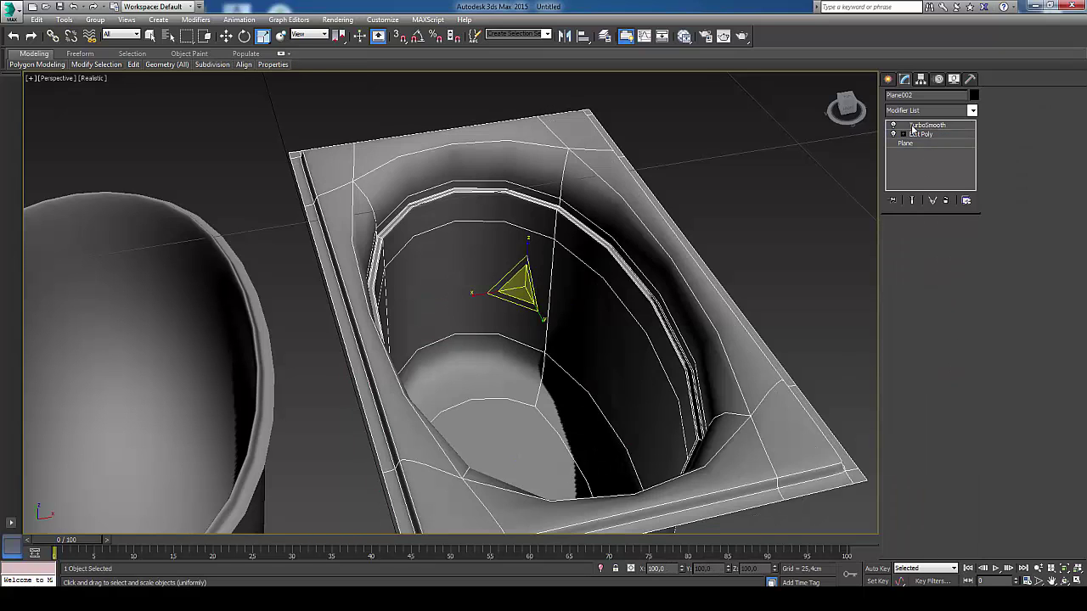
{"action": "left_click", "coordinate": [750, 212]}
{"action": "scroll", "coordinate": [750, 213], "scroll_direction": "down", "scroll_amount": 3}
{"action": "middle_click_drag", "start_coordinate": [679, 331], "coordinate": [554, 271]}
{"action": "left_click", "coordinate": [1064, 581]}
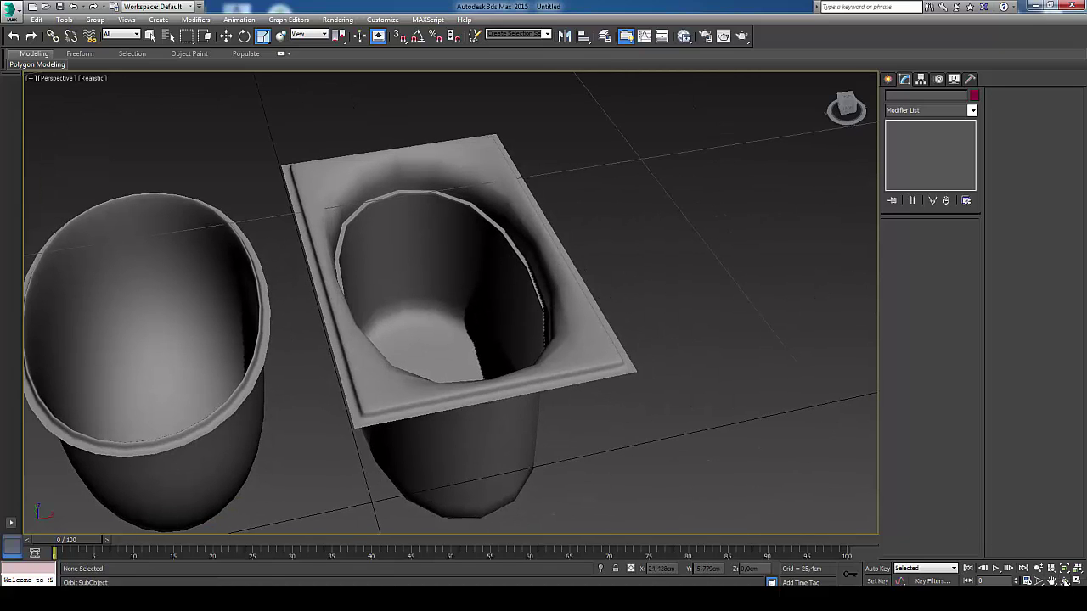
{"action": "mouse_move", "coordinate": [450, 264]}
{"action": "left_mouse_down"}
{"action": "mouse_move", "coordinate": [442, 340]}
{"action": "mouse_move", "coordinate": [453, 274]}
{"action": "mouse_move", "coordinate": [449, 286]}
{"action": "mouse_move", "coordinate": [432, 255]}
{"action": "mouse_move", "coordinate": [428, 303]}
{"action": "left_mouse_up"}
{"action": "right_click", "coordinate": [433, 251]}
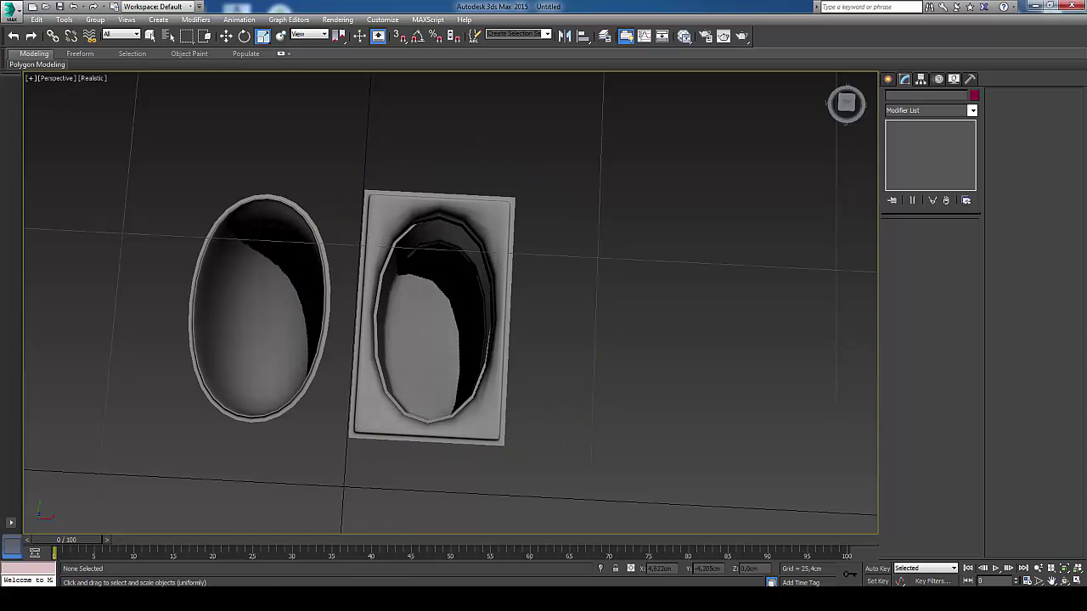
{"action": "key", "text": "alt+Tab"}
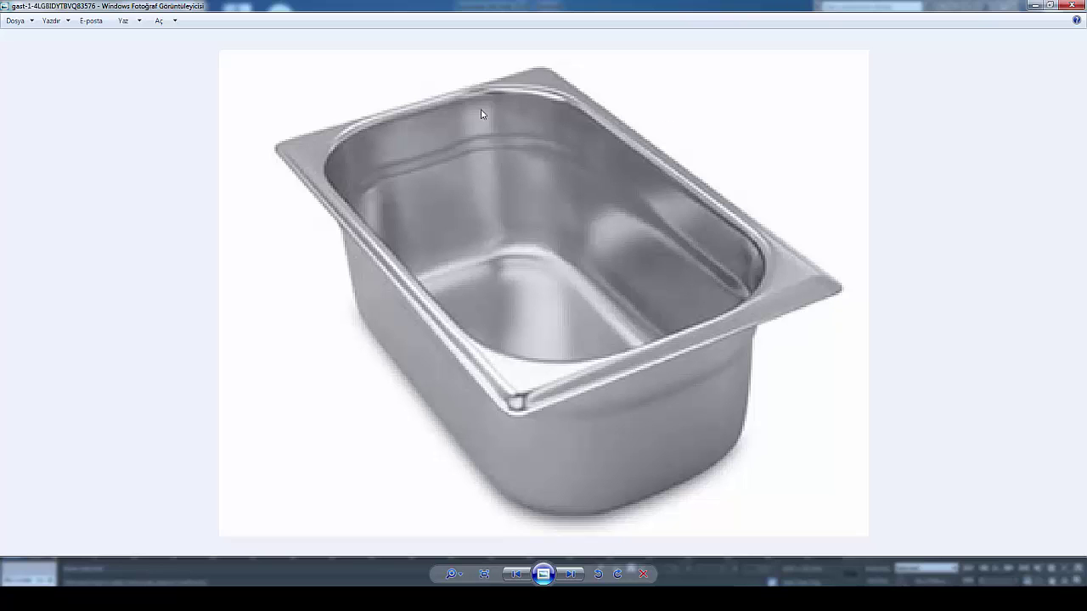
{"action": "left_click", "coordinate": [1033, 6]}
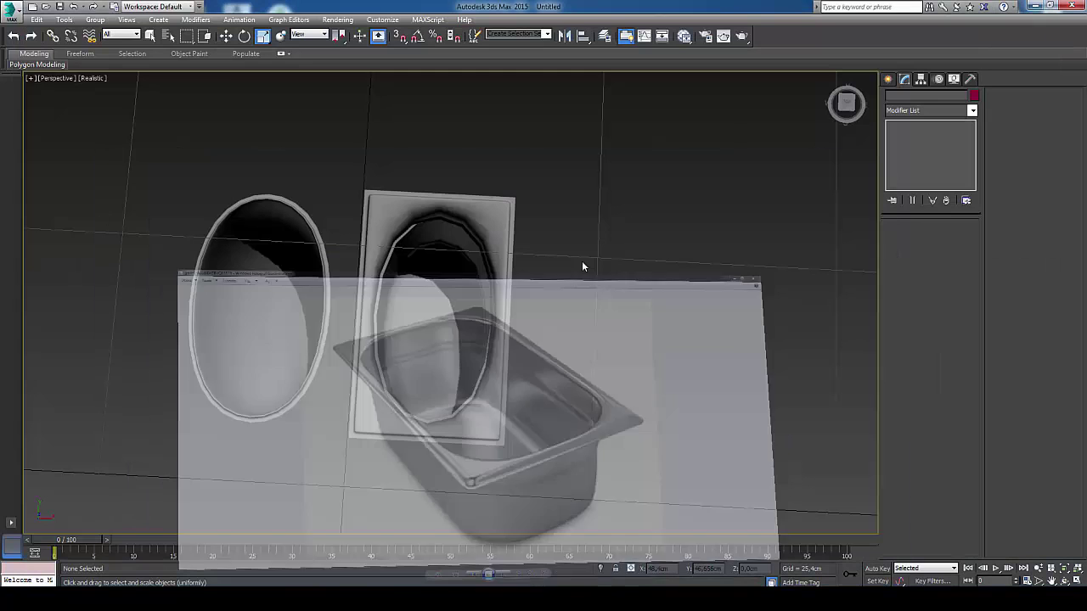
{"action": "left_click", "coordinate": [482, 417]}
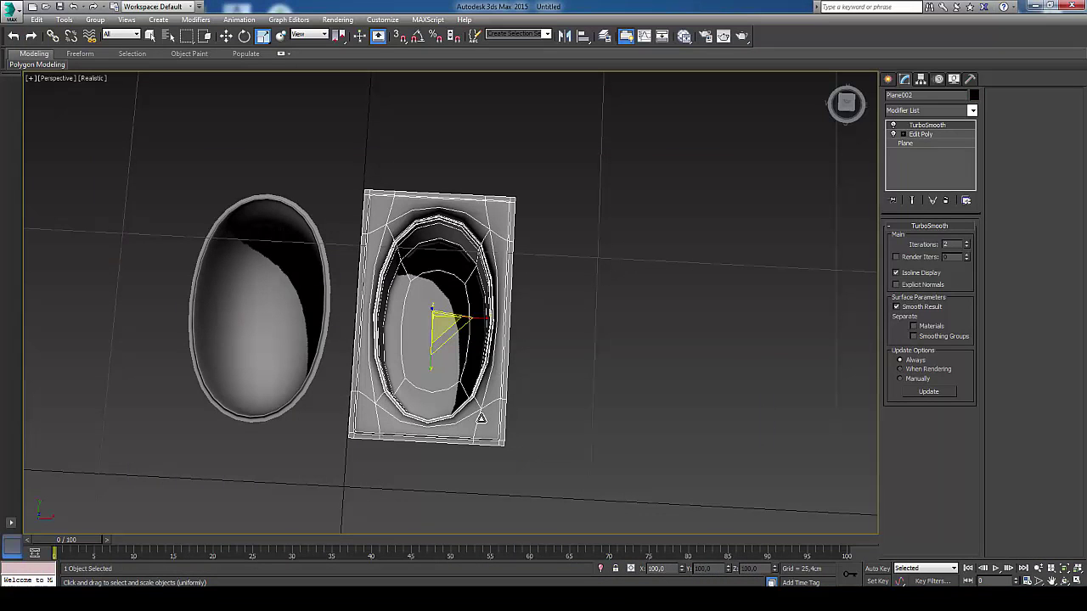
- At Edit Poly, loop-select the side wall edges and connect them with two new edge loops
{"action": "left_click", "coordinate": [921, 135]}
{"action": "left_click", "coordinate": [915, 315]}
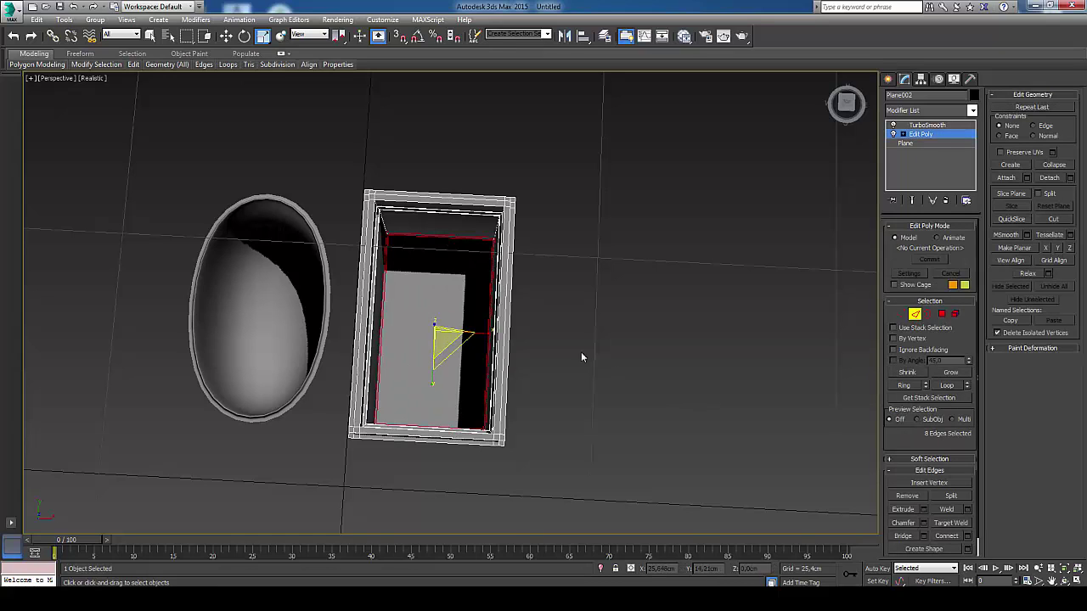
{"action": "key", "text": "alt+l"}
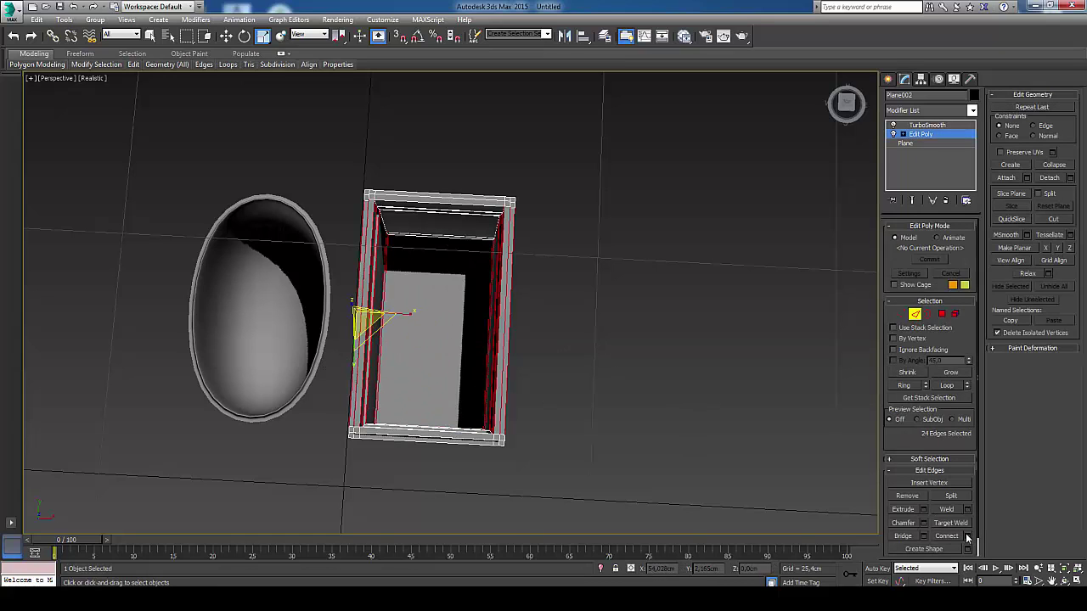
{"action": "left_click", "coordinate": [968, 536]}
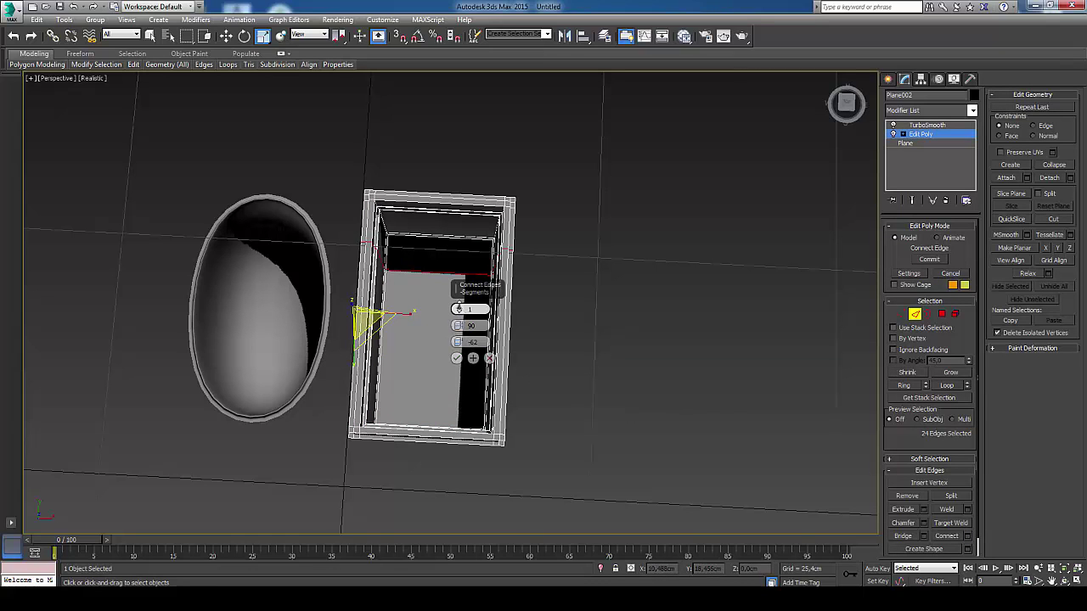
{"action": "left_click", "coordinate": [459, 309]}
{"action": "type", "text": "0"}
{"action": "key", "text": "Return"}
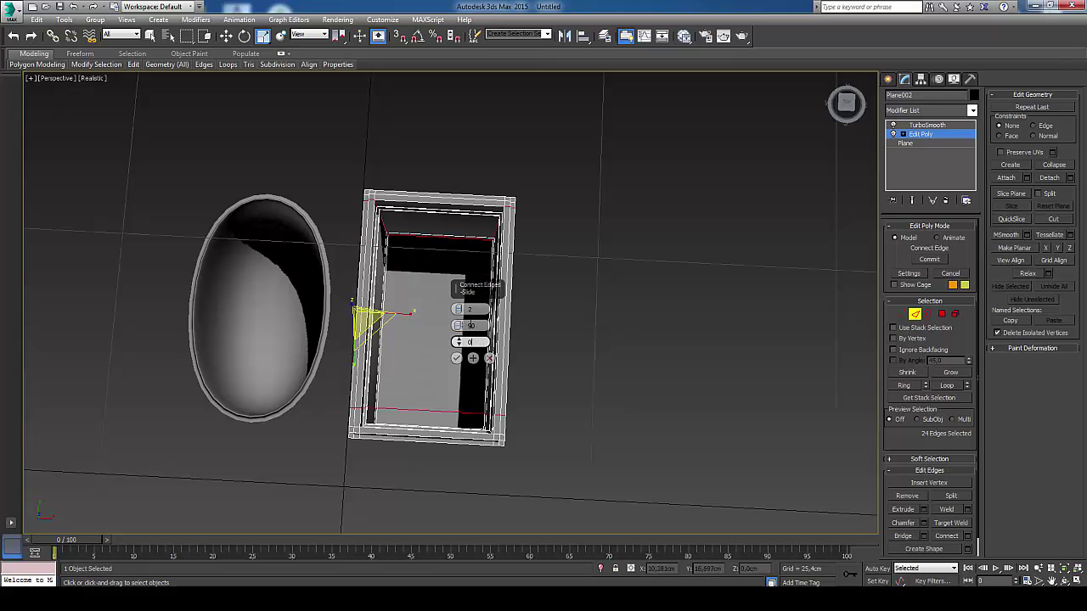
{"action": "key", "text": "Return"}
{"action": "key", "text": "Return"}
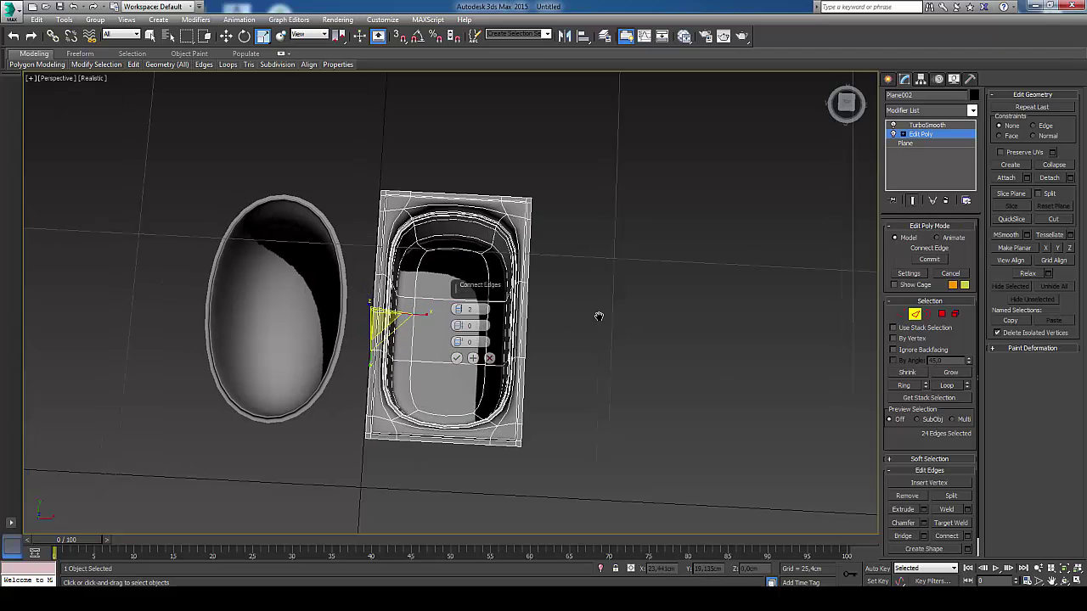
- Slide the two new edge loops closer together and commit the connection
{"action": "scroll", "coordinate": [594, 321], "scroll_direction": "up", "scroll_amount": 3}
{"action": "scroll", "coordinate": [589, 328], "scroll_direction": "up", "scroll_amount": 3}
{"action": "middle_click_drag", "start_coordinate": [708, 391], "coordinate": [602, 382]}
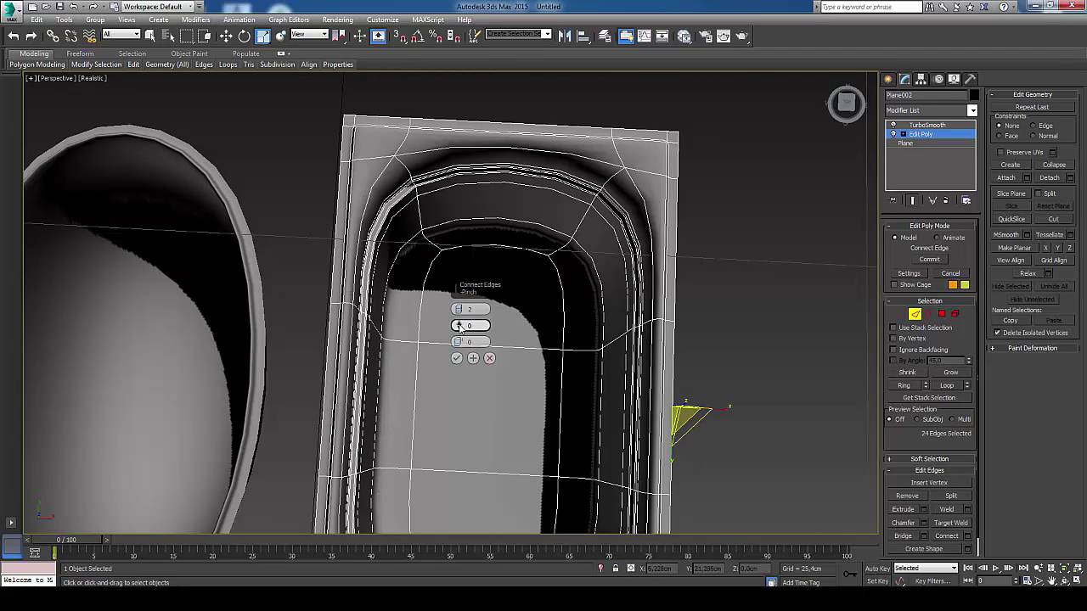
{"action": "mouse_move", "coordinate": [459, 325]}
{"action": "left_mouse_down"}
{"action": "mouse_move", "coordinate": [458, 310]}
{"action": "mouse_move", "coordinate": [481, 294]}
{"action": "mouse_move", "coordinate": [459, 326]}
{"action": "mouse_move", "coordinate": [477, 325]}
{"action": "left_mouse_up"}
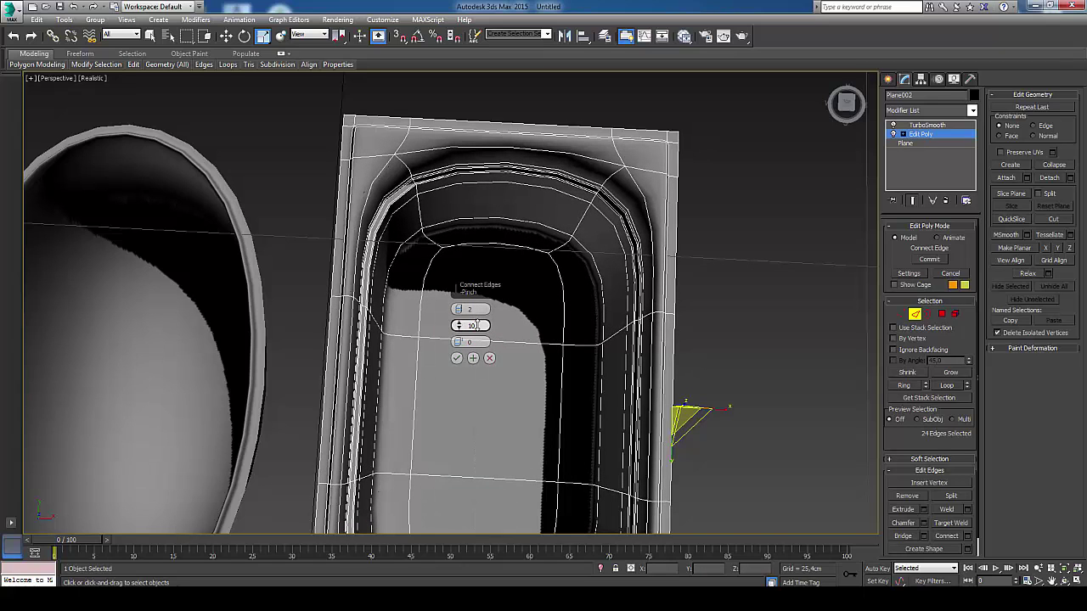
{"action": "scroll", "coordinate": [577, 404], "scroll_direction": "down", "scroll_amount": 5}
{"action": "scroll", "coordinate": [577, 403], "scroll_direction": "up", "scroll_amount": 2}
{"action": "left_click", "coordinate": [1064, 581]}
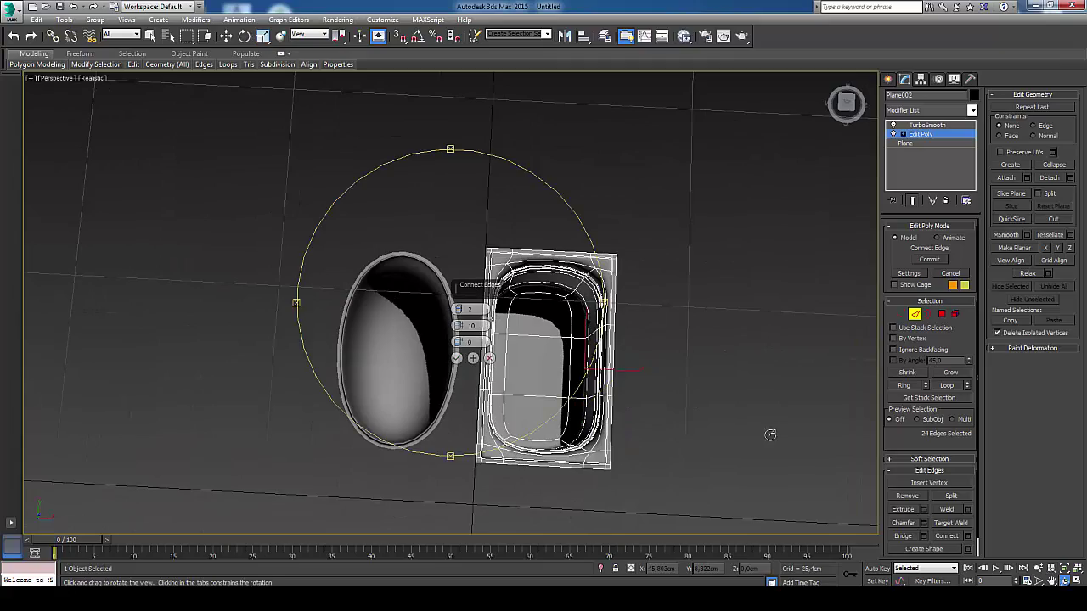
{"action": "mouse_move", "coordinate": [569, 367]}
{"action": "left_mouse_down"}
{"action": "mouse_move", "coordinate": [570, 352]}
{"action": "mouse_move", "coordinate": [556, 381]}
{"action": "mouse_move", "coordinate": [566, 325]}
{"action": "mouse_move", "coordinate": [575, 381]}
{"action": "mouse_move", "coordinate": [558, 388]}
{"action": "mouse_move", "coordinate": [451, 315]}
{"action": "mouse_move", "coordinate": [456, 352]}
{"action": "left_mouse_up"}
{"action": "scroll", "coordinate": [571, 353], "scroll_direction": "up", "scroll_amount": 5}
{"action": "key", "text": "Escape"}
{"action": "left_click", "coordinate": [457, 359]}
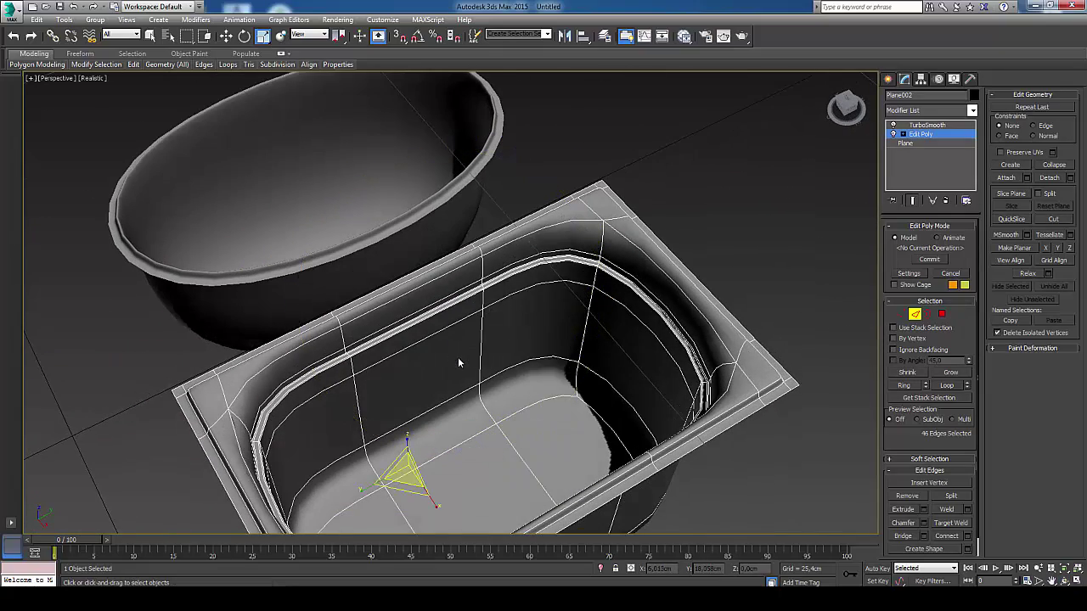
- Turn off Show End Result, pick a tub corner edge, and return to Edit Poly
{"action": "left_click", "coordinate": [913, 202]}
{"action": "middle_click_drag", "start_coordinate": [545, 207], "coordinate": [566, 206]}
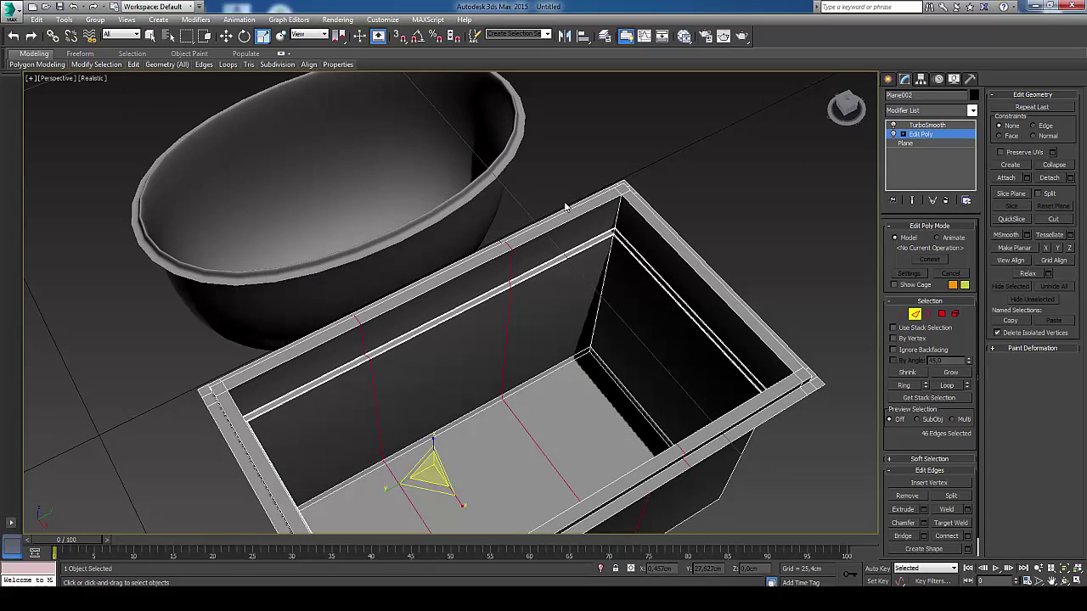
{"action": "left_click", "coordinate": [622, 223]}
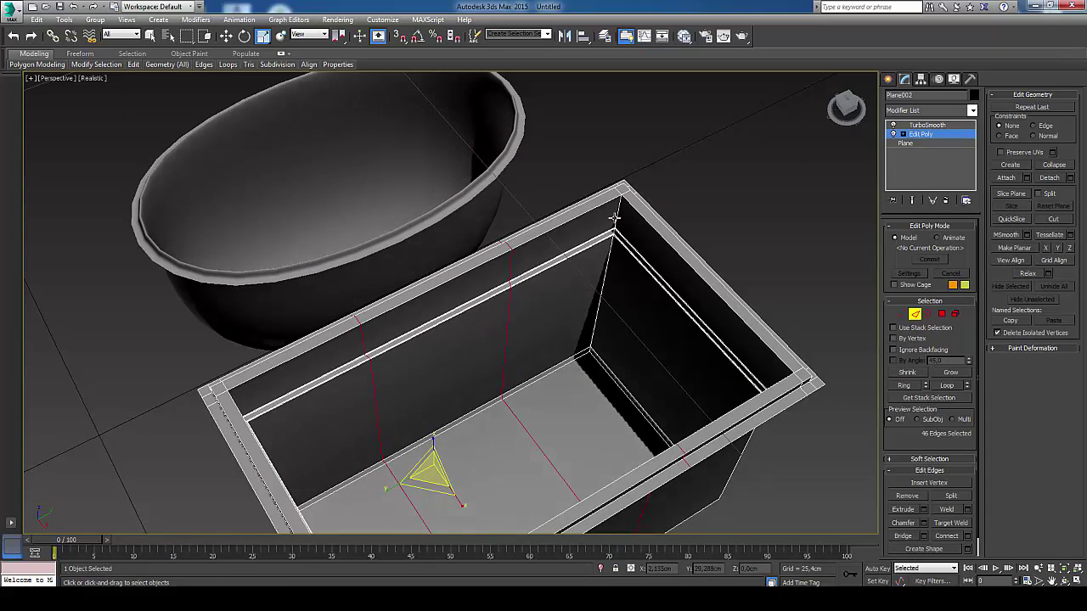
{"action": "left_click", "coordinate": [915, 314]}
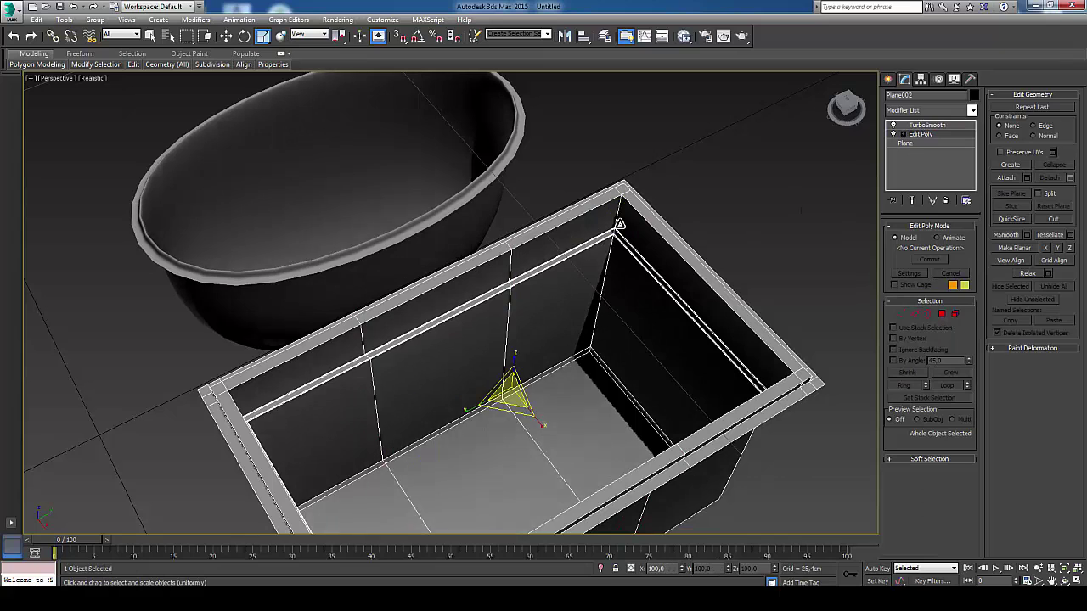
{"action": "left_click", "coordinate": [928, 125]}
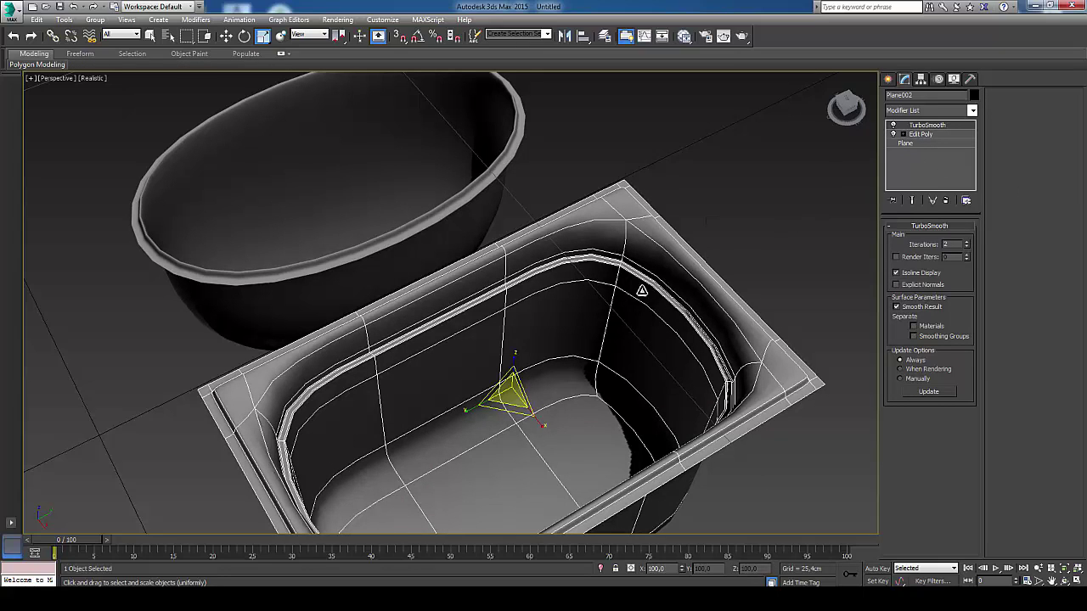
{"action": "left_click", "coordinate": [894, 126]}
{"action": "left_click", "coordinate": [919, 135]}
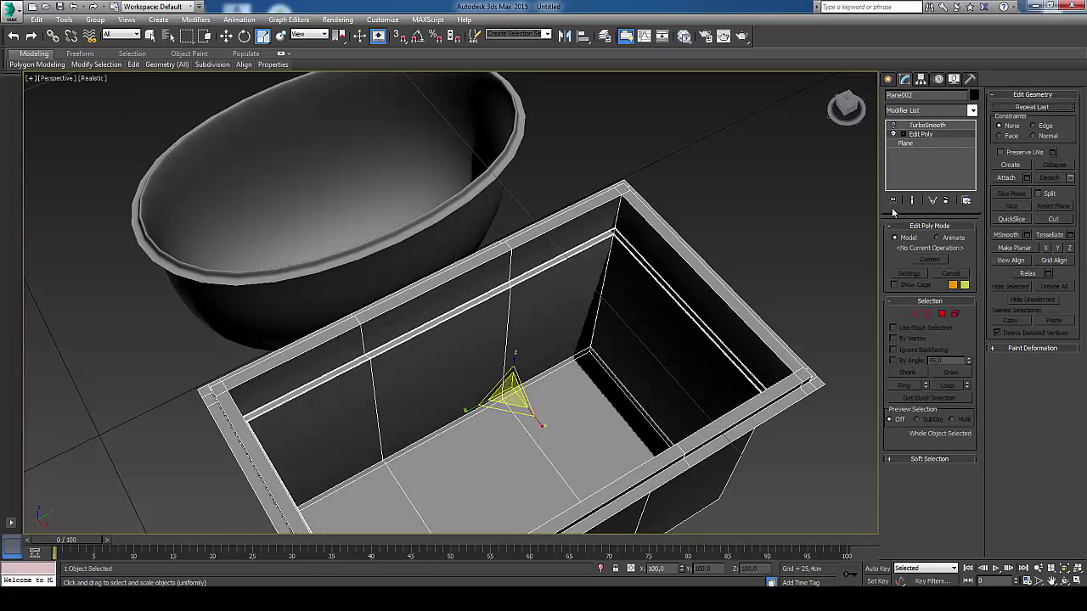
- Ring-select the tub's corner wall edges and connect them with 4 segments at pinch 77
{"action": "left_click", "coordinate": [916, 314]}
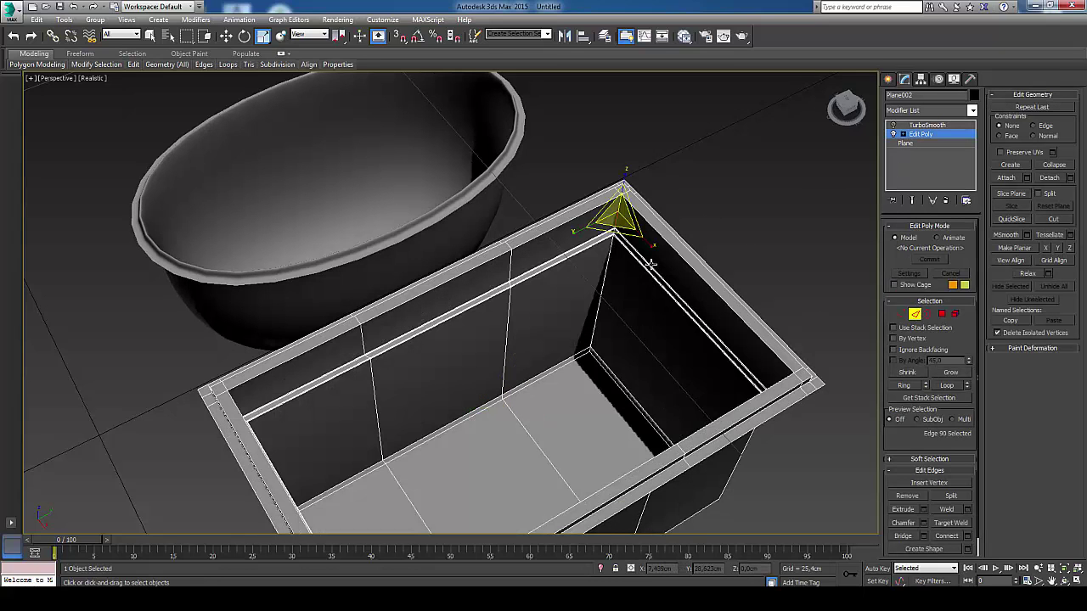
{"action": "left_click", "coordinate": [904, 385]}
{"action": "middle_click_drag", "start_coordinate": [857, 391], "coordinate": [642, 360]}
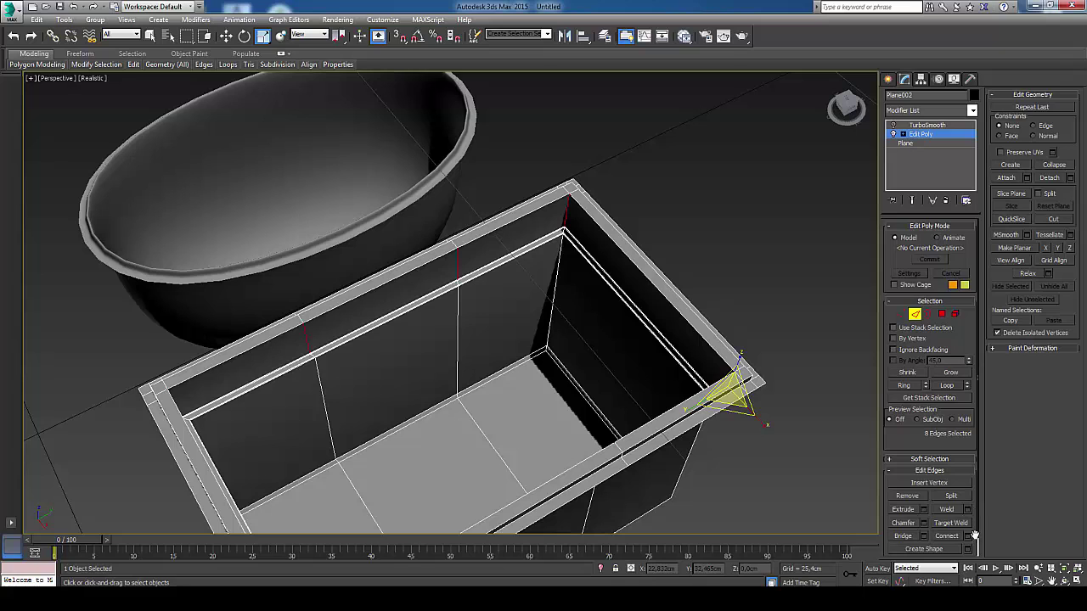
{"action": "left_click", "coordinate": [968, 537]}
{"action": "scroll", "coordinate": [568, 276], "scroll_direction": "up", "scroll_amount": 2}
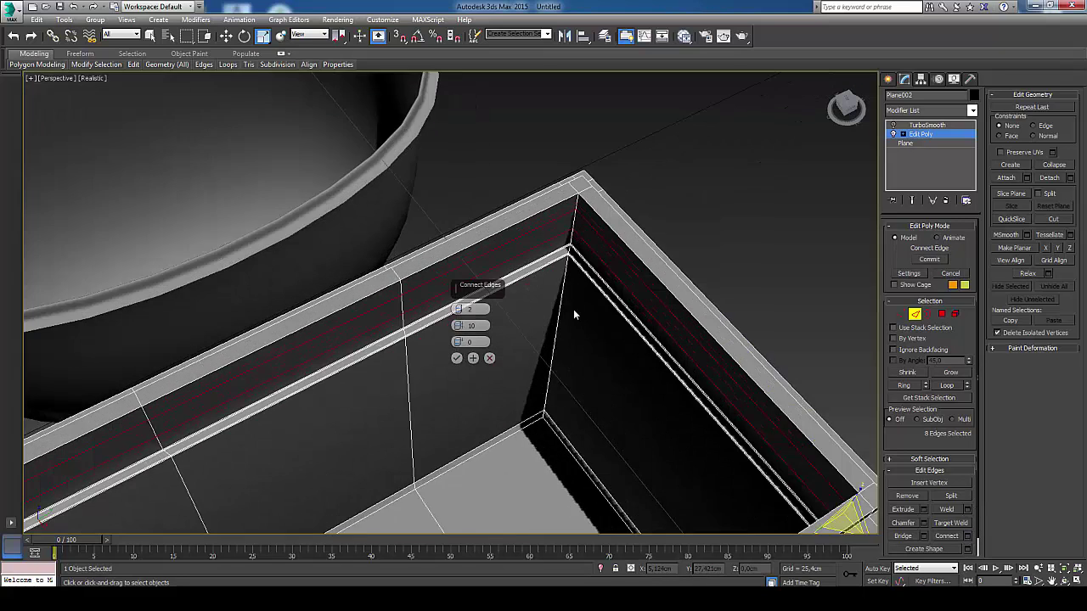
{"action": "scroll", "coordinate": [573, 309], "scroll_direction": "up", "scroll_amount": 3}
{"action": "scroll", "coordinate": [573, 309], "scroll_direction": "up", "scroll_amount": 2}
{"action": "scroll", "coordinate": [527, 339], "scroll_direction": "up", "scroll_amount": 2}
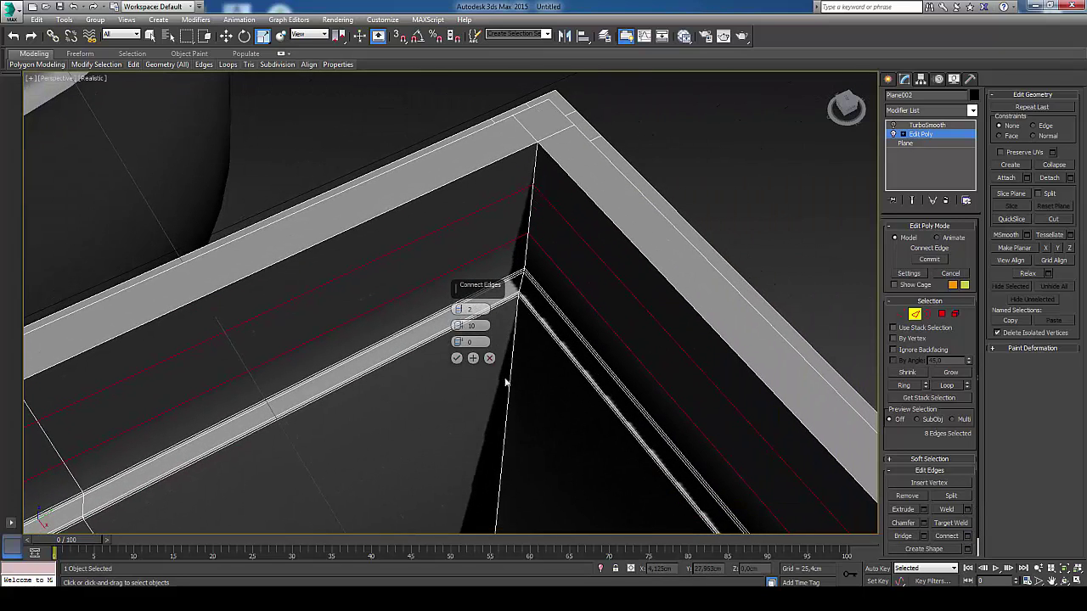
{"action": "left_click_drag", "start_coordinate": [459, 311], "coordinate": [481, 175]}
{"action": "left_click", "coordinate": [459, 308]}
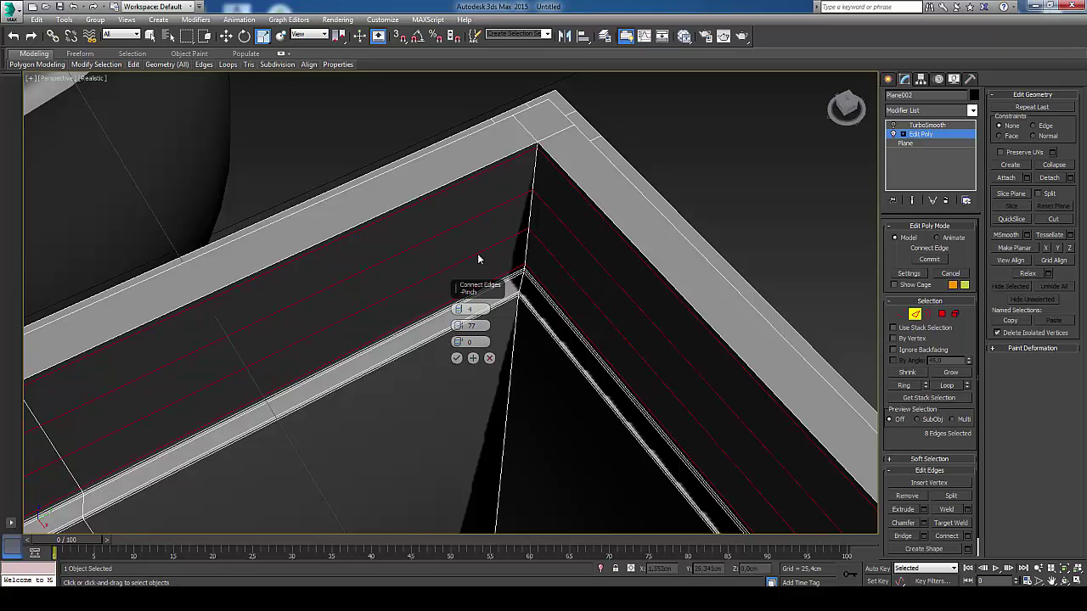
{"action": "left_click", "coordinate": [457, 358]}
{"action": "left_click", "coordinate": [915, 316]}
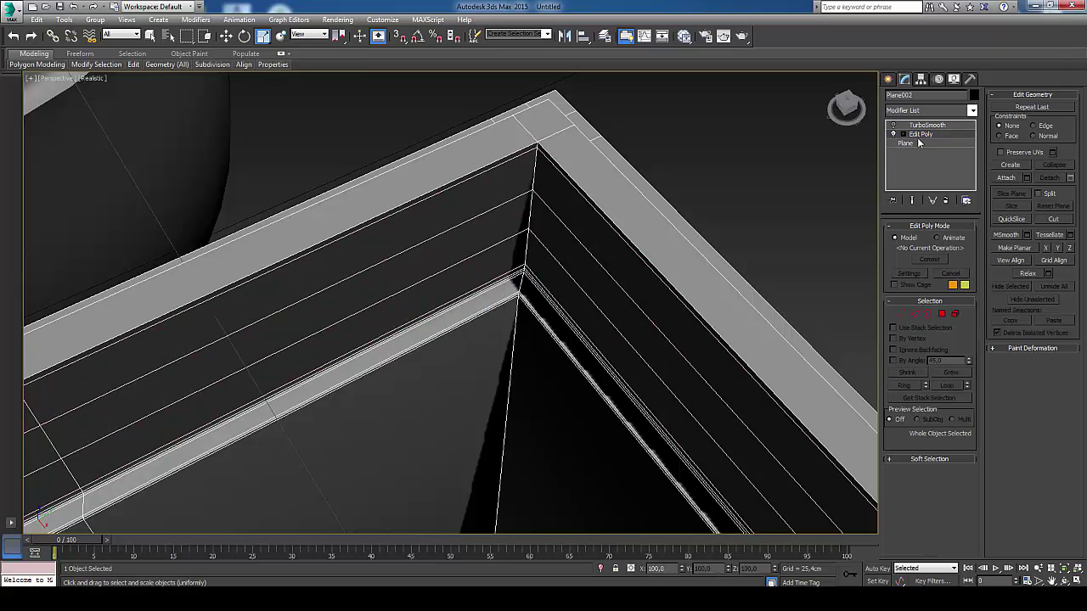
- Return to the TurboSmooth level at 3 iterations and deselect the tub to judge its corners
{"action": "left_click", "coordinate": [917, 126]}
{"action": "left_click", "coordinate": [761, 268]}
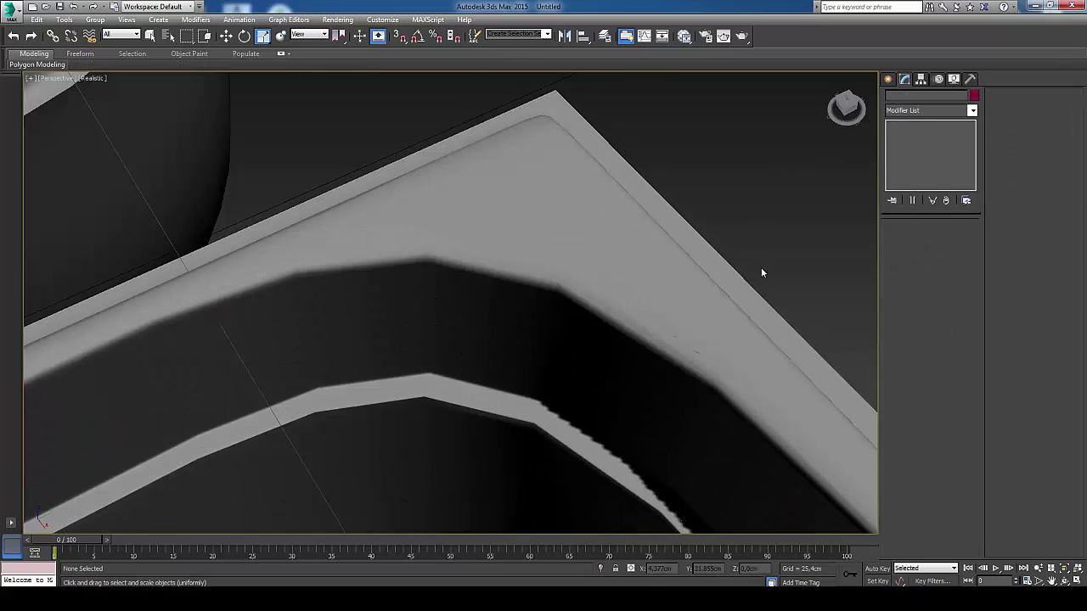
{"action": "scroll", "coordinate": [761, 267], "scroll_direction": "down", "scroll_amount": 5}
{"action": "scroll", "coordinate": [761, 266], "scroll_direction": "down", "scroll_amount": 5}
{"action": "scroll", "coordinate": [761, 267], "scroll_direction": "up", "scroll_amount": 2}
{"action": "left_click", "coordinate": [722, 356]}
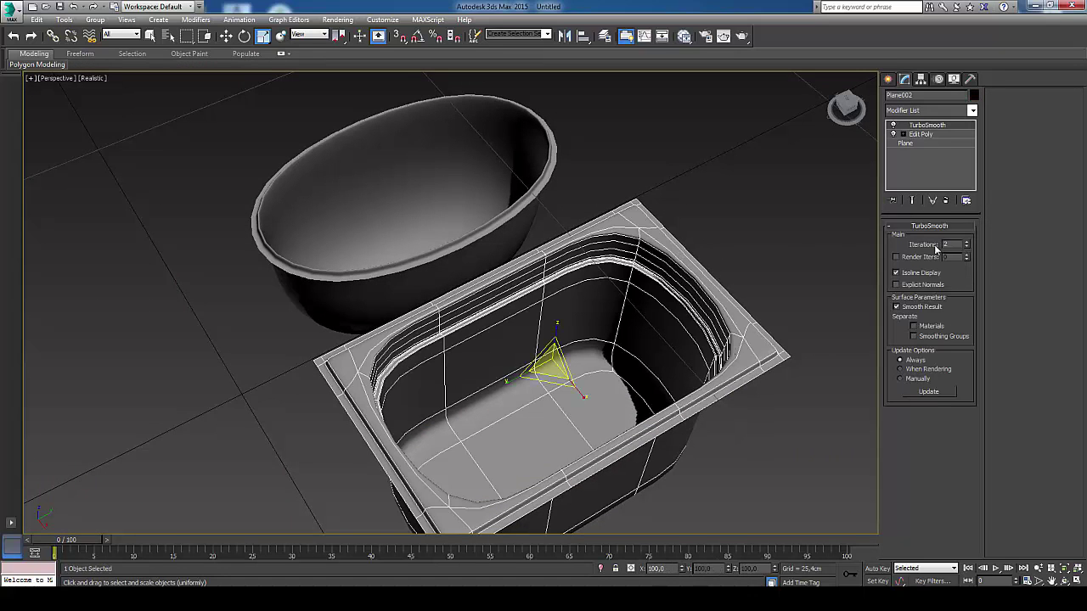
{"action": "left_click", "coordinate": [811, 282]}
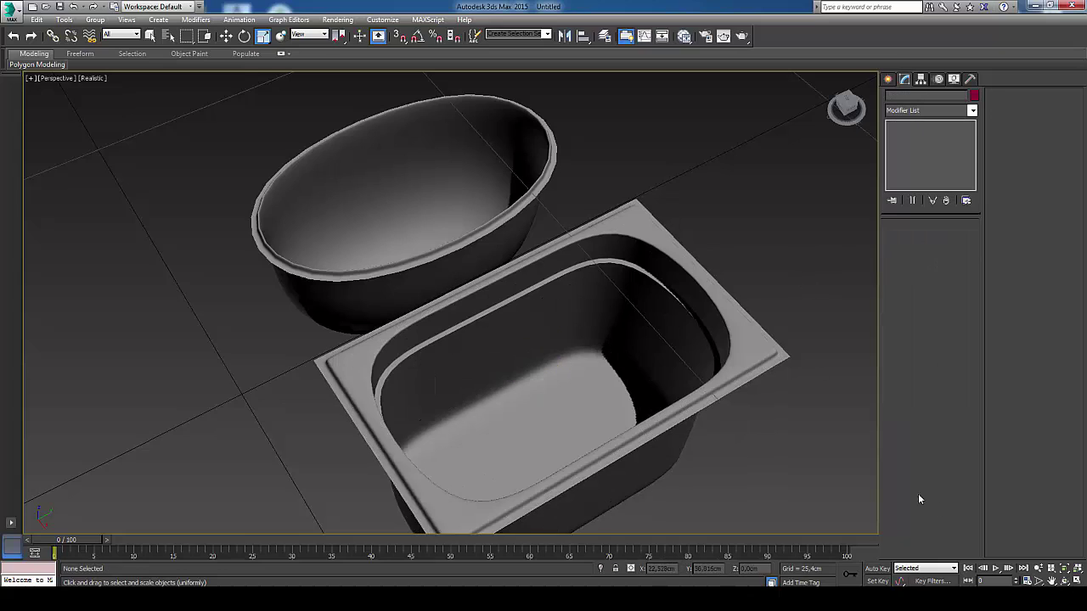
- Orbit and pan around both tubs, toggling the rectangular tub's selection to inspect its rounded rim
{"action": "left_click", "coordinate": [1064, 581]}
{"action": "mouse_move", "coordinate": [382, 284]}
{"action": "left_mouse_down"}
{"action": "mouse_move", "coordinate": [456, 318]}
{"action": "mouse_move", "coordinate": [570, 296]}
{"action": "mouse_move", "coordinate": [443, 347]}
{"action": "left_mouse_up"}
{"action": "key", "text": "r"}
{"action": "left_click", "coordinate": [354, 225]}
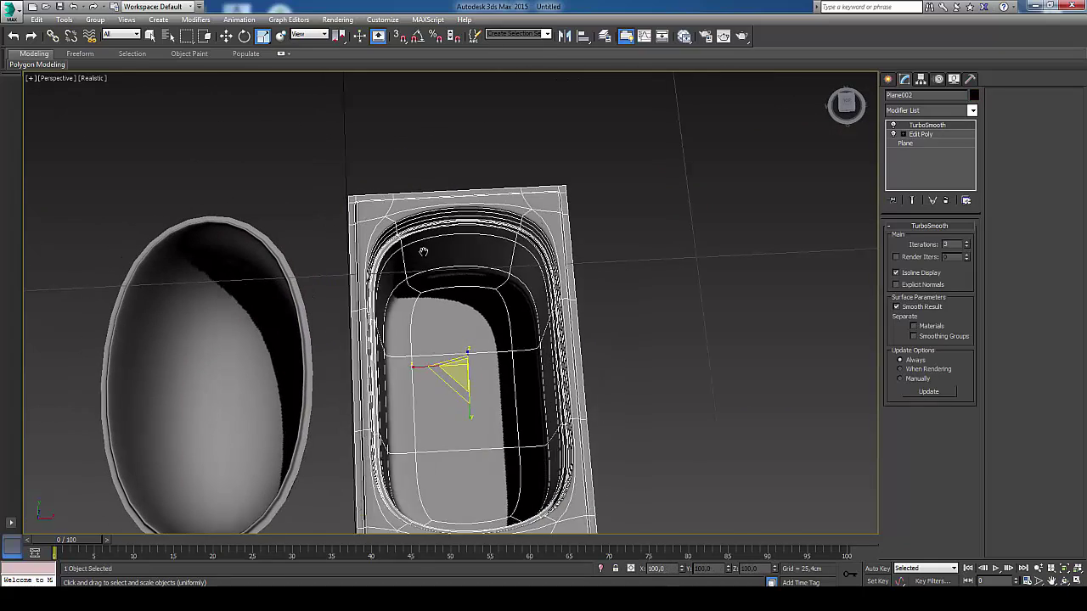
{"action": "mouse_move", "coordinate": [642, 288]}
{"action": "middle_mouse_down"}
{"action": "mouse_move", "coordinate": [731, 276]}
{"action": "mouse_move", "coordinate": [735, 255]}
{"action": "middle_mouse_up"}
{"action": "left_click", "coordinate": [711, 292]}
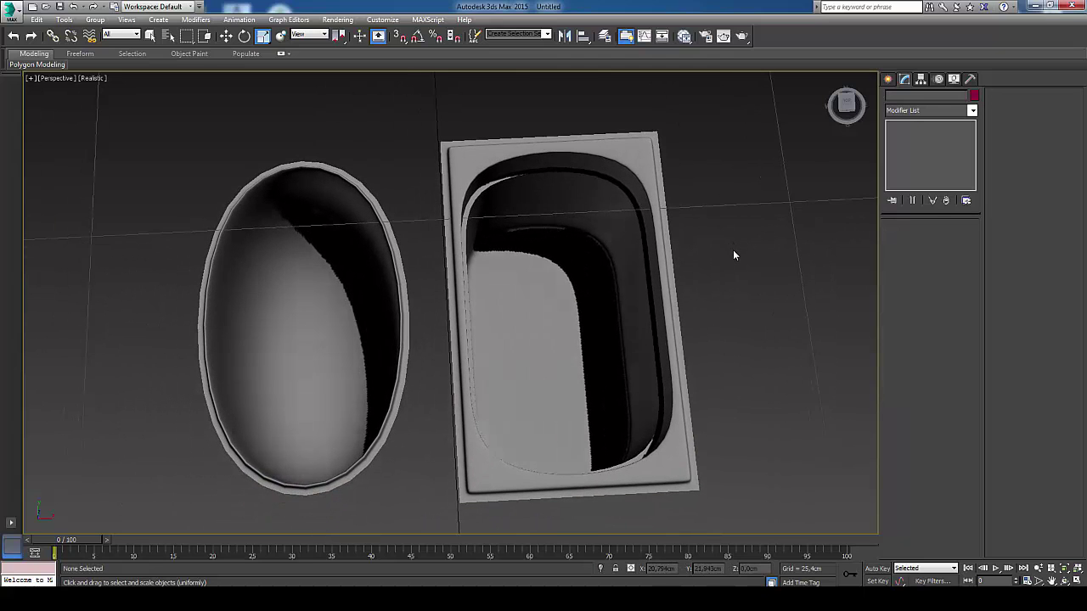
{"action": "mouse_move", "coordinate": [554, 268]}
{"action": "middle_mouse_down"}
{"action": "mouse_move", "coordinate": [584, 271]}
{"action": "mouse_move", "coordinate": [546, 240]}
{"action": "middle_mouse_up"}
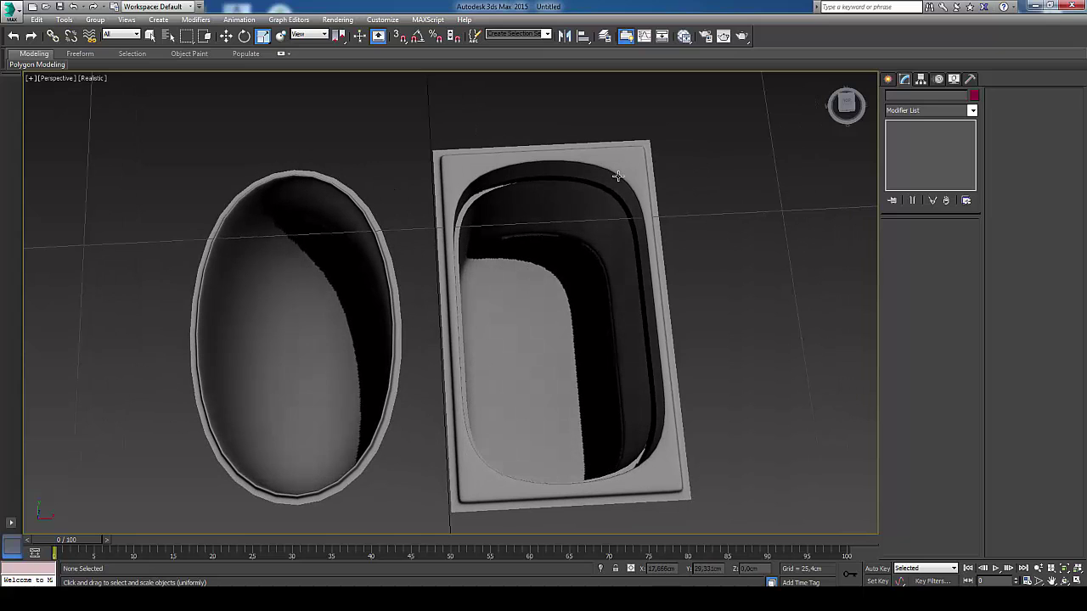
{"action": "left_click", "coordinate": [552, 323]}
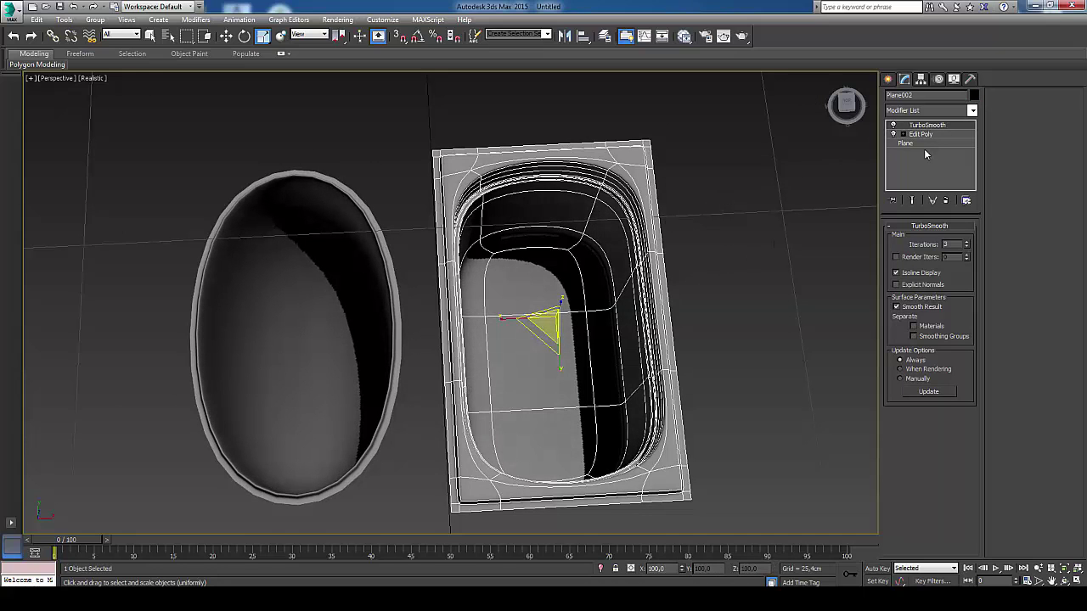
{"action": "left_click", "coordinate": [722, 304]}
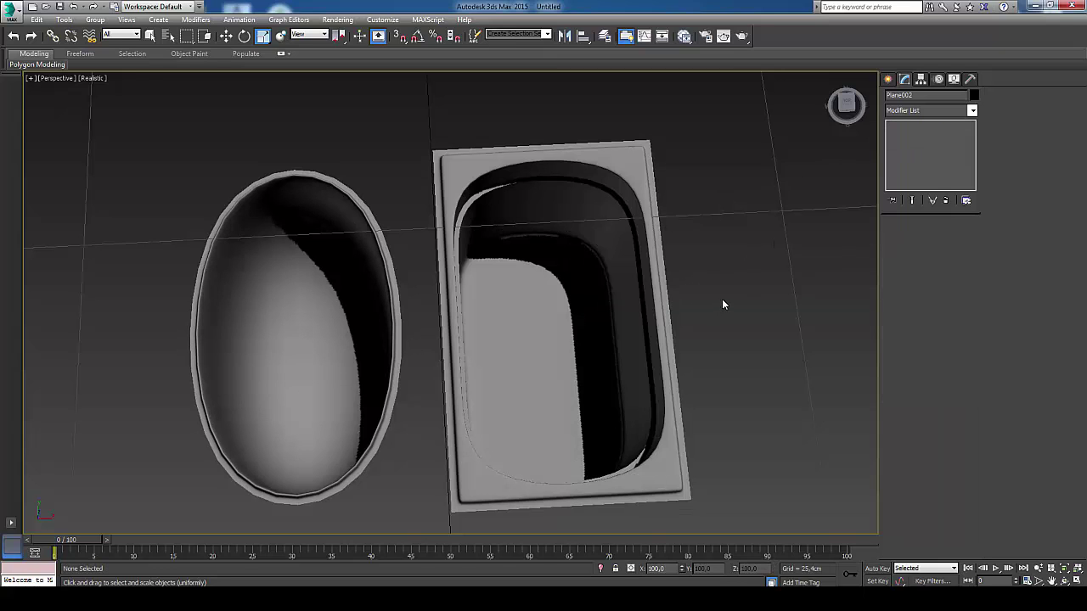
{"action": "left_click", "coordinate": [595, 248]}
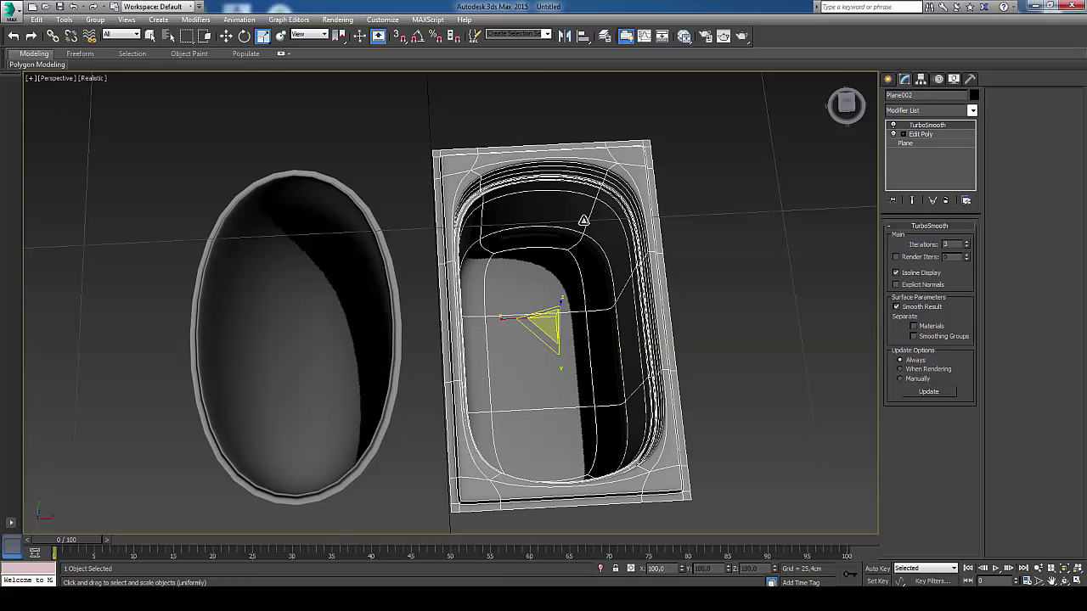
{"action": "left_click", "coordinate": [725, 301]}
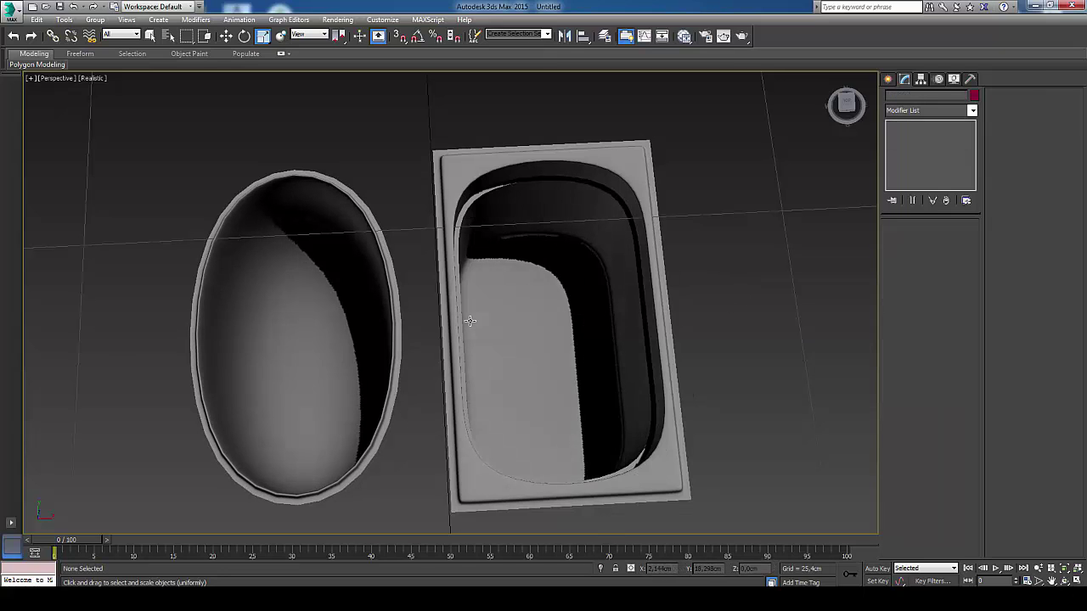
{"action": "left_click", "coordinate": [507, 394]}
{"action": "left_click", "coordinate": [376, 377]}
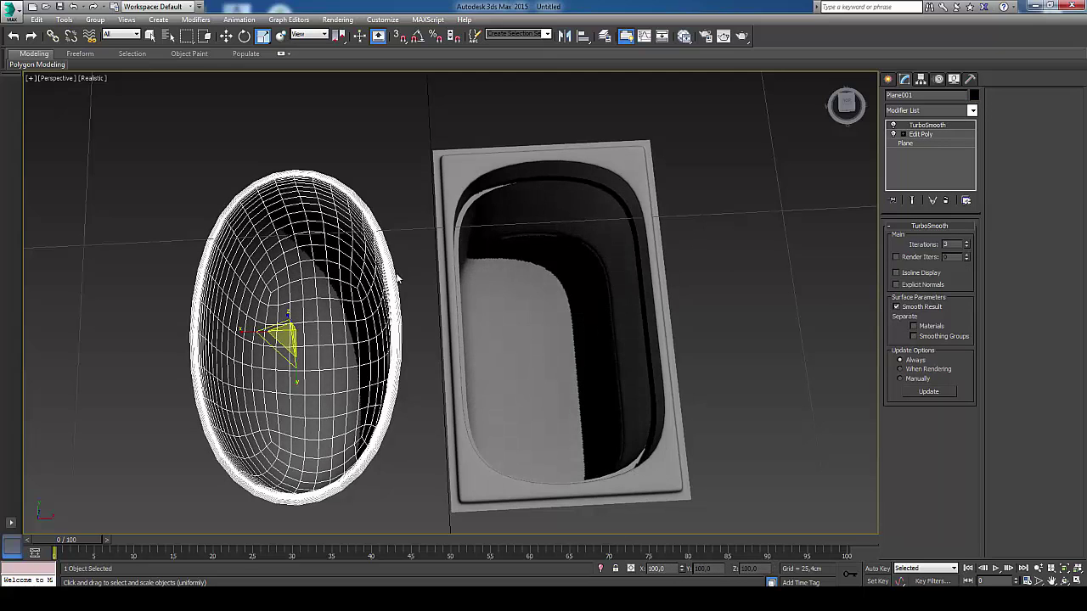
{"action": "middle_click_drag", "start_coordinate": [395, 276], "coordinate": [431, 269]}
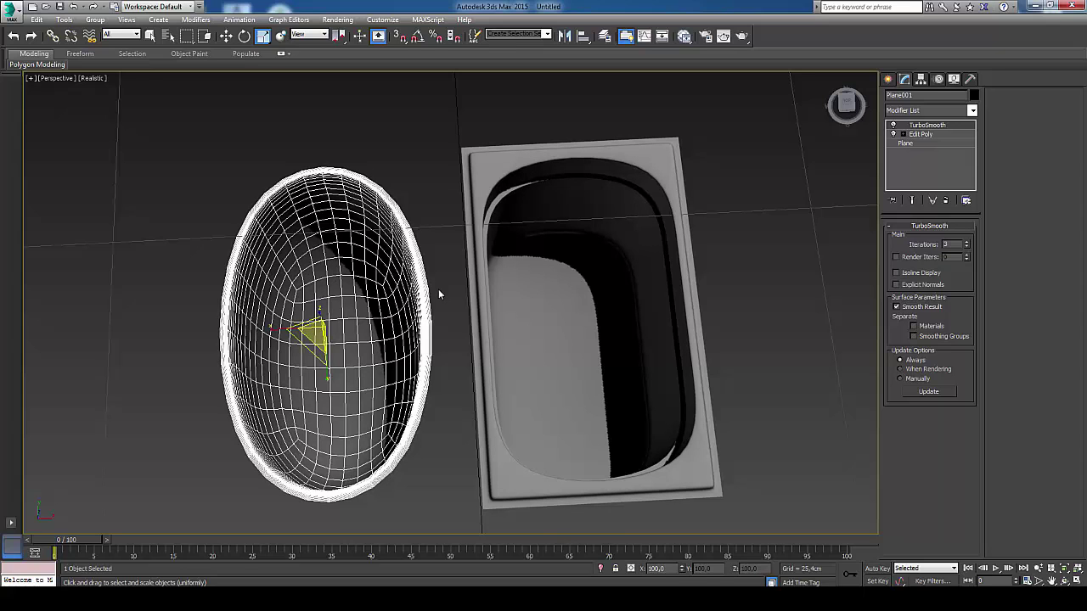
{"action": "middle_click_drag", "start_coordinate": [438, 291], "coordinate": [465, 289]}
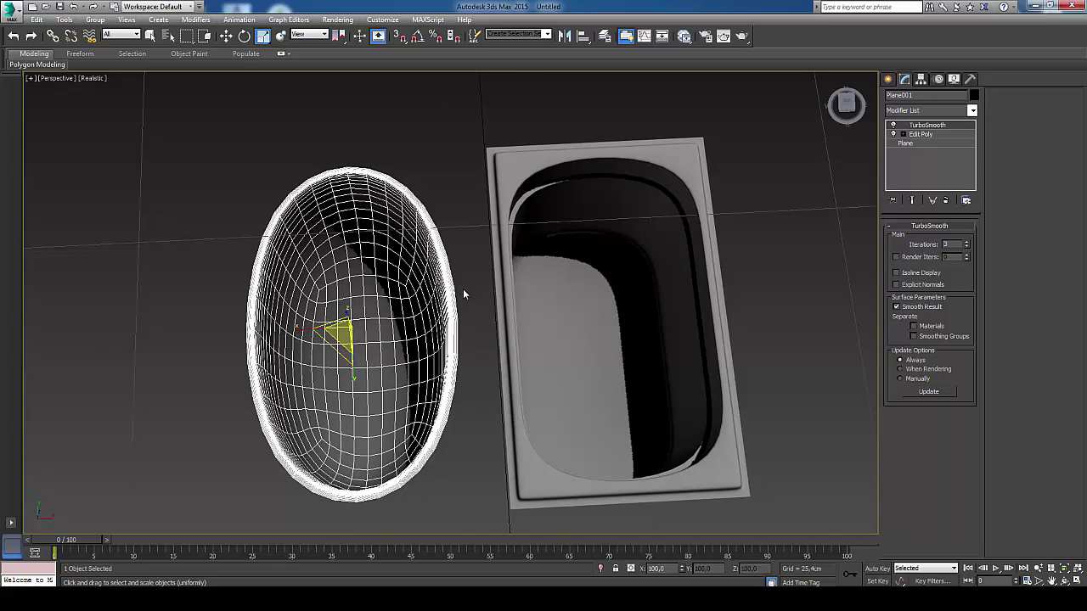
{"action": "mouse_move", "coordinate": [463, 293]}
{"action": "middle_mouse_down", "text": "alt"}
{"action": "mouse_move", "coordinate": [468, 302]}
{"action": "mouse_move", "coordinate": [423, 293]}
{"action": "middle_mouse_up", "text": "alt"}
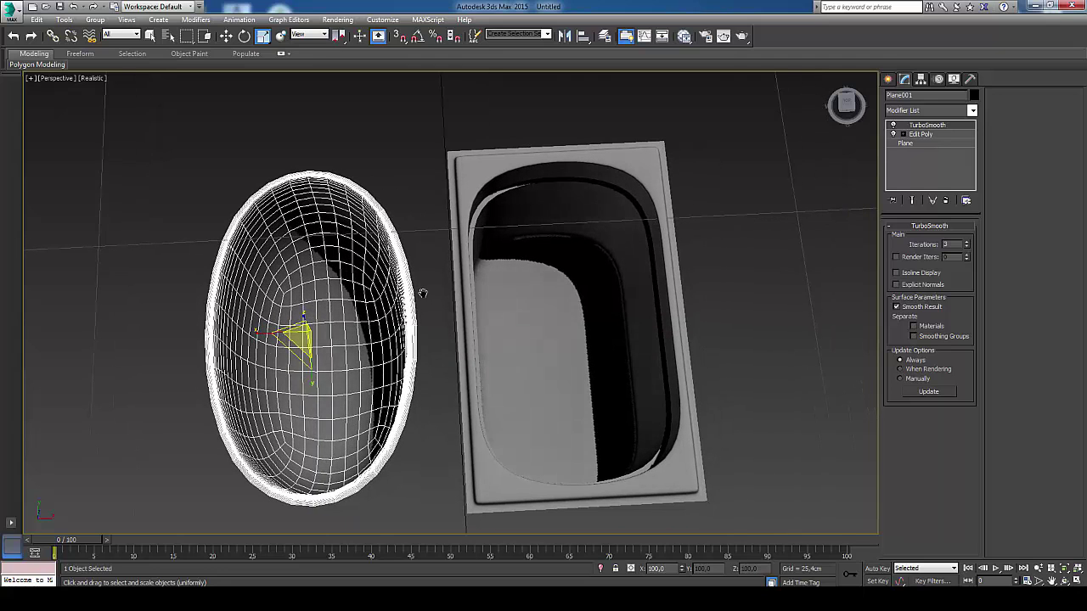
{"action": "middle_click_drag", "start_coordinate": [423, 293], "coordinate": [444, 286]}
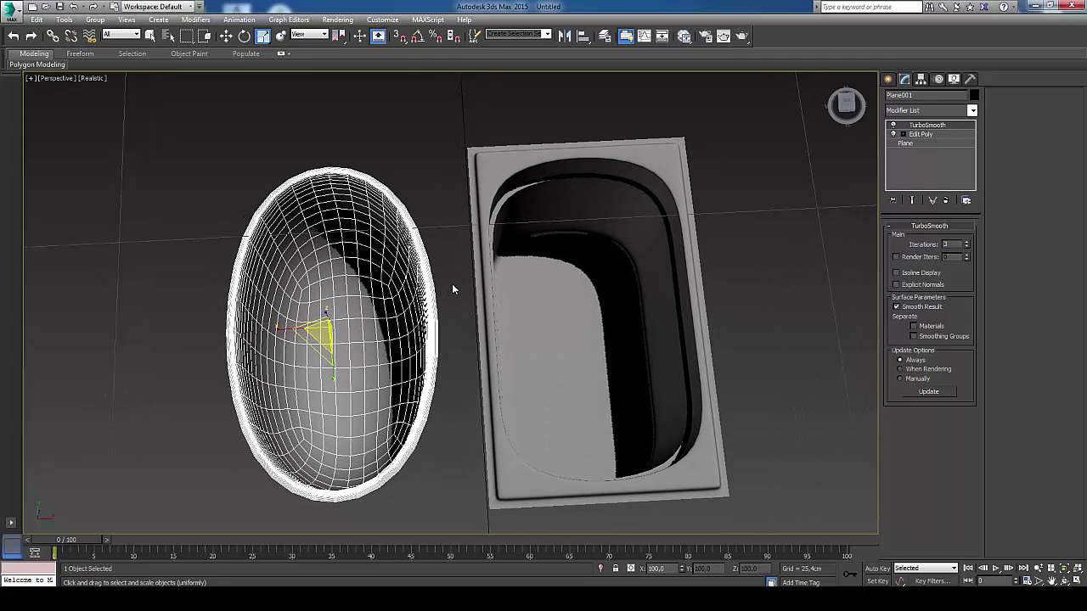
{"action": "left_click", "coordinate": [453, 287]}
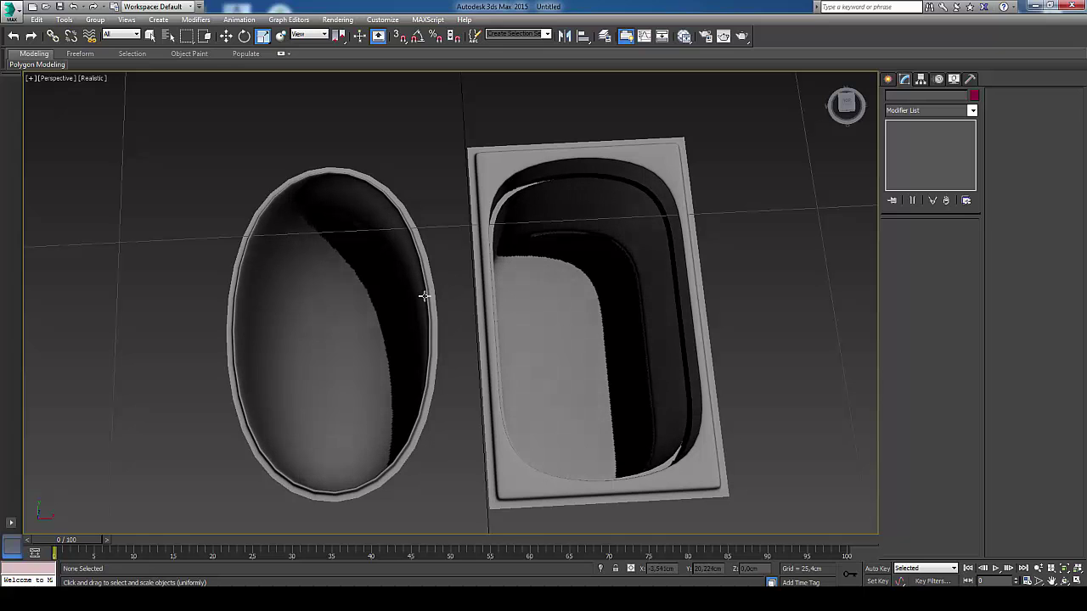
{"action": "left_click", "coordinate": [424, 296]}
- Select the rectangular tub at its Edit Poly edge level and orbit down toward the rim
{"action": "left_click", "coordinate": [603, 255]}
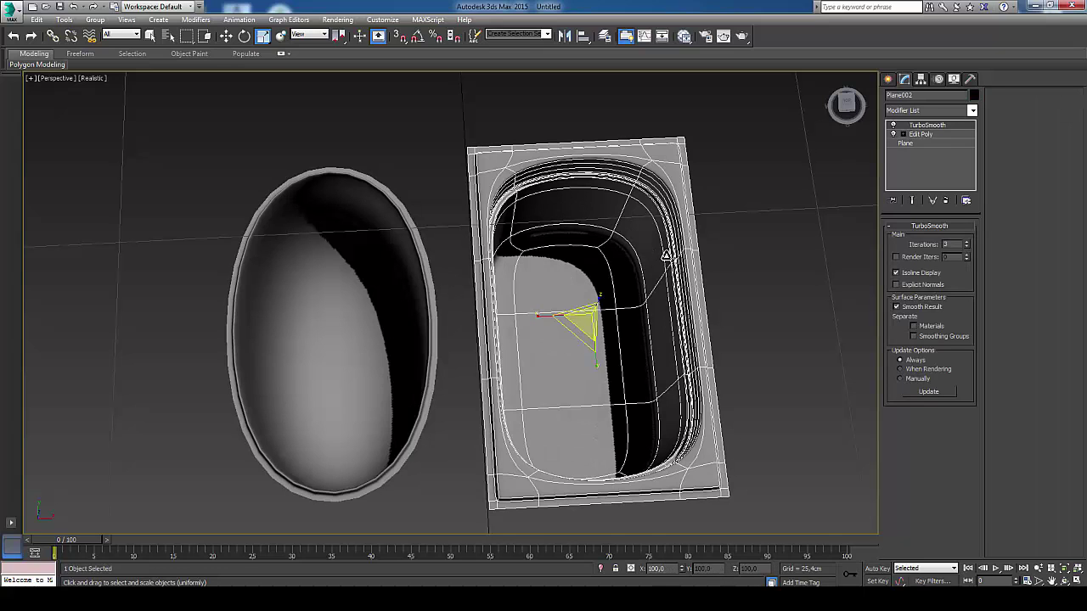
{"action": "left_click", "coordinate": [919, 134]}
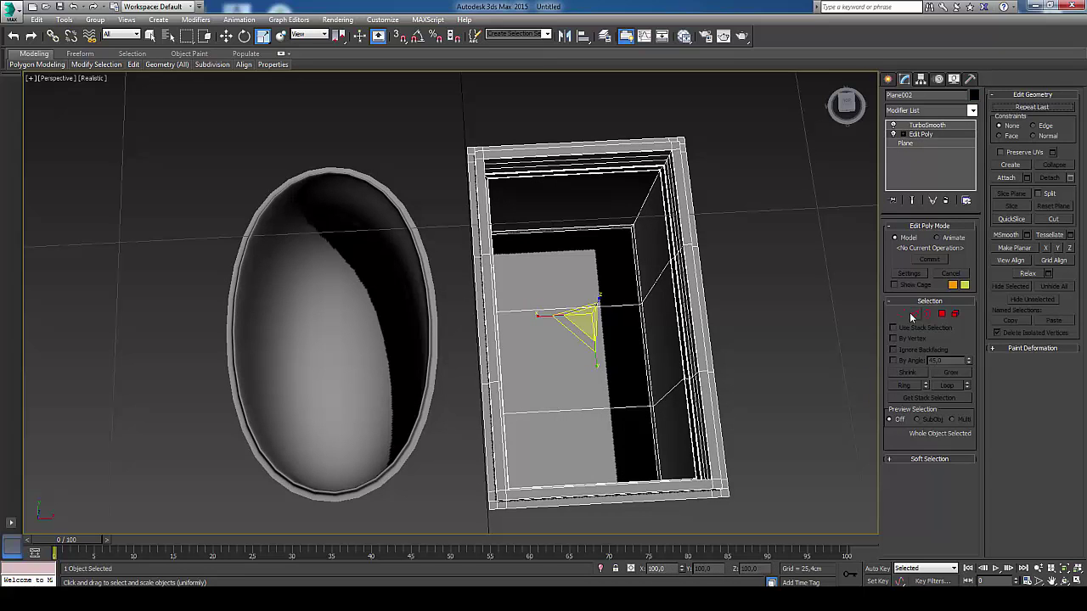
{"action": "left_click", "coordinate": [914, 315]}
{"action": "left_click", "coordinate": [1057, 580]}
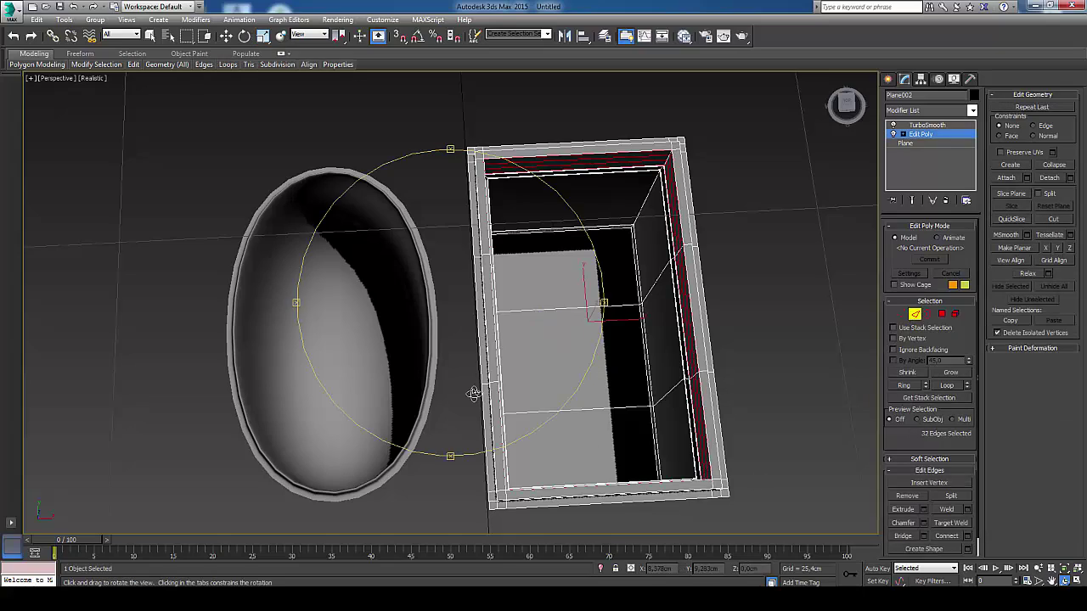
{"action": "mouse_move", "coordinate": [472, 390]}
{"action": "left_mouse_down"}
{"action": "mouse_move", "coordinate": [515, 369]}
{"action": "mouse_move", "coordinate": [461, 396]}
{"action": "mouse_move", "coordinate": [476, 340]}
{"action": "left_mouse_up"}
{"action": "scroll", "coordinate": [518, 370], "scroll_direction": "up", "scroll_amount": 5}
{"action": "scroll", "coordinate": [471, 348], "scroll_direction": "up", "scroll_amount": 2}
{"action": "right_click", "coordinate": [466, 357]}
- Ring-select a rim rail edge and connect it with 1 segment slid to -64
{"action": "left_click", "coordinate": [534, 408]}
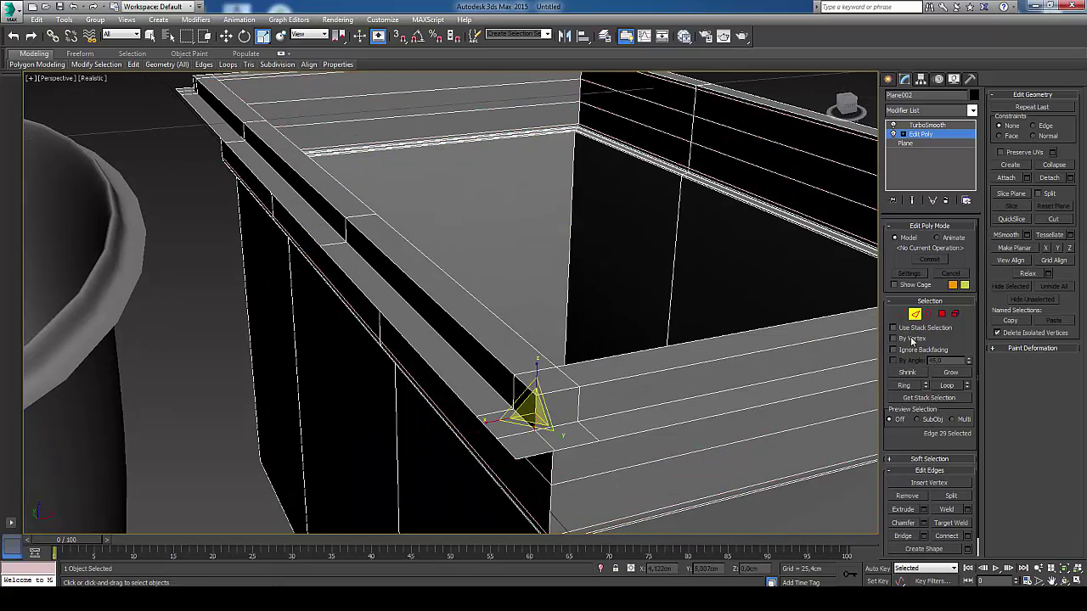
{"action": "left_click", "coordinate": [905, 385]}
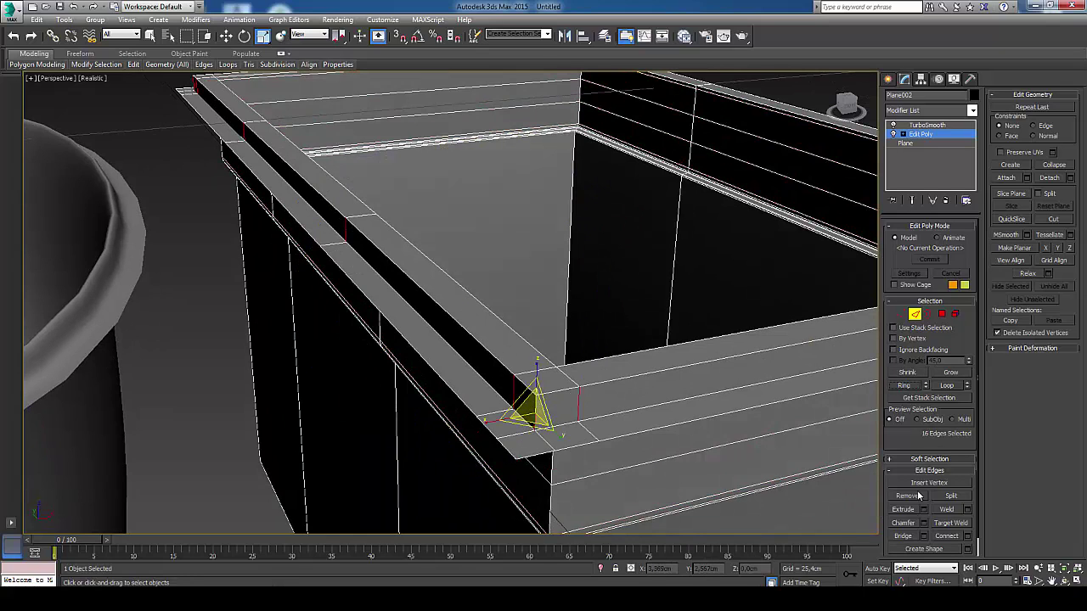
{"action": "left_click", "coordinate": [966, 536]}
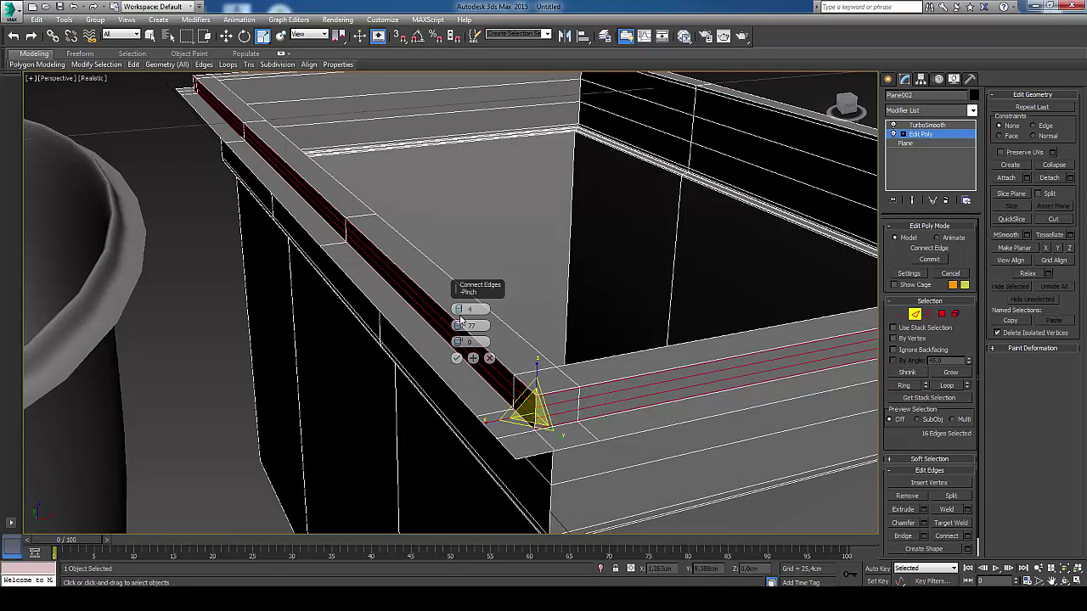
{"action": "left_click_drag", "start_coordinate": [458, 312], "coordinate": [485, 557]}
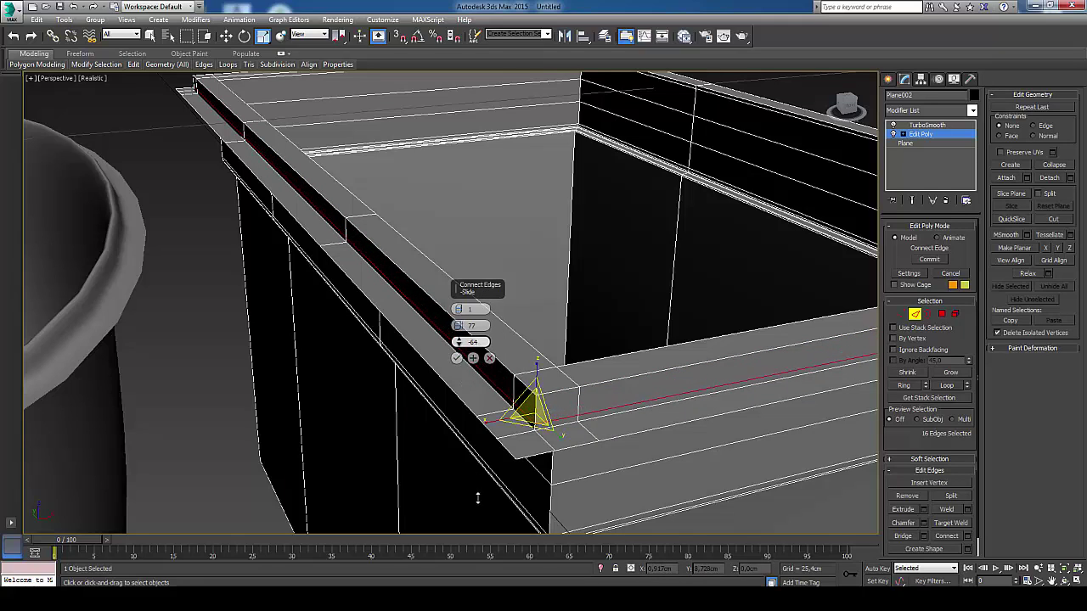
{"action": "left_click", "coordinate": [457, 357]}
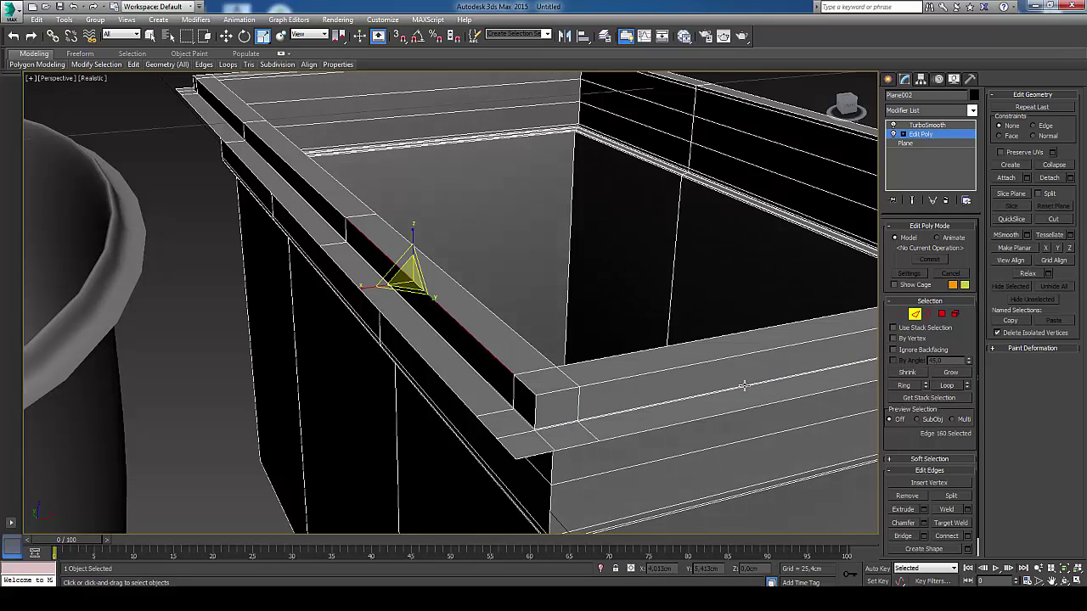
- Select the rim's rail edges and extend them into full edge loops around the tub
{"action": "left_click", "coordinate": [693, 365], "text": "ctrl"}
{"action": "mouse_move", "coordinate": [693, 366]}
{"action": "middle_mouse_down", "text": "alt"}
{"action": "mouse_move", "coordinate": [621, 516]}
{"action": "mouse_move", "coordinate": [301, 72]}
{"action": "middle_mouse_up", "text": "alt"}
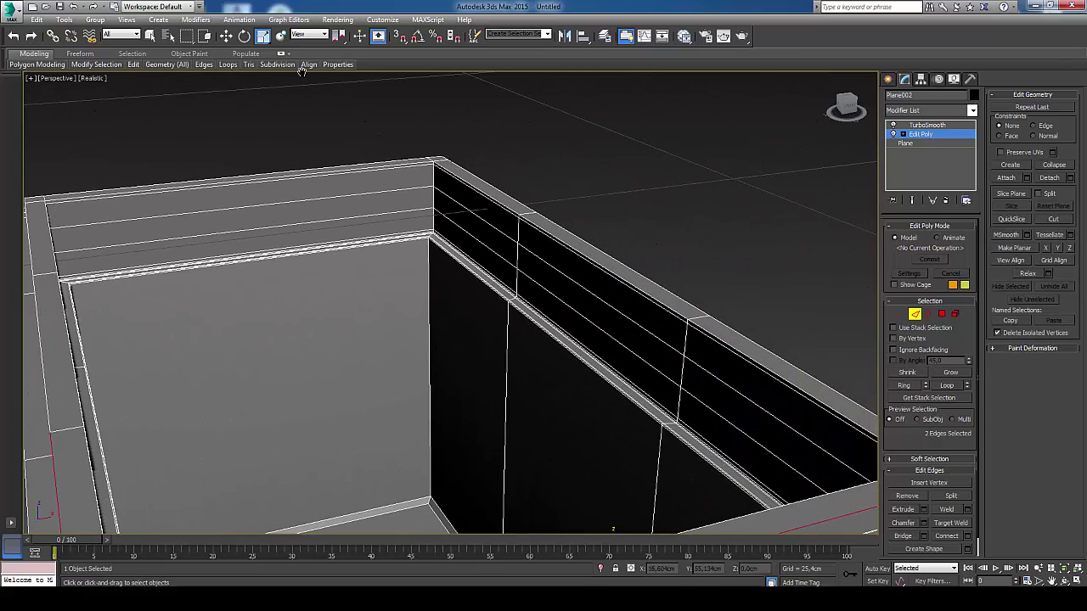
{"action": "middle_click_drag", "start_coordinate": [528, 134], "coordinate": [437, 212], "text": "alt"}
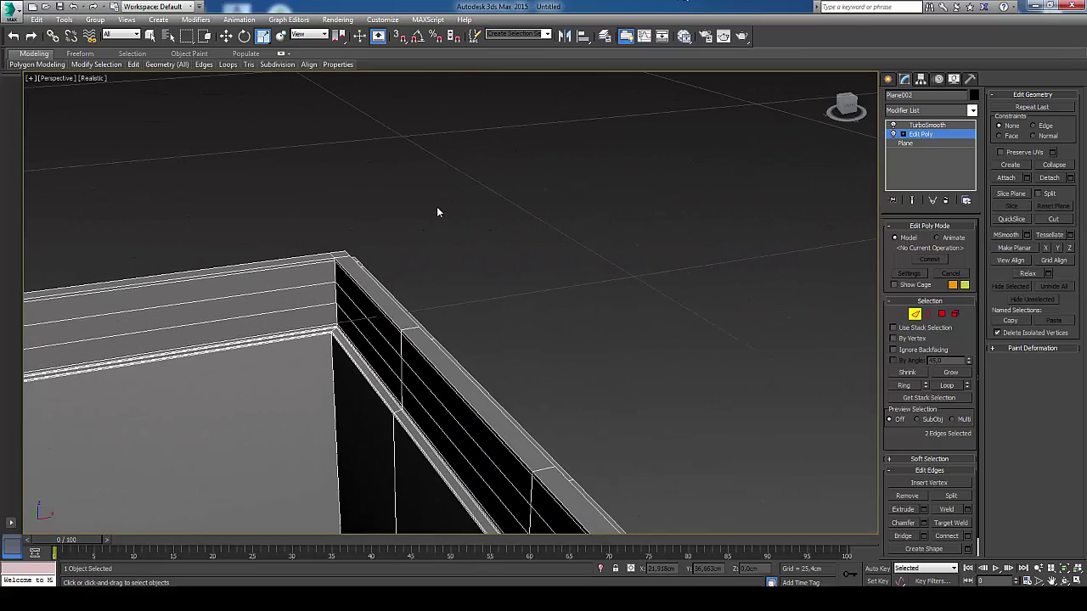
{"action": "left_click", "coordinate": [405, 307], "text": "ctrl"}
{"action": "mouse_move", "coordinate": [400, 311]}
{"action": "middle_mouse_down", "text": "alt"}
{"action": "mouse_move", "coordinate": [468, 315]}
{"action": "mouse_move", "coordinate": [499, 330]}
{"action": "middle_mouse_up", "text": "alt"}
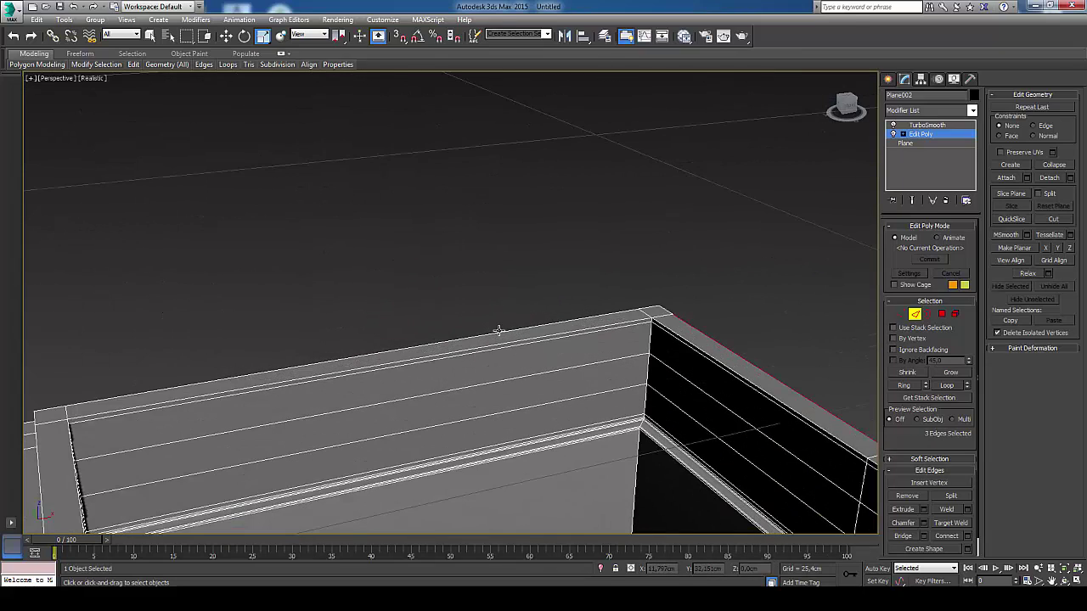
{"action": "left_click", "coordinate": [498, 330], "text": "ctrl"}
{"action": "left_click", "coordinate": [947, 386]}
{"action": "scroll", "coordinate": [735, 213], "scroll_direction": "down", "scroll_amount": 2}
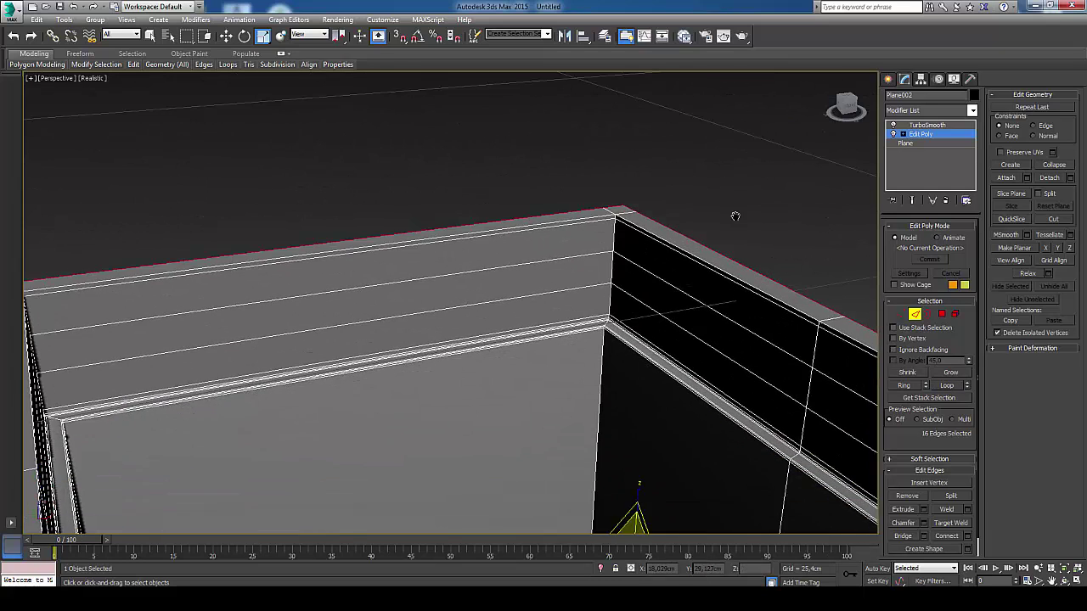
{"action": "middle_click_drag", "start_coordinate": [734, 213], "coordinate": [686, 190], "text": "alt"}
{"action": "scroll", "coordinate": [595, 204], "scroll_direction": "up", "scroll_amount": 2}
{"action": "middle_click_drag", "start_coordinate": [595, 203], "coordinate": [556, 208]}
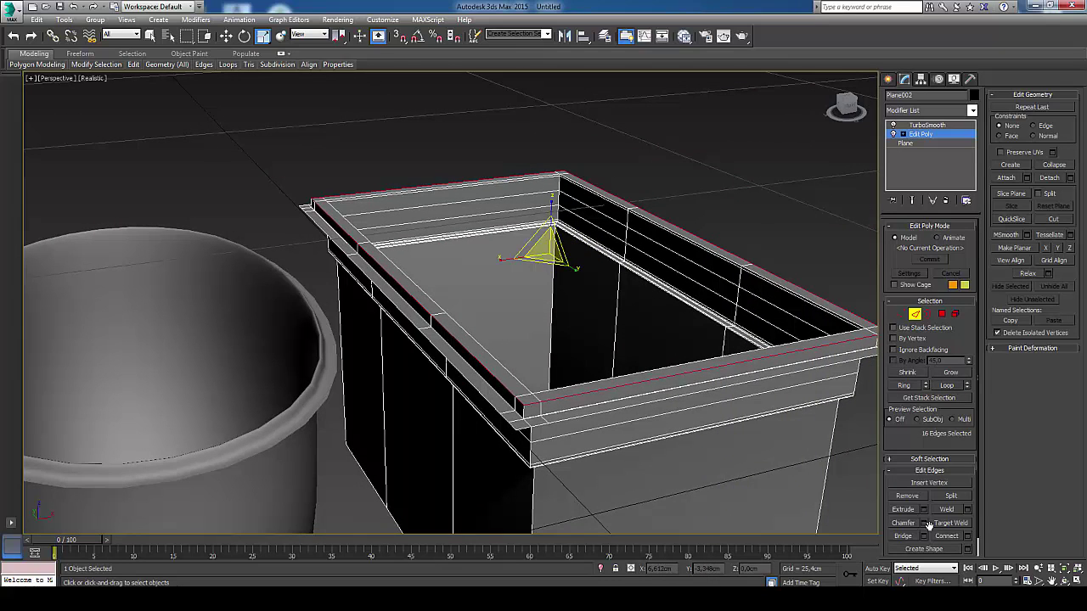
- Chamfer the rim loops by about 0,275cm with several segments and return to object level
{"action": "left_click", "coordinate": [926, 523]}
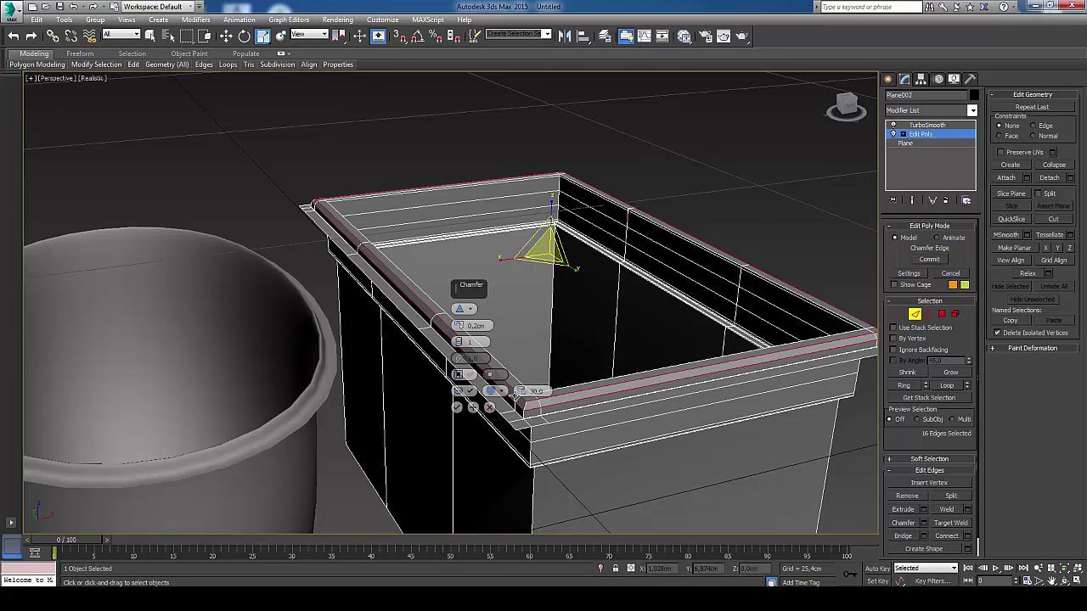
{"action": "mouse_move", "coordinate": [463, 327]}
{"action": "left_mouse_down"}
{"action": "mouse_move", "coordinate": [462, 342]}
{"action": "mouse_move", "coordinate": [459, 329]}
{"action": "left_mouse_up"}
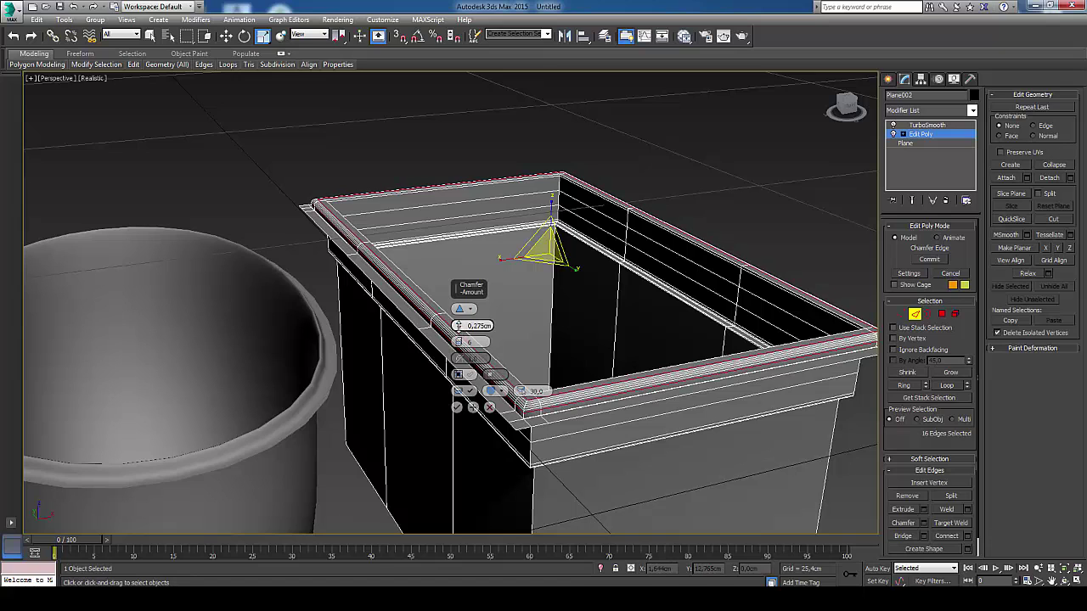
{"action": "left_click", "coordinate": [457, 408]}
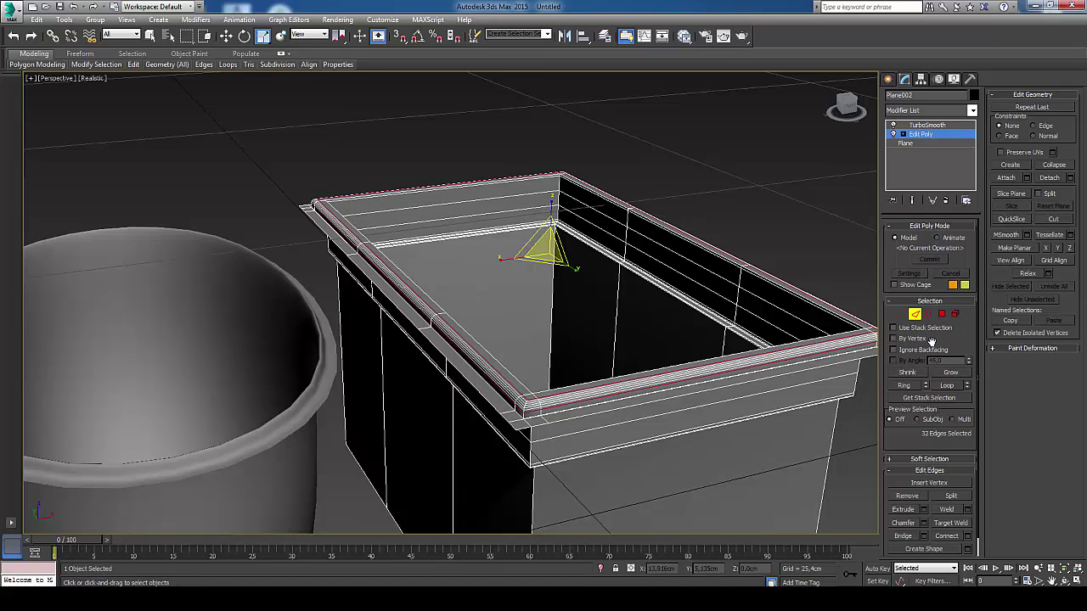
{"action": "left_click", "coordinate": [914, 315]}
{"action": "left_click", "coordinate": [929, 124]}
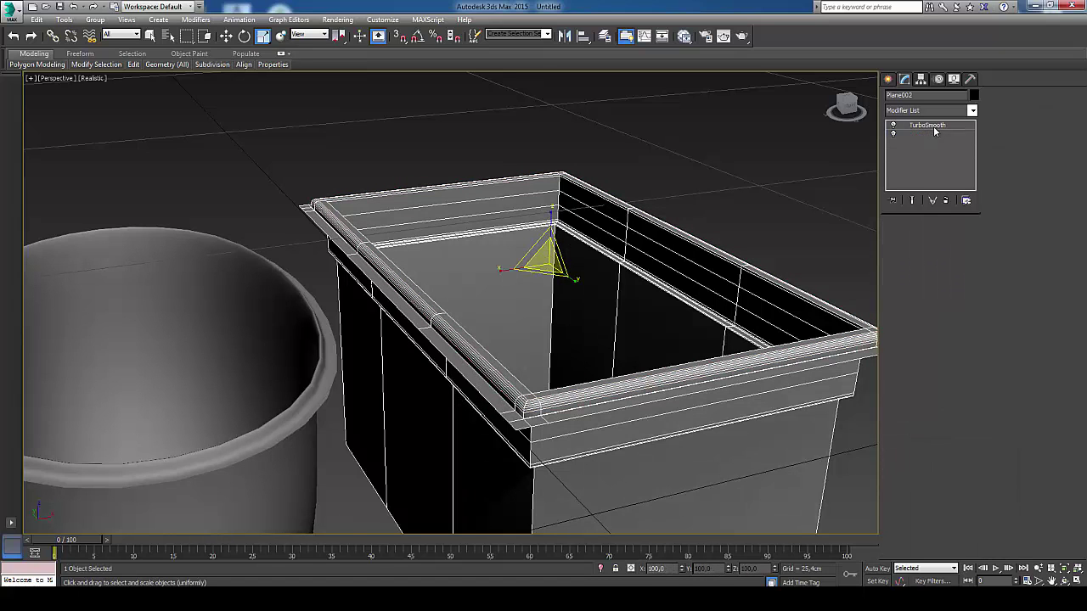
{"action": "left_click", "coordinate": [769, 185]}
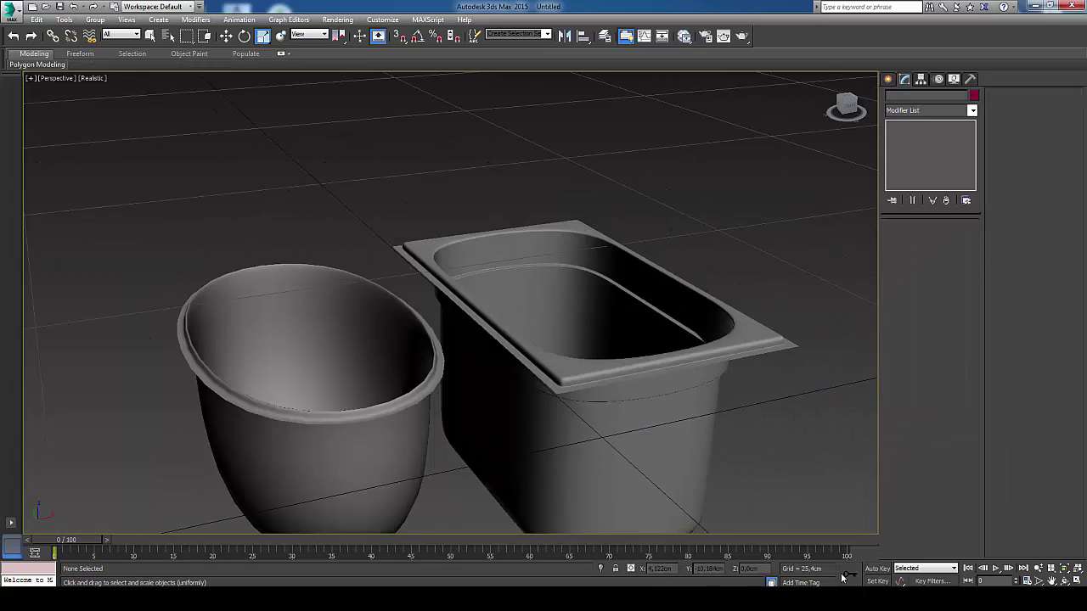
{"action": "left_click", "coordinate": [1064, 581]}
{"action": "mouse_move", "coordinate": [552, 307]}
{"action": "left_mouse_down"}
{"action": "mouse_move", "coordinate": [520, 382]}
{"action": "mouse_move", "coordinate": [468, 337]}
{"action": "mouse_move", "coordinate": [480, 308]}
{"action": "mouse_move", "coordinate": [532, 321]}
{"action": "mouse_move", "coordinate": [539, 381]}
{"action": "mouse_move", "coordinate": [539, 357]}
{"action": "mouse_move", "coordinate": [593, 329]}
{"action": "mouse_move", "coordinate": [706, 306]}
{"action": "mouse_move", "coordinate": [513, 313]}
{"action": "left_mouse_up"}
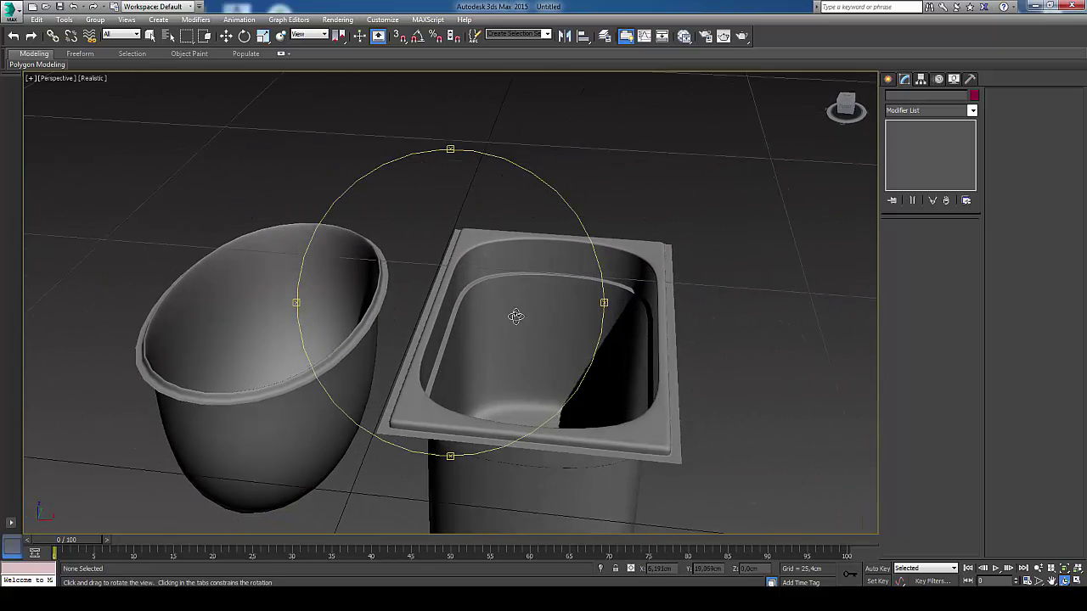
{"action": "key", "text": "r"}
{"action": "key", "text": "alt+Tab"}
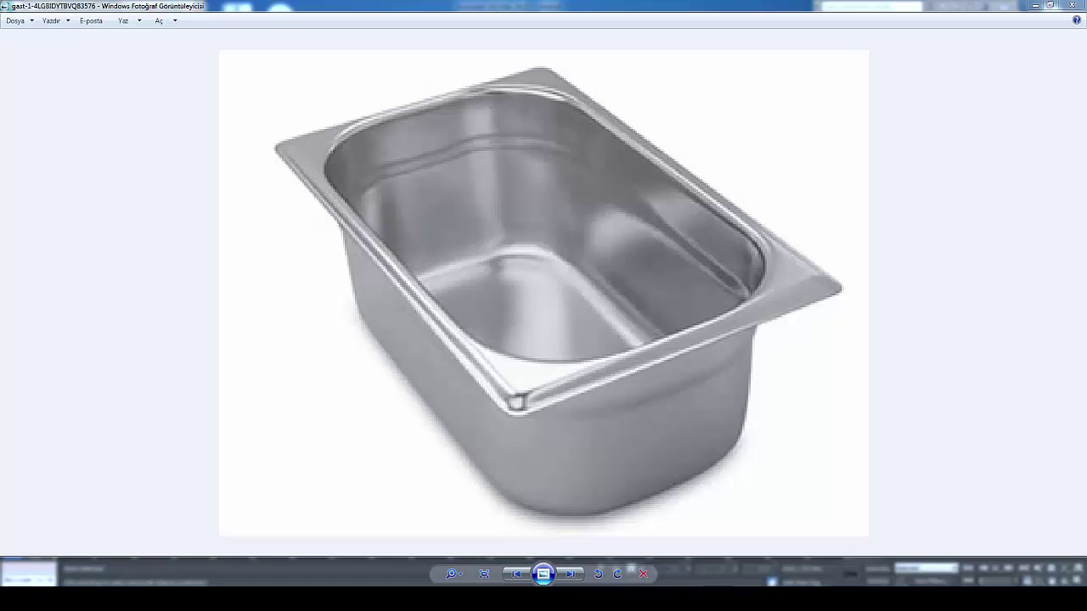
{"action": "key", "text": "alt+Tab"}
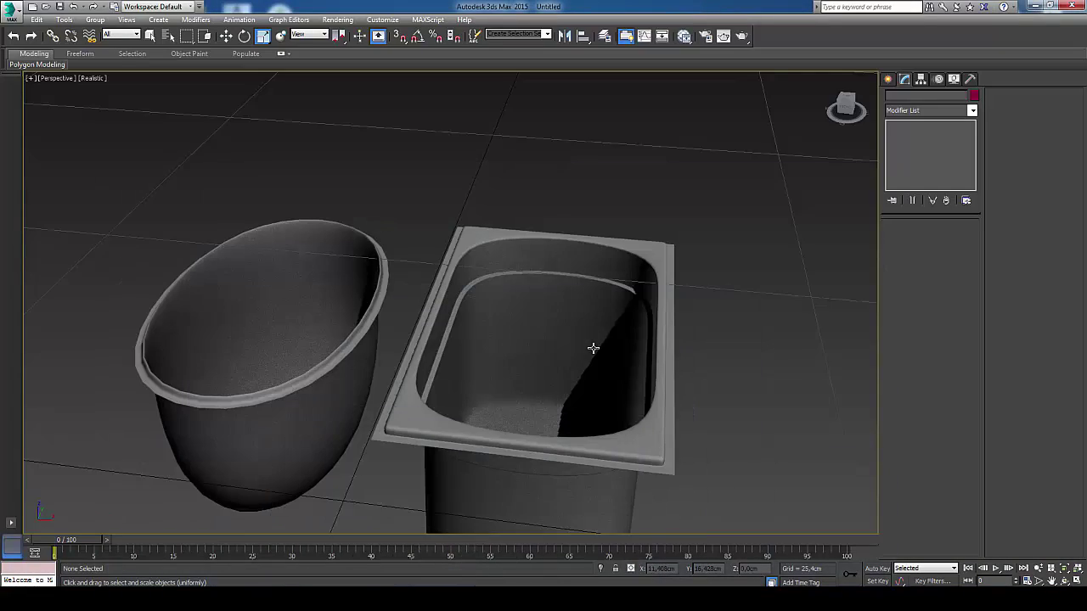
{"action": "middle_click_drag", "start_coordinate": [594, 346], "coordinate": [736, 391], "text": "alt"}
{"action": "left_click", "coordinate": [1064, 581]}
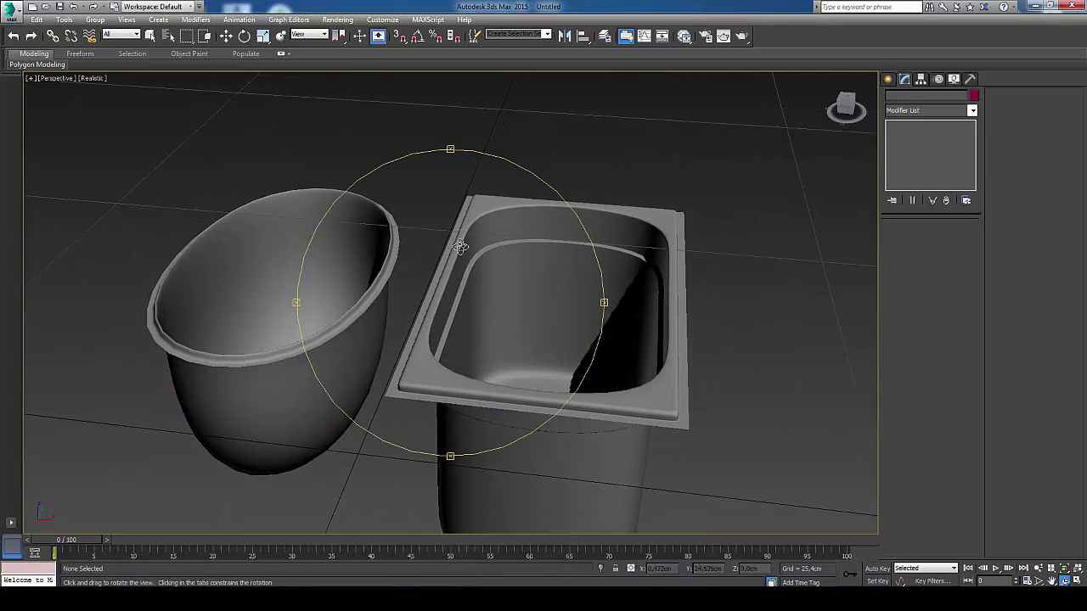
{"action": "mouse_move", "coordinate": [432, 210]}
{"action": "left_mouse_down"}
{"action": "mouse_move", "coordinate": [442, 297]}
{"action": "mouse_move", "coordinate": [526, 277]}
{"action": "mouse_move", "coordinate": [535, 252]}
{"action": "mouse_move", "coordinate": [512, 247]}
{"action": "mouse_move", "coordinate": [485, 306]}
{"action": "mouse_move", "coordinate": [456, 275]}
{"action": "mouse_move", "coordinate": [499, 228]}
{"action": "left_mouse_up"}
- Add a Shell modifier to the tub above its Edit Poly, below TurboSmooth
{"action": "right_click", "coordinate": [540, 327]}
{"action": "left_click", "coordinate": [540, 326]}
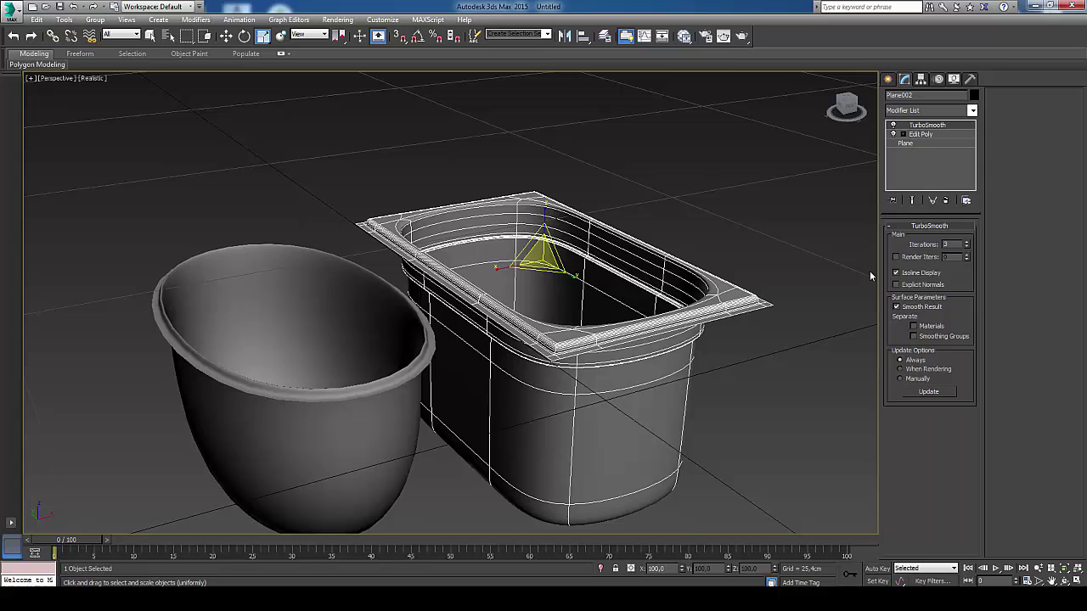
{"action": "left_click", "coordinate": [919, 133]}
{"action": "left_click", "coordinate": [972, 111]}
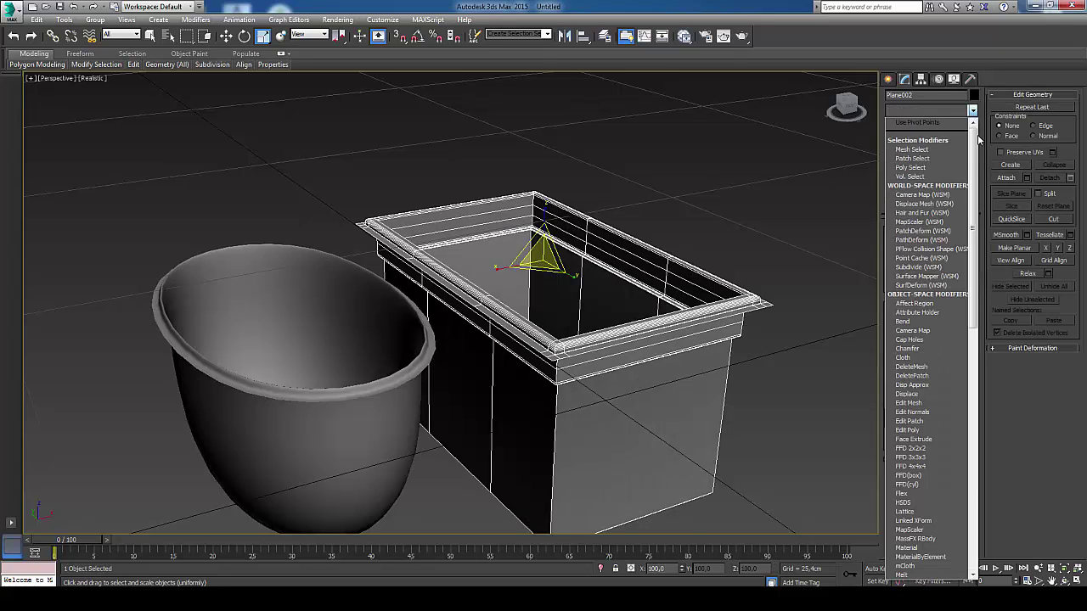
{"action": "scroll", "coordinate": [973, 216], "scroll_direction": "down", "scroll_amount": 2}
{"action": "left_click_drag", "start_coordinate": [973, 217], "coordinate": [973, 463]}
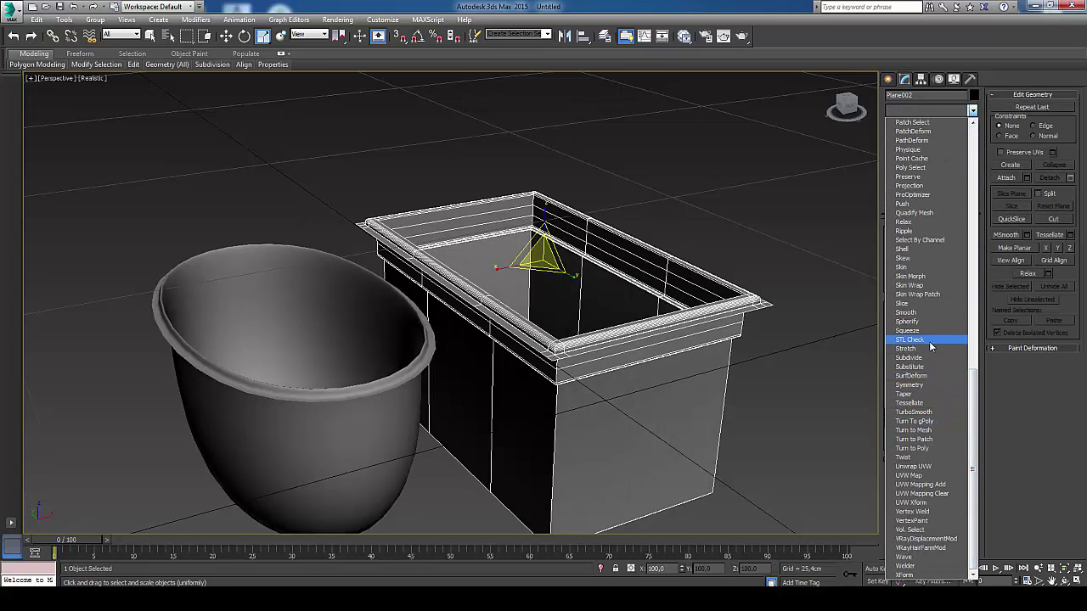
{"action": "left_click", "coordinate": [918, 249]}
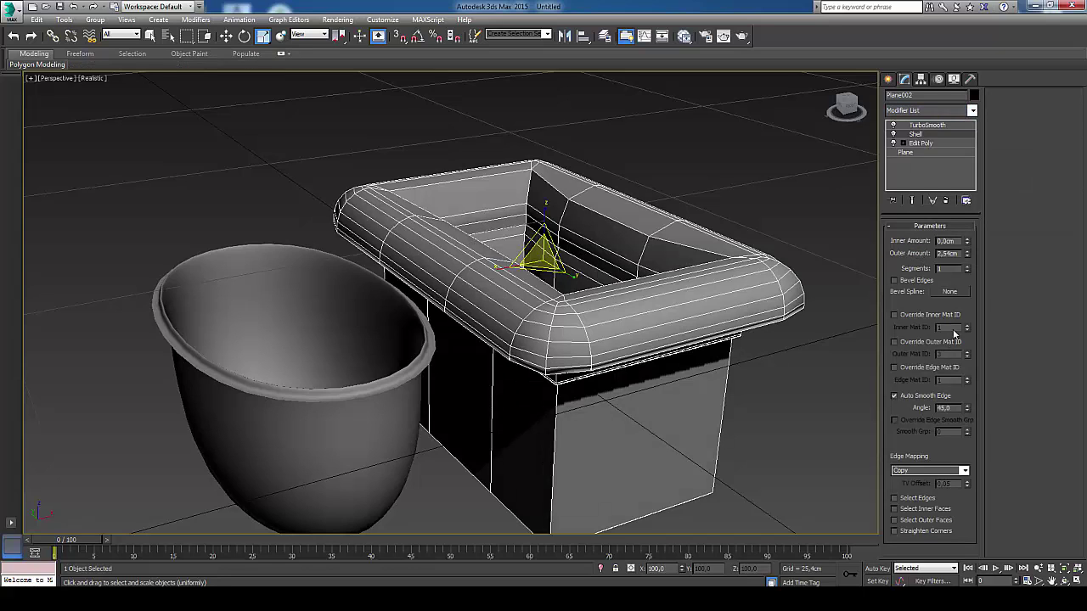
- Set the Shell's outer amount to 0 and inner amount to 0,16cm
{"action": "double_click", "coordinate": [949, 253]}
{"action": "type", "text": "0"}
{"action": "key", "text": "Tab"}
{"action": "type", "text": "0,"}
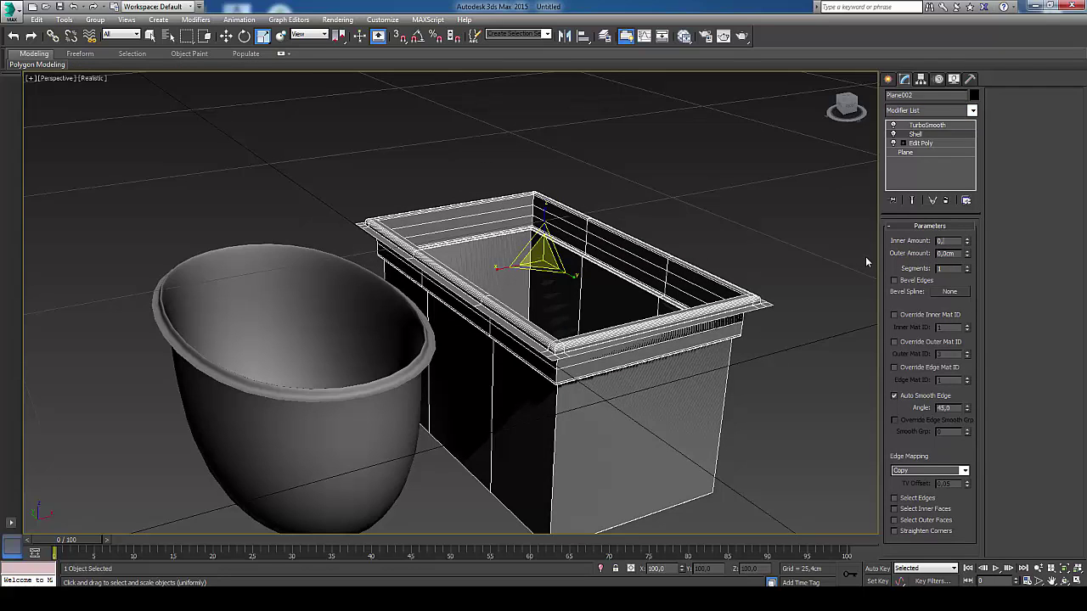
{"action": "type", "text": "25"}
{"action": "key", "text": "Tab"}
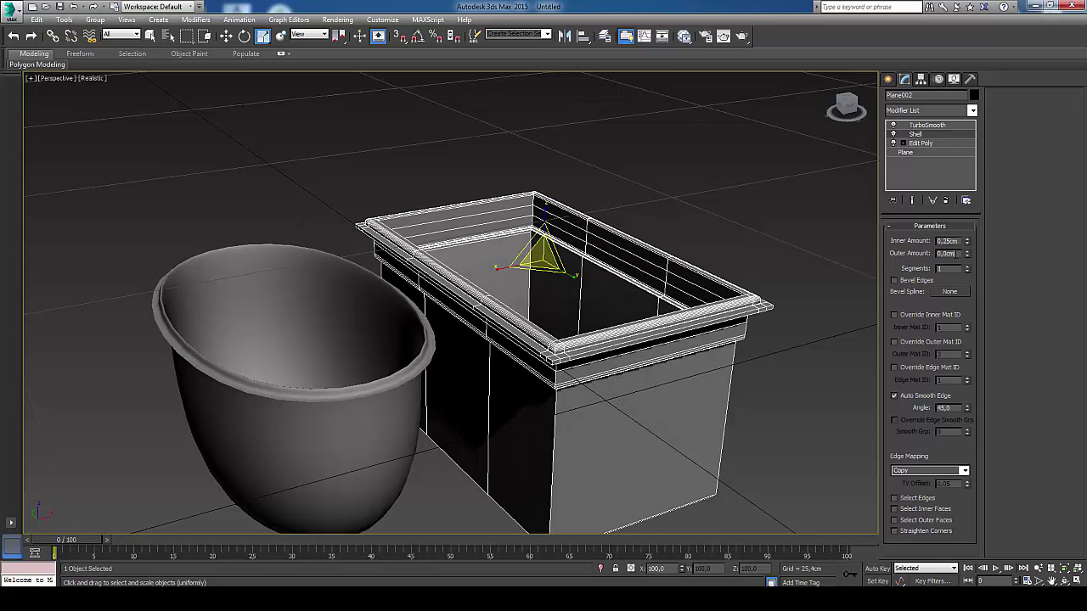
{"action": "type", "text": "3"}
{"action": "scroll", "coordinate": [605, 361], "scroll_direction": "up", "scroll_amount": 3}
{"action": "scroll", "coordinate": [611, 355], "scroll_direction": "up", "scroll_amount": 3}
{"action": "scroll", "coordinate": [603, 353], "scroll_direction": "up", "scroll_amount": 2}
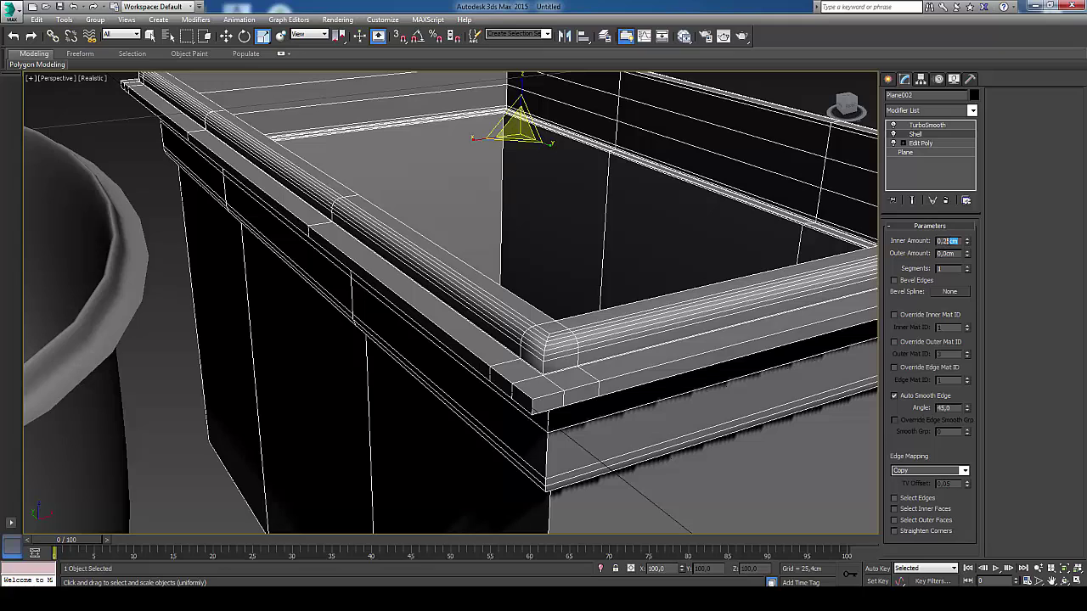
{"action": "type", "text": "0,2"}
{"action": "key", "text": "Tab"}
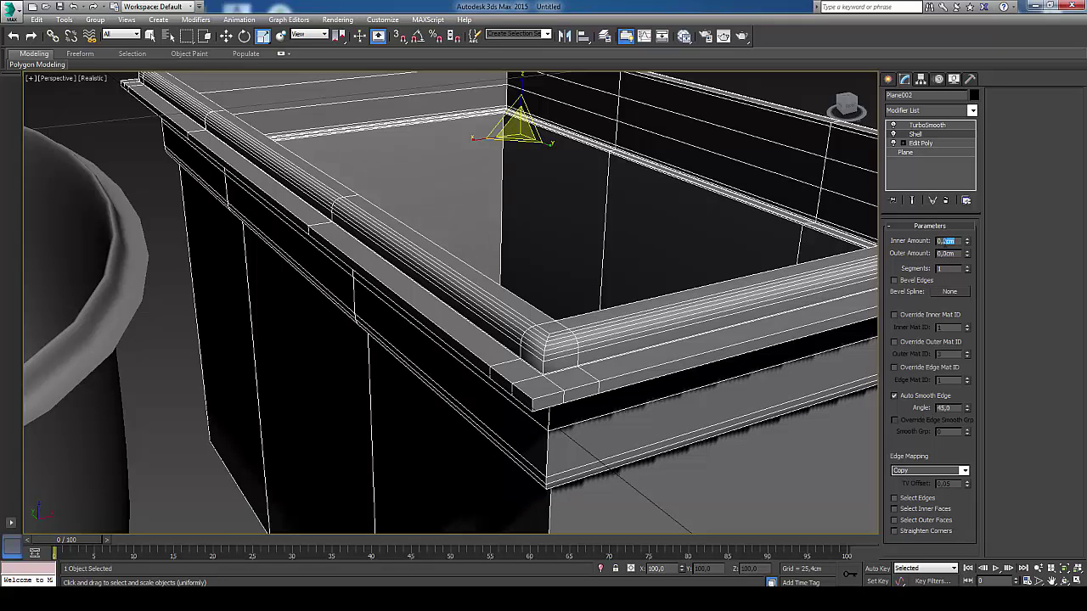
{"action": "type", "text": "6"}
{"action": "key", "text": "Tab"}
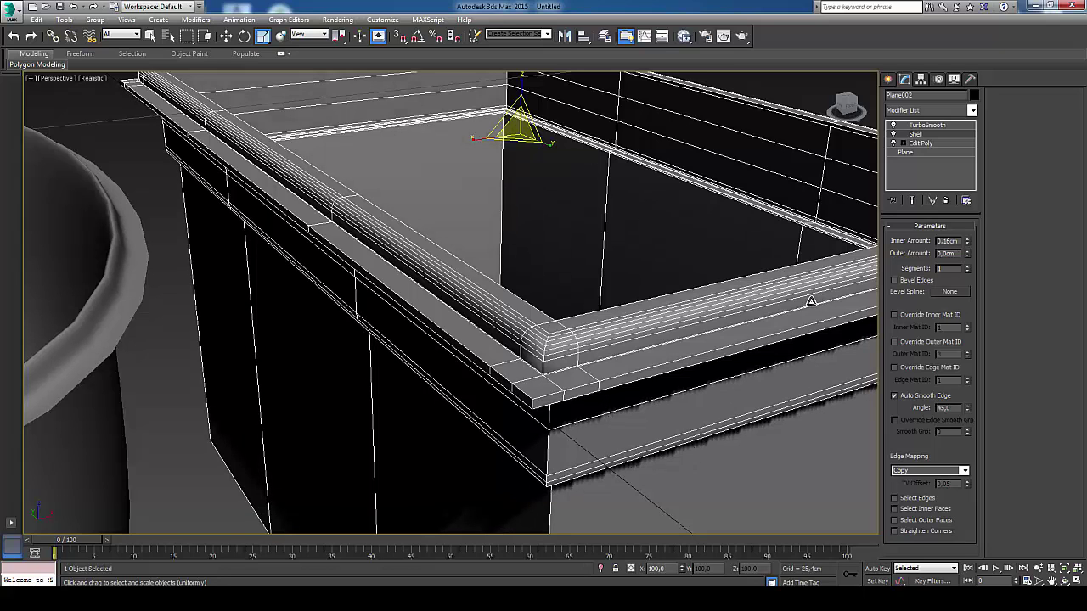
{"action": "left_click", "coordinate": [973, 111]}
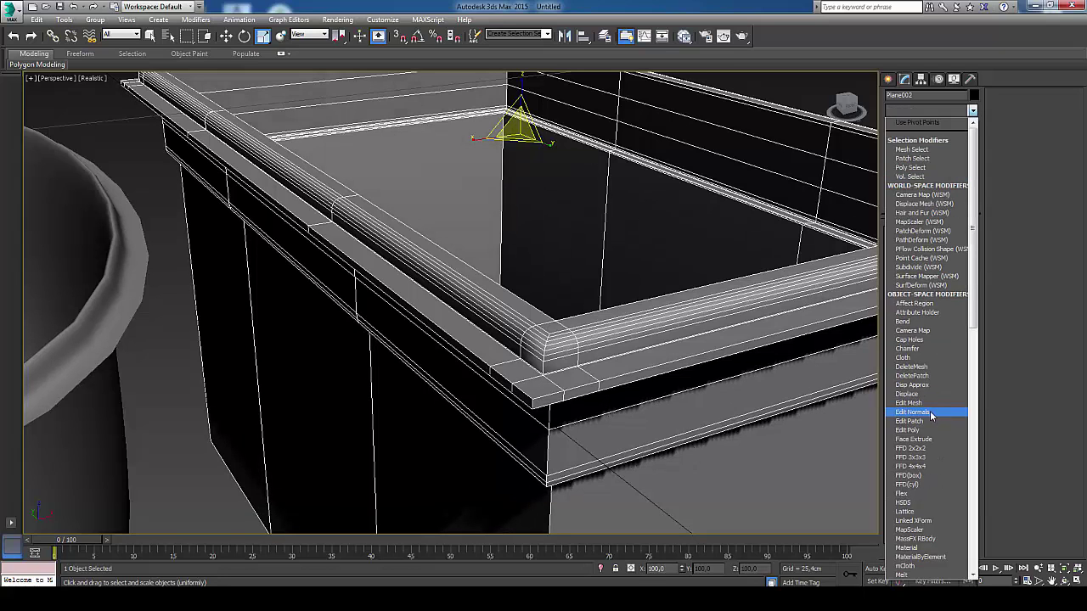
- Add an Edit Poly above the Shell and select an edge ring along the rim's outer side
{"action": "left_click", "coordinate": [923, 435]}
{"action": "left_click", "coordinate": [915, 314]}
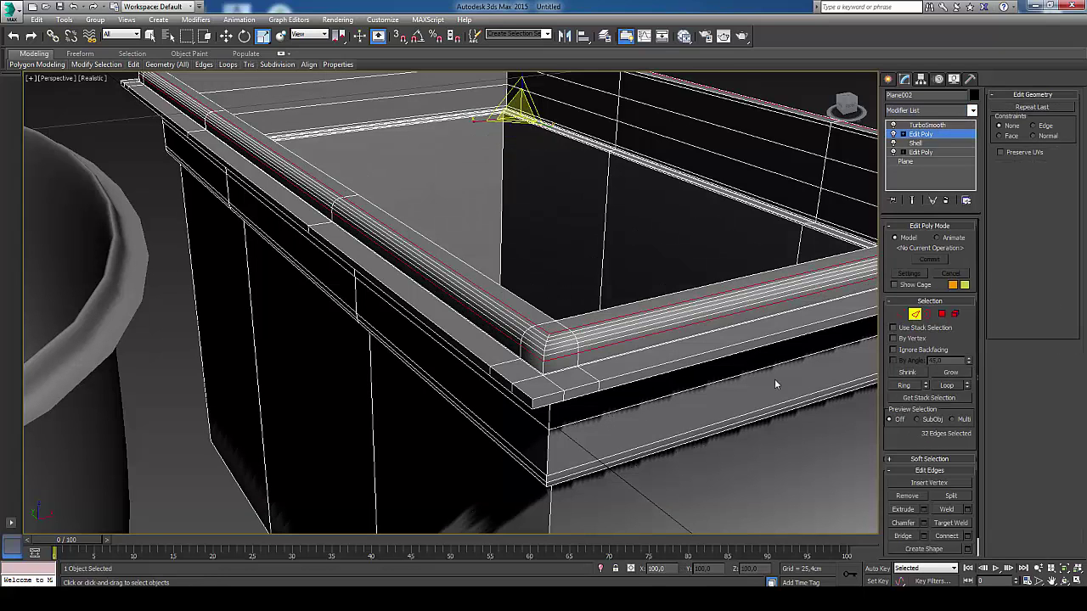
{"action": "middle_click_drag", "start_coordinate": [527, 323], "coordinate": [574, 335], "text": "alt"}
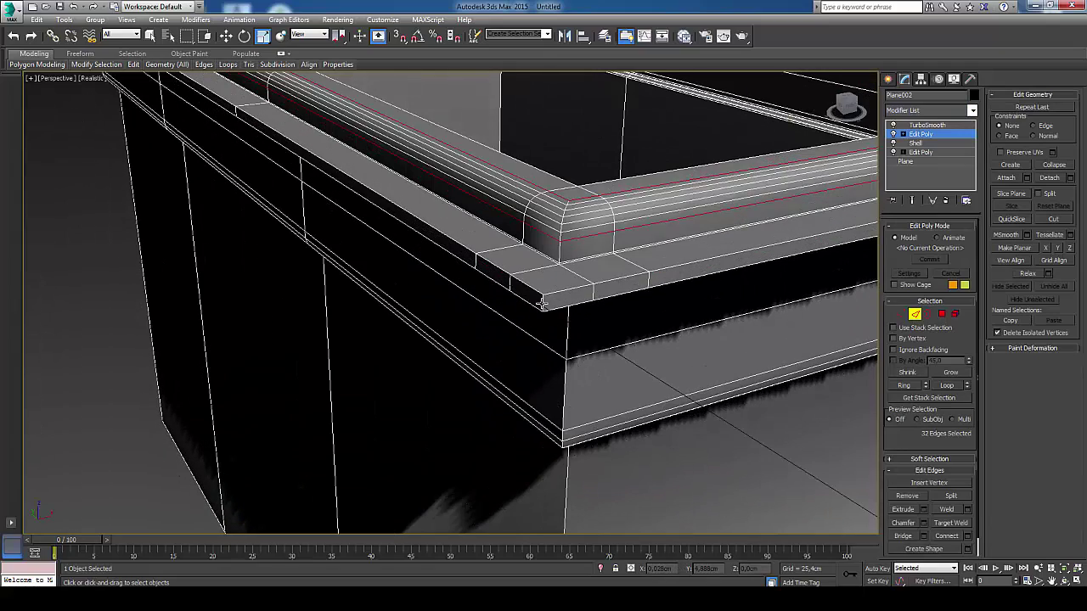
{"action": "left_click", "coordinate": [544, 303]}
{"action": "scroll", "coordinate": [575, 332], "scroll_direction": "up", "scroll_amount": 5}
{"action": "middle_click_drag", "start_coordinate": [584, 364], "coordinate": [919, 450], "text": "alt"}
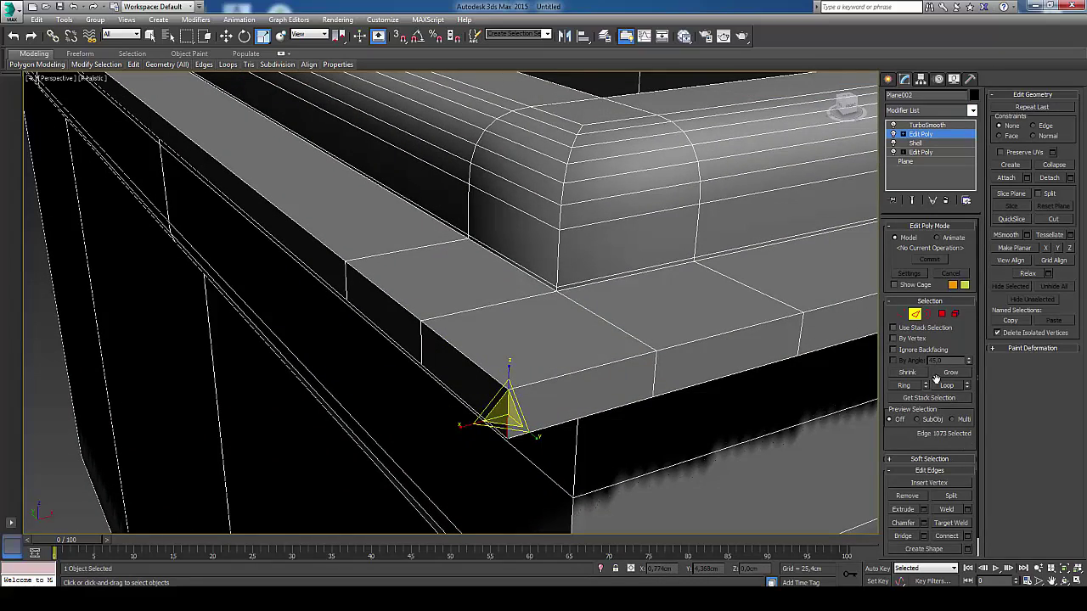
{"action": "left_click", "coordinate": [905, 386]}
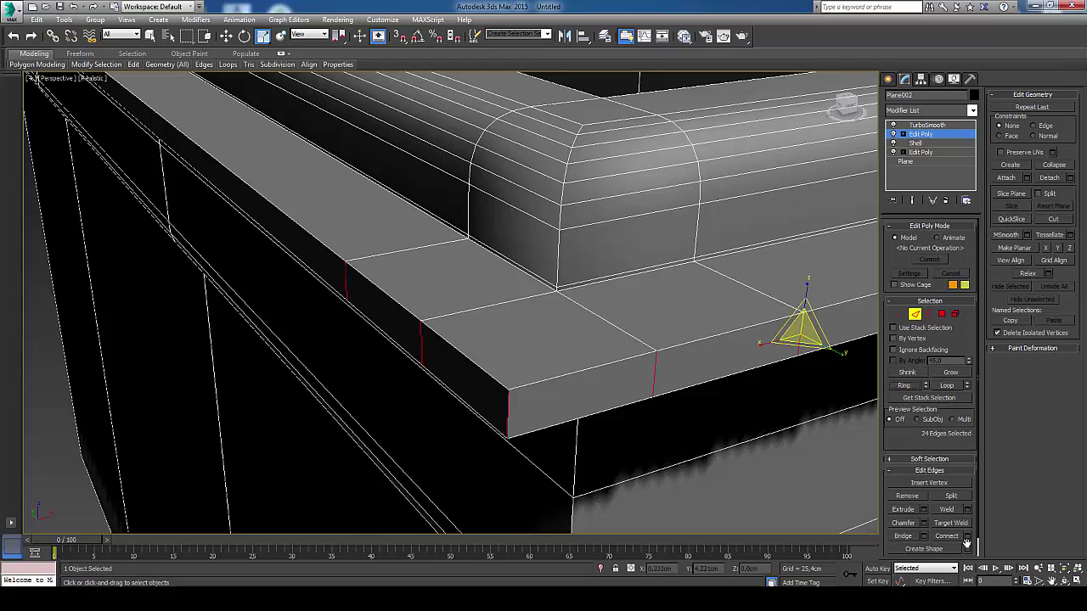
- Connect the ring with 3 segments and view the TurboSmoothed pan
{"action": "left_click", "coordinate": [967, 538]}
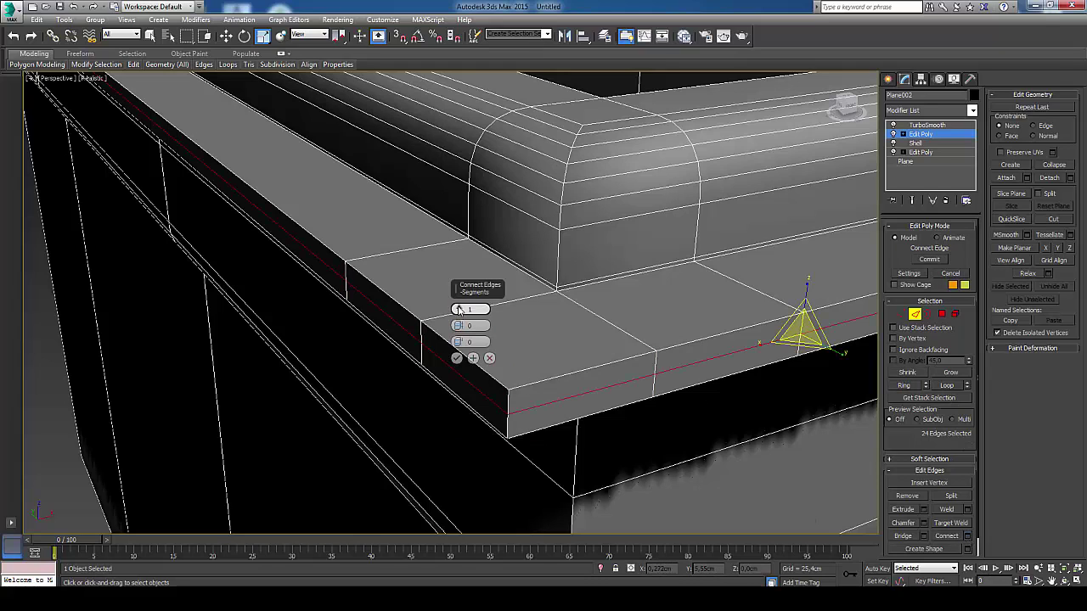
{"action": "left_click_drag", "start_coordinate": [459, 308], "coordinate": [474, 192]}
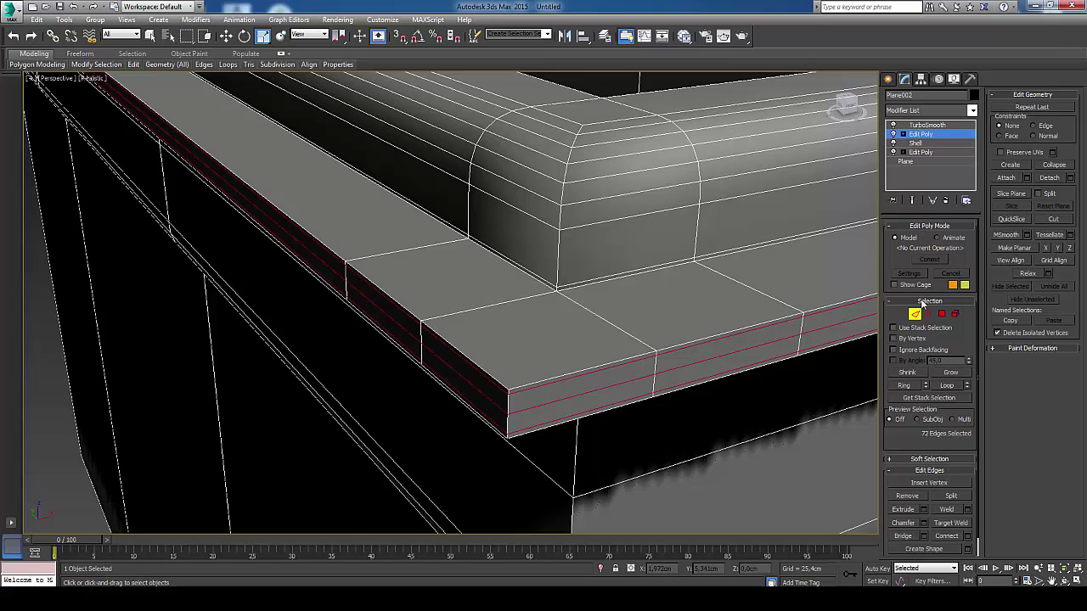
{"action": "left_click", "coordinate": [921, 134]}
{"action": "left_click", "coordinate": [927, 125]}
{"action": "middle_click_drag", "start_coordinate": [691, 237], "coordinate": [622, 305]}
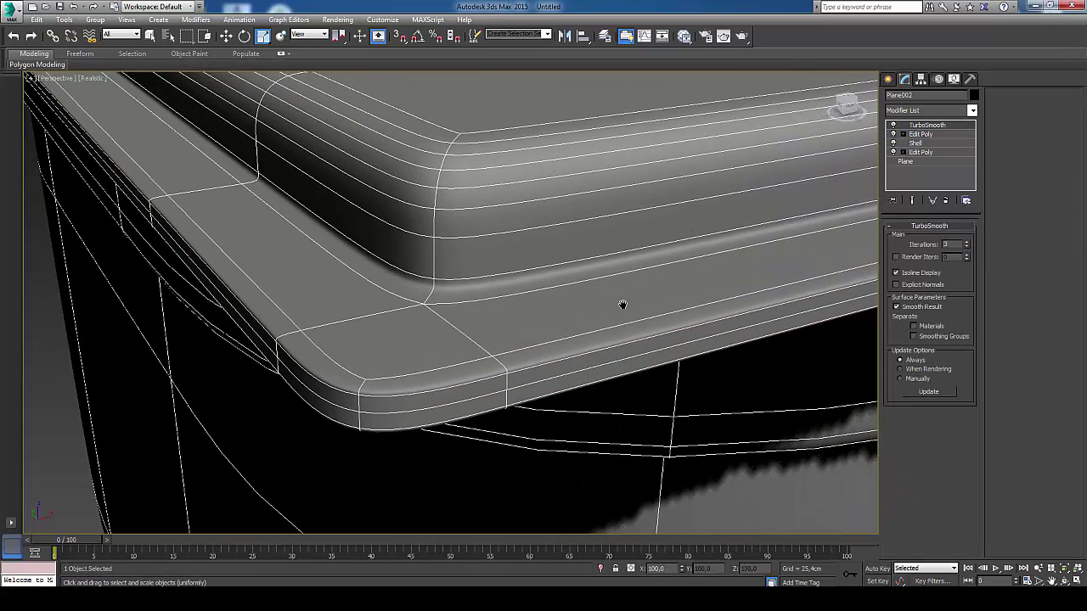
{"action": "scroll", "coordinate": [623, 305], "scroll_direction": "down", "scroll_amount": 5}
- Box-select the steel pan and oval bowl and move them both upward
{"action": "scroll", "coordinate": [623, 305], "scroll_direction": "down", "scroll_amount": 4}
{"action": "left_click", "coordinate": [792, 485]}
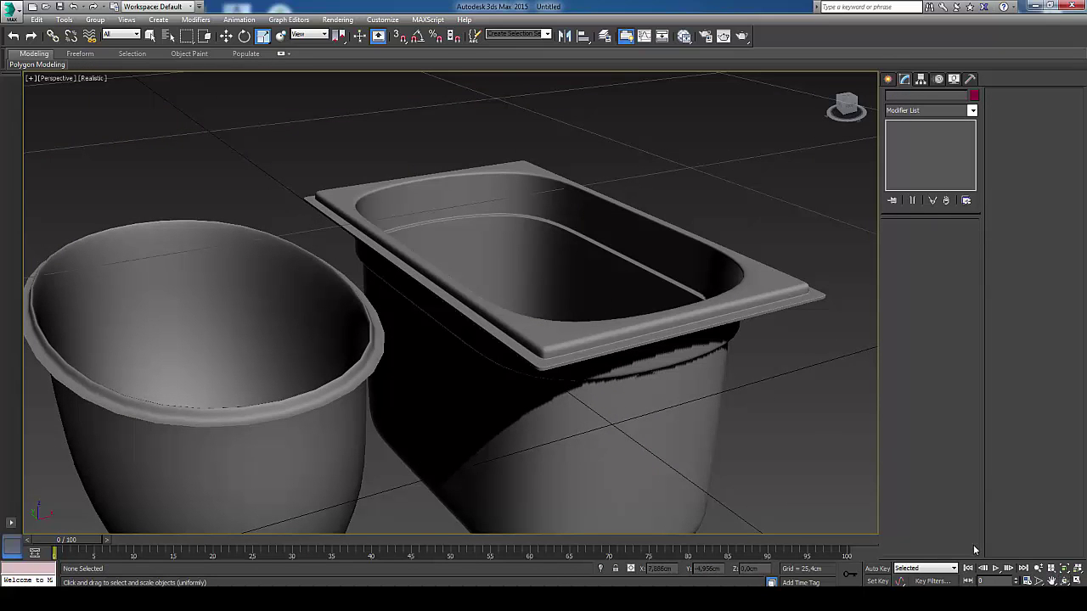
{"action": "left_click", "coordinate": [1062, 581]}
{"action": "mouse_move", "coordinate": [457, 267]}
{"action": "left_mouse_down"}
{"action": "mouse_move", "coordinate": [419, 315]}
{"action": "mouse_move", "coordinate": [493, 309]}
{"action": "mouse_move", "coordinate": [466, 301]}
{"action": "mouse_move", "coordinate": [495, 243]}
{"action": "mouse_move", "coordinate": [491, 331]}
{"action": "mouse_move", "coordinate": [493, 300]}
{"action": "mouse_move", "coordinate": [440, 267]}
{"action": "mouse_move", "coordinate": [495, 253]}
{"action": "mouse_move", "coordinate": [507, 261]}
{"action": "mouse_move", "coordinate": [451, 287]}
{"action": "mouse_move", "coordinate": [498, 284]}
{"action": "mouse_move", "coordinate": [487, 306]}
{"action": "mouse_move", "coordinate": [488, 280]}
{"action": "left_mouse_up"}
{"action": "right_click", "coordinate": [489, 280]}
{"action": "left_click_drag", "start_coordinate": [713, 170], "coordinate": [197, 423]}
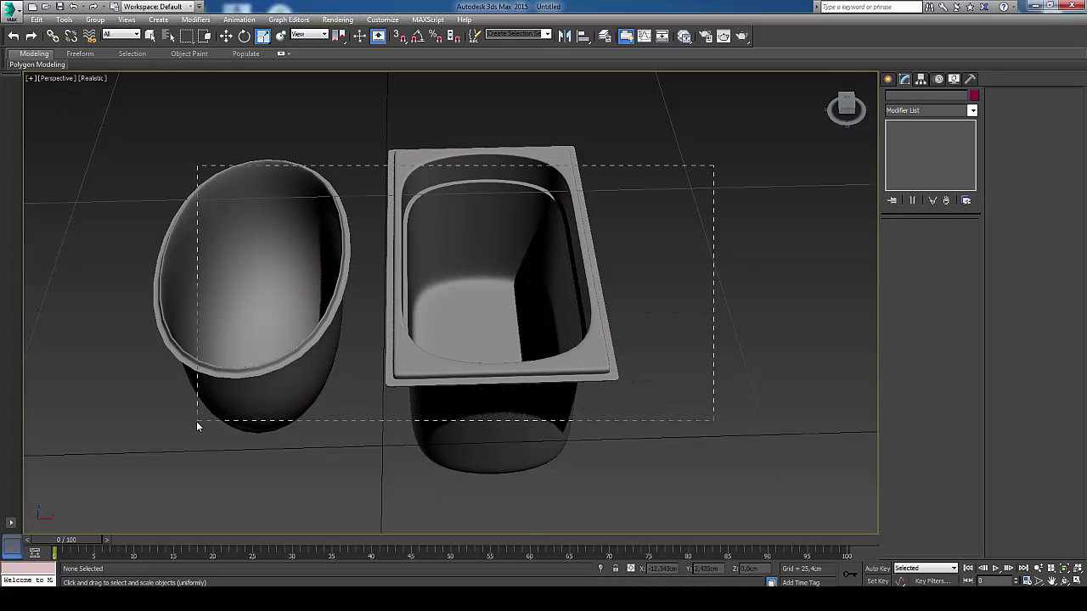
{"action": "scroll", "coordinate": [339, 442], "scroll_direction": "down", "scroll_amount": 5}
{"action": "left_click", "coordinate": [227, 36]}
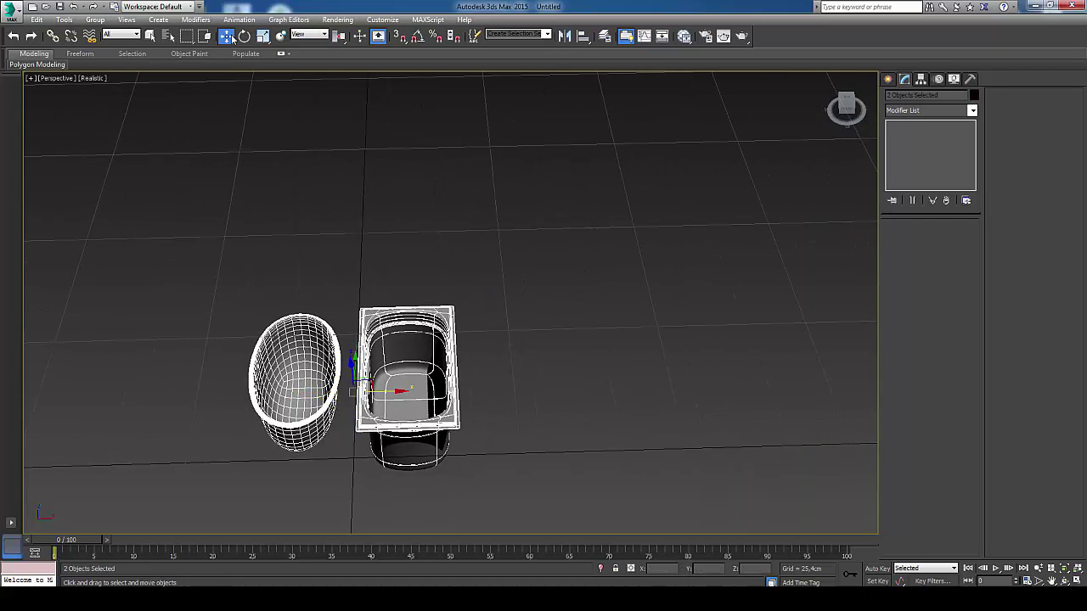
{"action": "left_click_drag", "start_coordinate": [355, 359], "coordinate": [345, 238]}
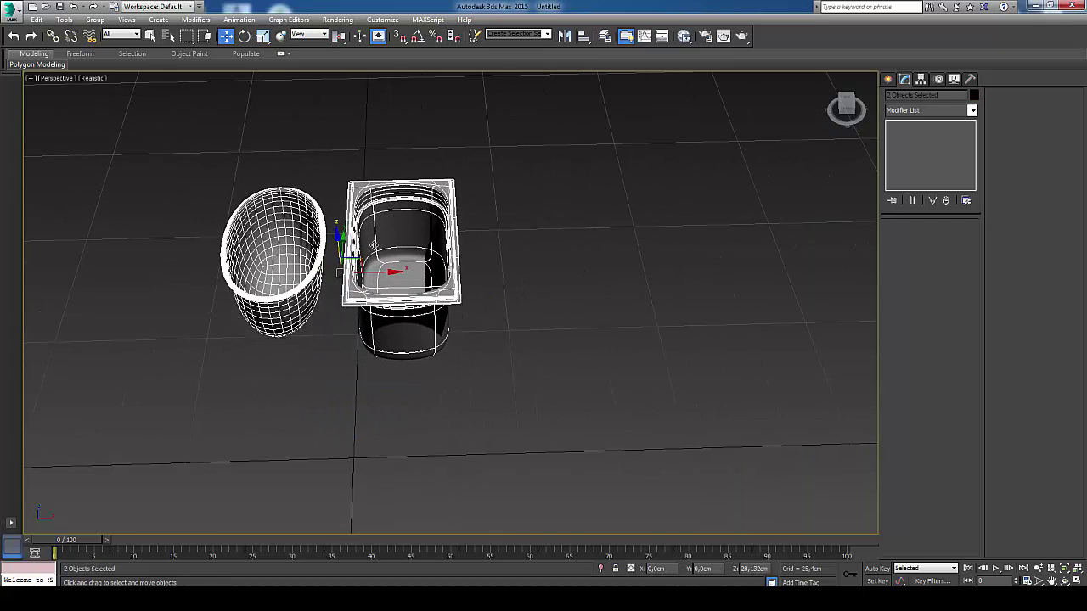
- Orbit the view to centre both containers and clear the selection
{"action": "left_click", "coordinate": [1065, 581]}
{"action": "mouse_move", "coordinate": [493, 309]}
{"action": "left_mouse_down"}
{"action": "mouse_move", "coordinate": [496, 249]}
{"action": "mouse_move", "coordinate": [493, 317]}
{"action": "left_mouse_up"}
{"action": "right_click", "coordinate": [492, 317]}
{"action": "left_click", "coordinate": [507, 304]}
{"action": "middle_click_drag", "start_coordinate": [507, 303], "coordinate": [577, 376], "text": "alt"}
{"action": "scroll", "coordinate": [577, 376], "scroll_direction": "up", "scroll_amount": 3}
{"action": "middle_click_drag", "start_coordinate": [500, 368], "coordinate": [477, 350], "text": "alt"}
{"action": "left_click", "coordinate": [406, 295]}
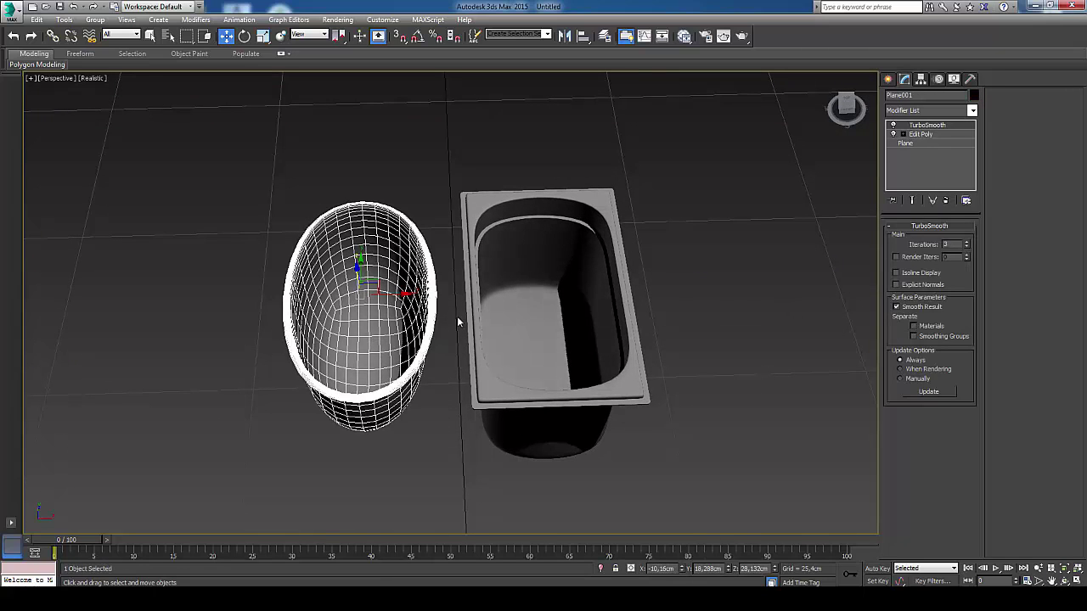
{"action": "left_click", "coordinate": [688, 273]}
- Switch the viewport display from Realistic to Shaded
{"action": "middle_click_drag", "start_coordinate": [668, 294], "coordinate": [589, 299]}
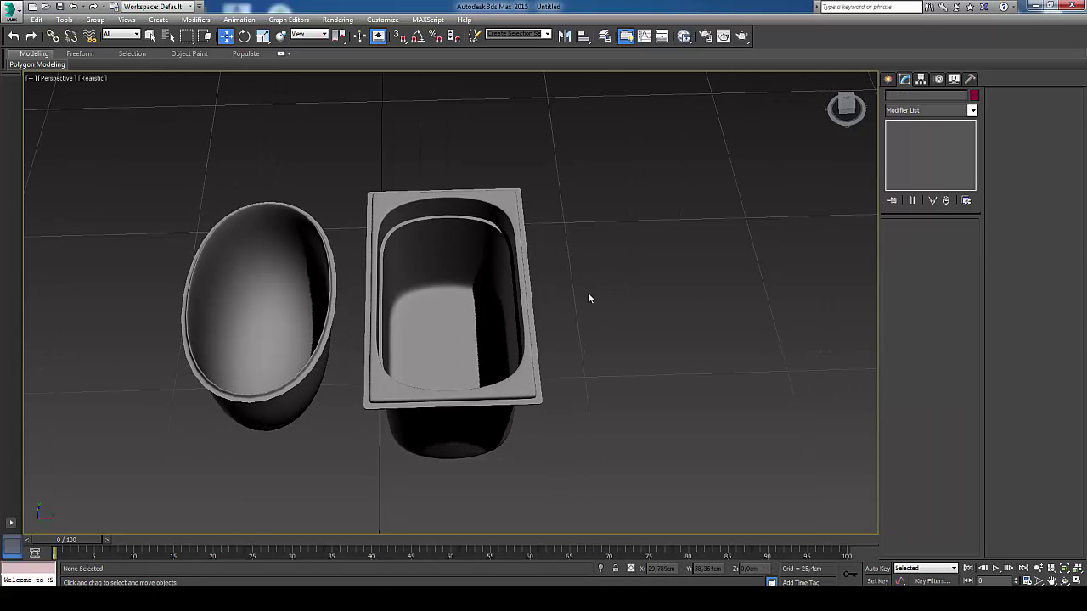
{"action": "mouse_move", "coordinate": [313, 304]}
{"action": "middle_mouse_down"}
{"action": "mouse_move", "coordinate": [356, 310]}
{"action": "mouse_move", "coordinate": [359, 323]}
{"action": "middle_mouse_up"}
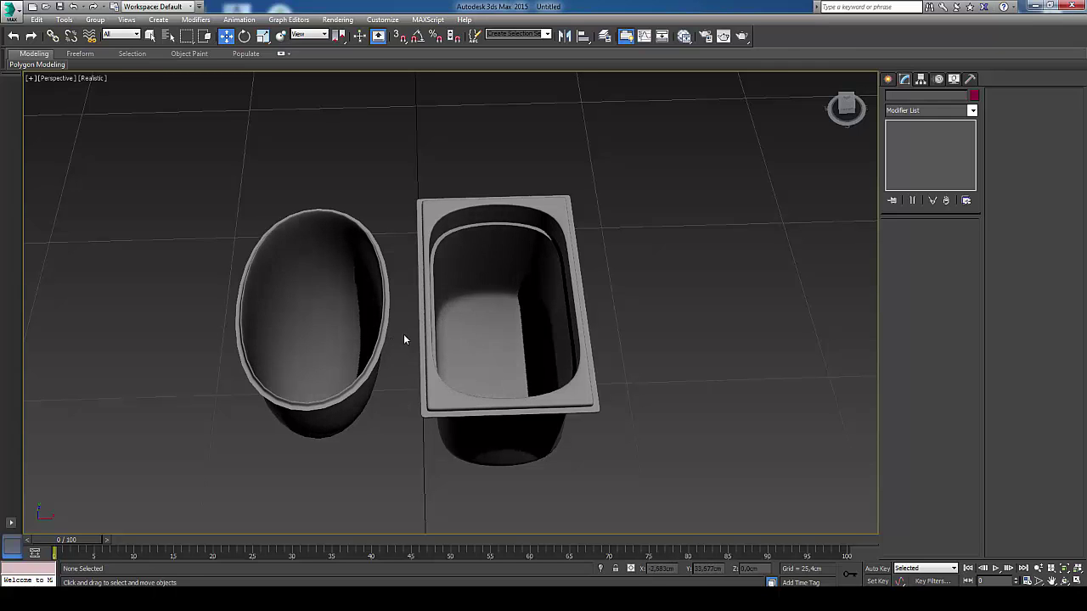
{"action": "middle_click_drag", "start_coordinate": [404, 339], "coordinate": [412, 338]}
{"action": "scroll", "coordinate": [412, 338], "scroll_direction": "up", "scroll_amount": 4}
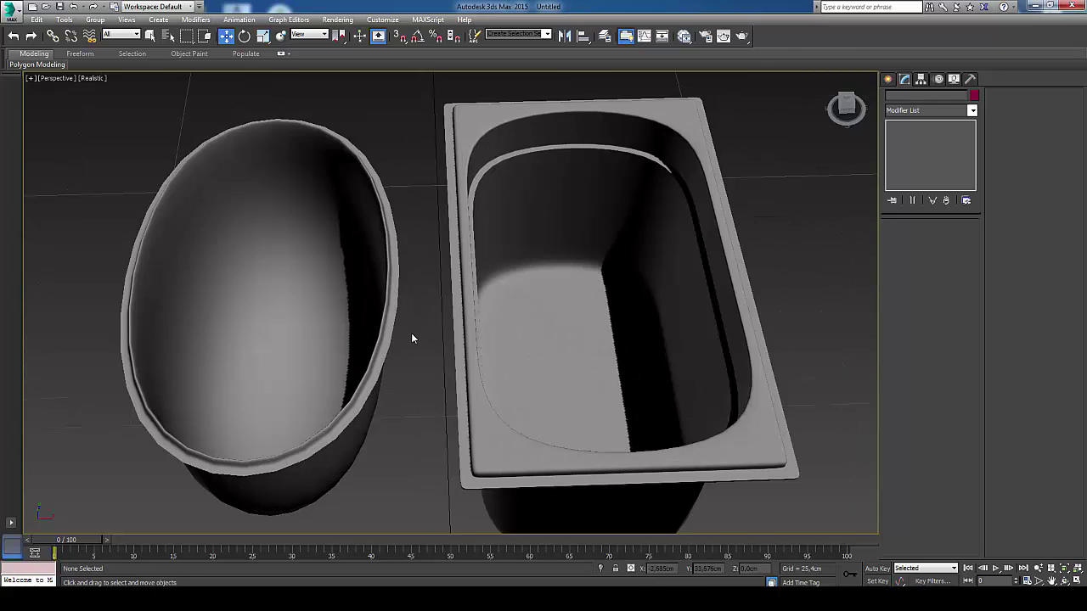
{"action": "scroll", "coordinate": [412, 338], "scroll_direction": "down", "scroll_amount": 4}
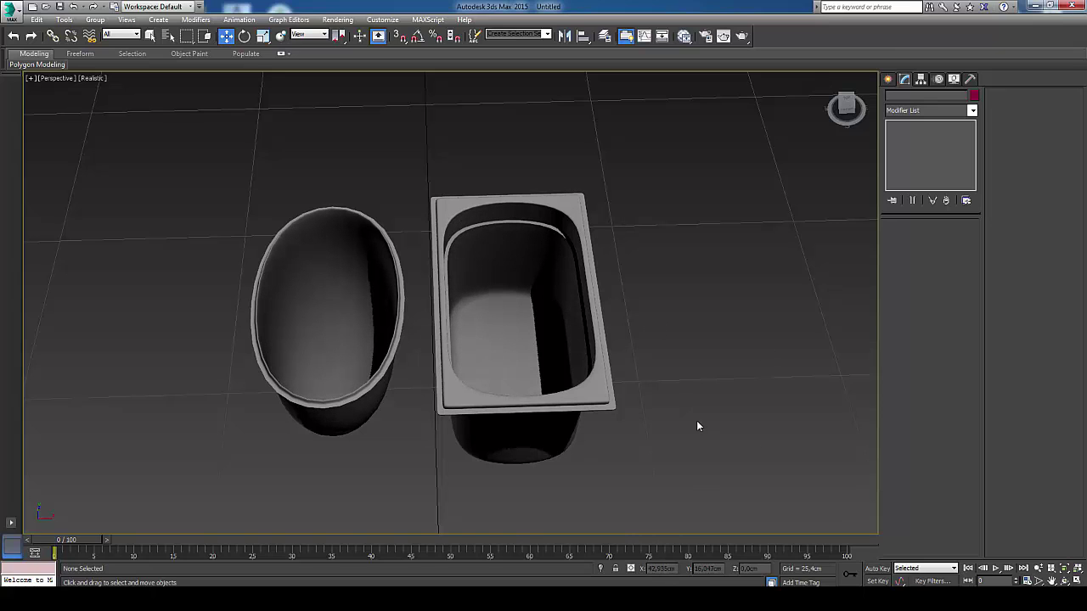
{"action": "left_click", "coordinate": [96, 81]}
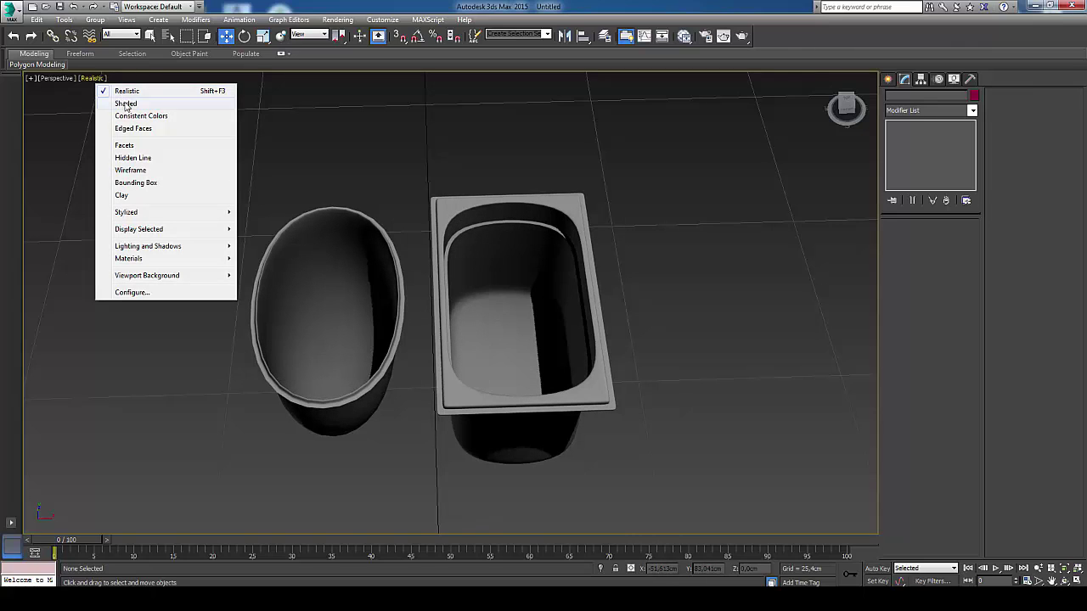
{"action": "left_click", "coordinate": [124, 98]}
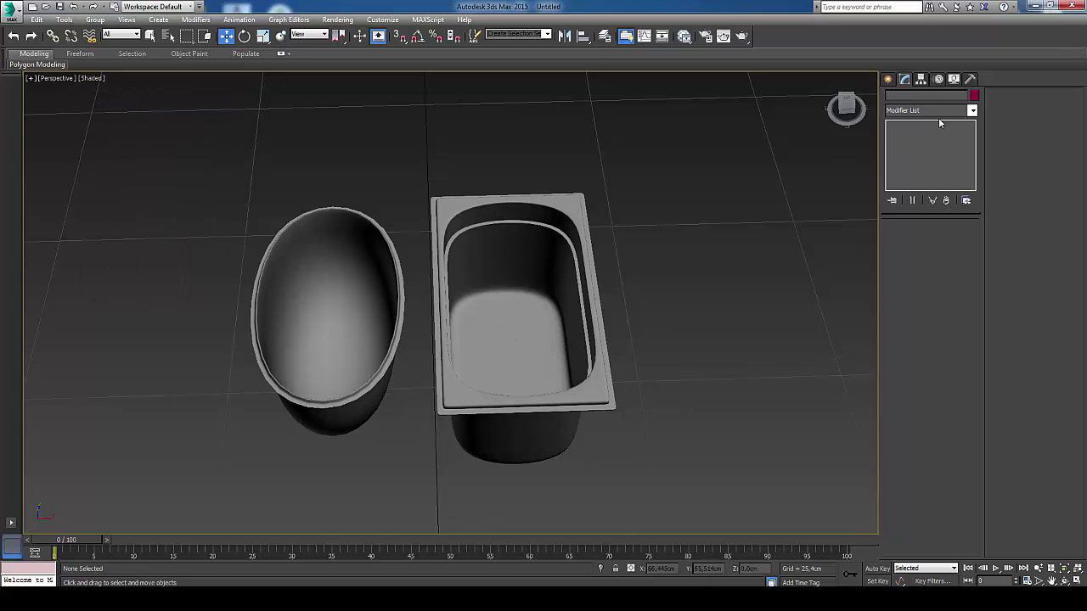
- Toggle Edged Faces on and off, then orbit to a higher angle over the tubs
{"action": "key", "text": "F4"}
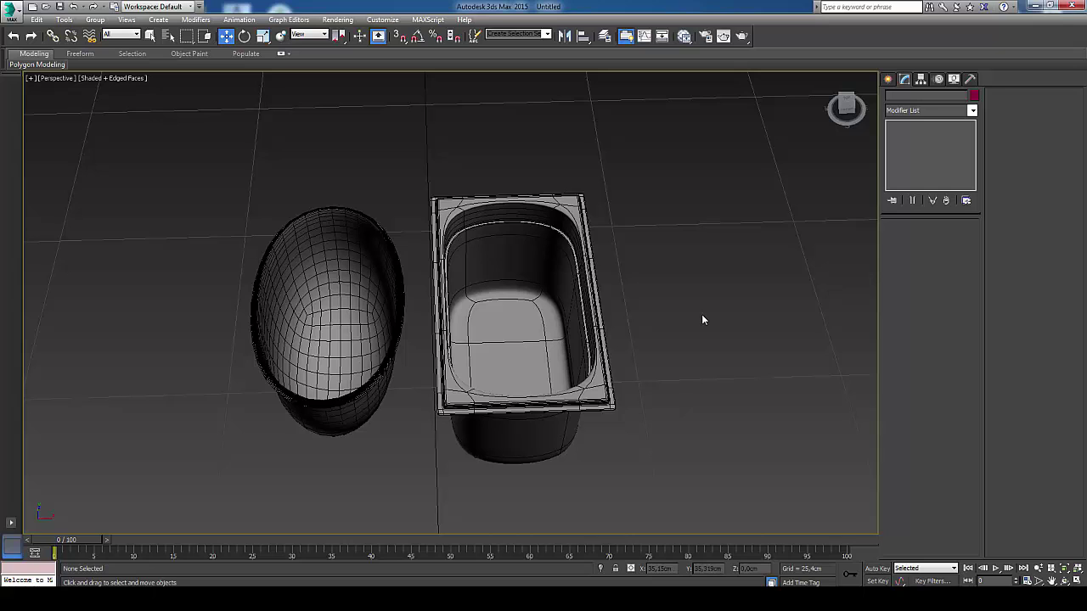
{"action": "key", "text": "F4"}
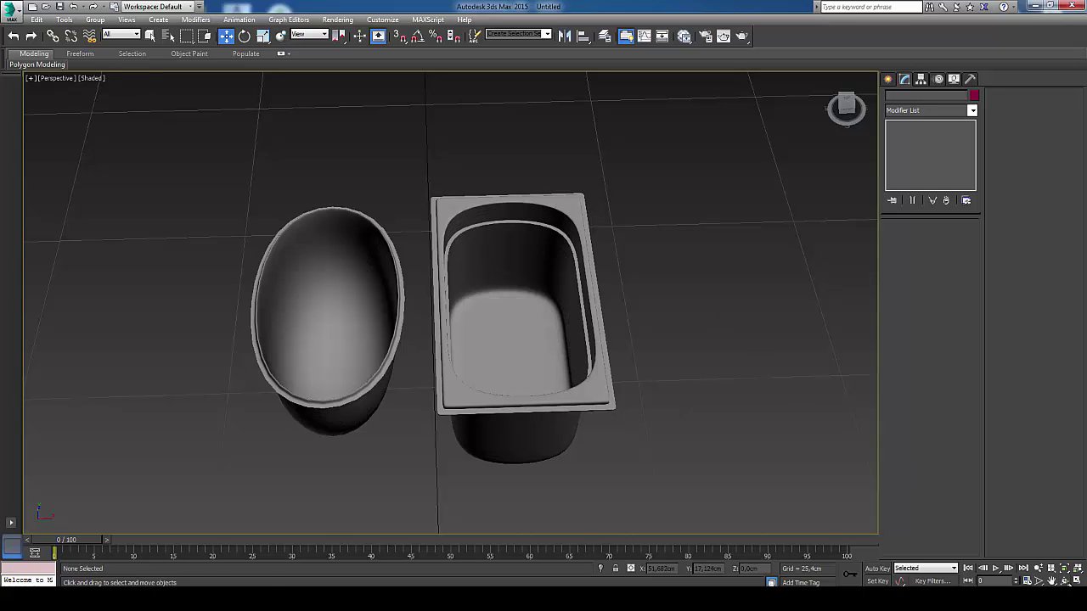
{"action": "key", "text": "ctrl+r"}
{"action": "mouse_move", "coordinate": [498, 338]}
{"action": "left_mouse_down"}
{"action": "mouse_move", "coordinate": [492, 316]}
{"action": "mouse_move", "coordinate": [492, 340]}
{"action": "mouse_move", "coordinate": [440, 340]}
{"action": "mouse_move", "coordinate": [449, 303]}
{"action": "mouse_move", "coordinate": [492, 303]}
{"action": "mouse_move", "coordinate": [491, 338]}
{"action": "left_mouse_up"}
{"action": "scroll", "coordinate": [492, 319], "scroll_direction": "up", "scroll_amount": 2}
{"action": "right_click", "coordinate": [595, 369]}
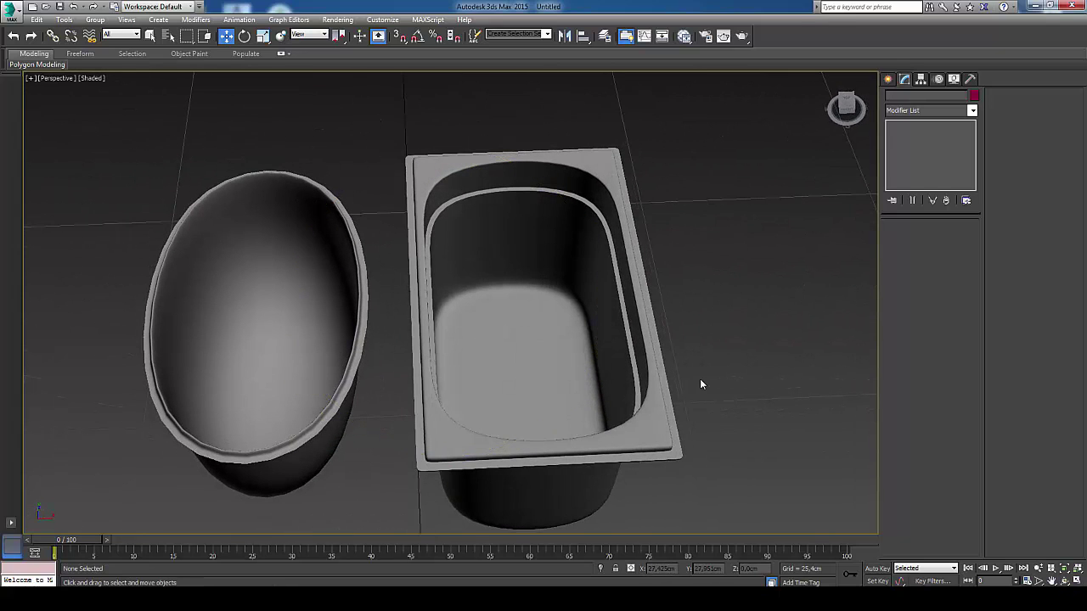
{"action": "middle_click_drag", "start_coordinate": [704, 383], "coordinate": [685, 376]}
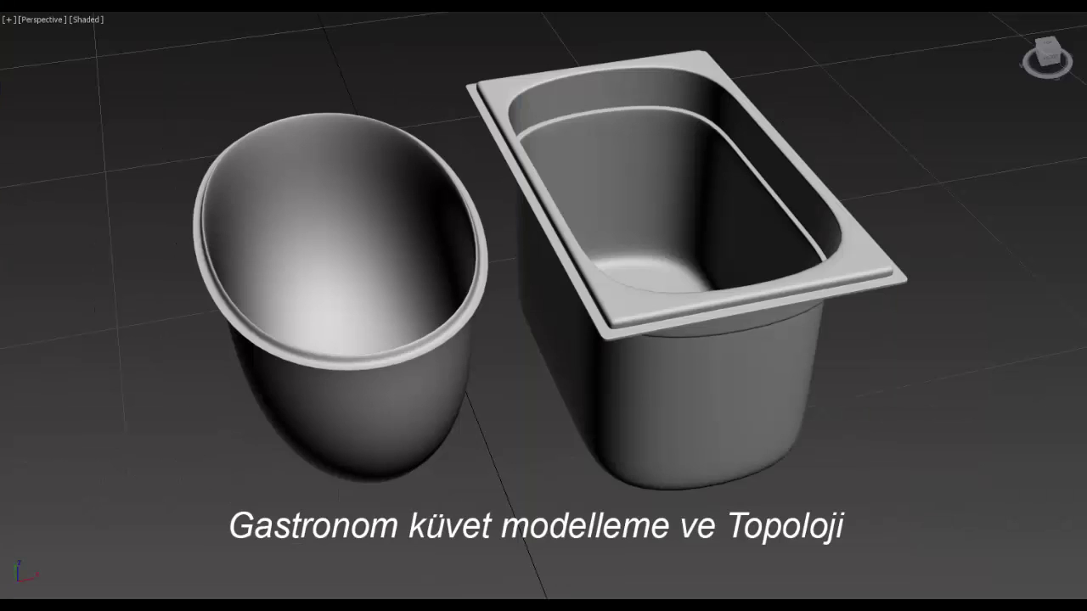